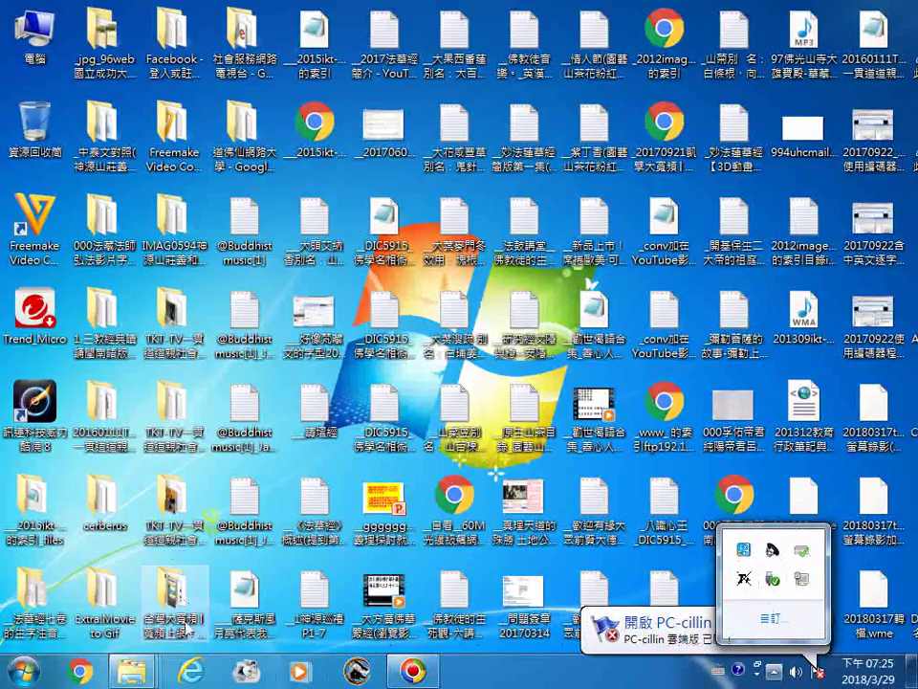
Open the list of installed anti-spyware programs from the Windows Defender and PC-cillin notification
mouse_move(137, 679)
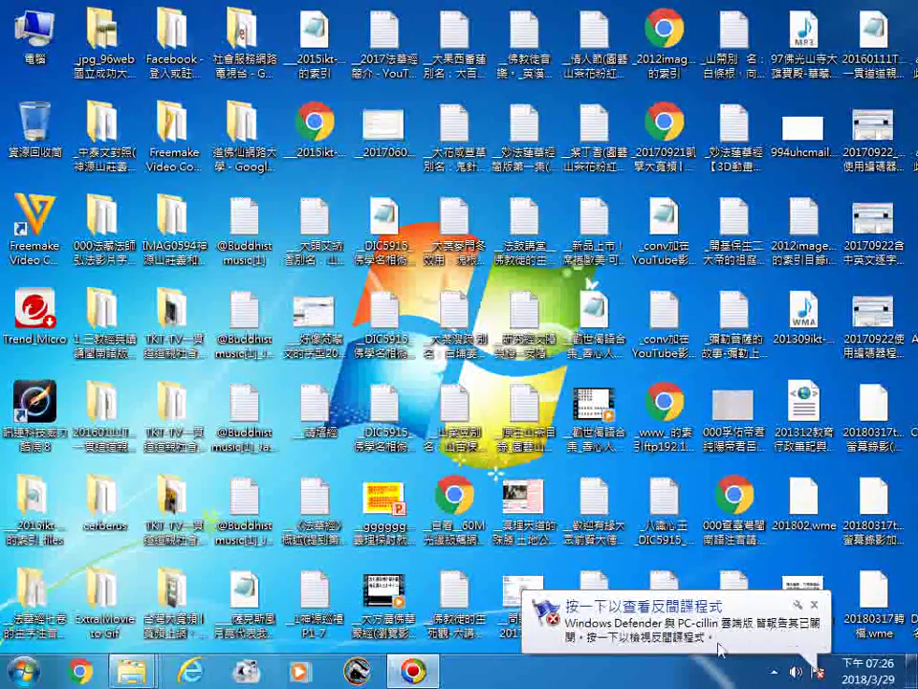
left_click(668, 648)
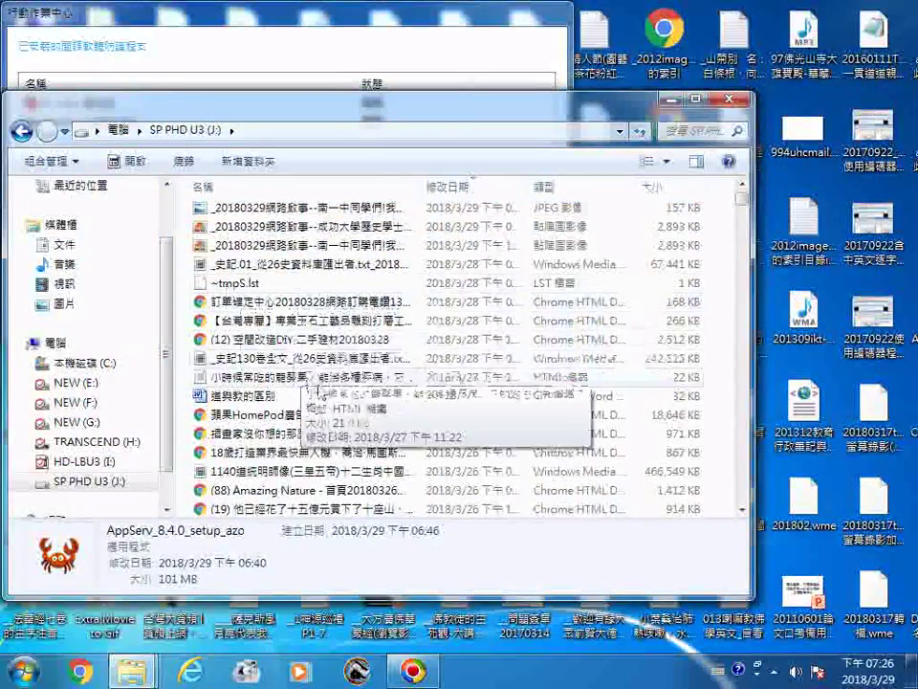
Sort the files on SP PHD U3 (J:) by modification date, oldest first, and run AppServ_8.4.0_setup_azo
right_click(199, 247)
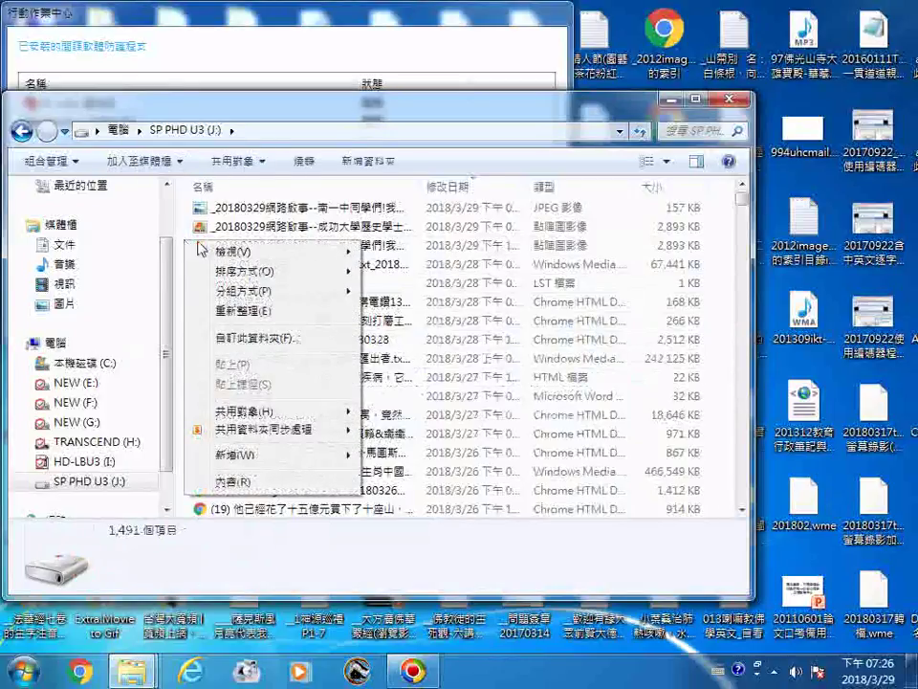
mouse_move(267, 272)
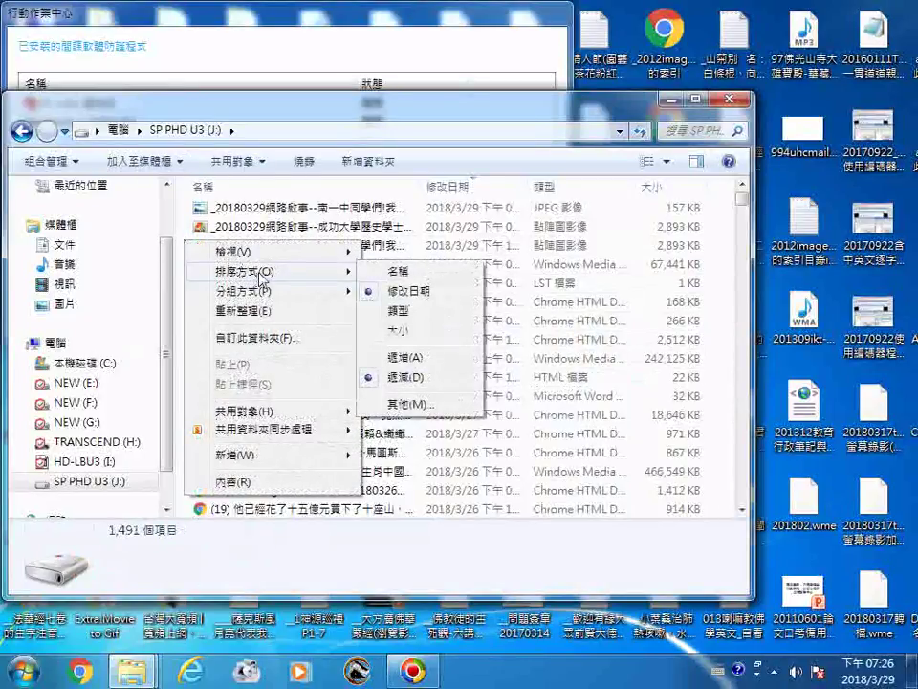
left_click(405, 292)
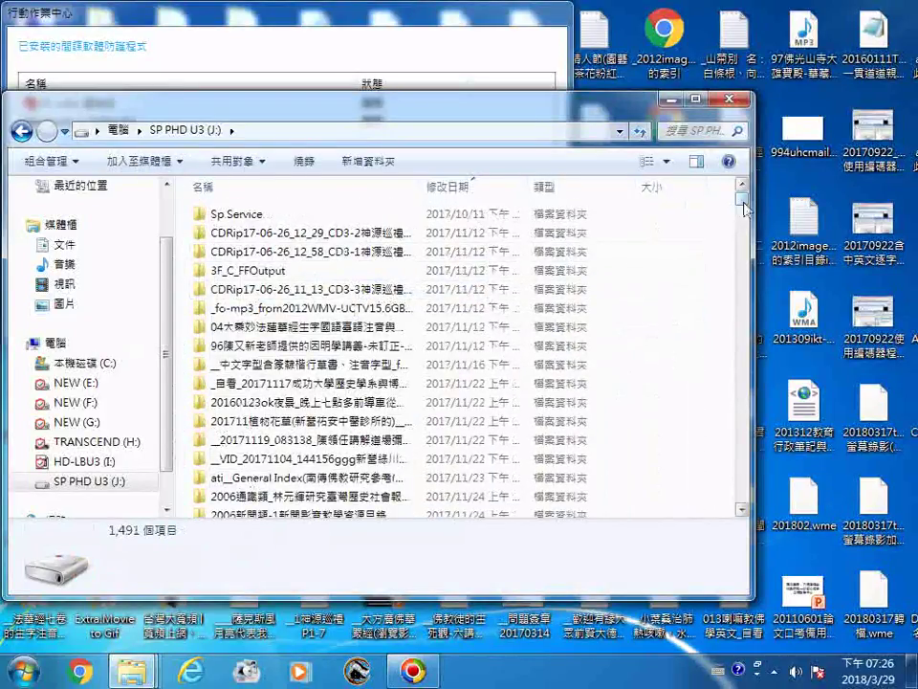
left_click_drag(744, 201, 744, 496)
left_click(228, 509)
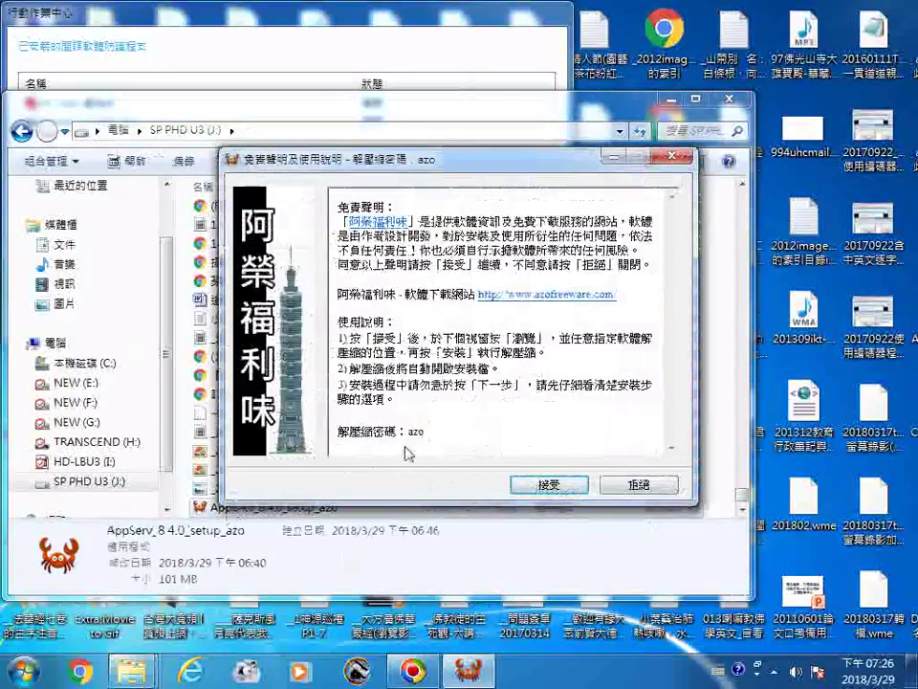
Copy the extraction password from the disclaimer text and accept the disclaimer
left_click_drag(404, 434, 432, 440)
right_click(430, 439)
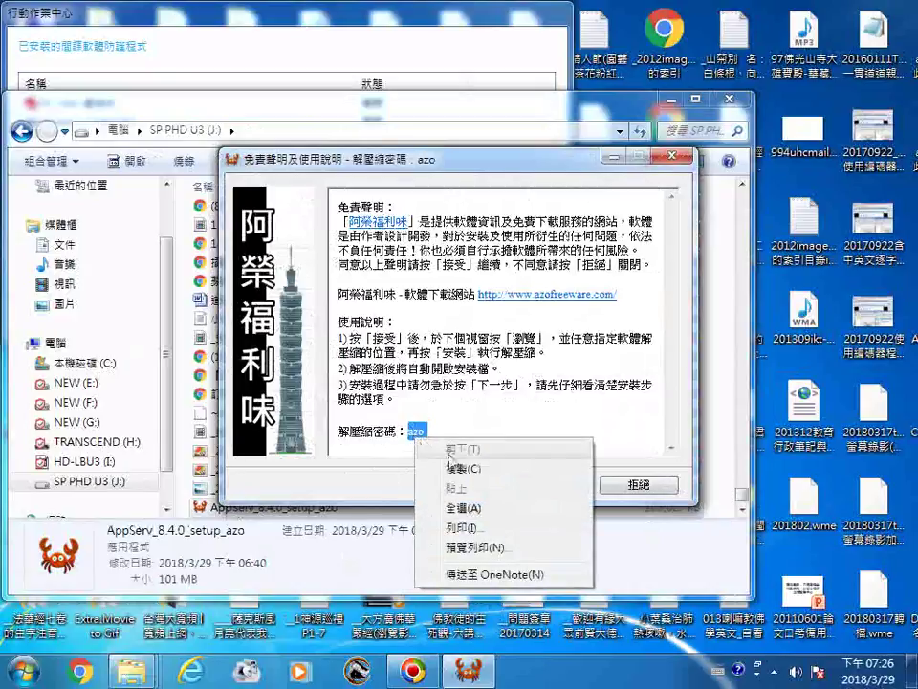
left_click(437, 463)
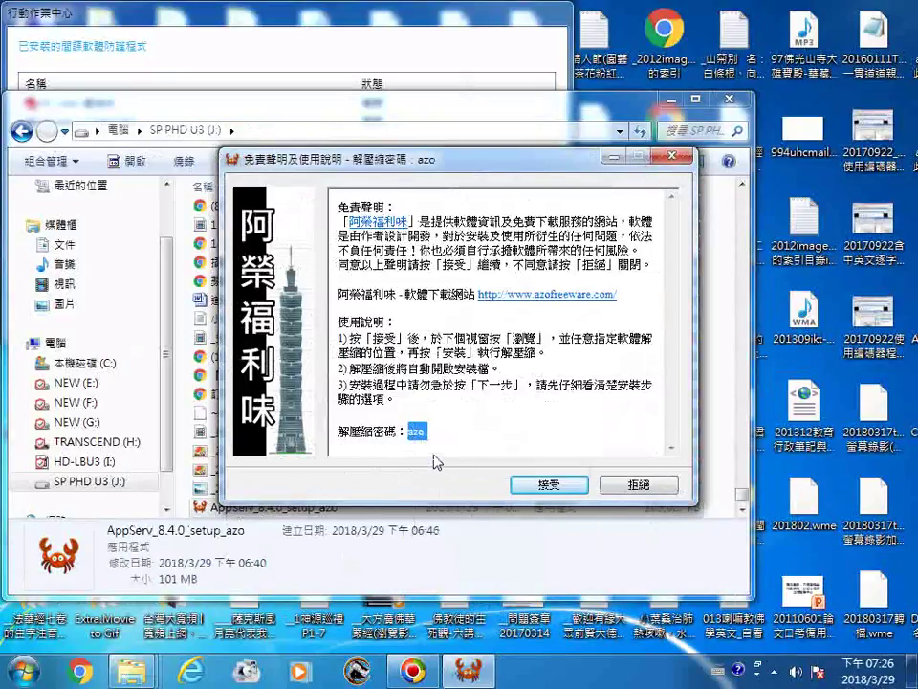
left_click(529, 485)
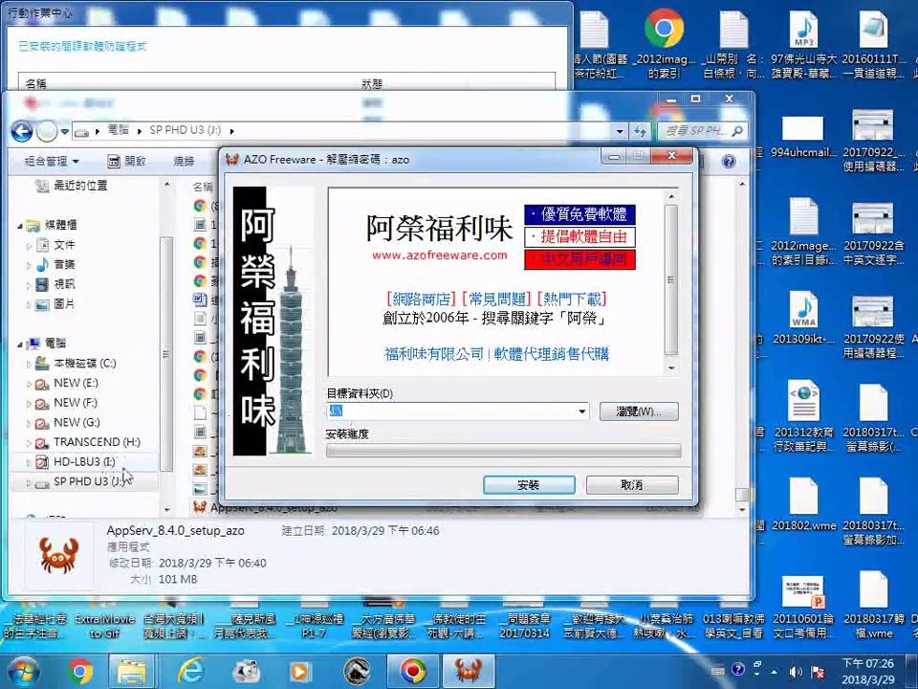
Choose HD-LBU3 (I:) as the target folder and start the extraction
left_click(633, 412)
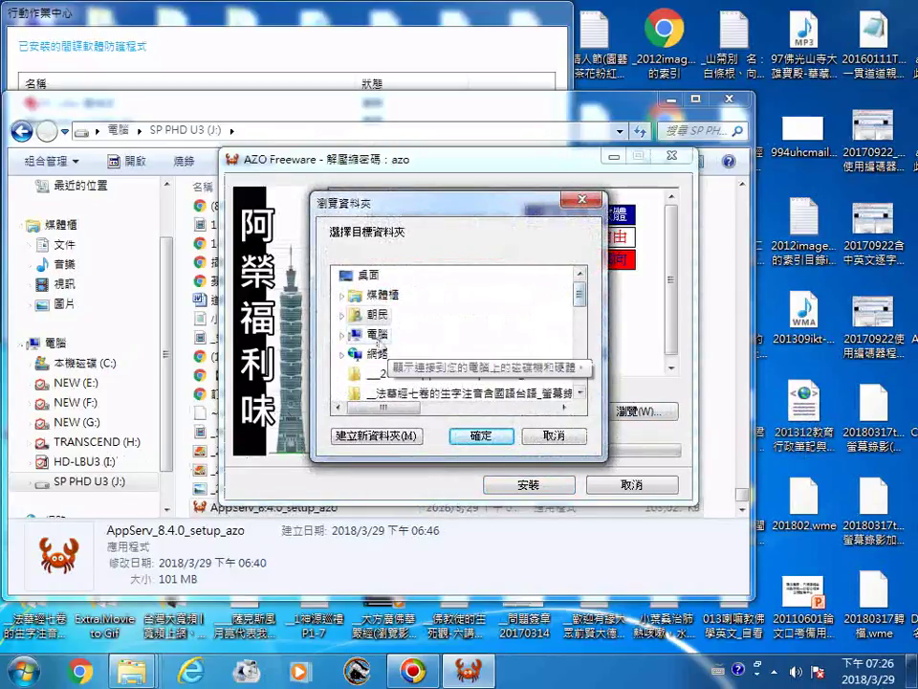
double_click(379, 335)
scroll(564, 368, "down", 2)
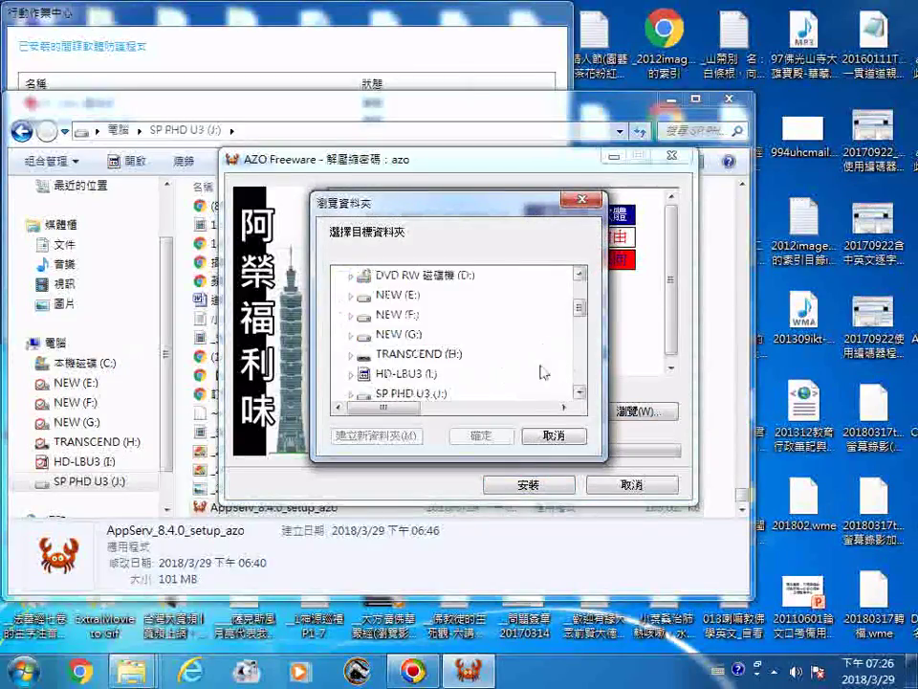
left_click(406, 374)
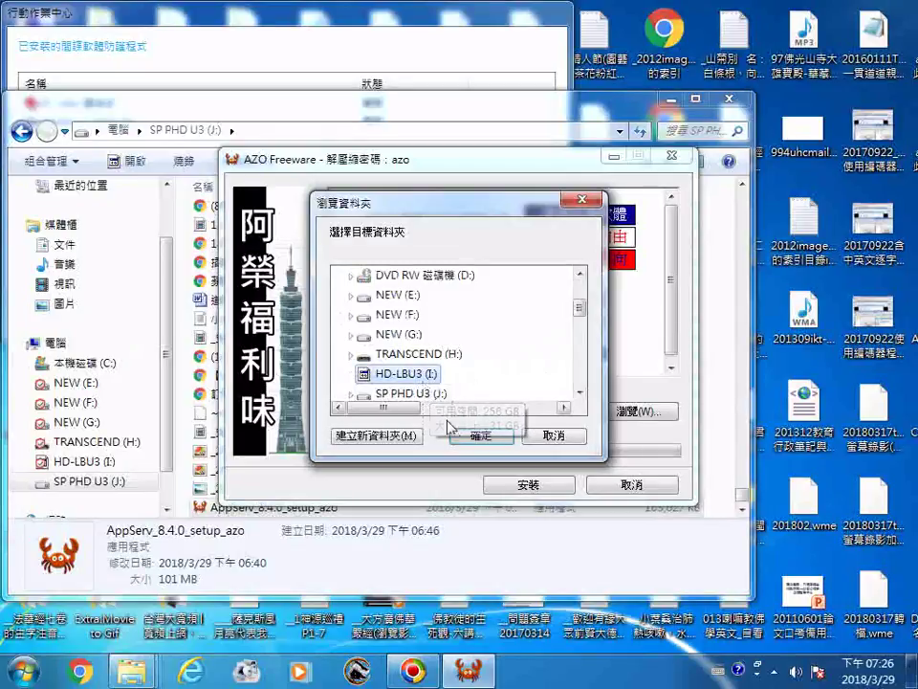
left_click(481, 435)
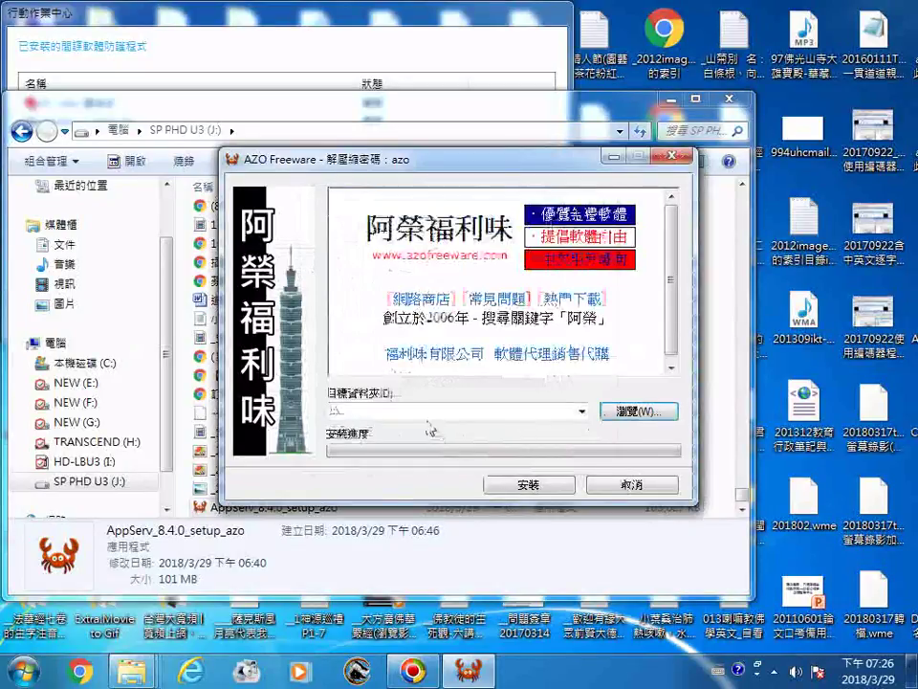
left_click(534, 487)
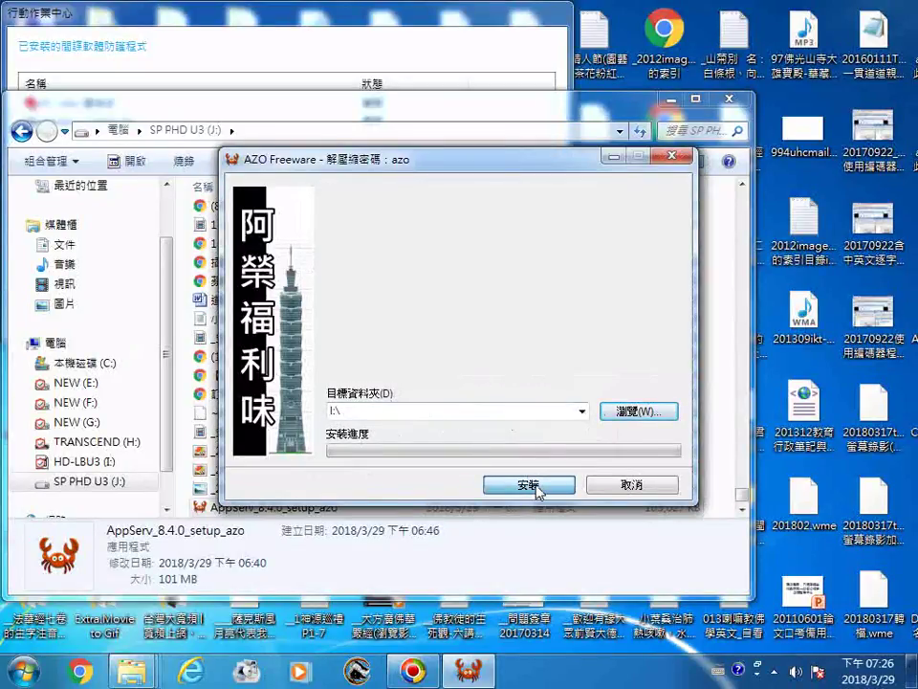
Try to unlock the encrypted AppServ files with the extraction password, and close the extractor
right_click(390, 333)
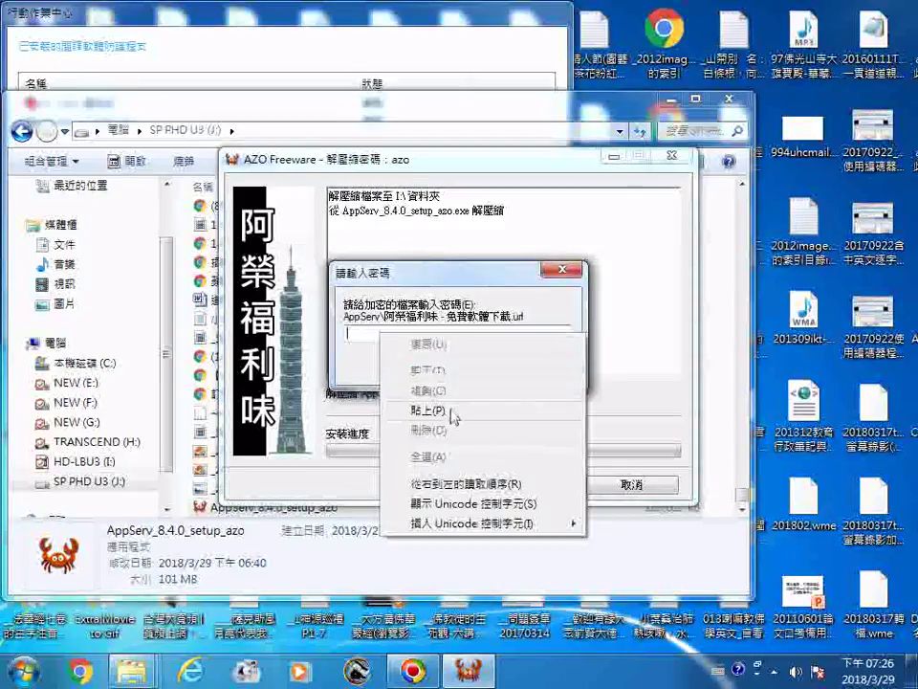
left_click(430, 527)
left_click(414, 367)
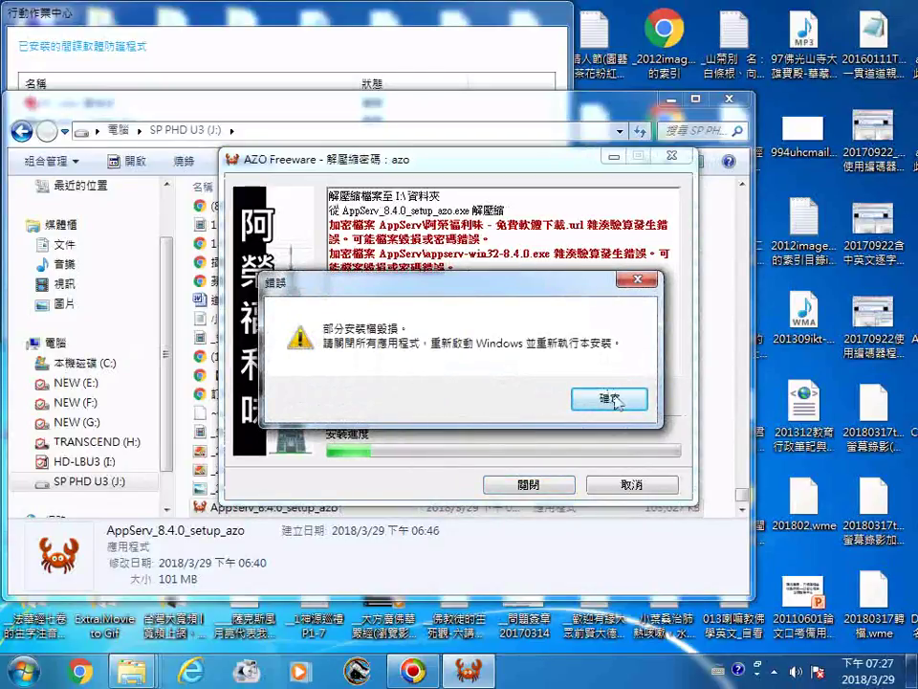
left_click(608, 398)
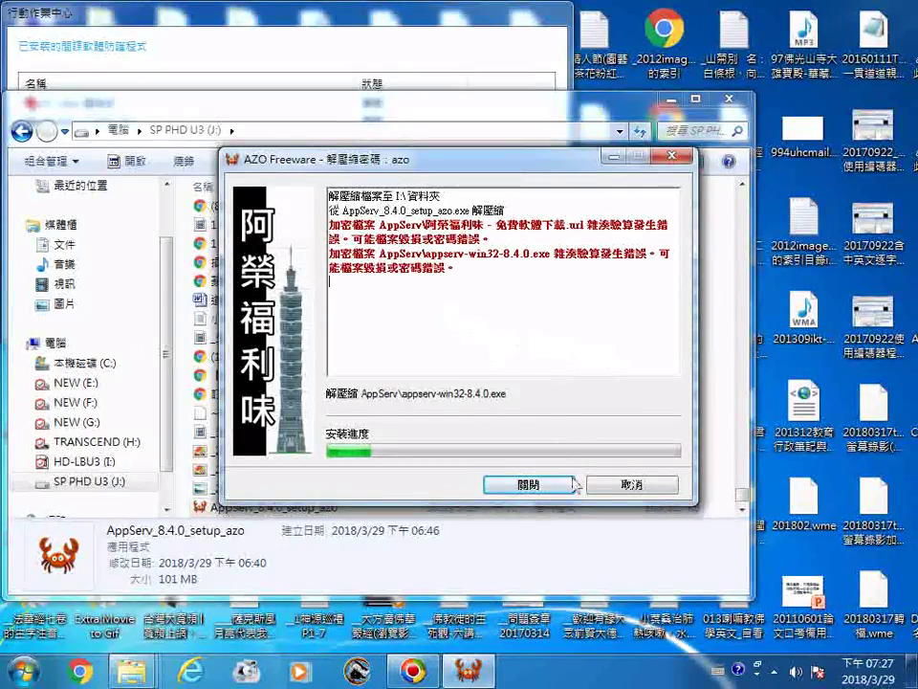
left_click(611, 489)
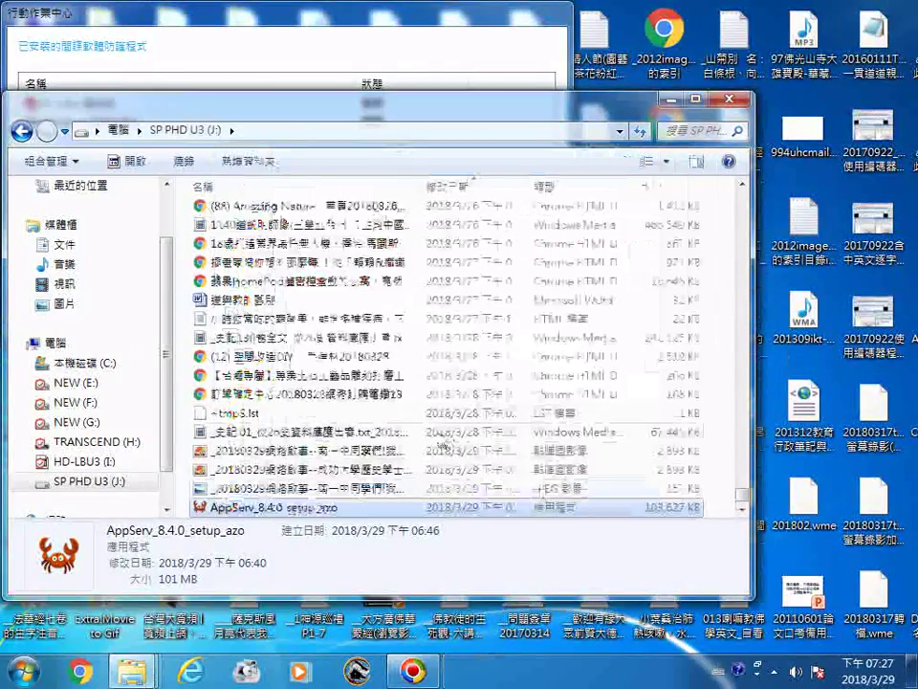
Run AppServ_8.4.0_setup_azo again and accept its disclaimer after copying the extraction password
double_click(280, 509)
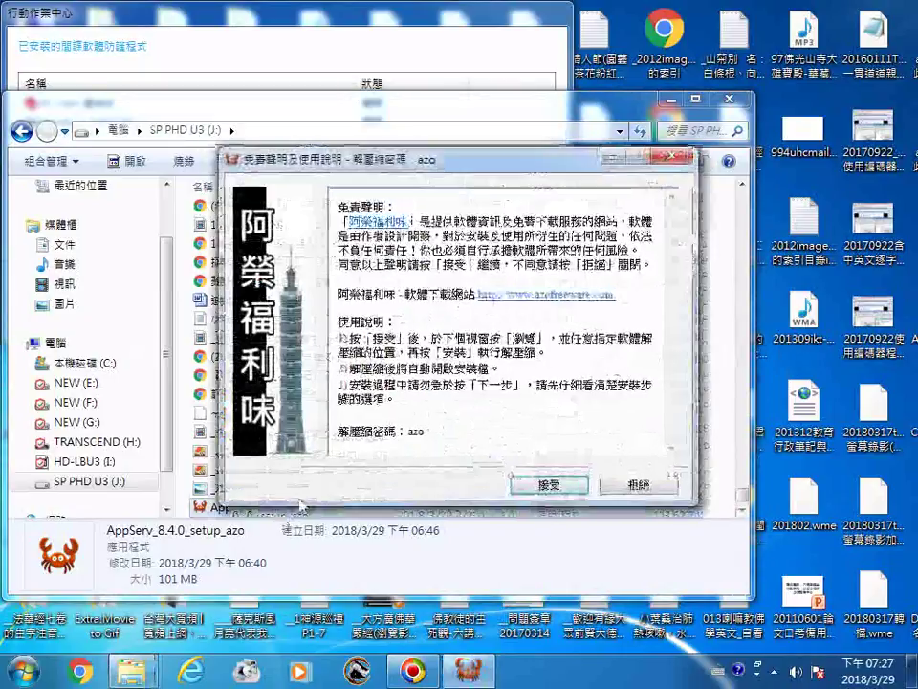
double_click(414, 432)
right_click(421, 435)
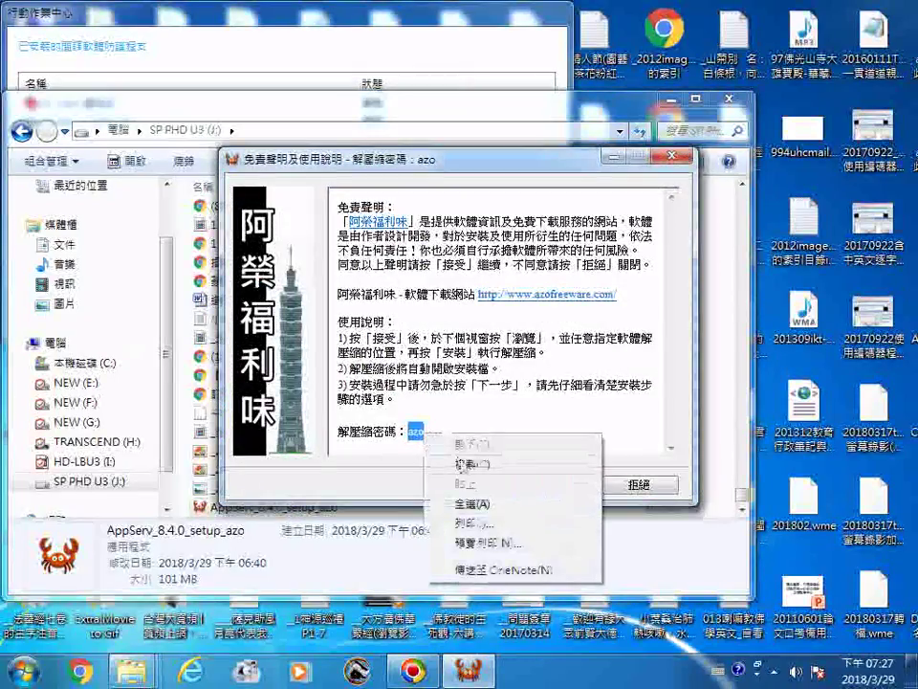
left_click(460, 450)
left_click(540, 484)
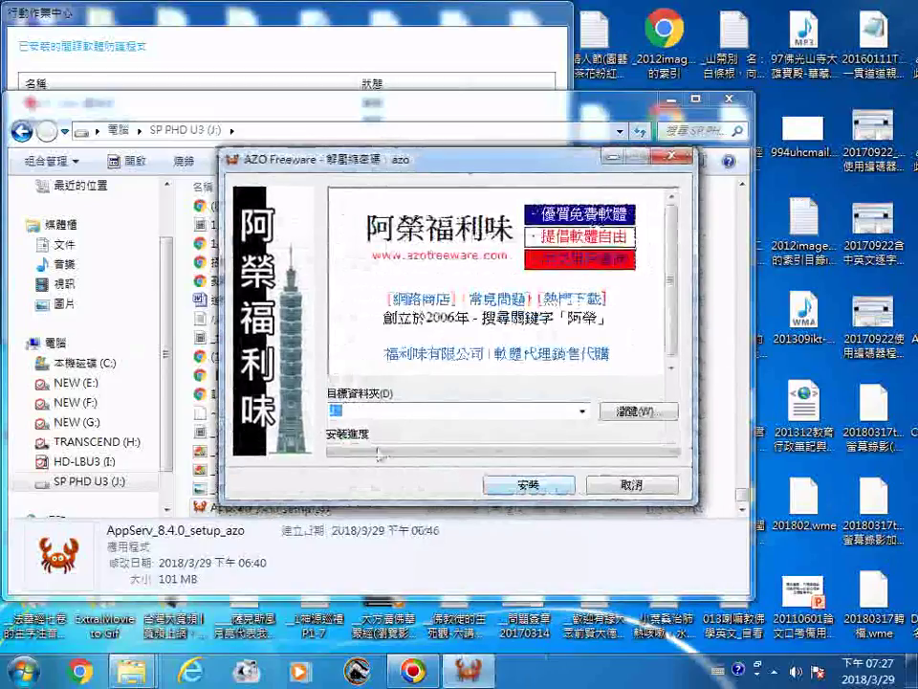
Set the extraction destination to the HD-LBU3 (I:) drive and start extracting the files
left_click(650, 419)
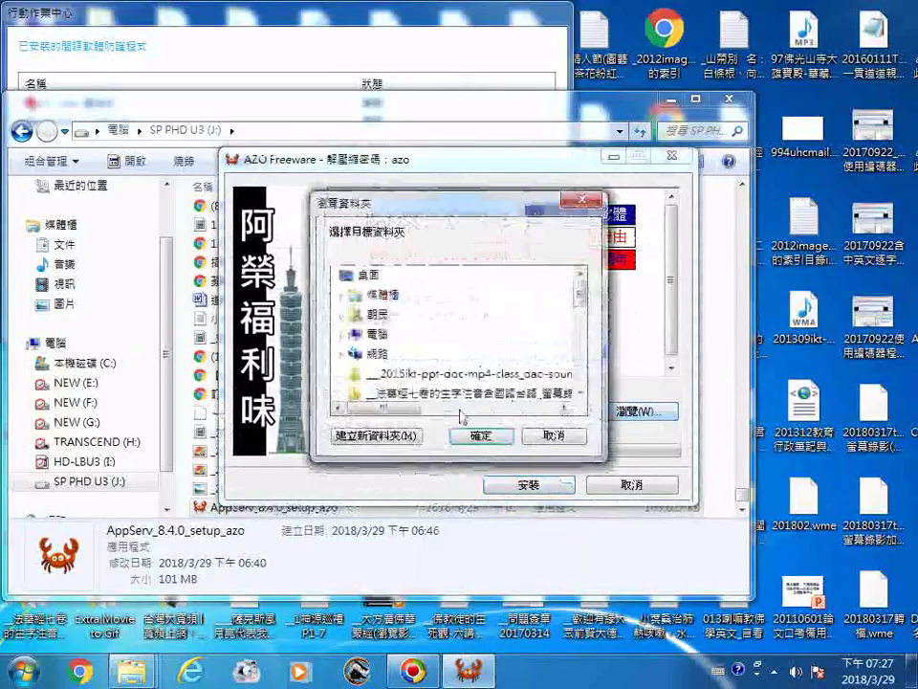
double_click(377, 334)
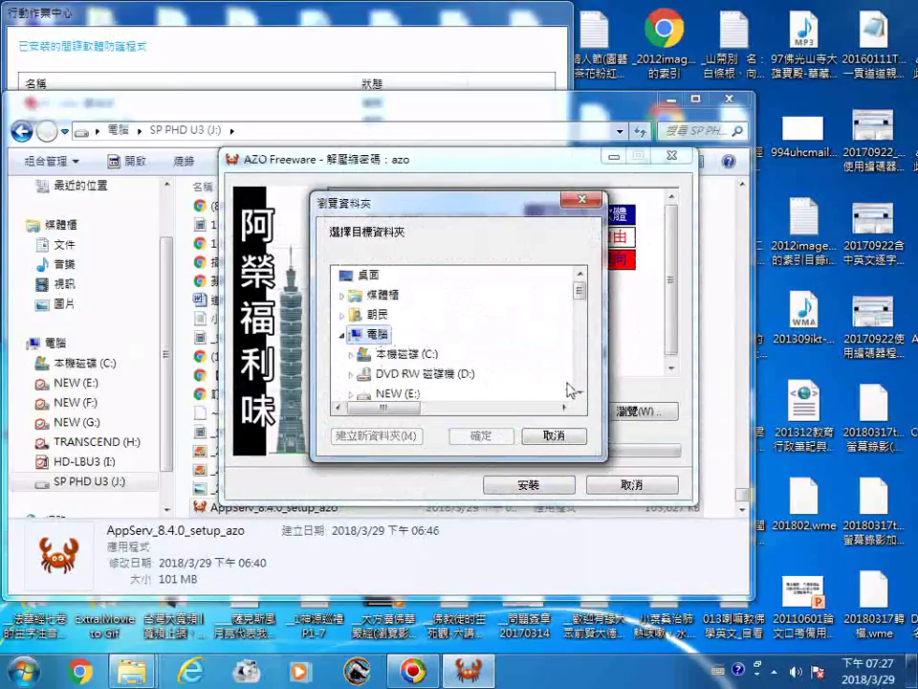
scroll(449, 364, "down", 2)
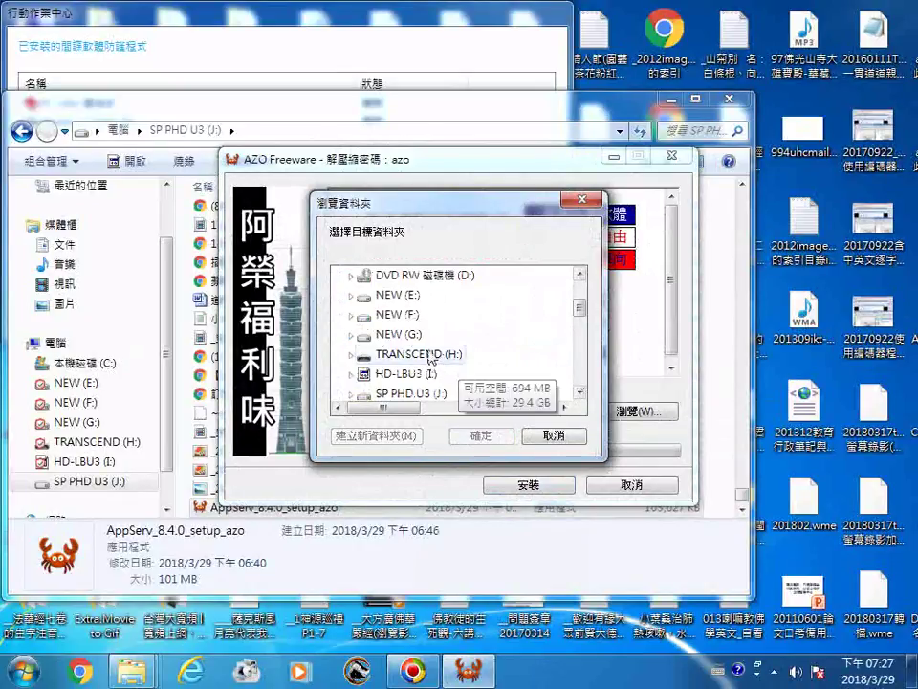
left_click_drag(441, 390, 476, 325)
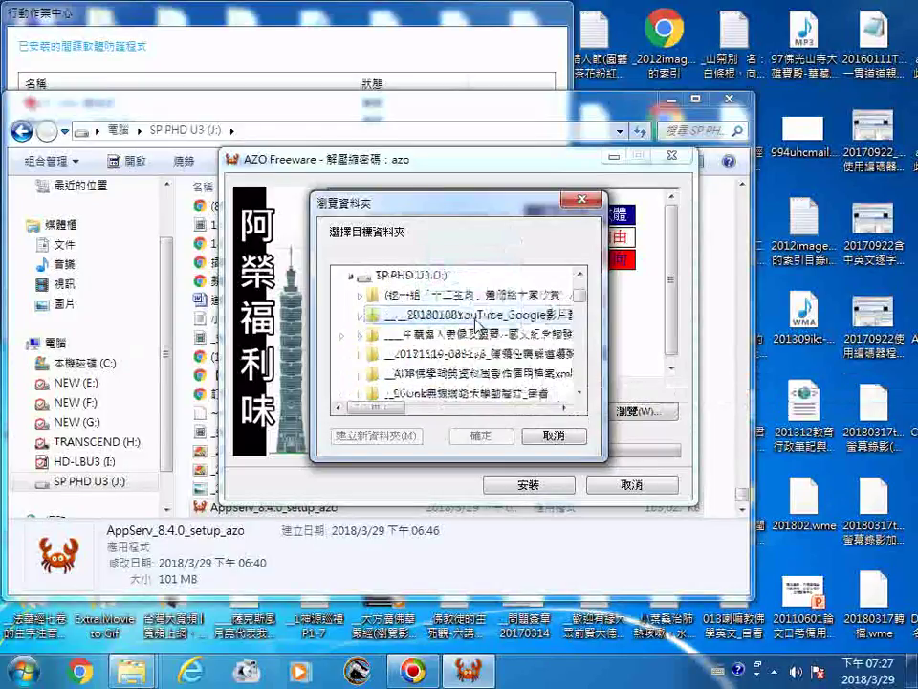
left_click(579, 275)
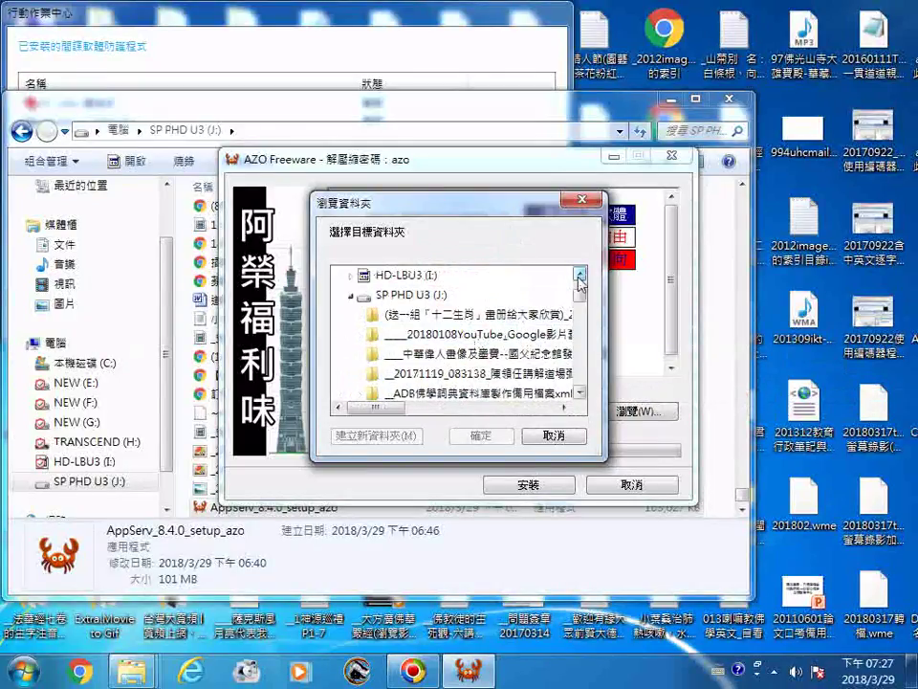
left_click(579, 275)
left_click(421, 296)
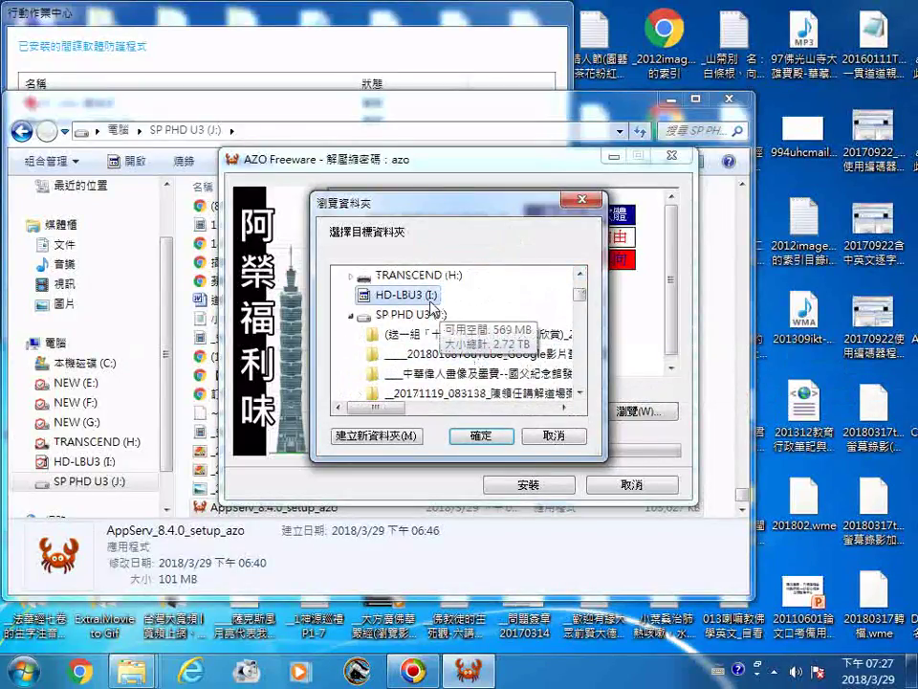
left_click(481, 435)
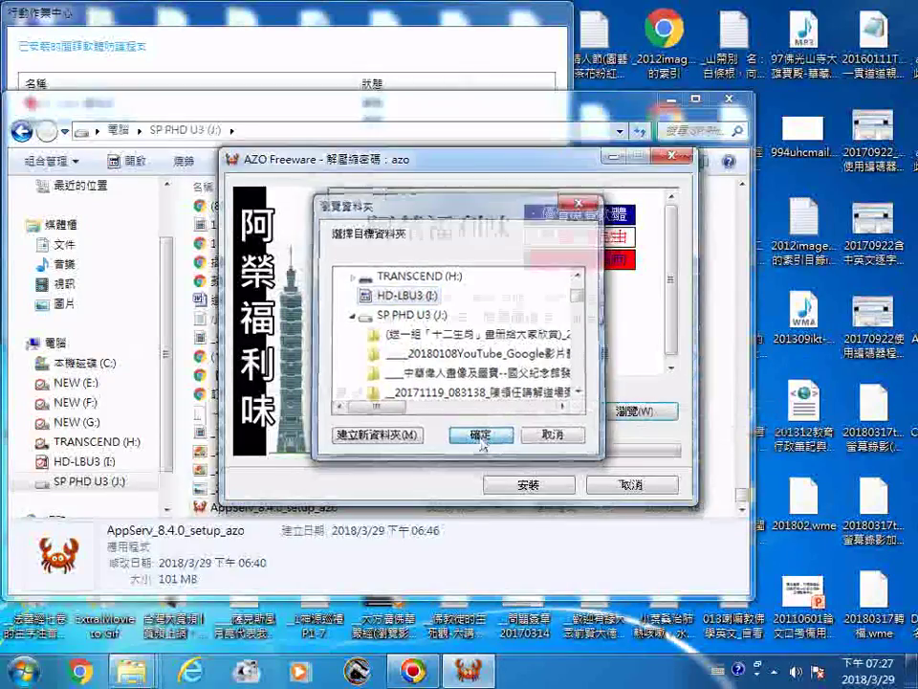
left_click(517, 485)
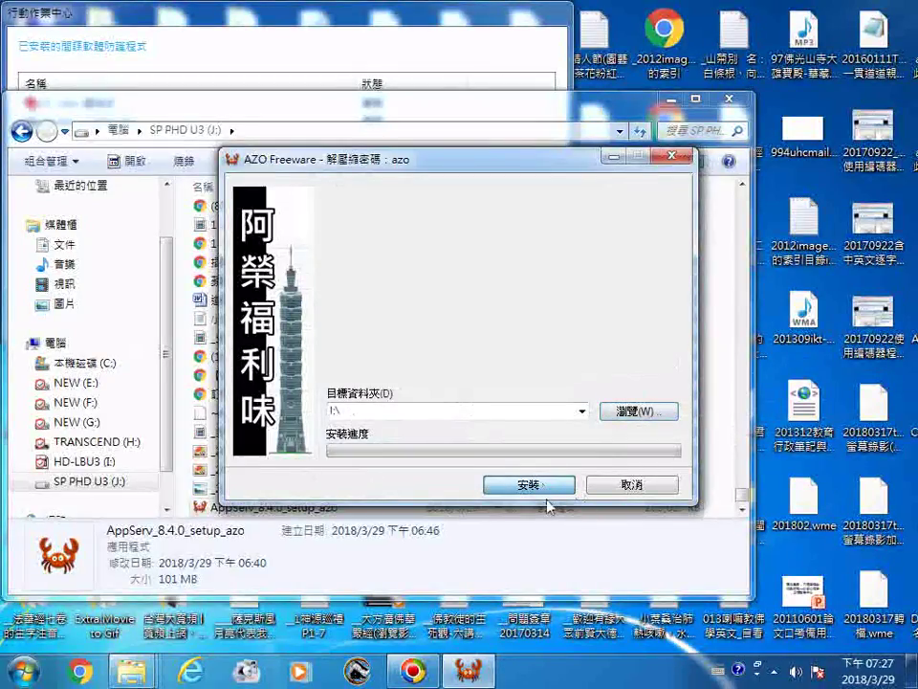
Paste the extraction password for the encrypted AppServ files and confirm it
right_click(409, 331)
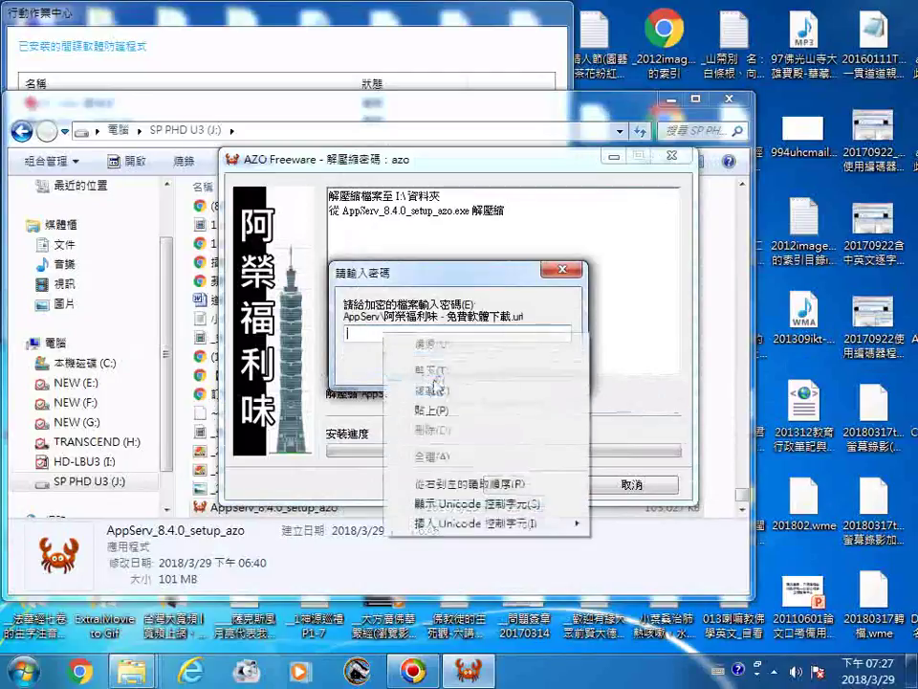
left_click(435, 407)
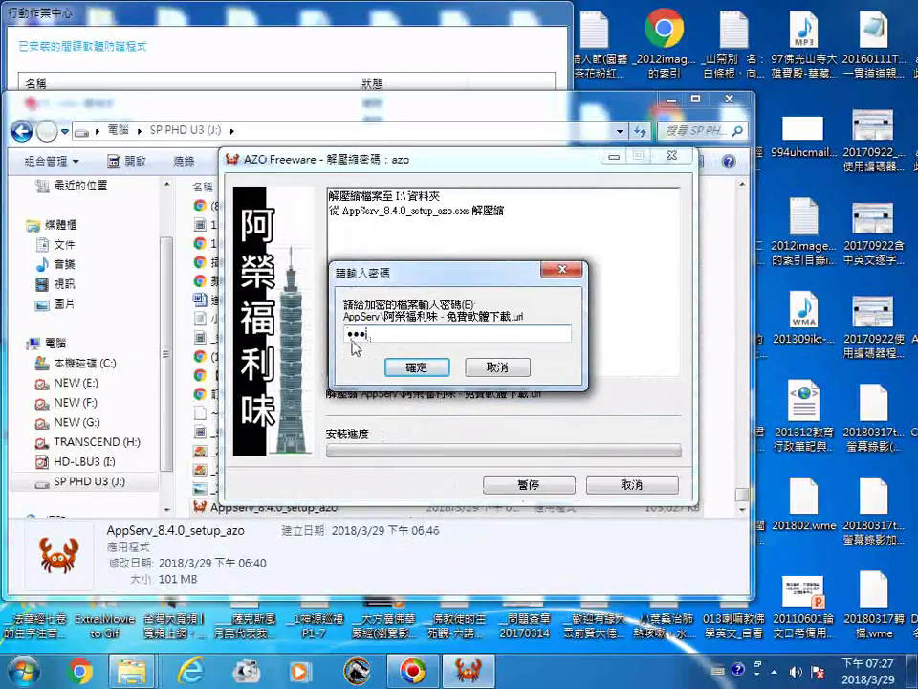
left_click(406, 369)
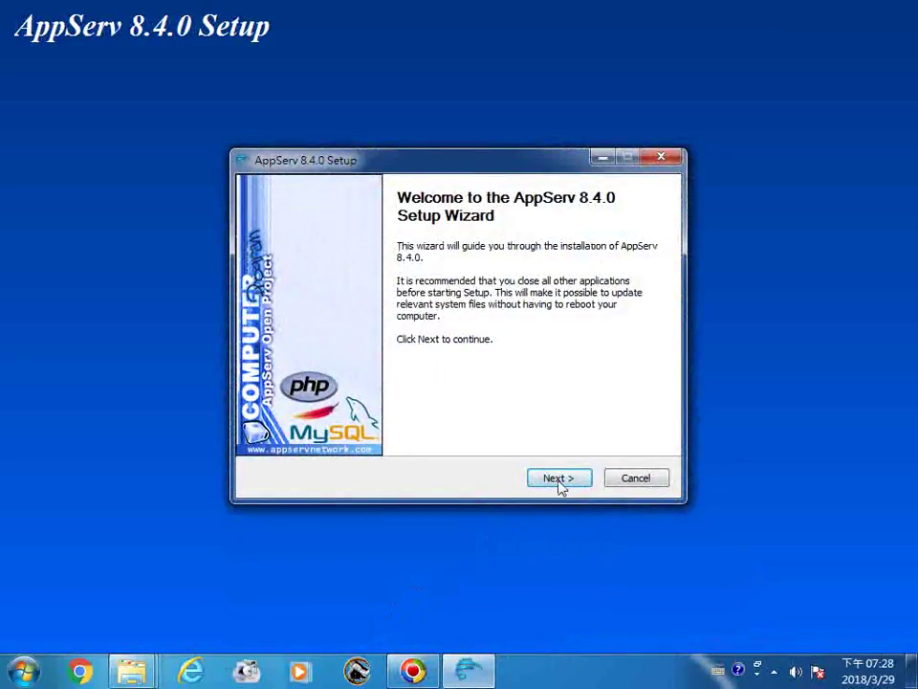
Start the AppServ 8.4.0 setup wizard and agree to install over the old version with a backup
left_click(558, 478)
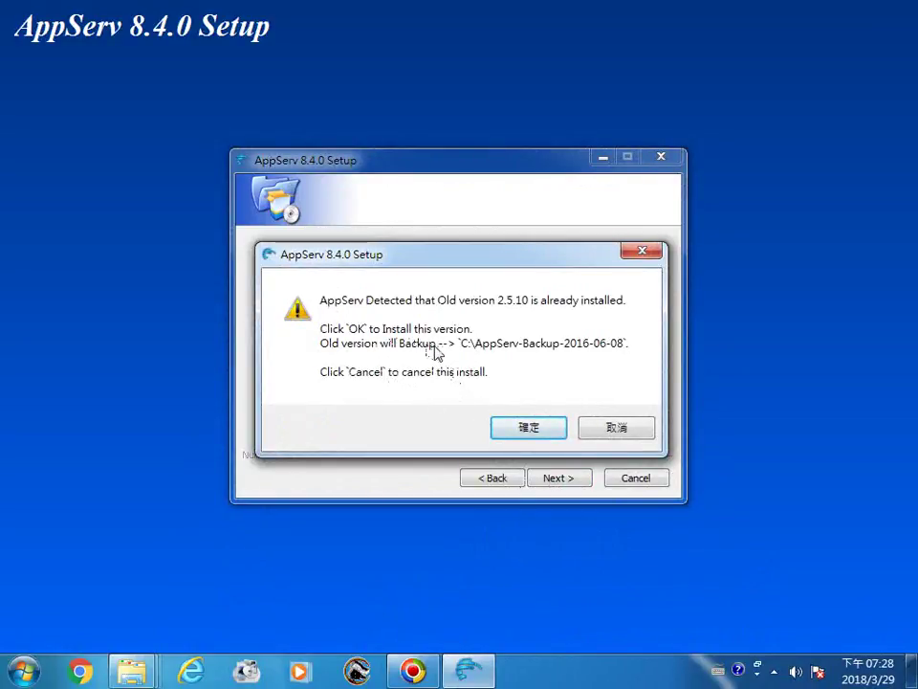
left_click(529, 430)
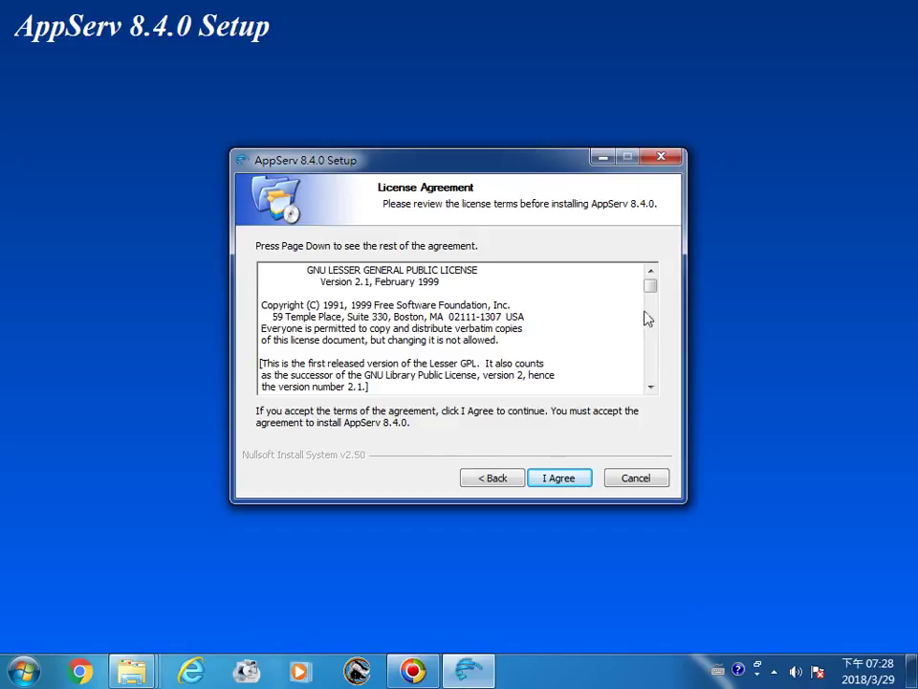
Copy the entire GNU Lesser General Public License text from the setup wizard into a new Notepad document
left_click_drag(650, 289, 647, 393)
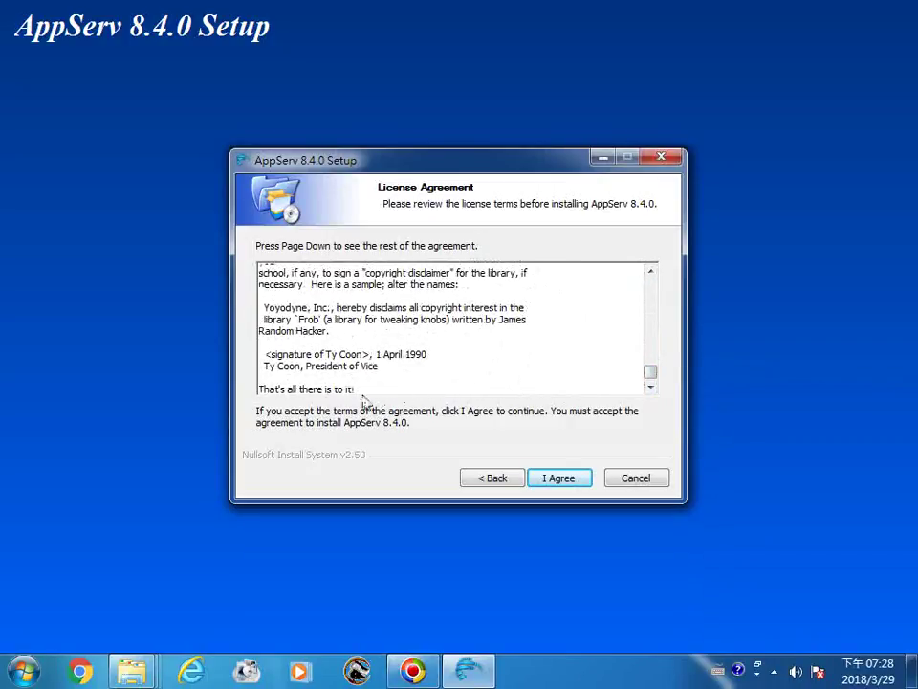
left_click_drag(364, 393, 260, 258)
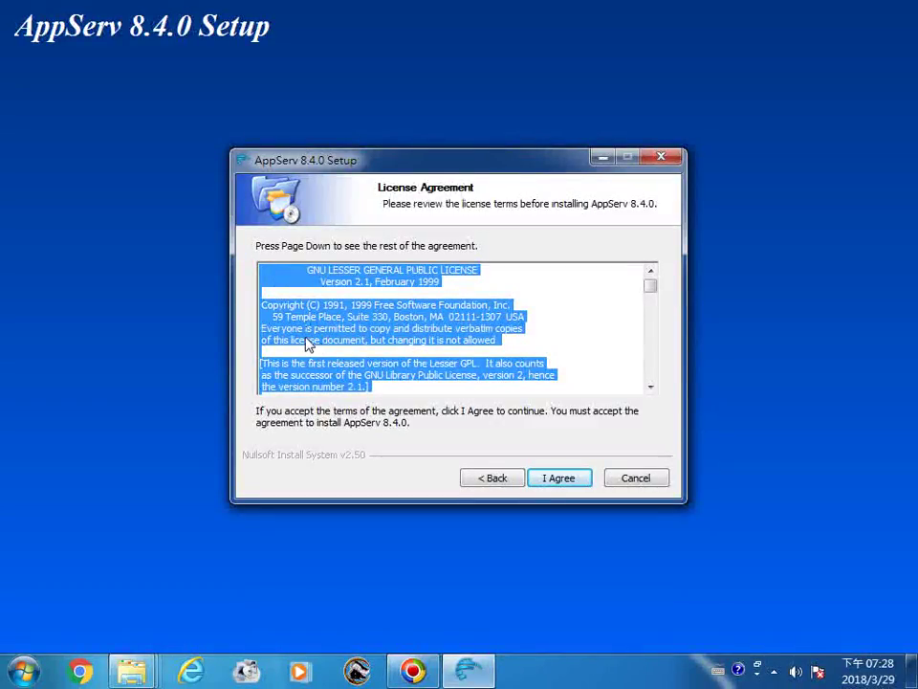
left_click(23, 669)
left_click(75, 254)
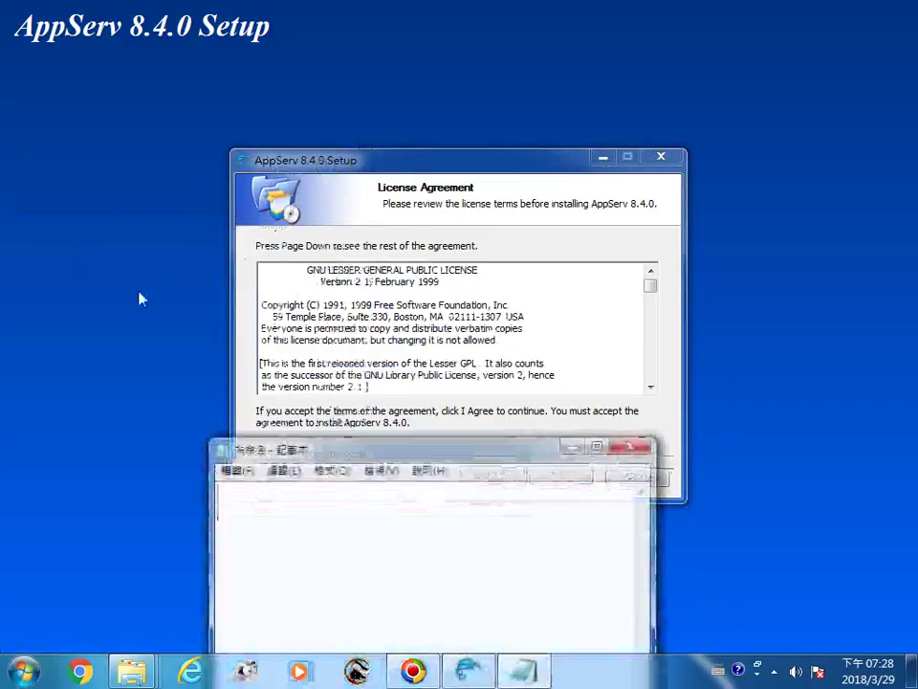
right_click(280, 549)
left_click(321, 378)
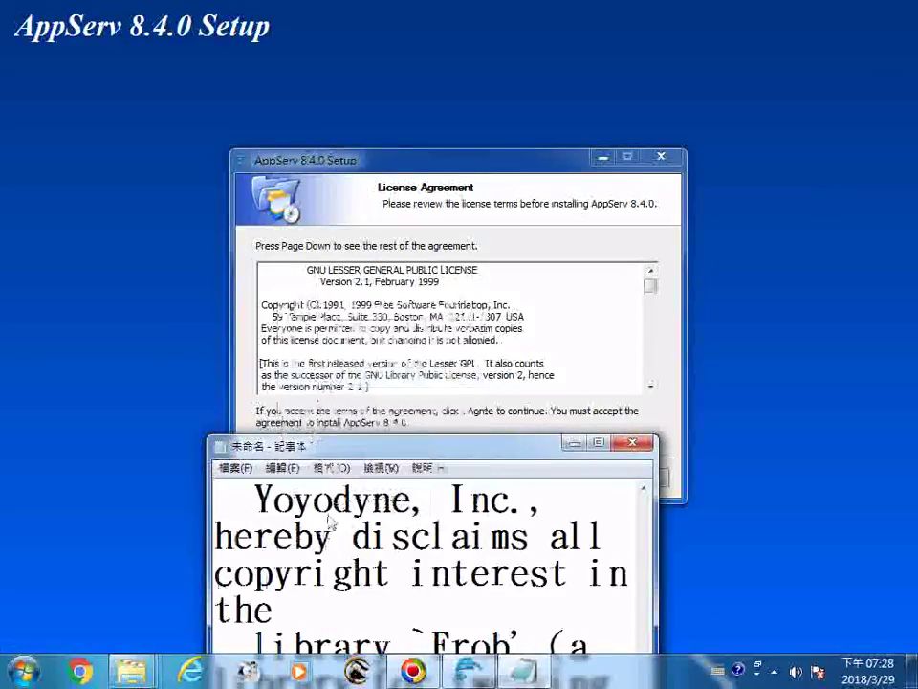
Read the pasted license from its beginning in a maximized window, through the preamble and the numbered terms up to section 6
key("ctrl+Home")
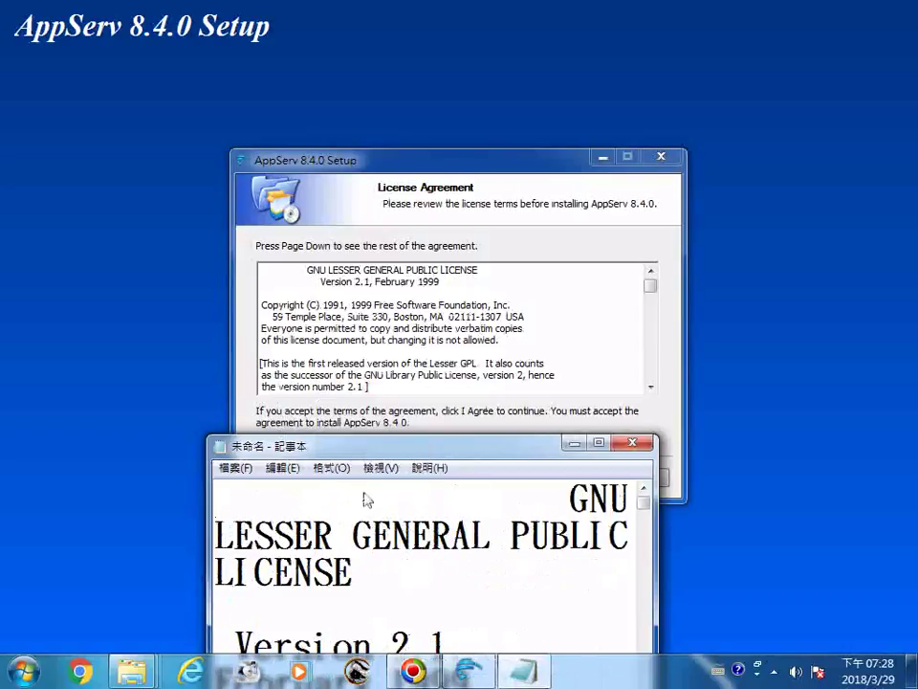
left_click(599, 445)
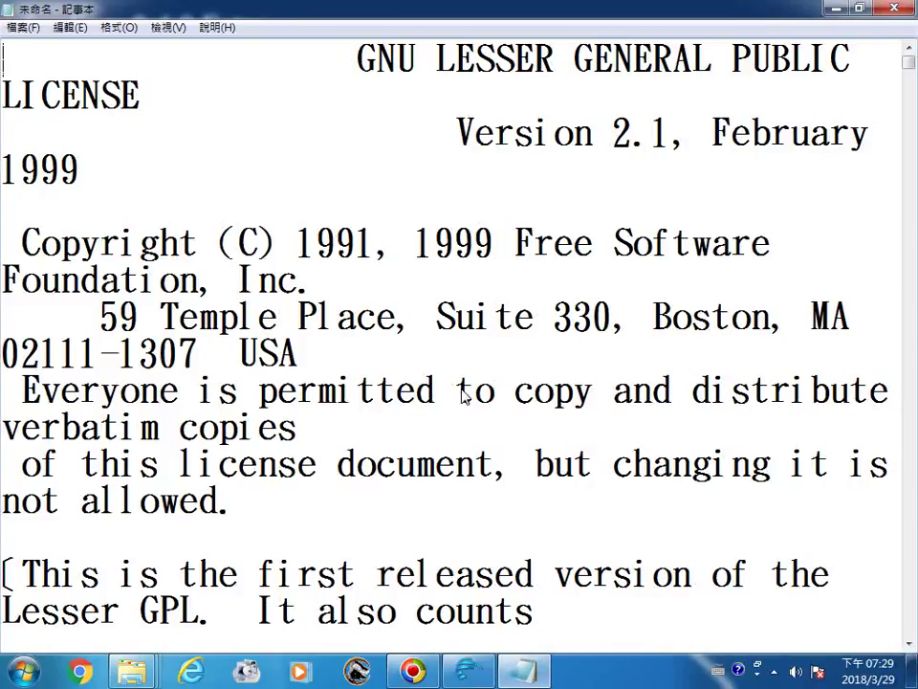
scroll(462, 395, "down", 5)
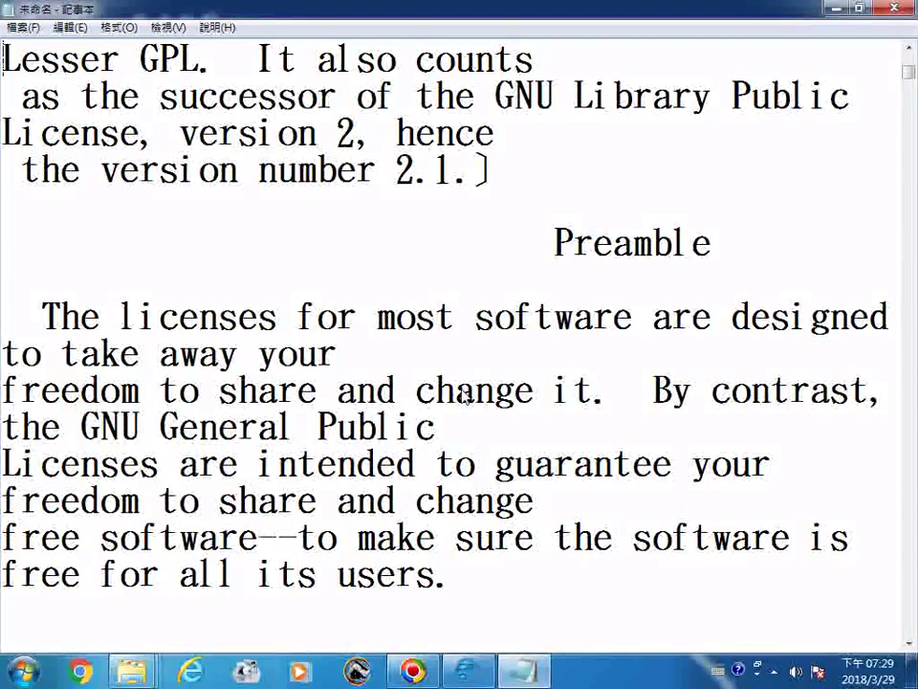
scroll(463, 397, "down", 5)
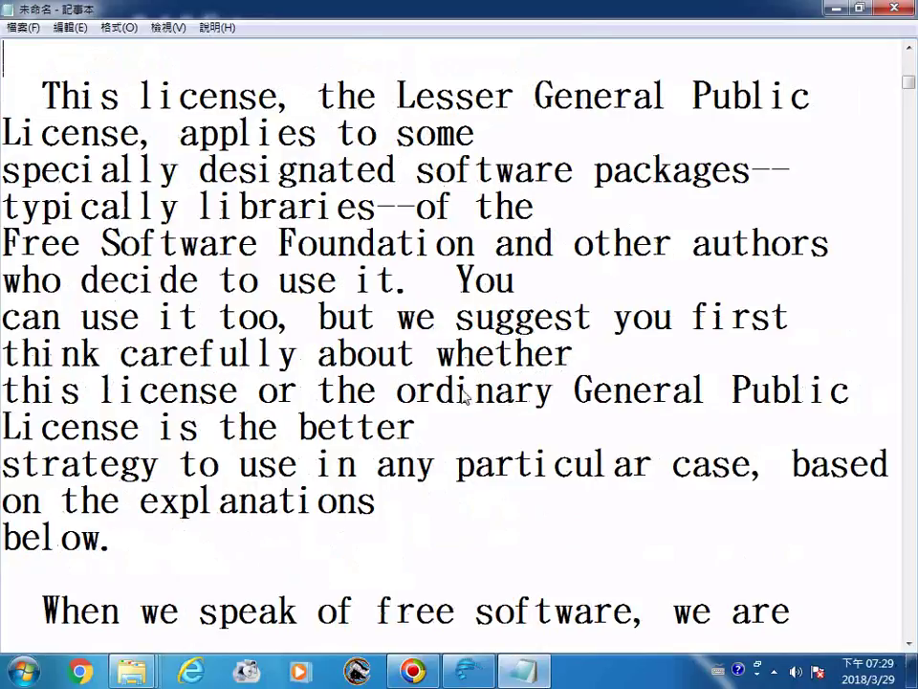
key("Page_Down")
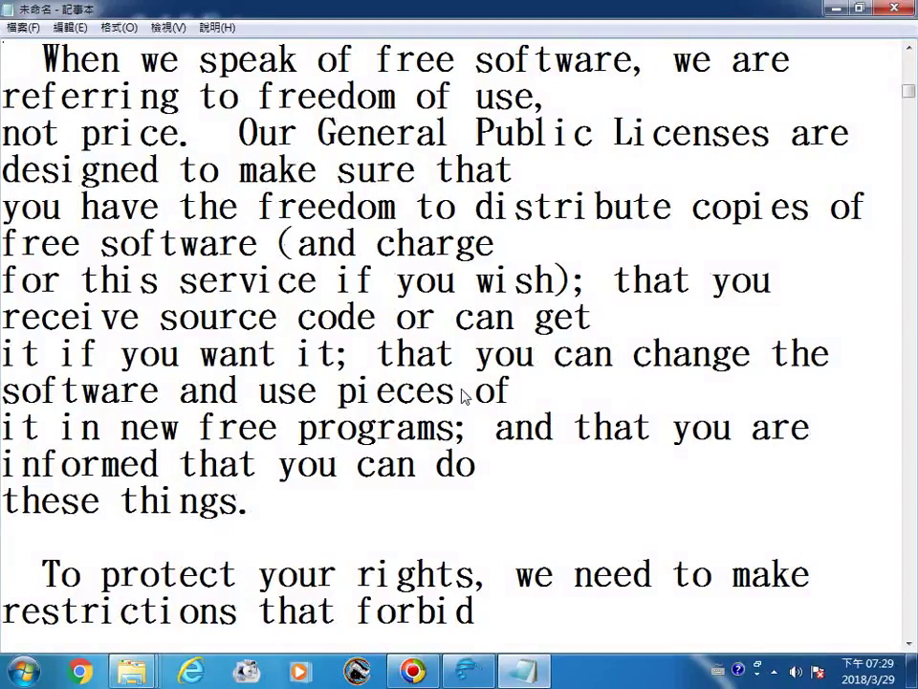
key("Page_Down")
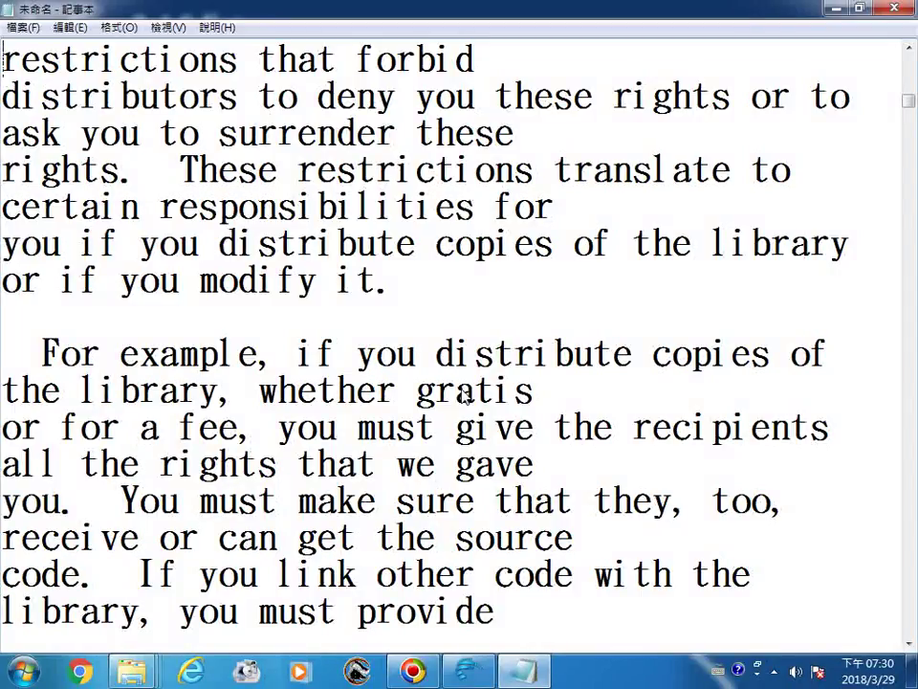
key("Page_Down")
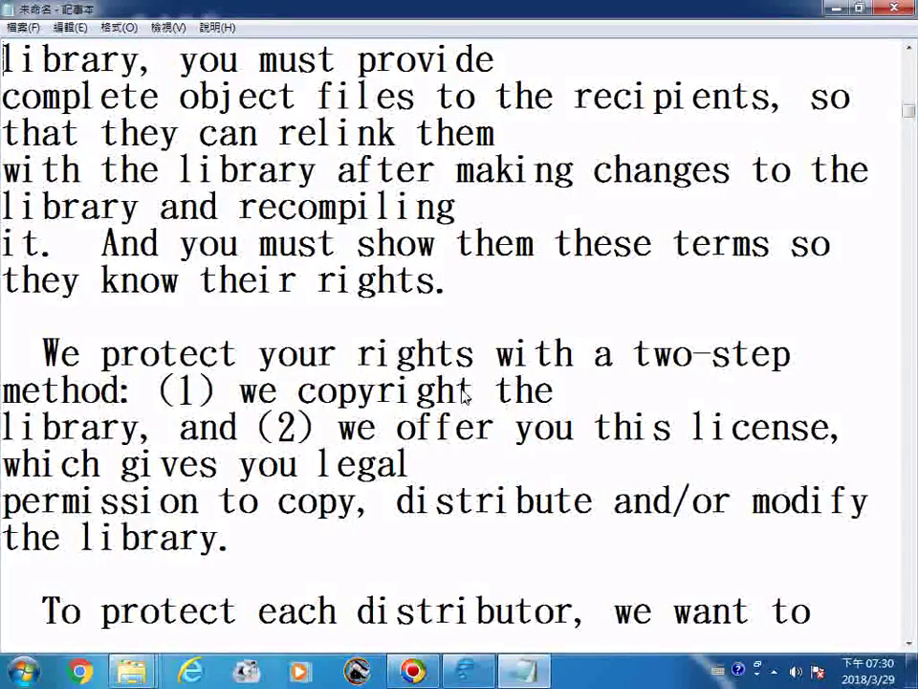
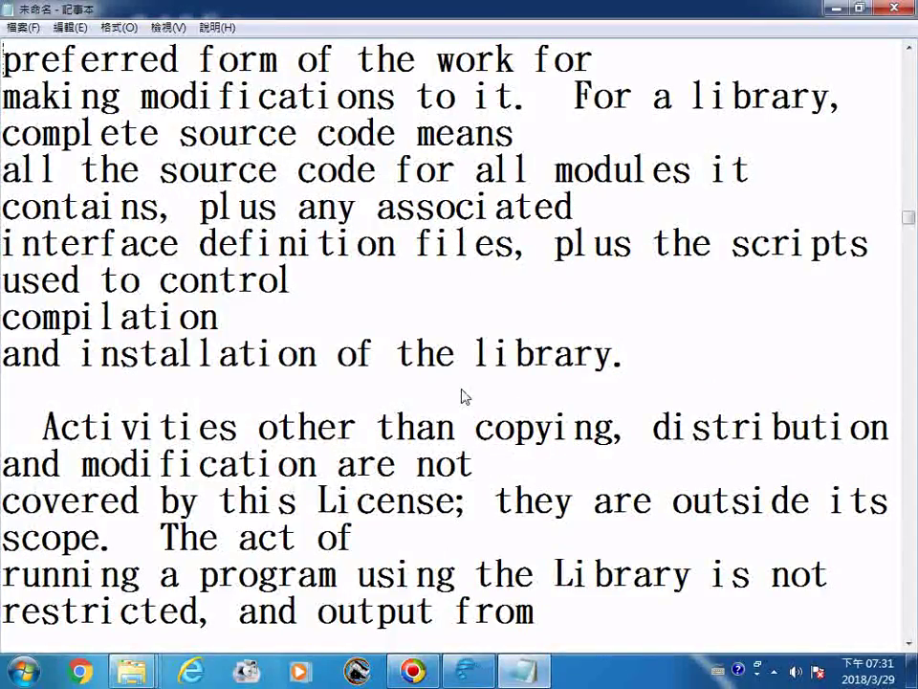
key("Page_Down")
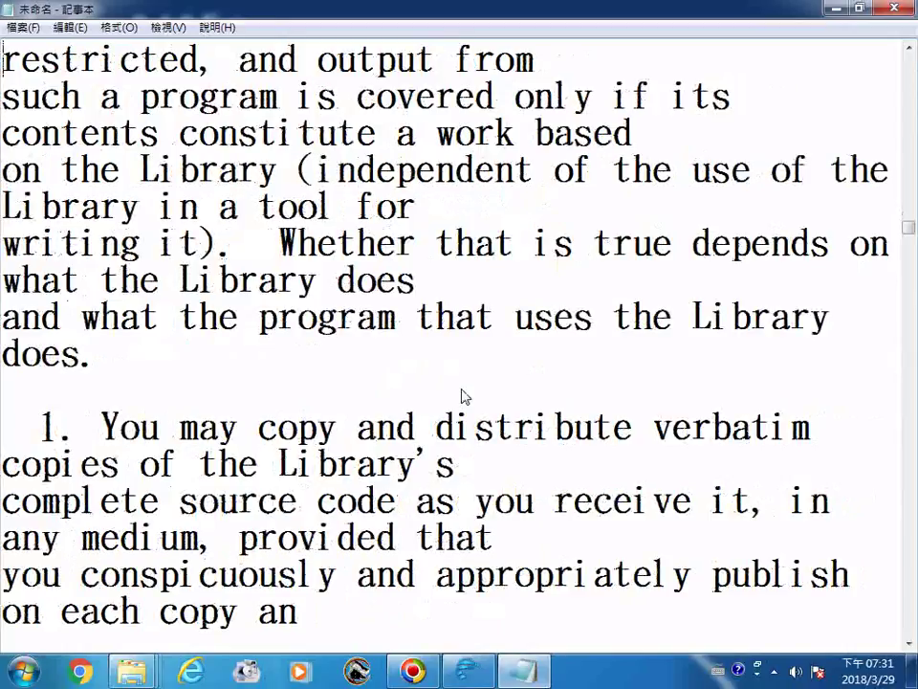
key("Page_Down")
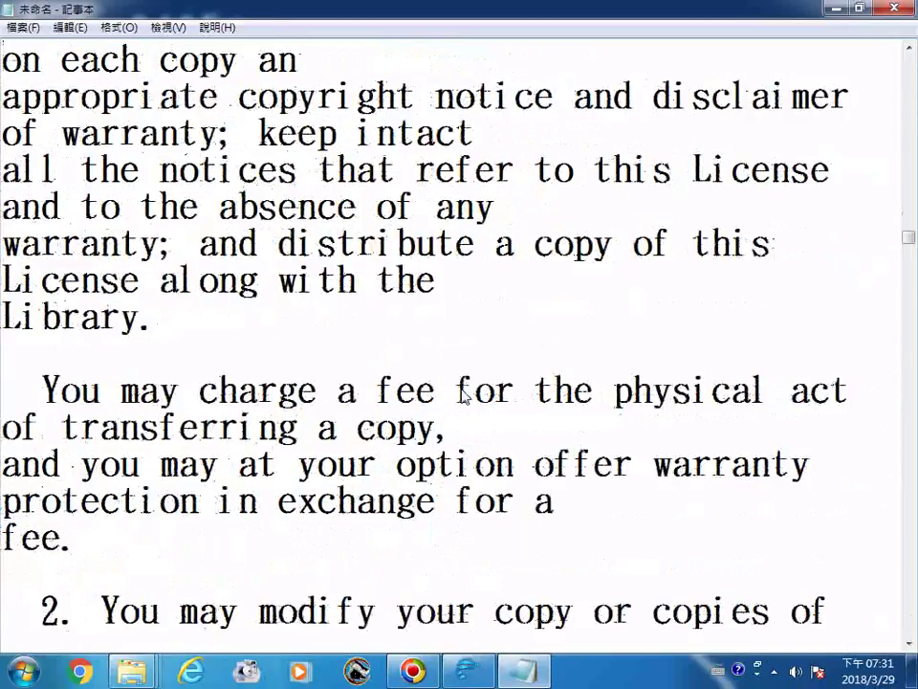
key("Page_Down")
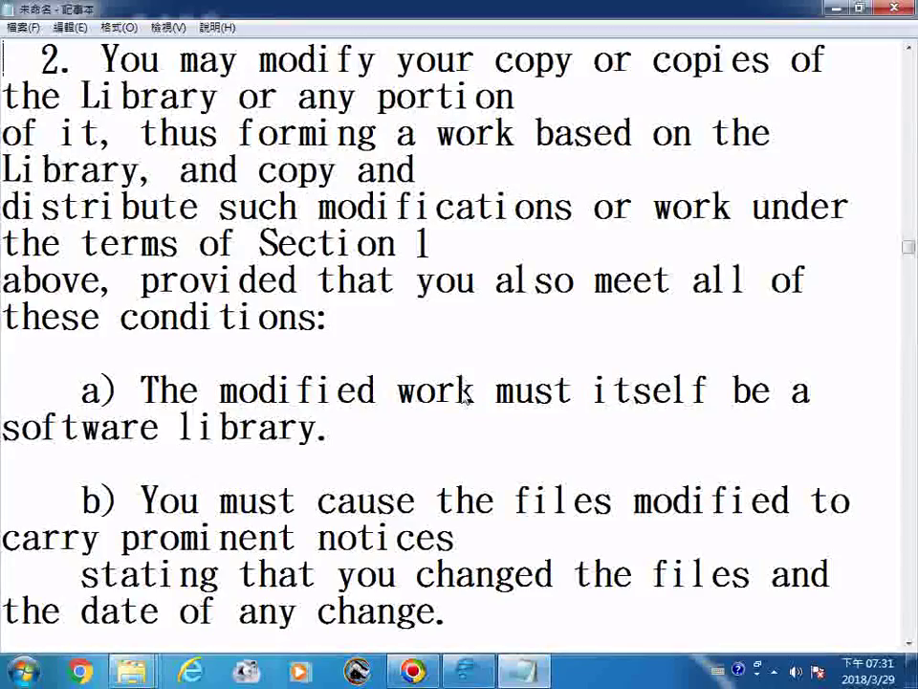
key("Page_Down")
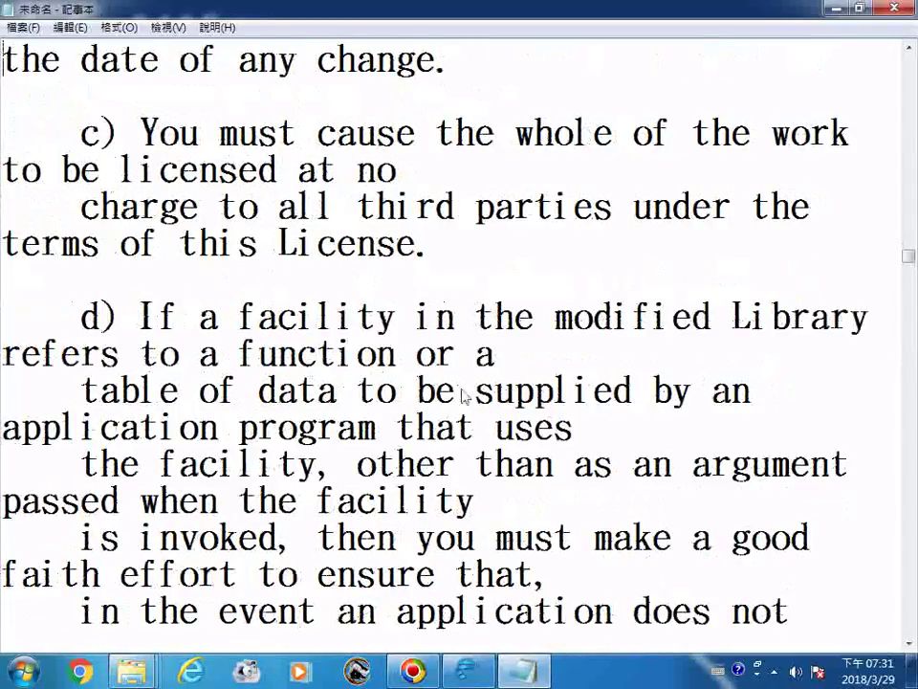
key("Page_Down")
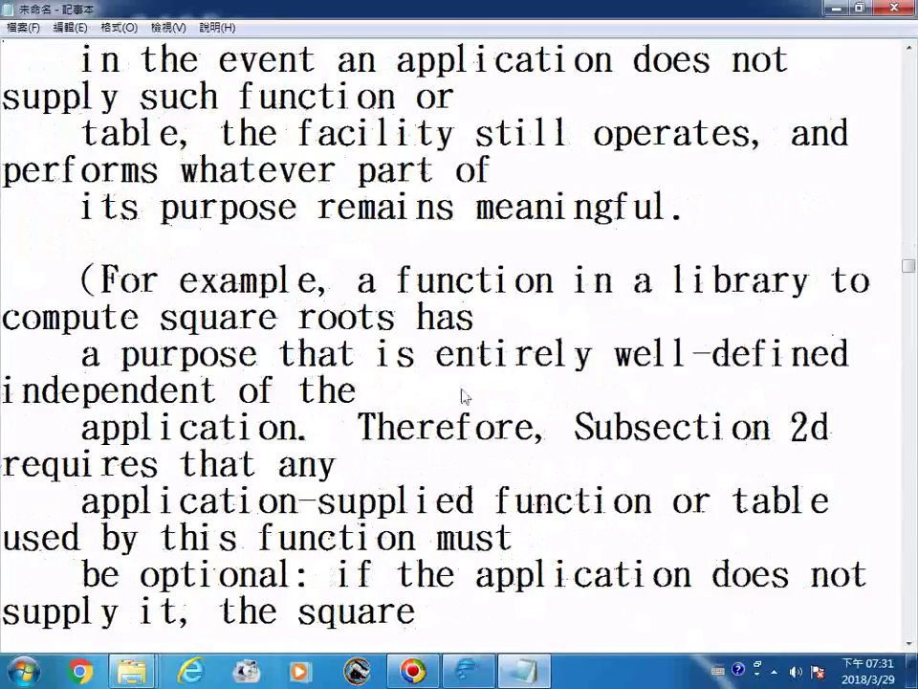
key("Page_Down")
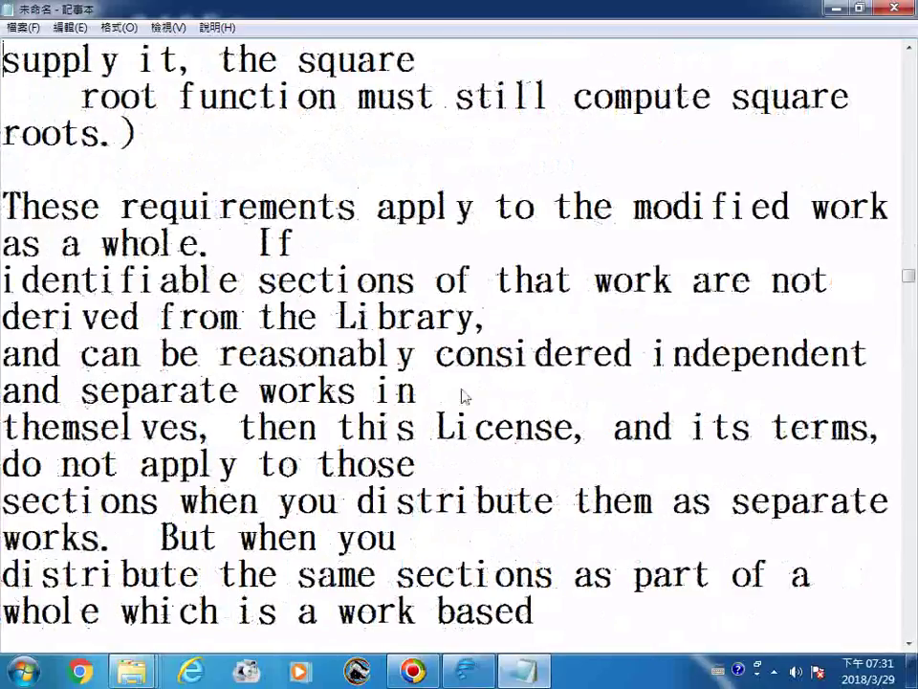
key("Page_Down")
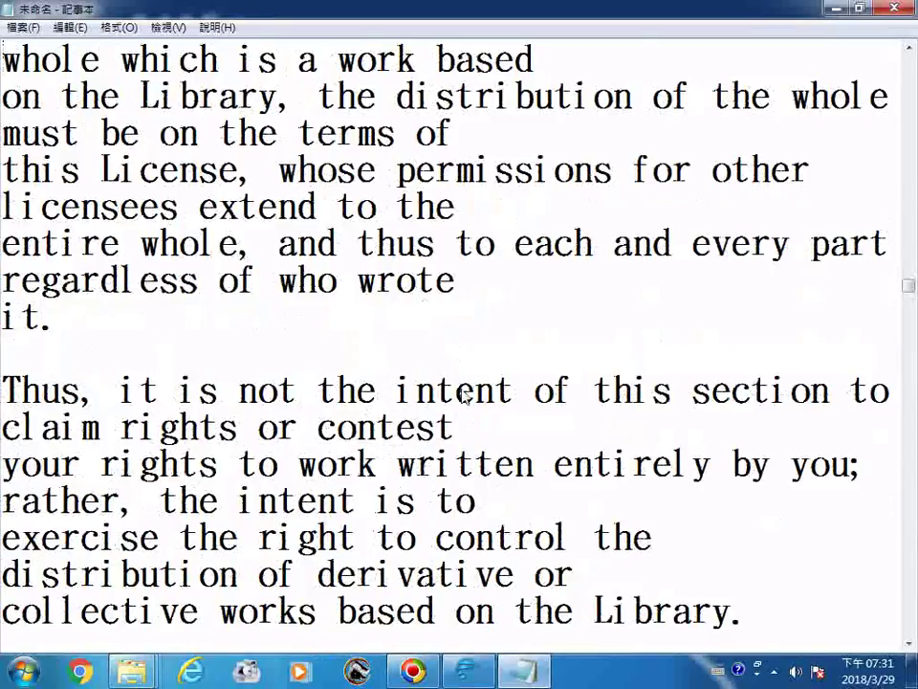
key("Page_Down")
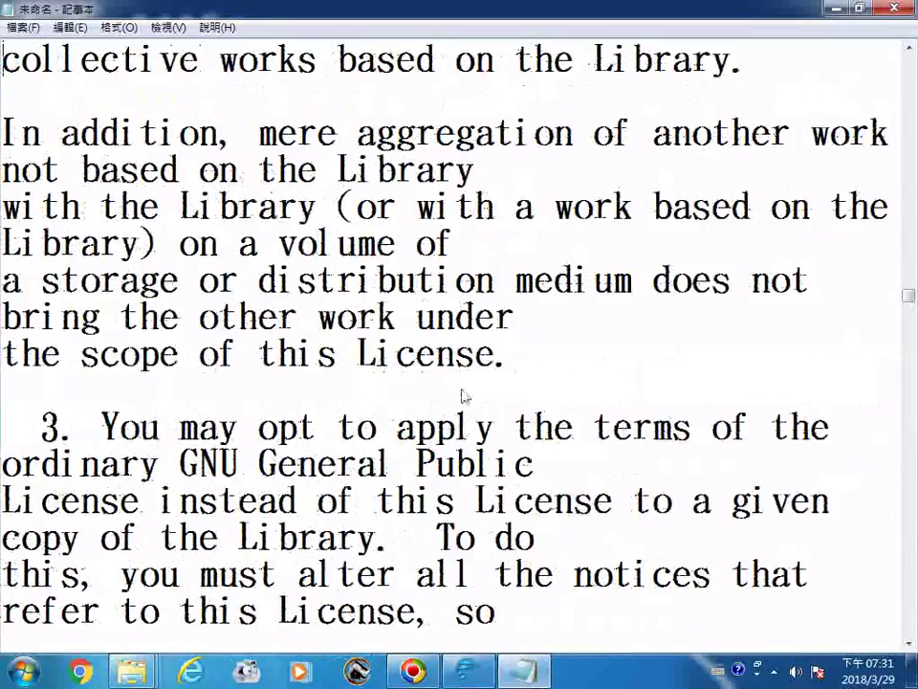
key("Page_Down")
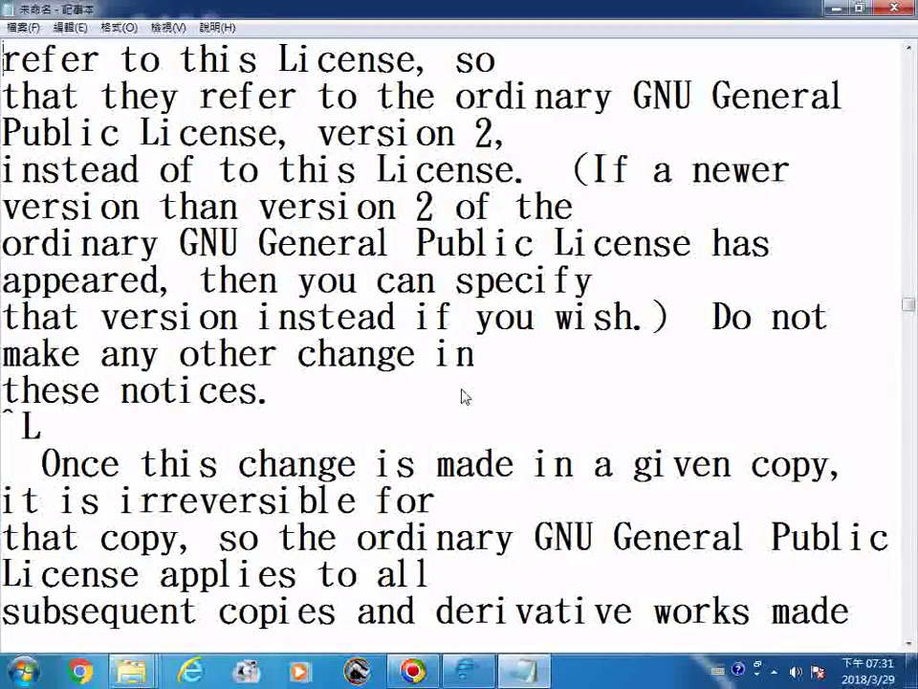
key("Page_Down")
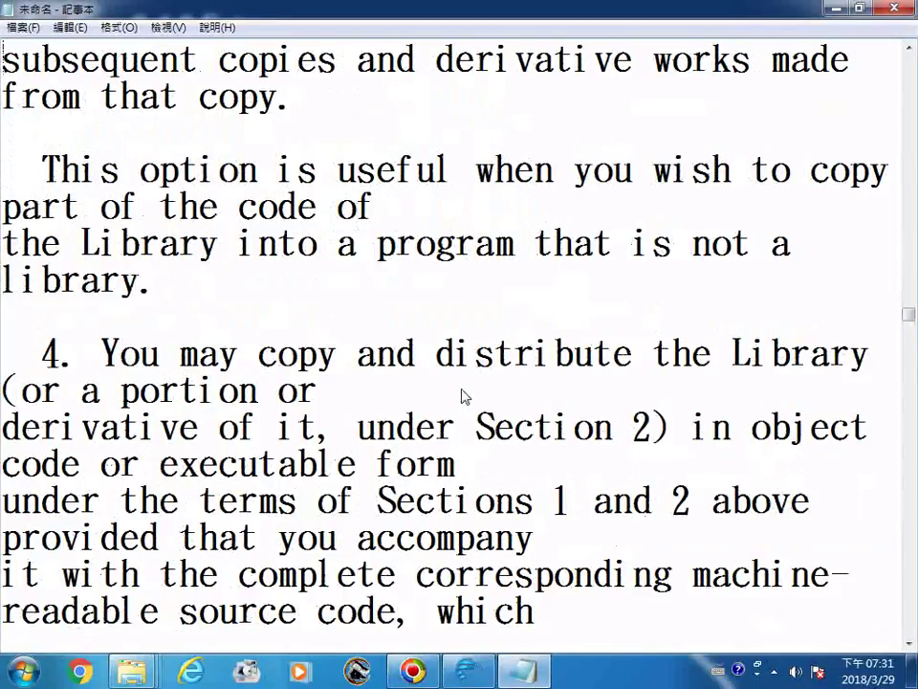
key("Page_Down")
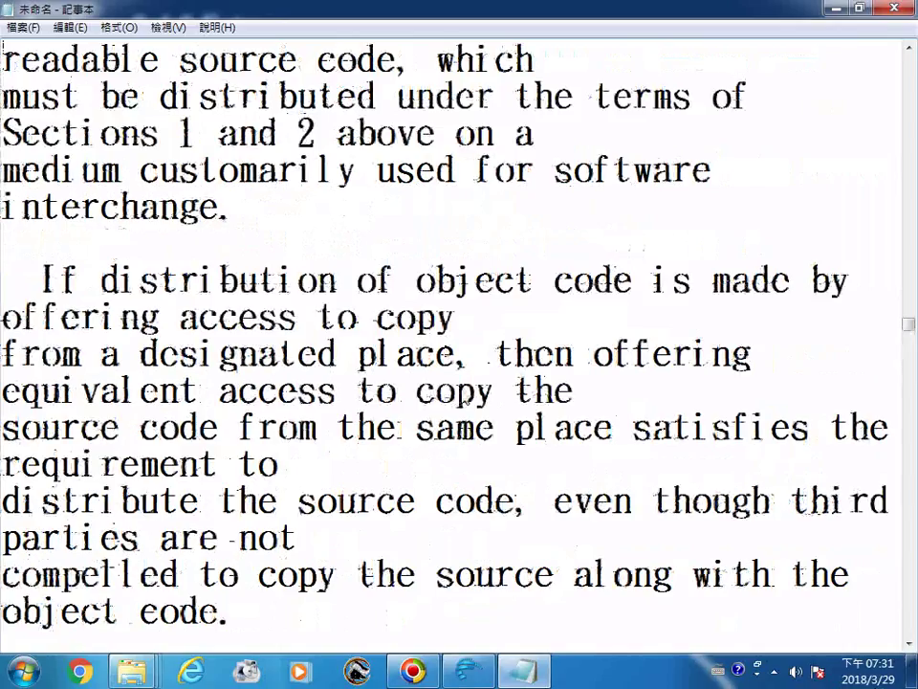
key("Page_Down")
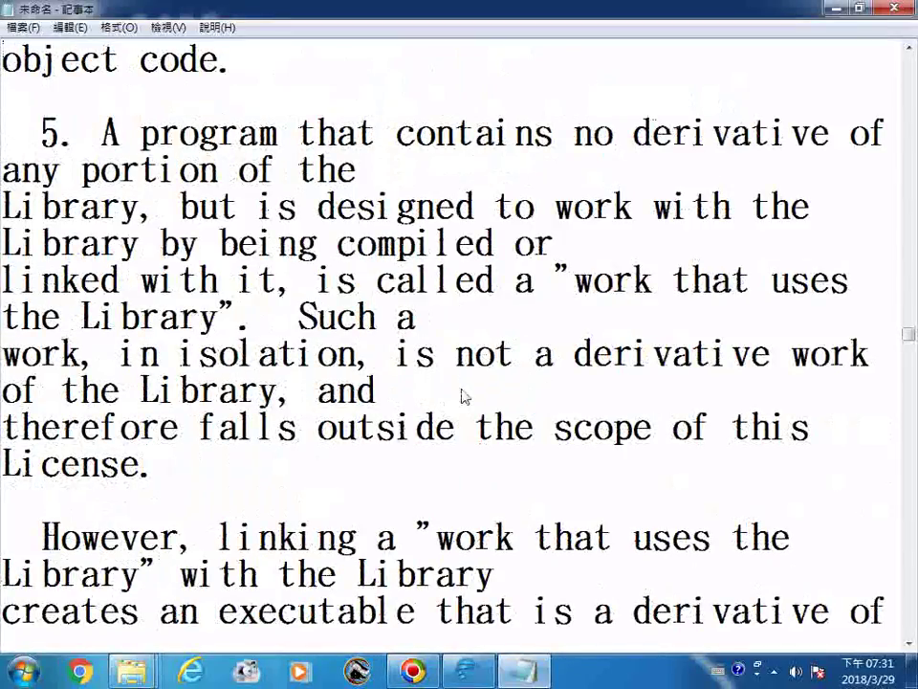
key("Page_Down")
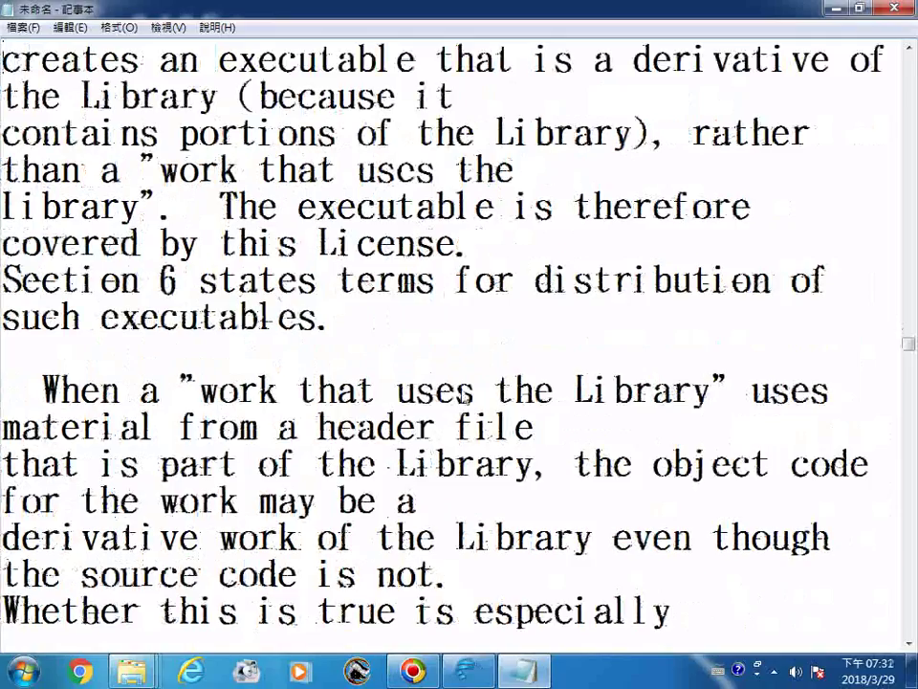
key("Page_Down")
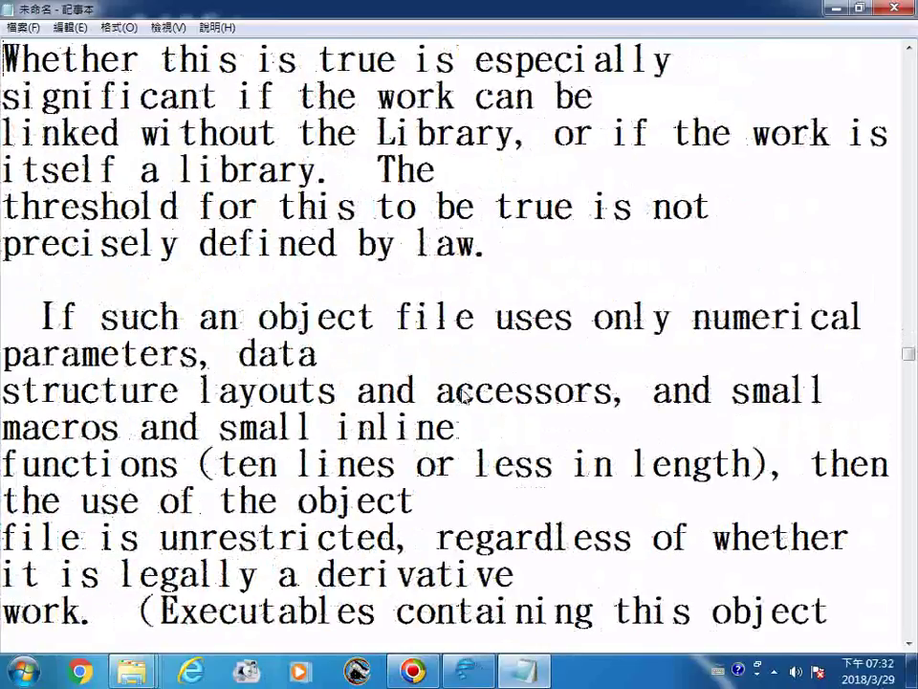
key("Page_Down")
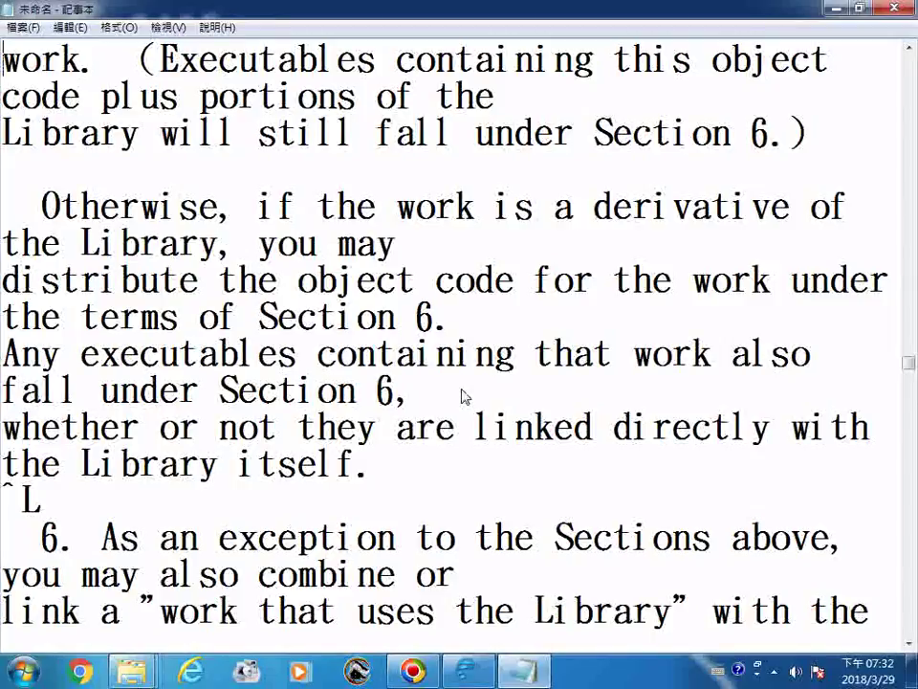
key("Page_Down")
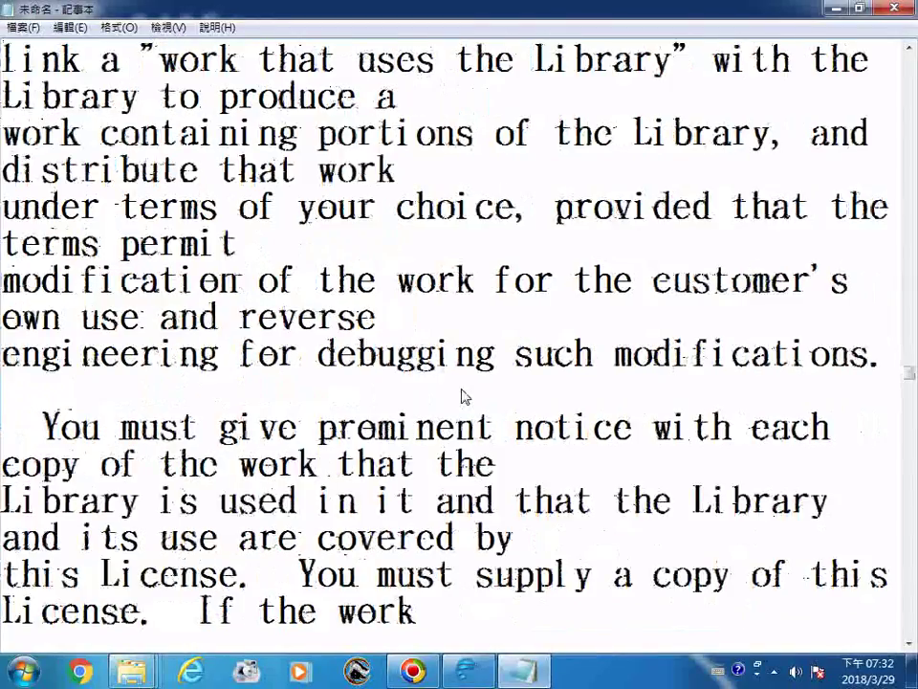
key("Page_Down")
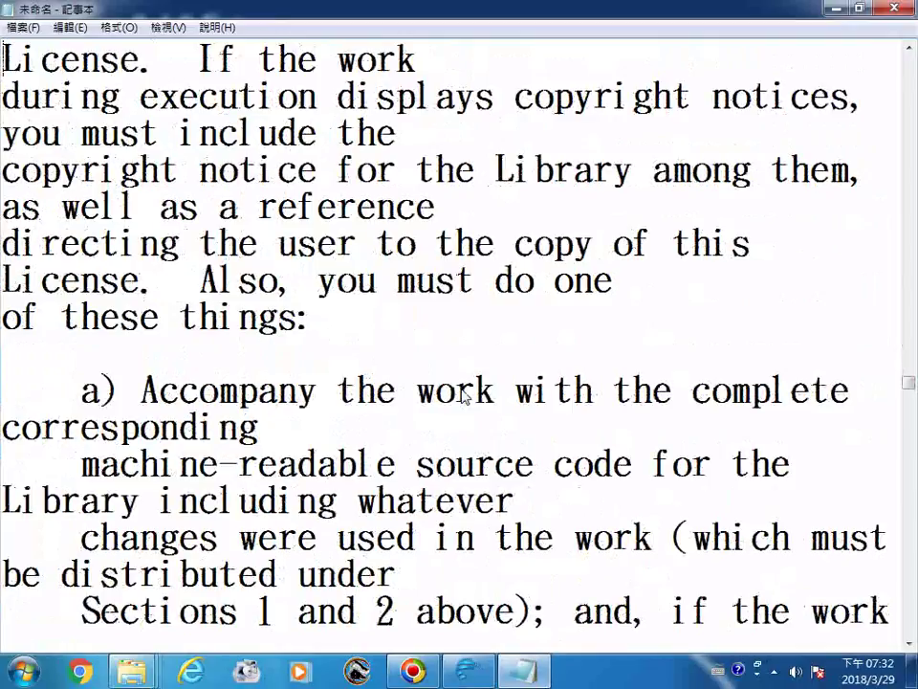
key("Page_Down")
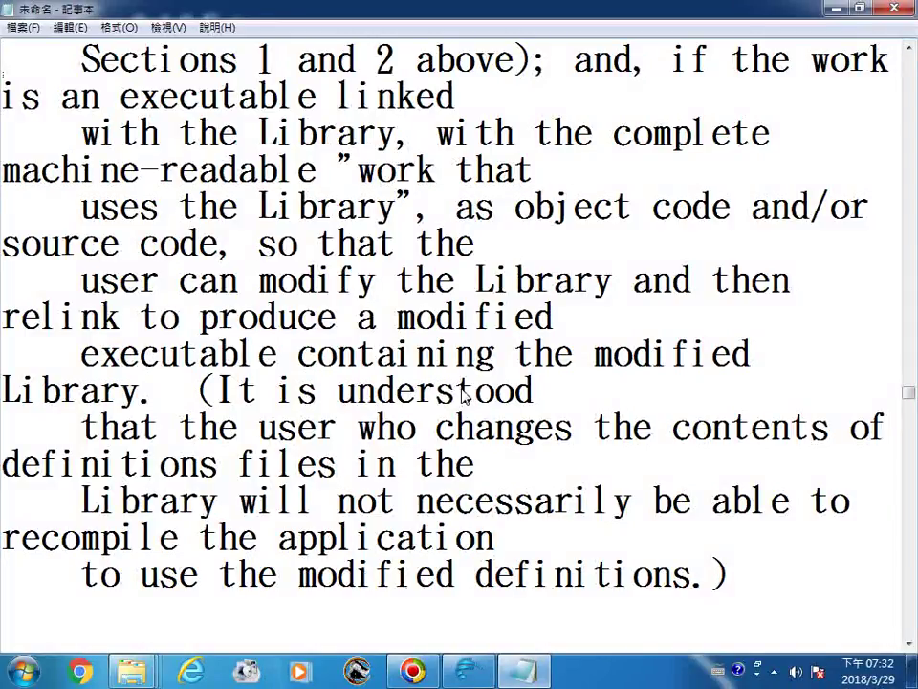
key("Page_Down")
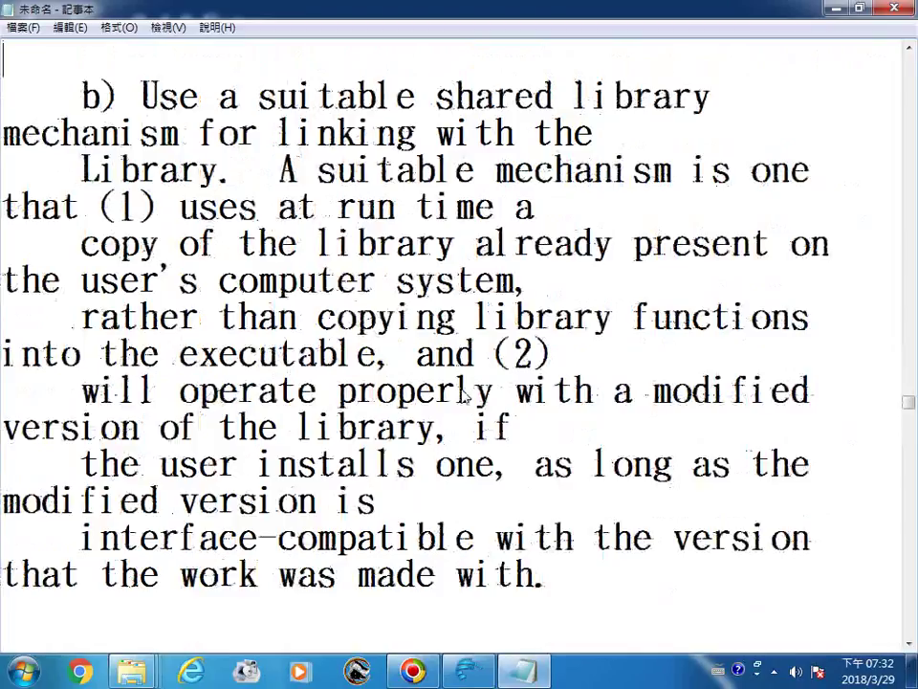
key("Page_Down")
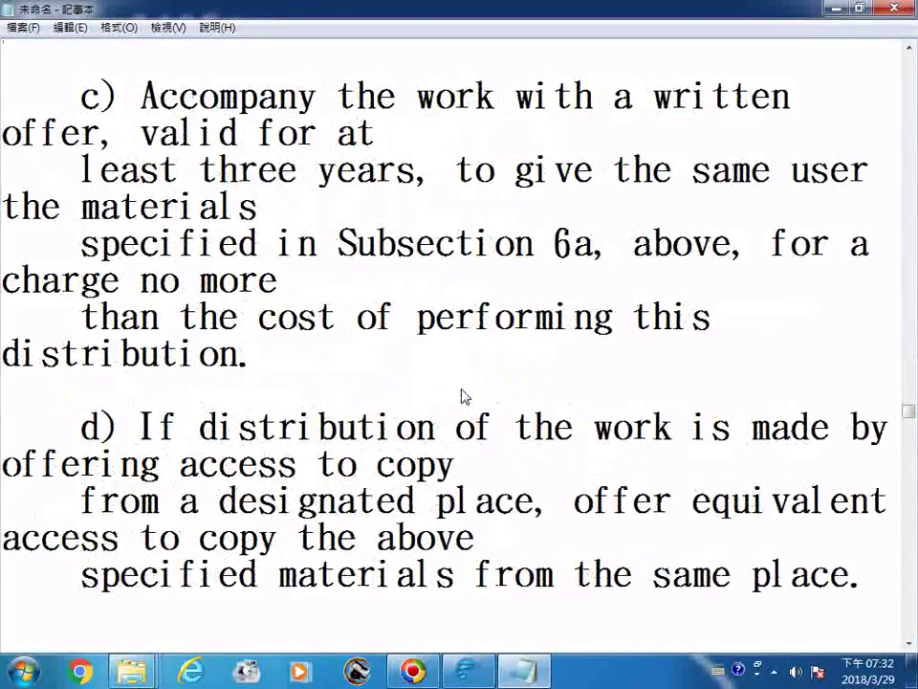
key("Page_Down")
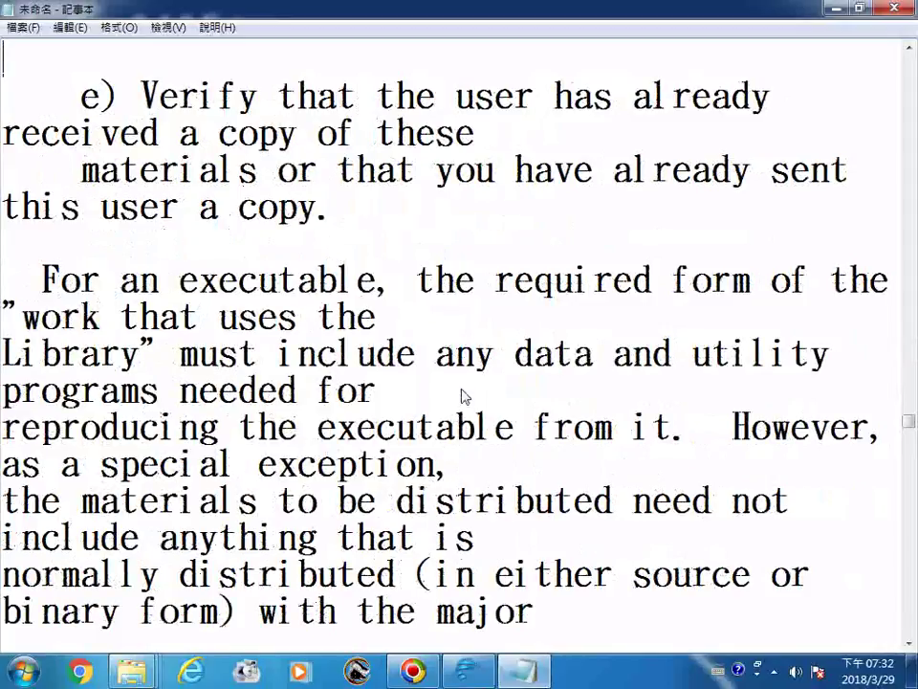
Read the rest of the license from the end of section 6 through the warranty disclaimer and the instructions for new libraries
key("Page_Down")
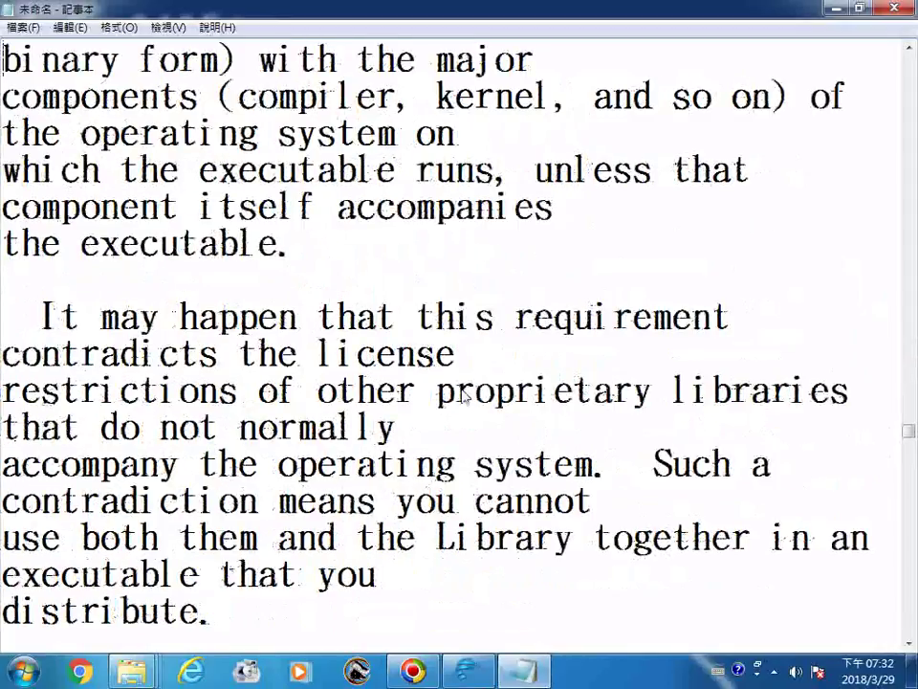
key("Page_Down")
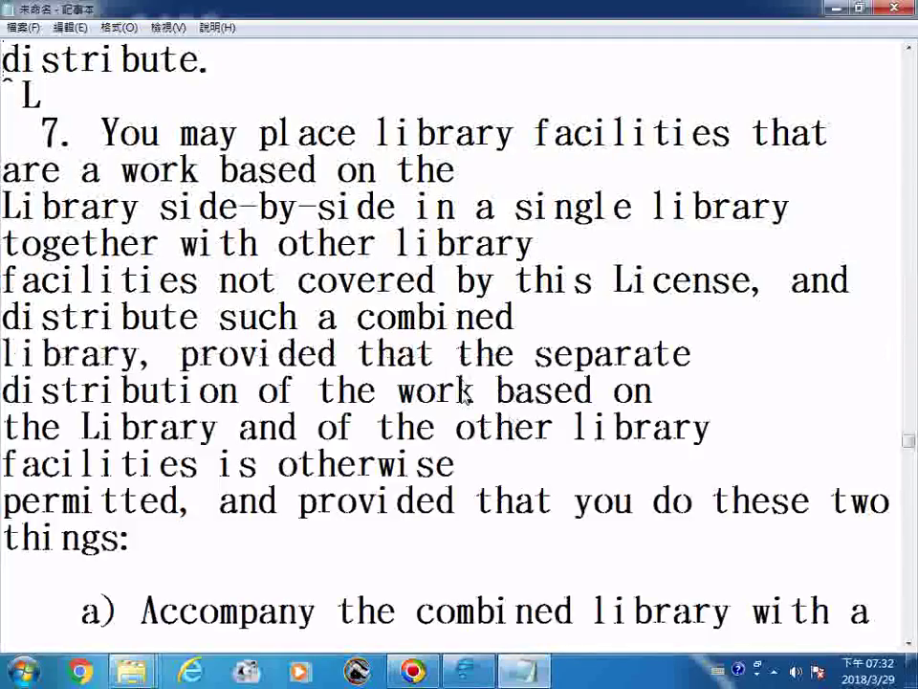
key("Page_Down")
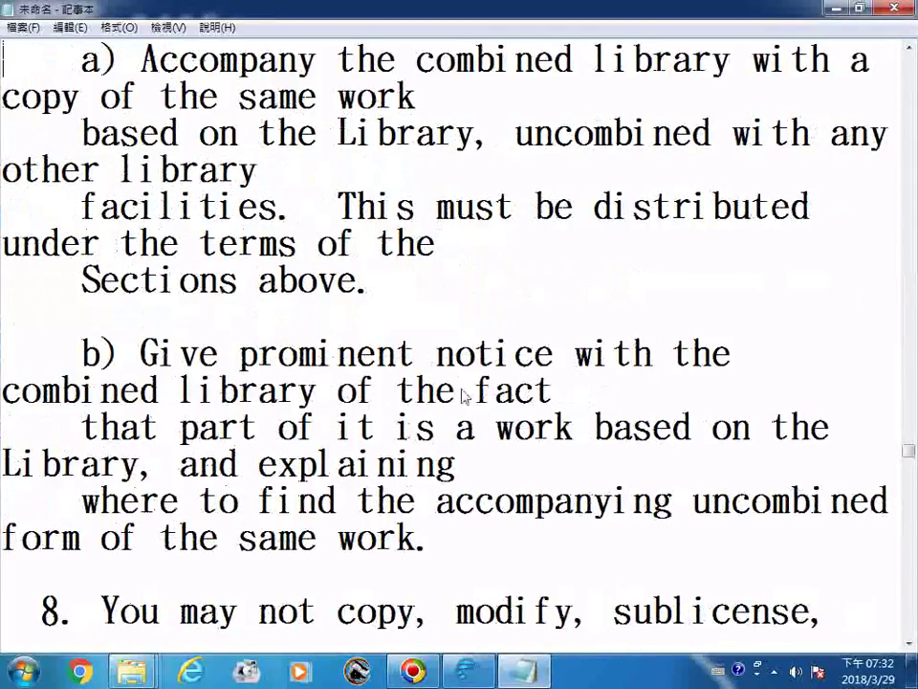
key("Page_Down")
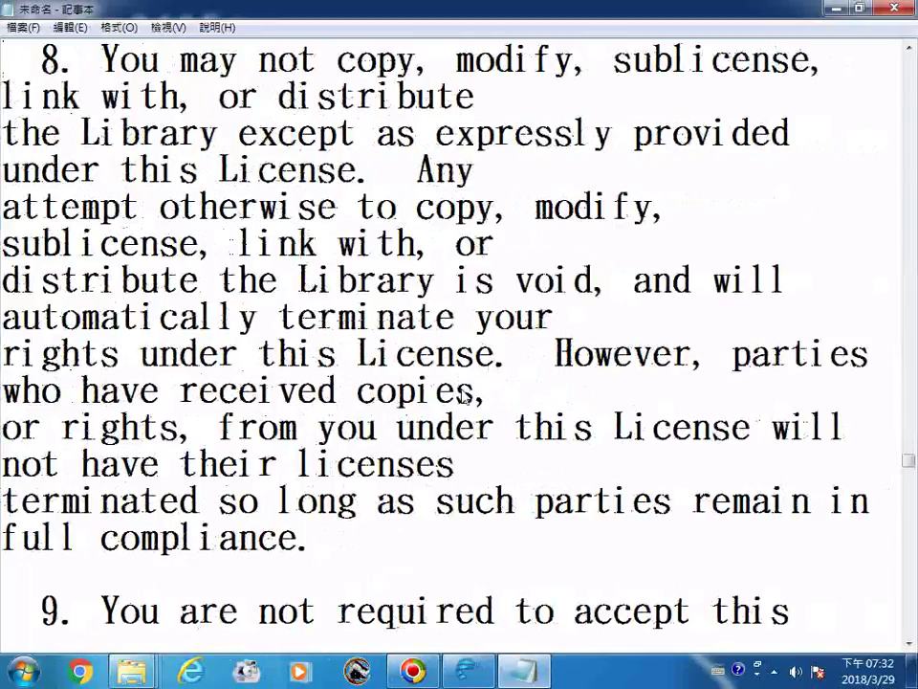
key("Page_Down")
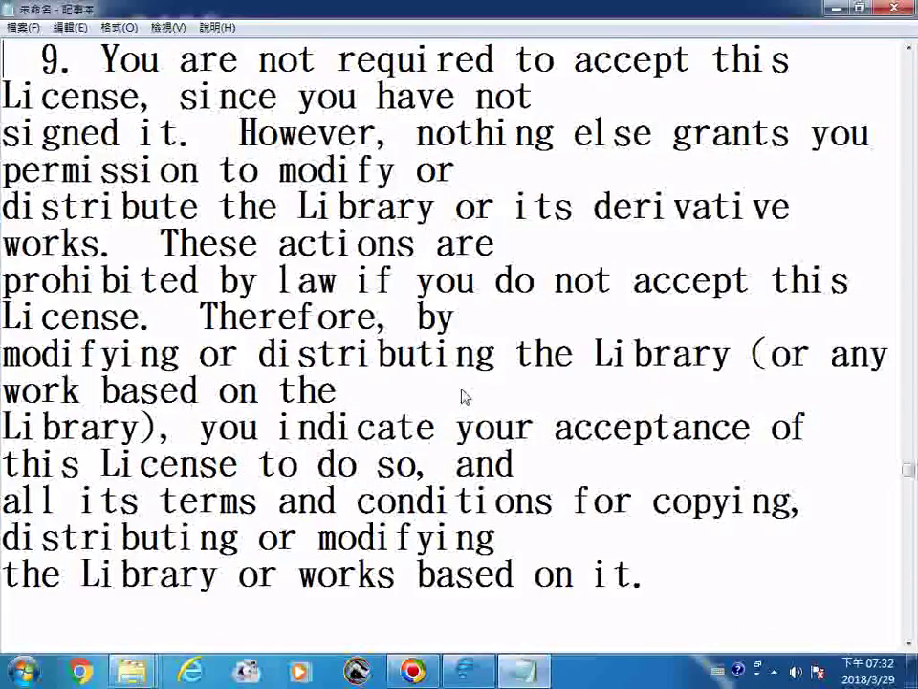
key("Page_Down")
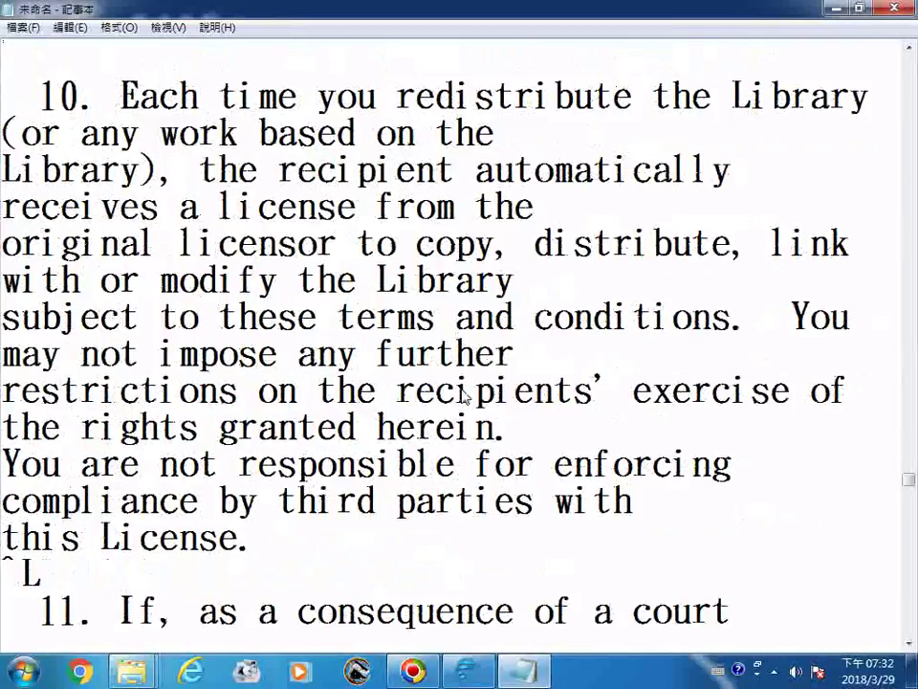
key("Page_Down")
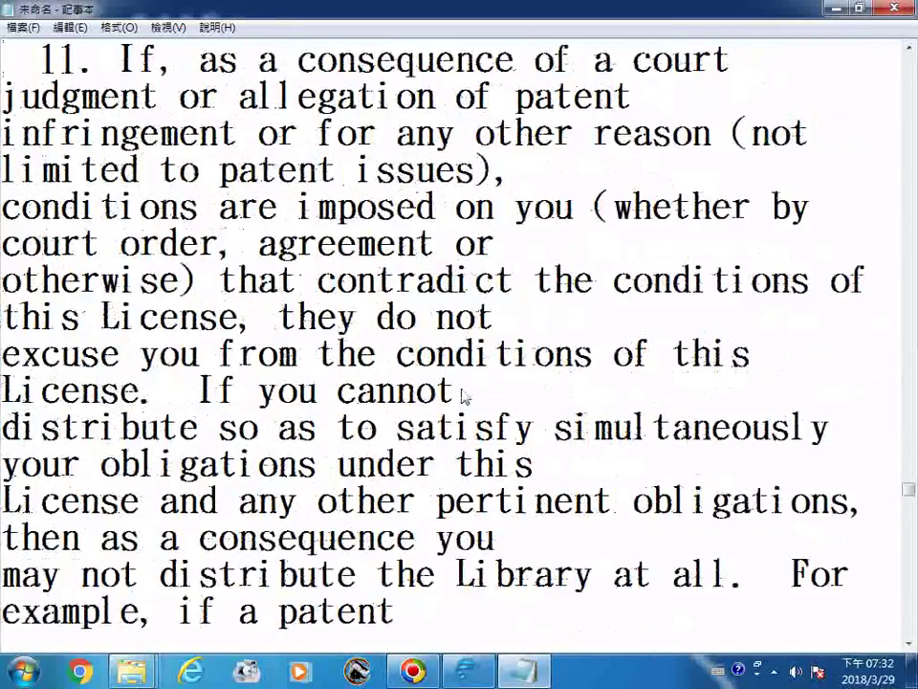
key("Page_Down")
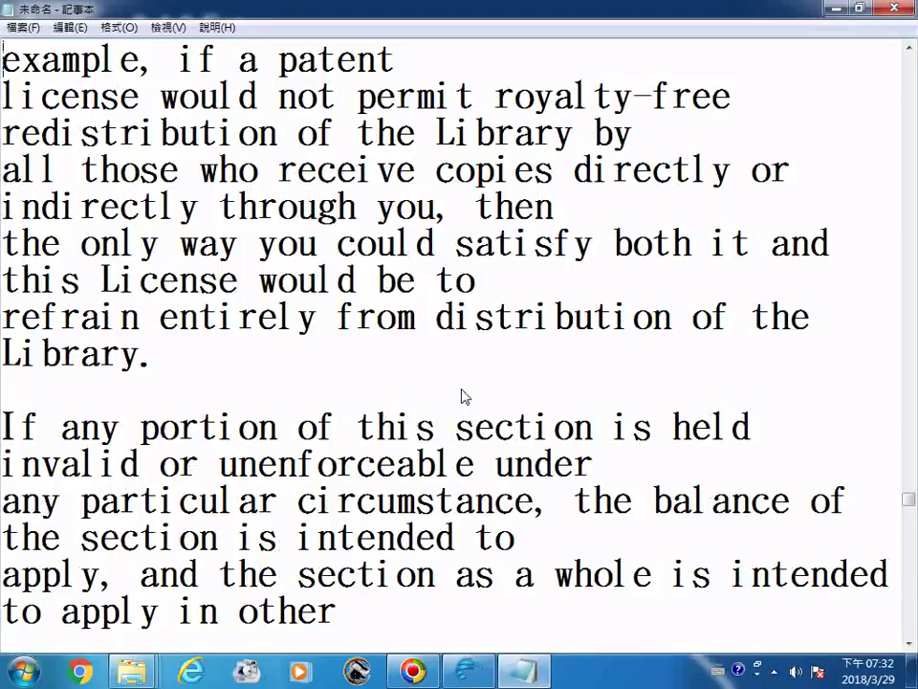
key("Page_Down")
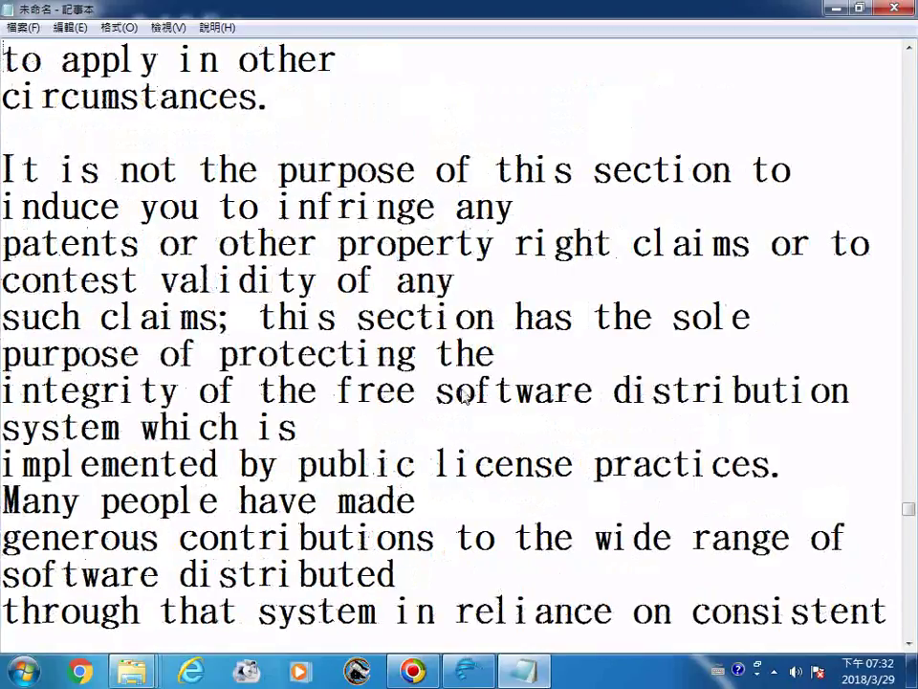
key("Page_Down")
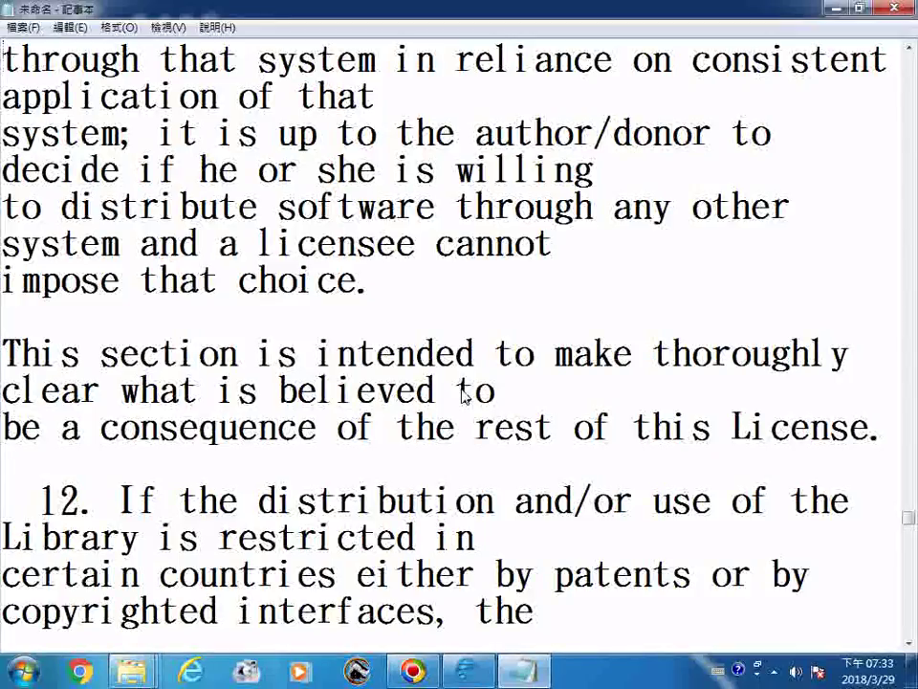
key("Page_Down")
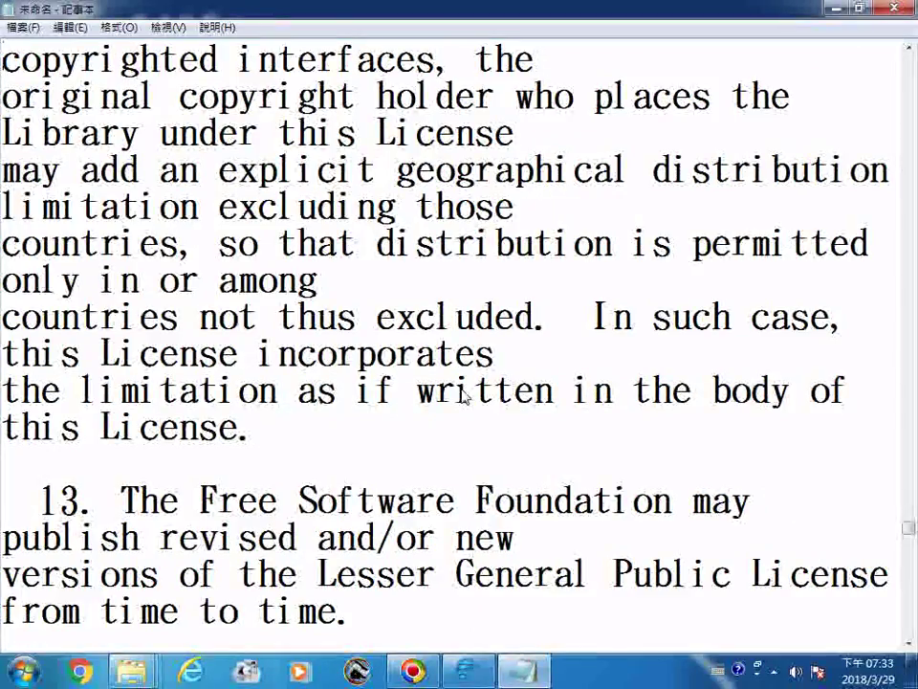
key("Page_Down")
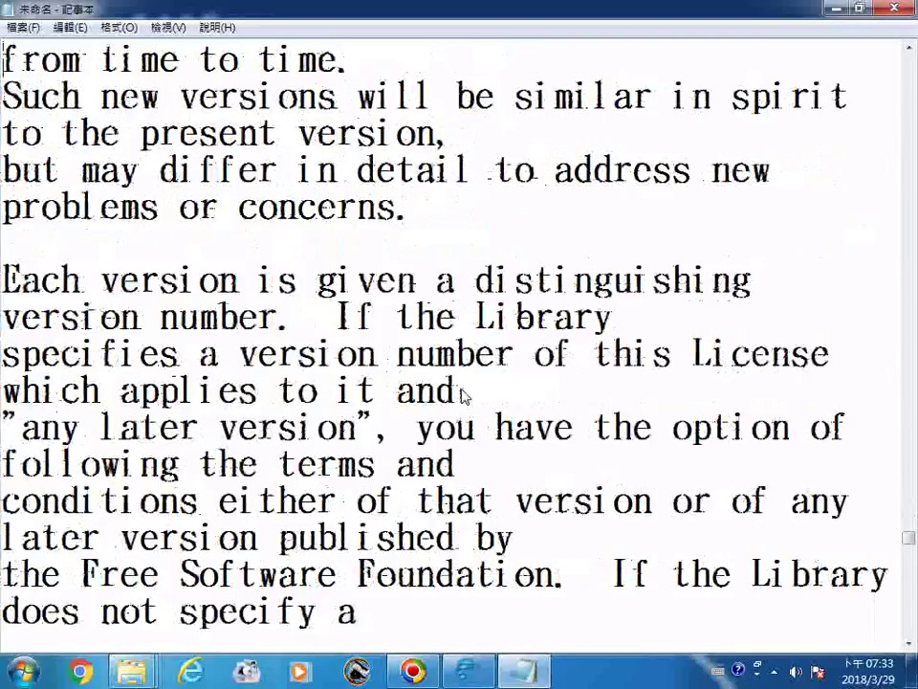
key("Page_Down")
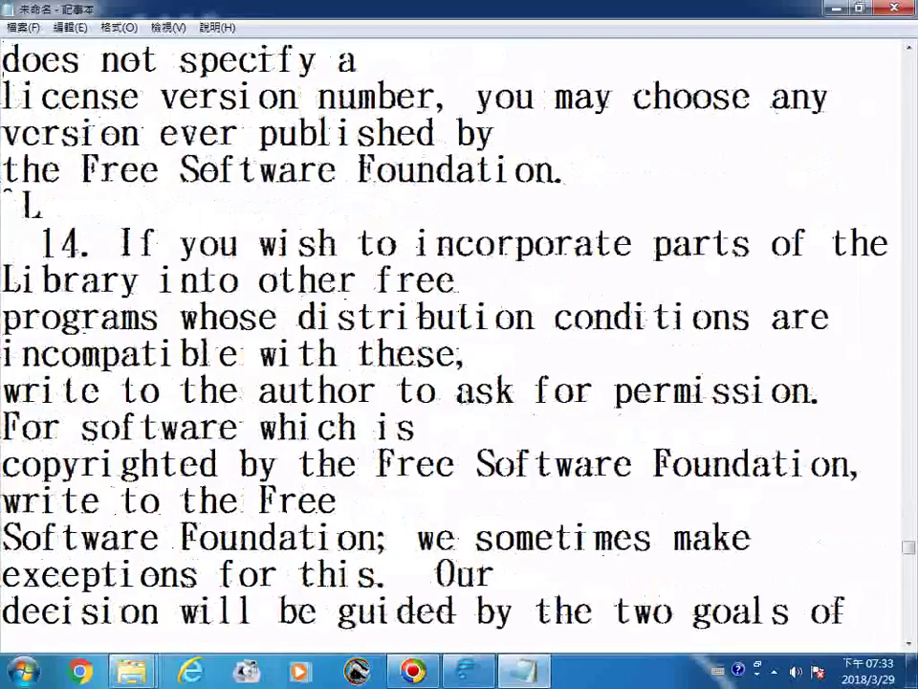
key("Page_Down")
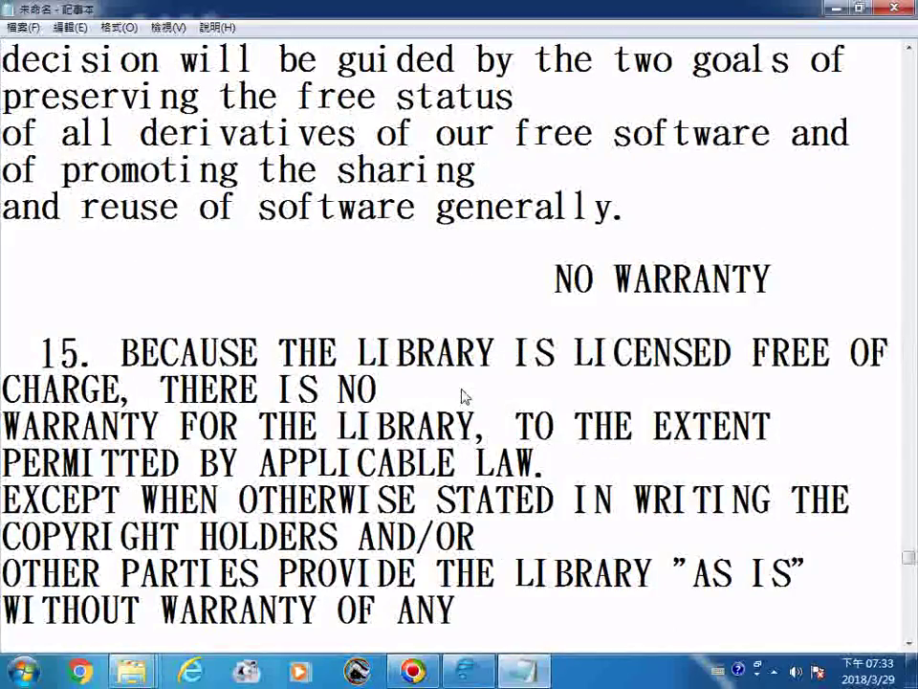
key("Page_Down")
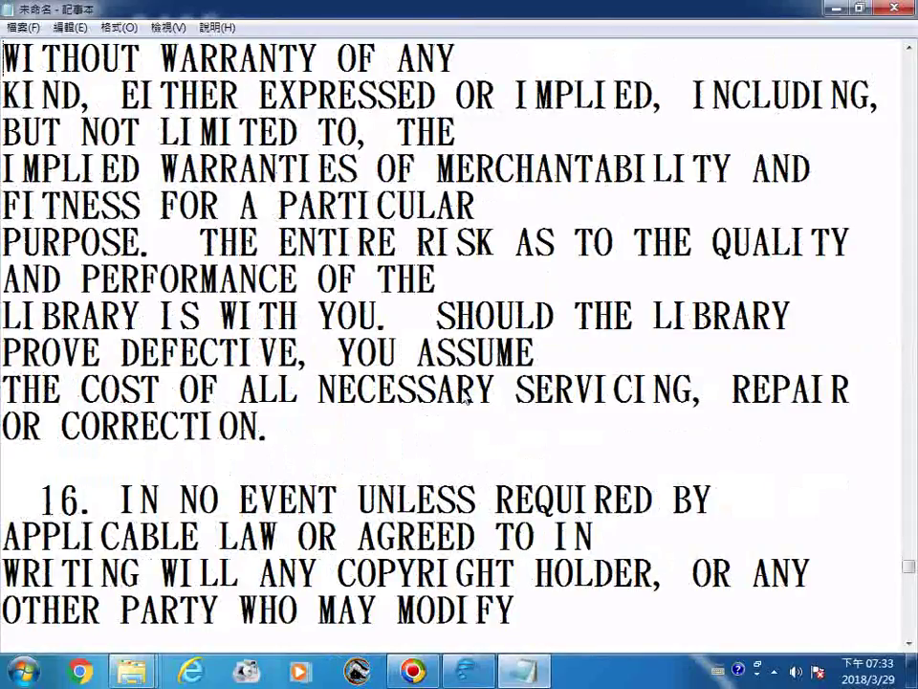
key("Page_Down")
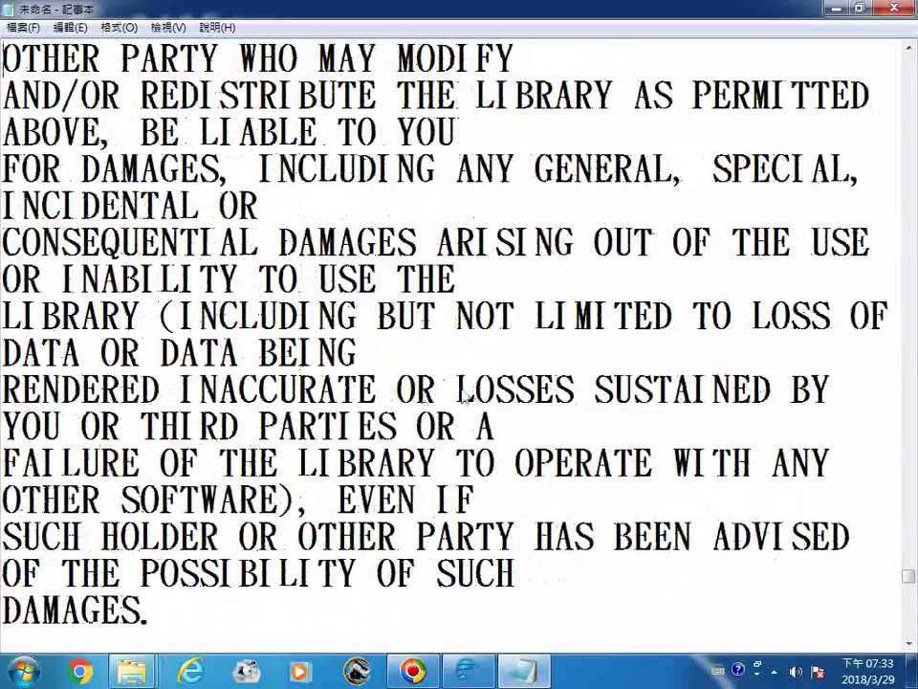
key("Page_Down")
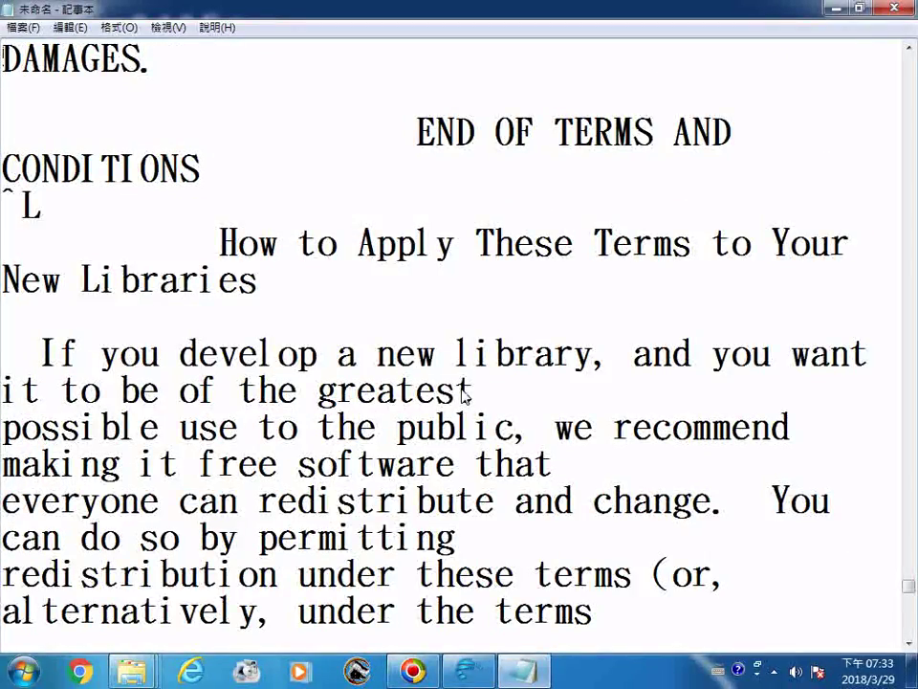
key("Page_Down")
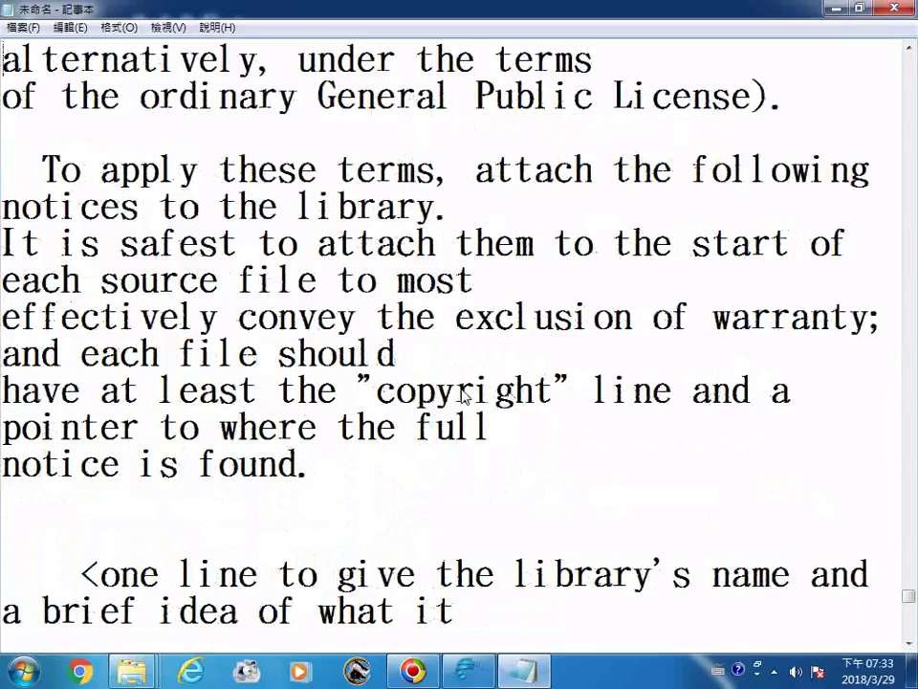
key("Page_Down")
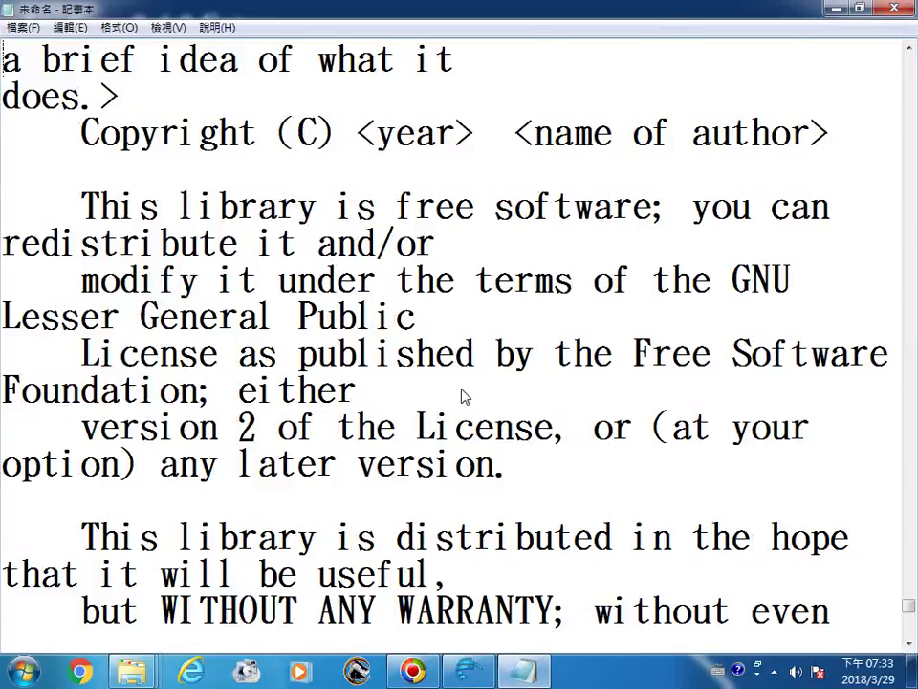
key("Page_Down")
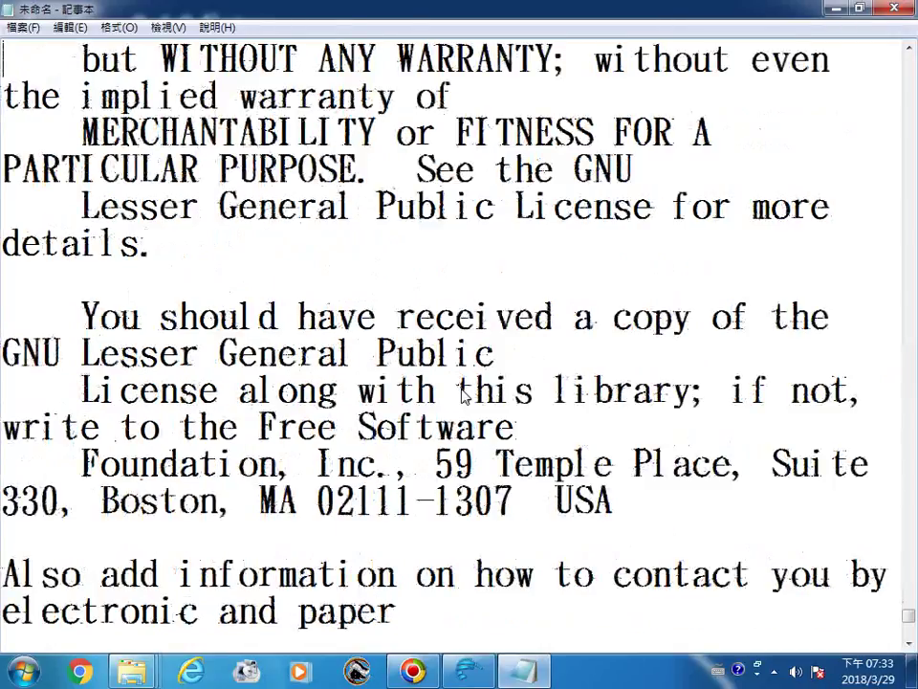
key("Page_Down")
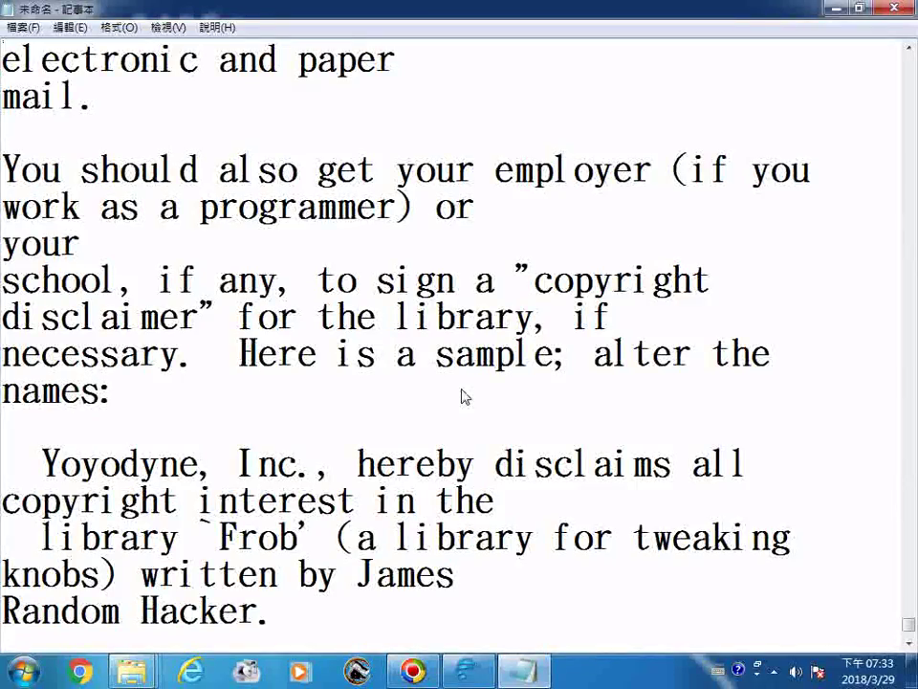
key("Page_Down")
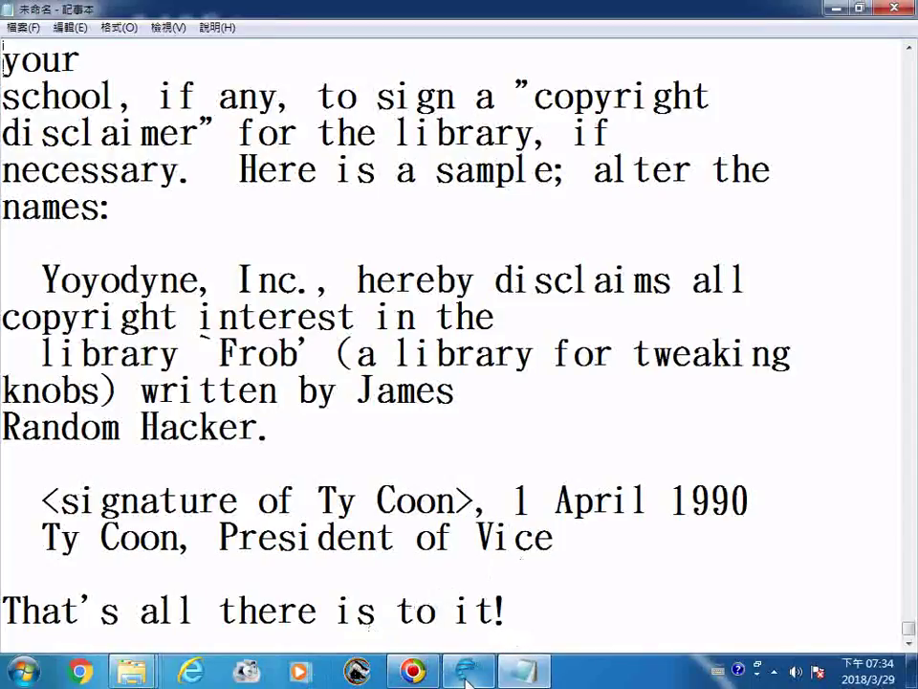
Save the license text in the Documents library as GNU LESSER GENERAL PUBLIC LICENSE with Unicode encoding
mouse_move(417, 680)
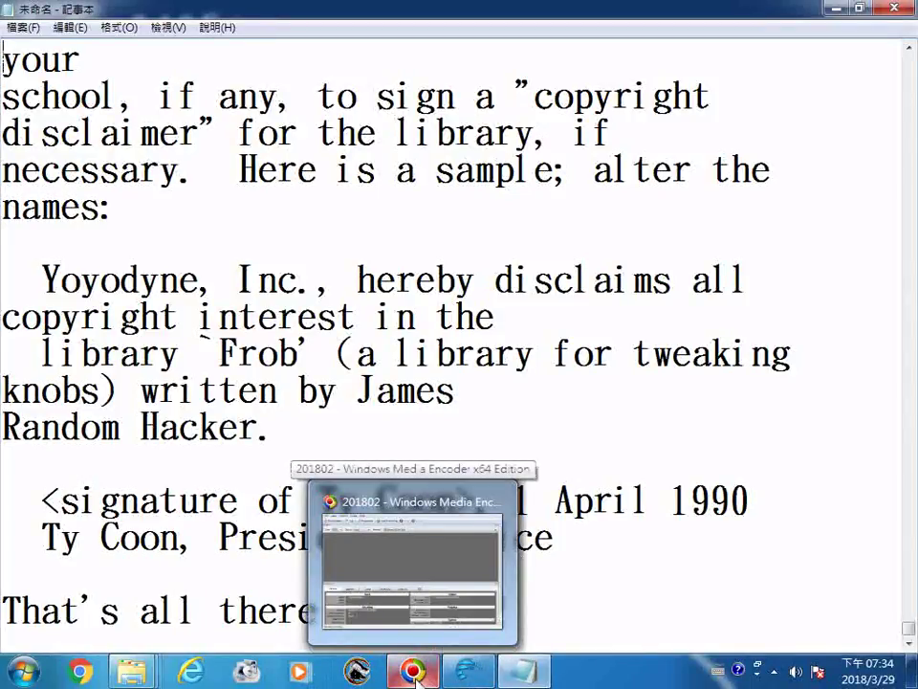
left_click(363, 239)
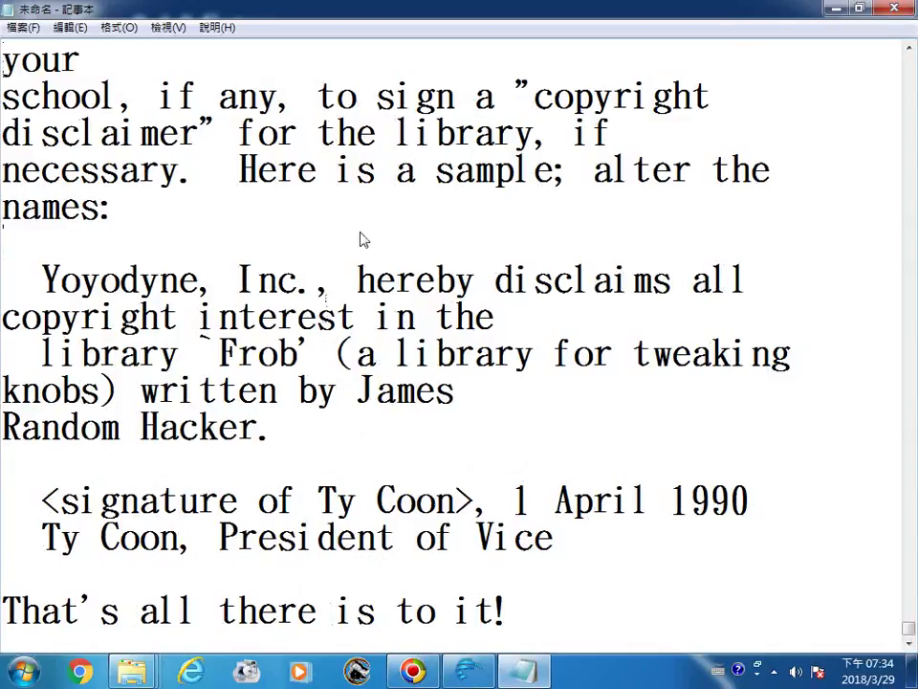
key("ctrl+s")
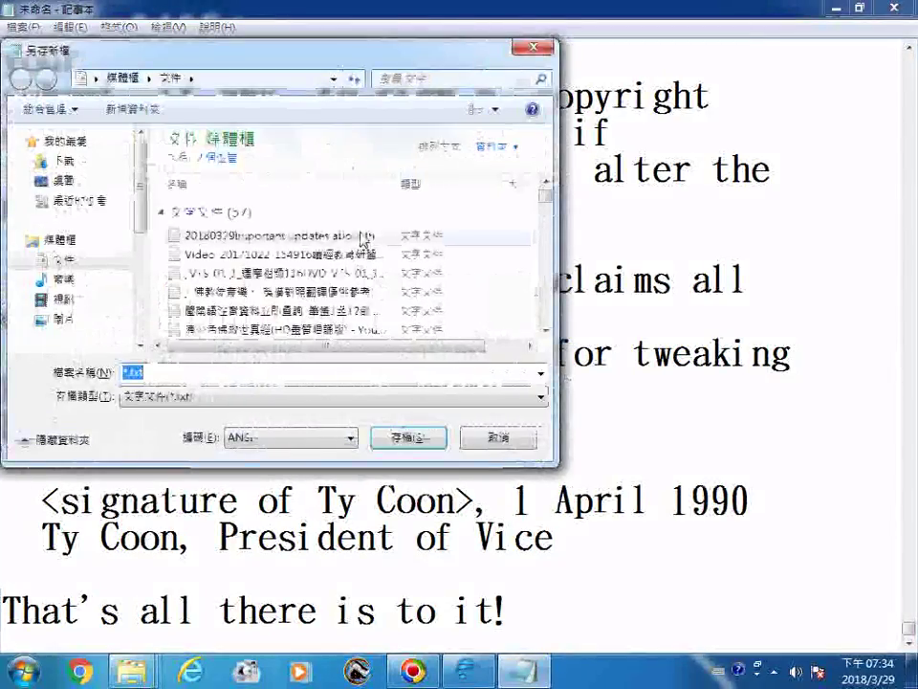
key("ctrl+v")
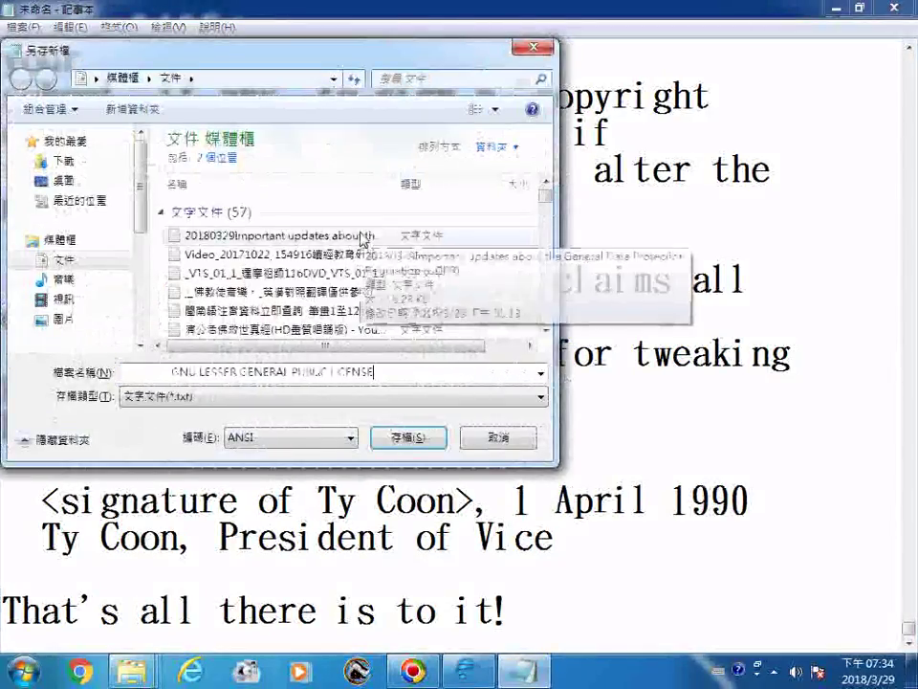
left_click(349, 438)
left_click(304, 471)
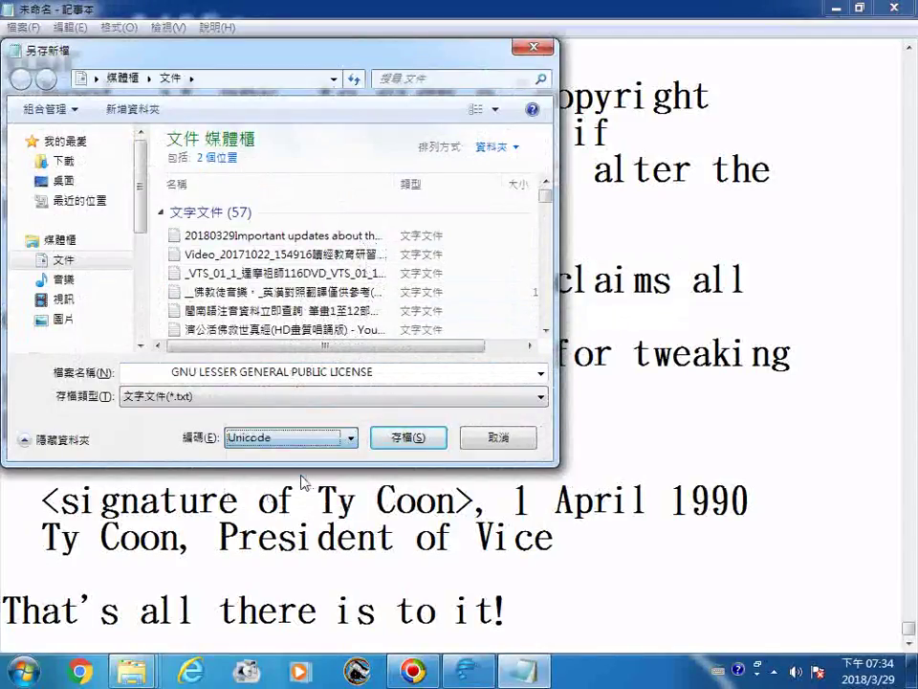
left_click(414, 437)
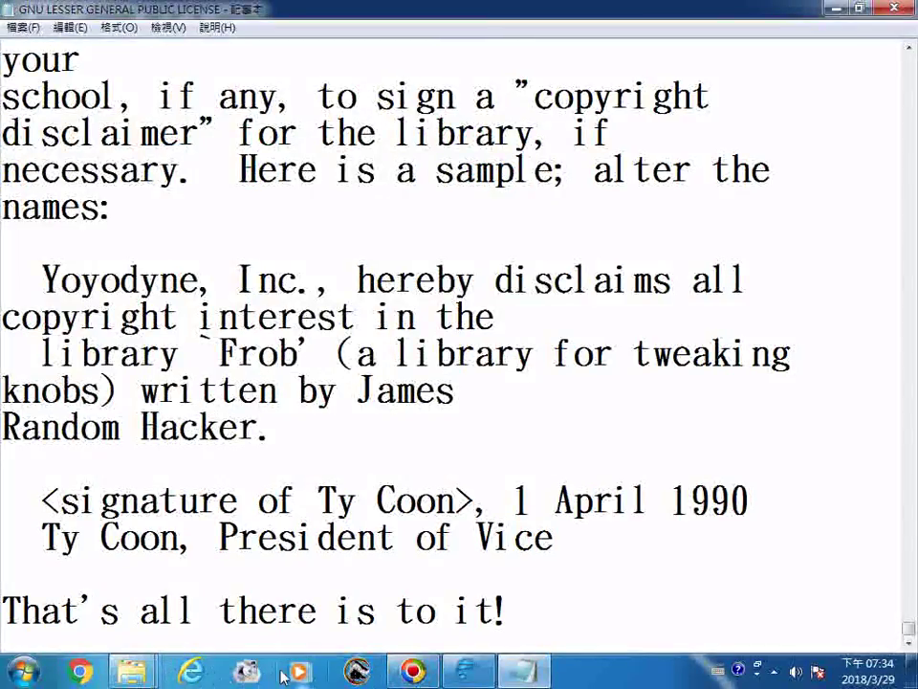
Switch back to the AppServ 8.4.0 setup wizard and accept the license agreement
left_click(467, 672)
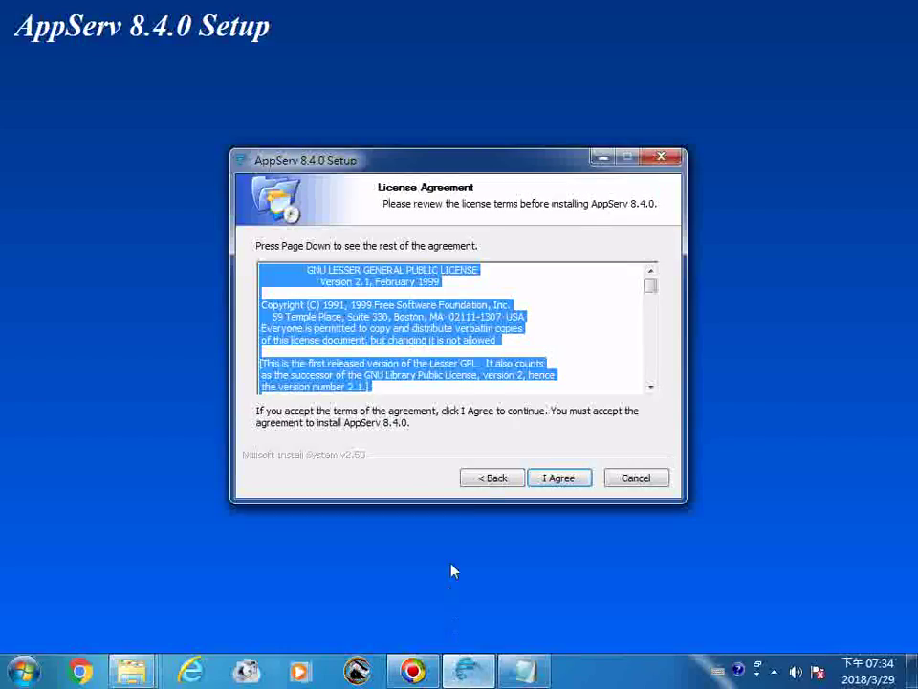
left_click(535, 481)
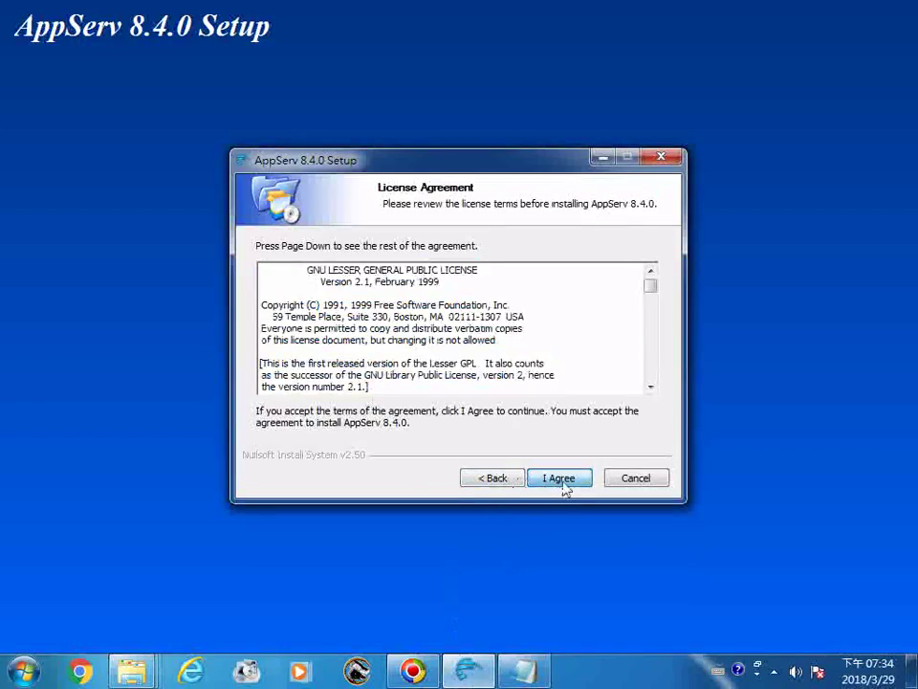
left_click(562, 480)
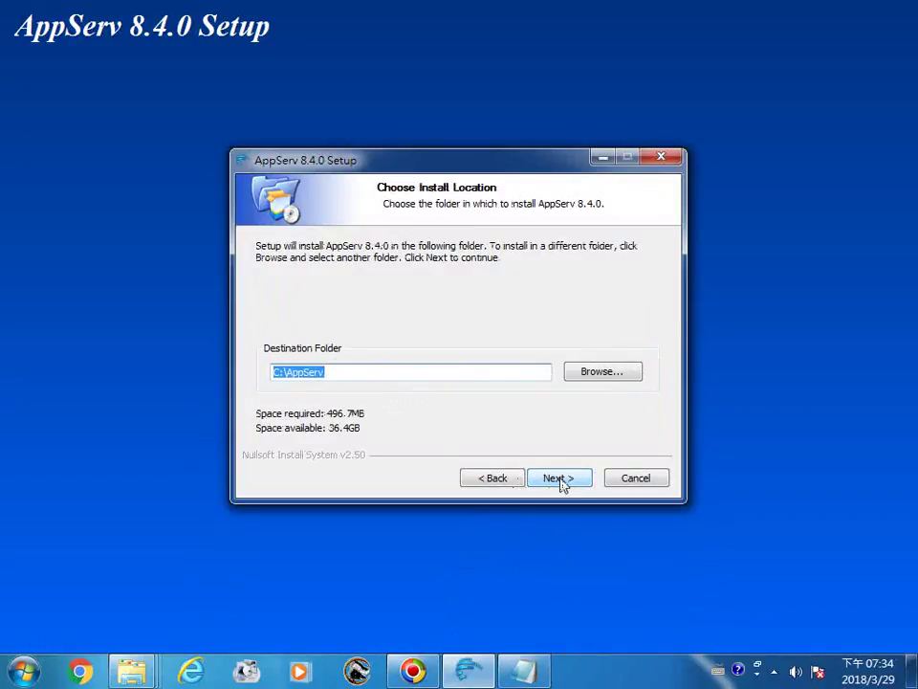
Browse for an install folder and look through the 電腦 branch and the folders on drive C:
left_click(592, 376)
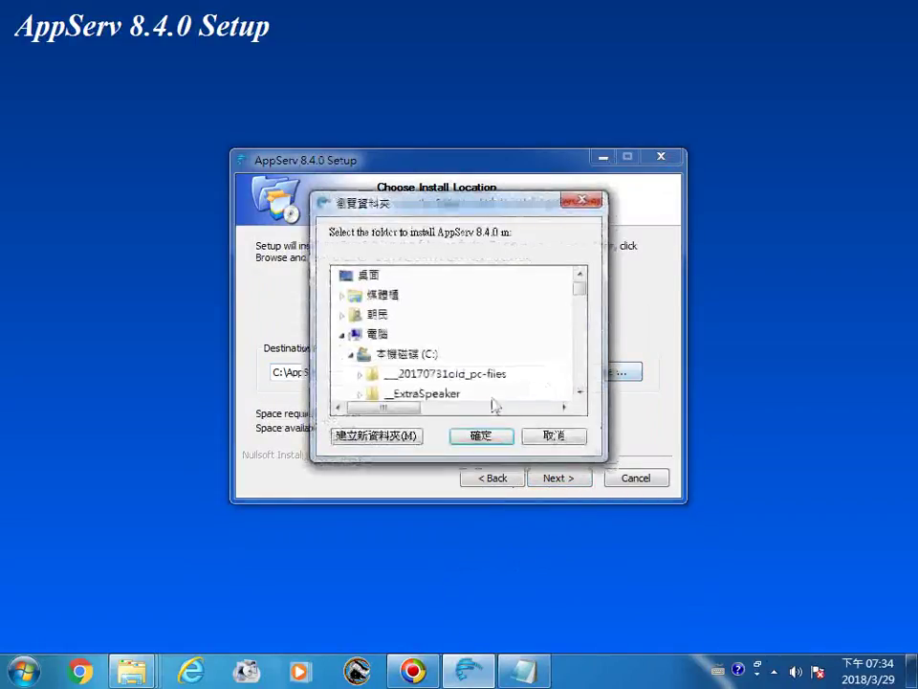
mouse_move(582, 295)
left_mouse_down()
mouse_move(584, 379)
mouse_move(583, 295)
left_mouse_up()
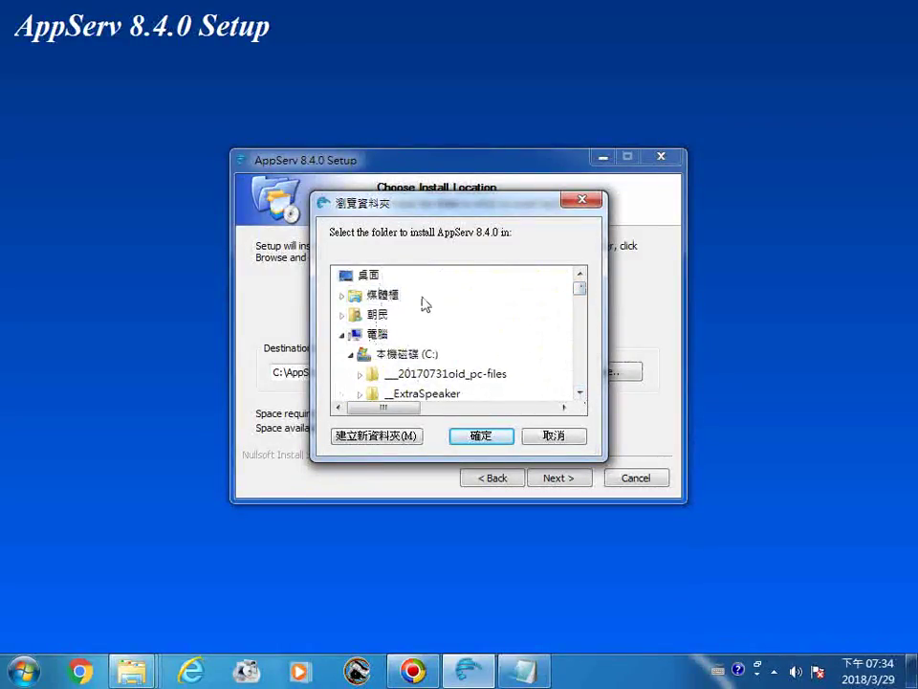
left_click(377, 334)
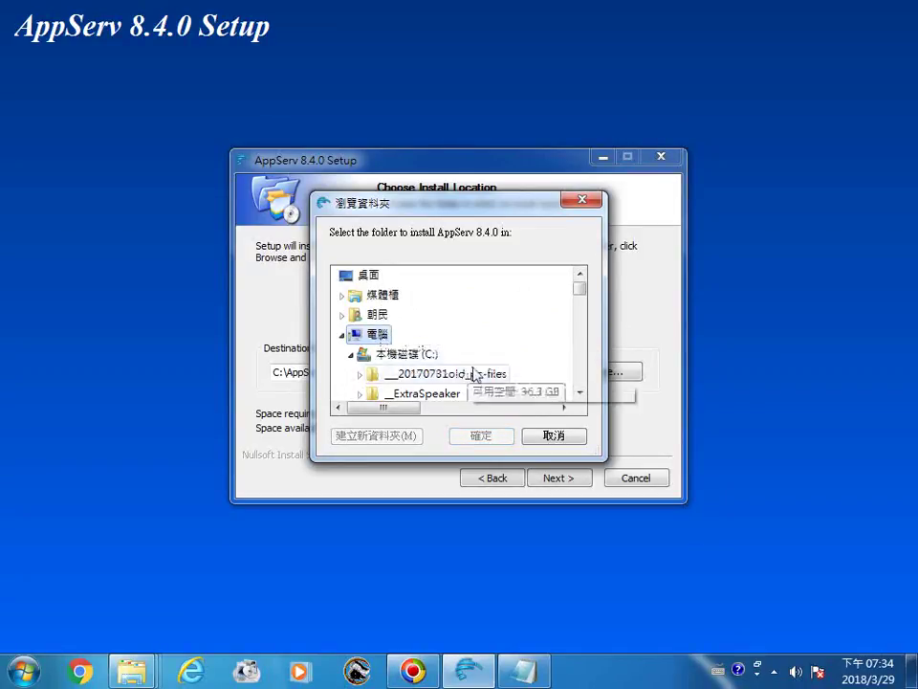
scroll(490, 351, "down", 1)
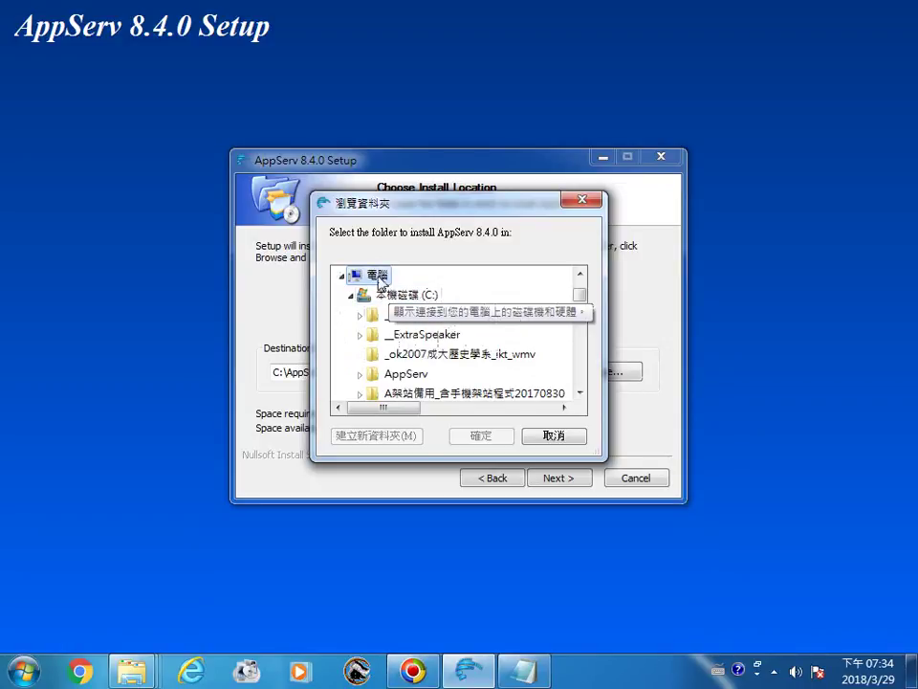
right_click(378, 275)
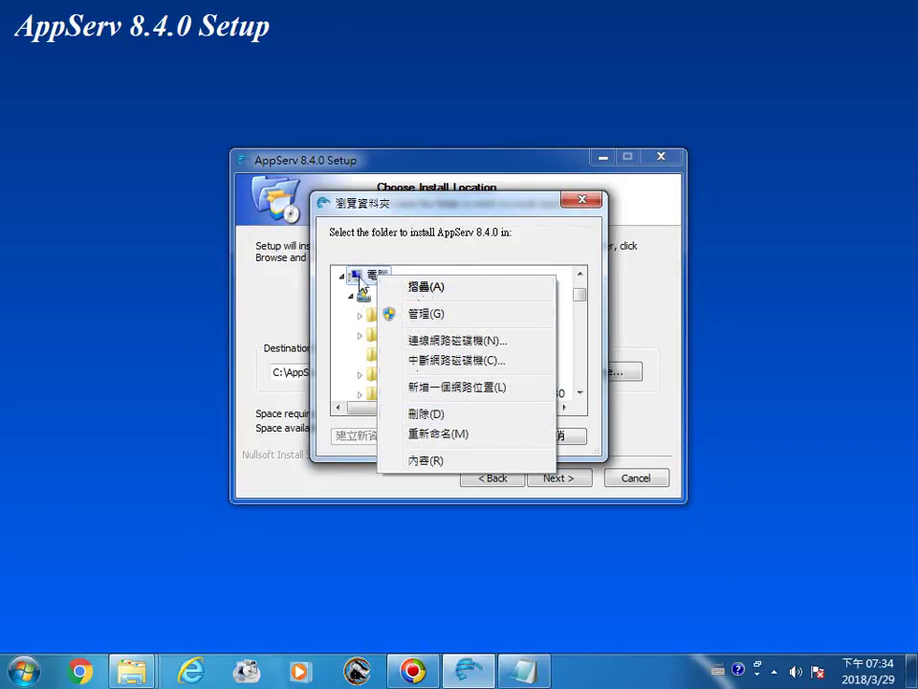
left_click(360, 279)
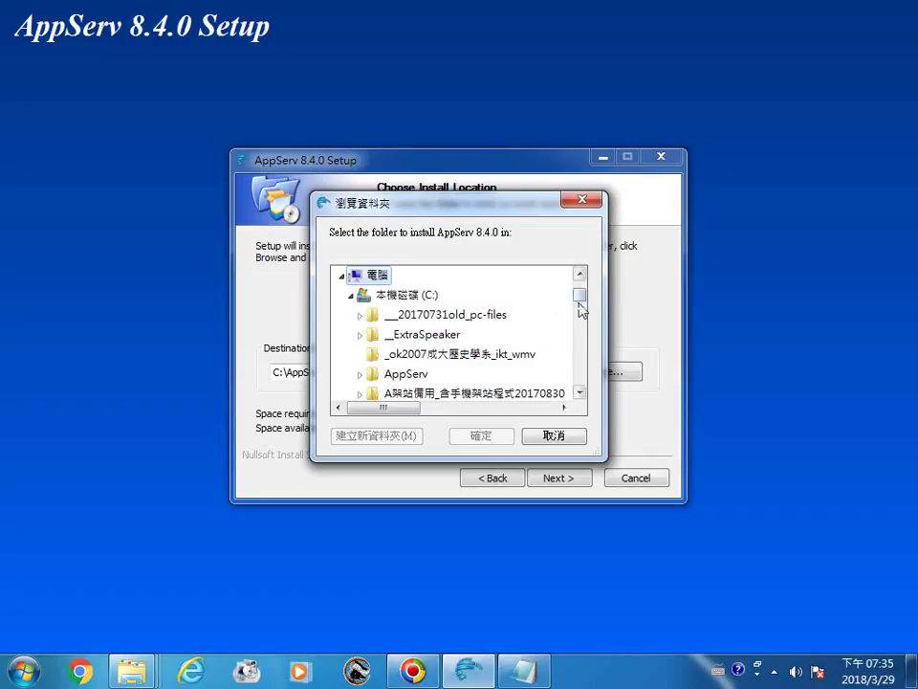
mouse_move(580, 299)
left_mouse_down()
mouse_move(580, 364)
mouse_move(593, 400)
mouse_move(580, 287)
left_mouse_up()
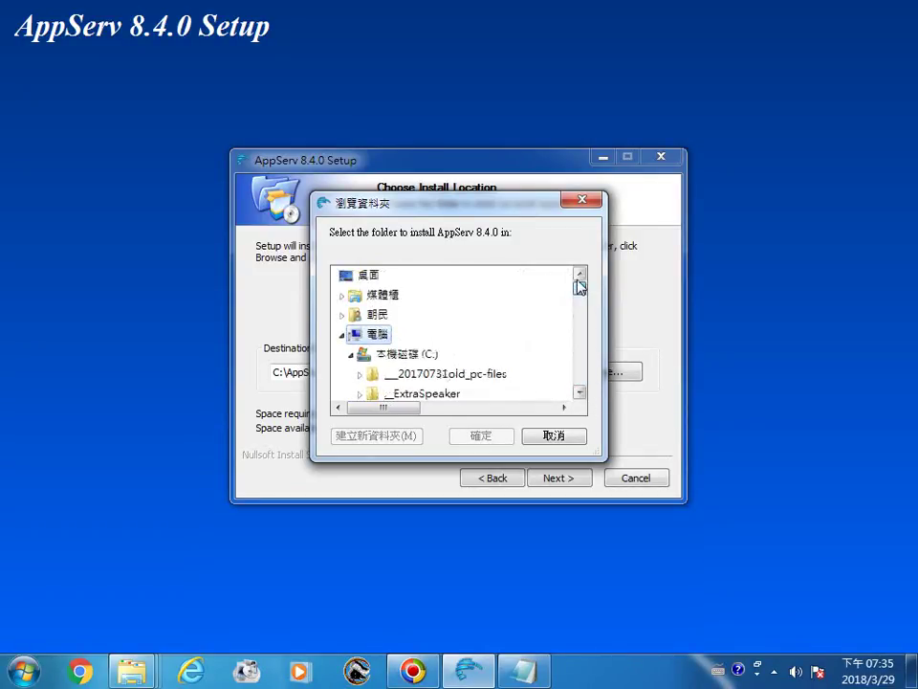
Collapse the 電腦 branch of the folder tree and expand it again
right_click(358, 336)
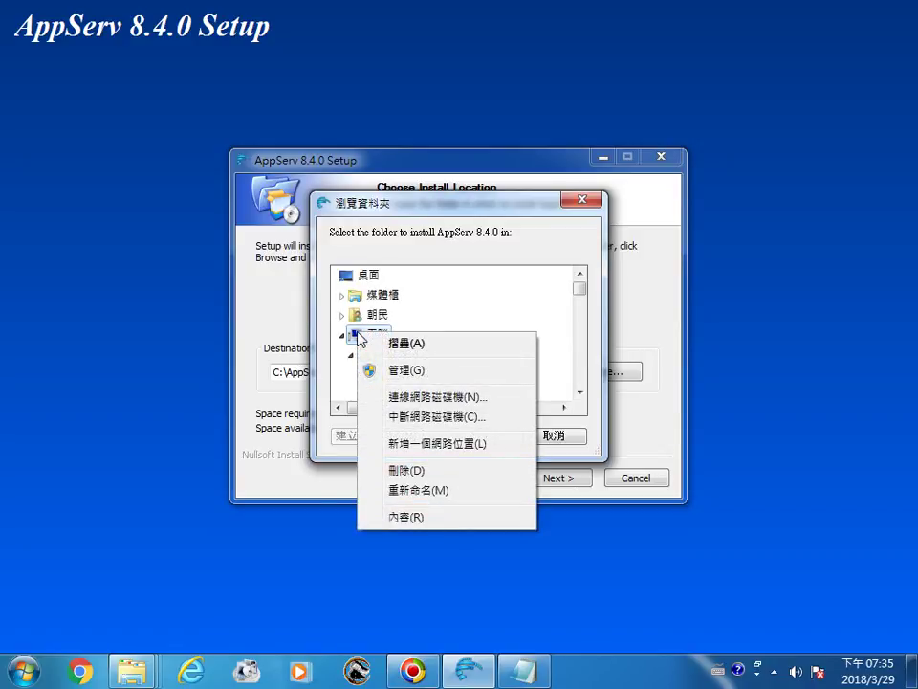
left_click(414, 347)
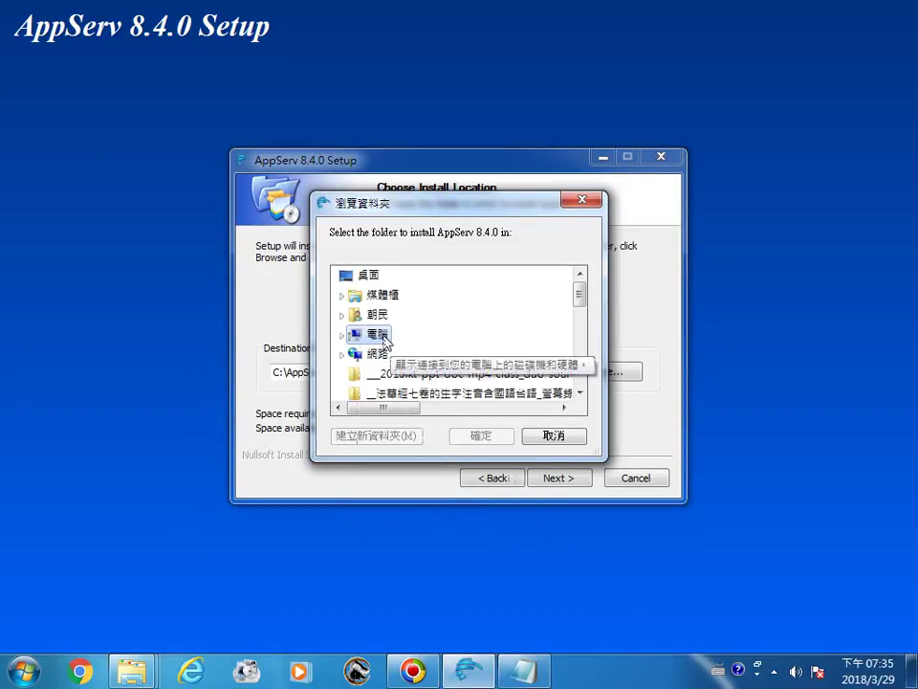
right_click(385, 342)
left_click(418, 352)
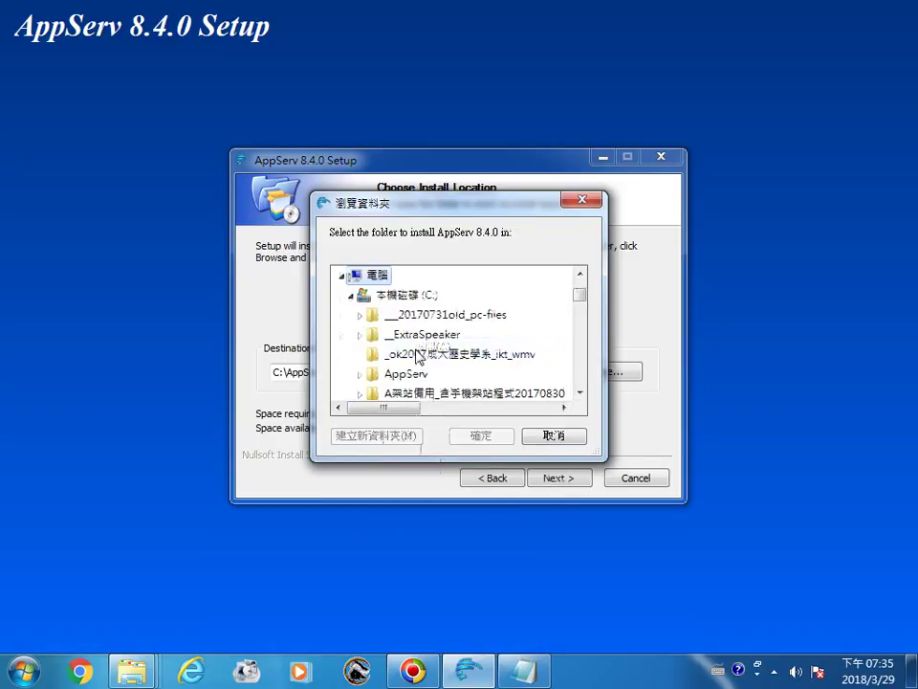
Try to open the 管理 command for 電腦, and close the folder browser without choosing a folder
right_click(373, 276)
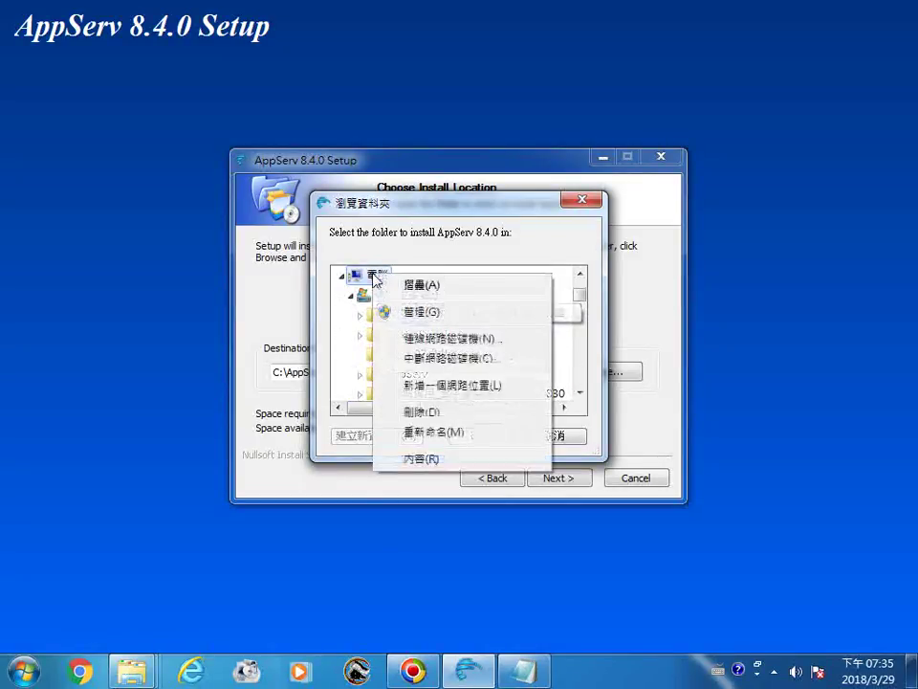
left_click(427, 316)
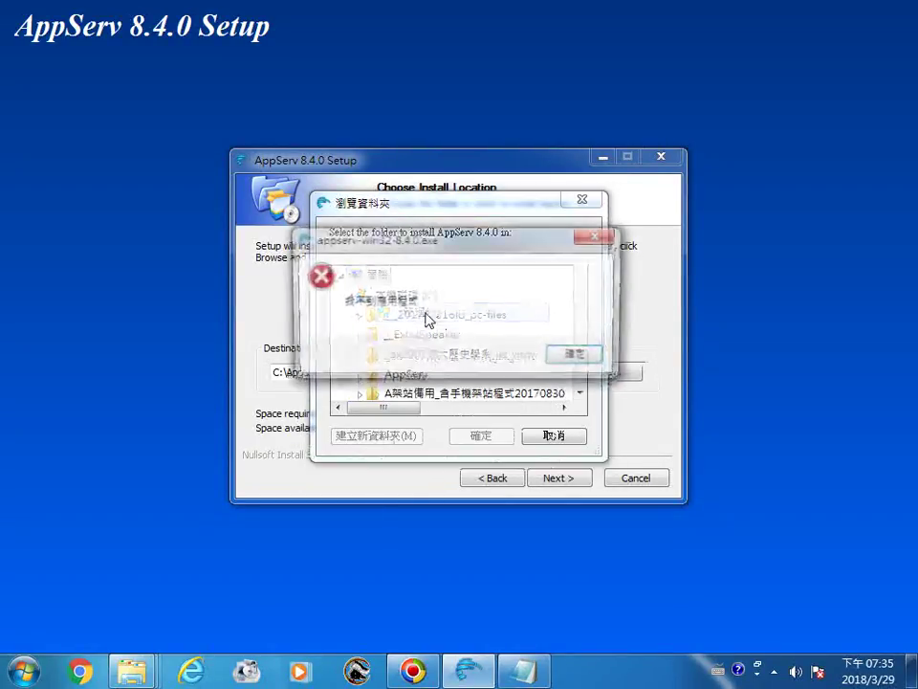
left_click(576, 359)
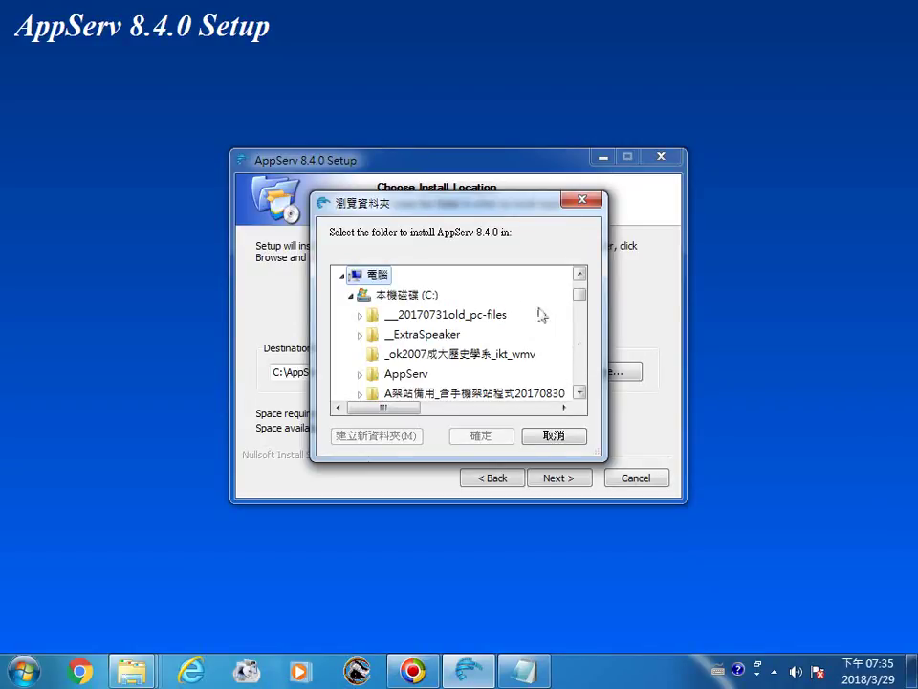
left_click_drag(428, 214, 481, 295)
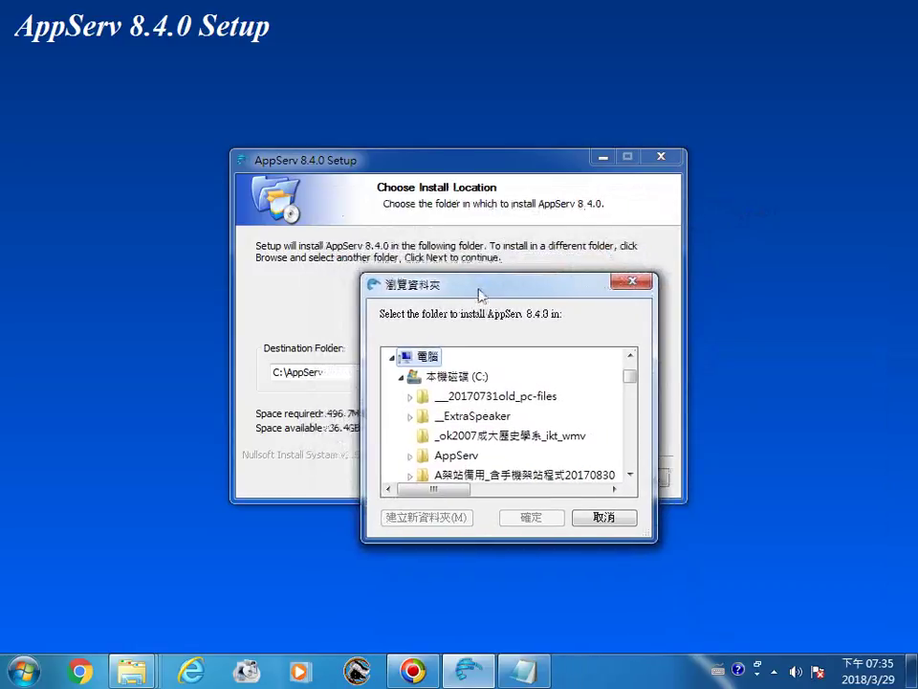
left_click(632, 284)
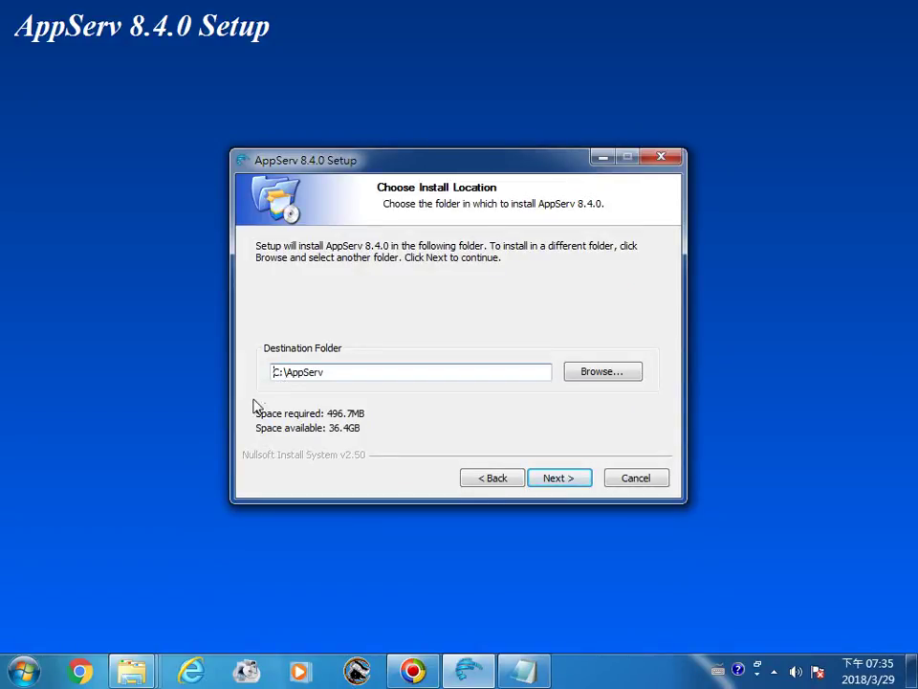
Change the drive in the destination folder path so that it reads I:\AppServ
type("D")
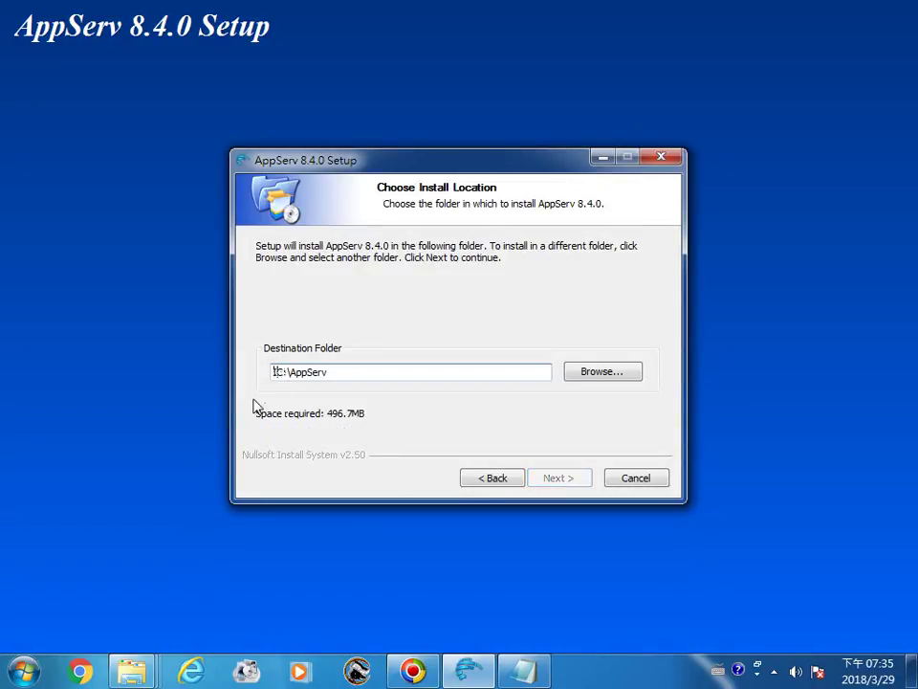
key("Delete")
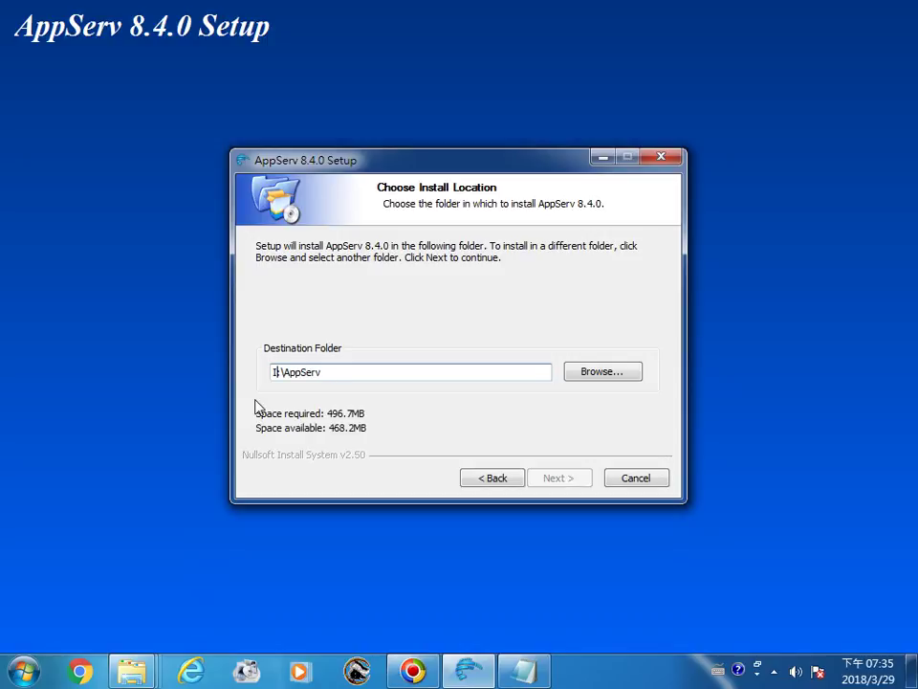
left_click_drag(335, 375, 217, 367)
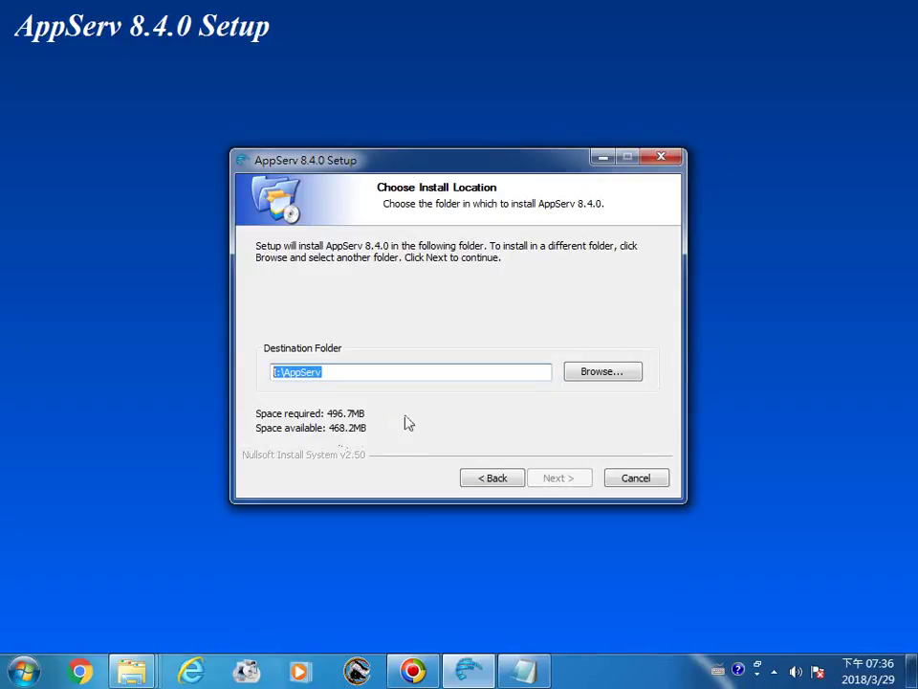
left_click(283, 378)
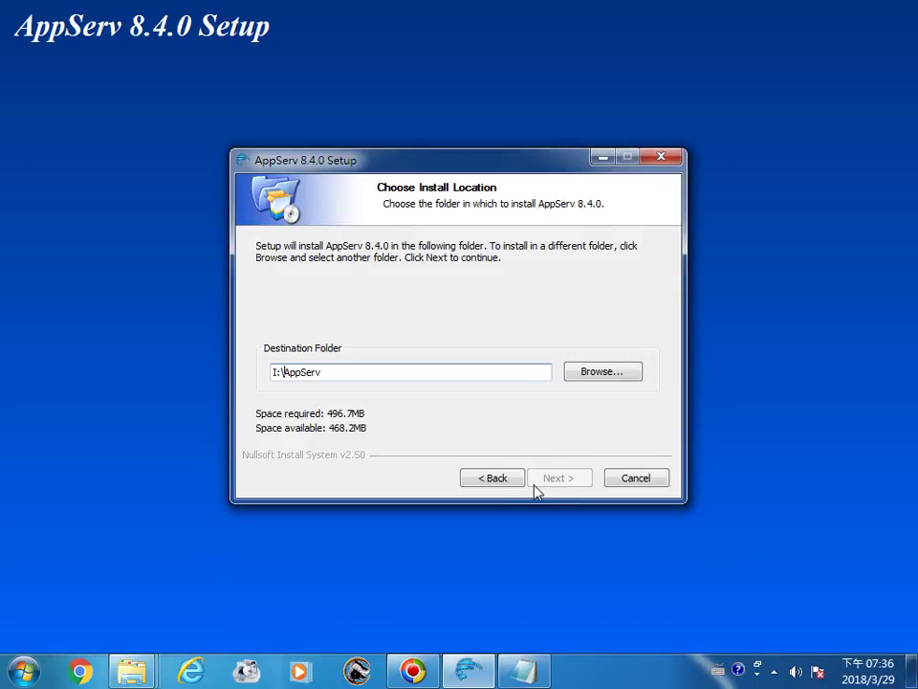
Browse to drive HD-LBU3 (I:) in the folder tree and confirm it for the I:\AppServ installation
left_click(590, 375)
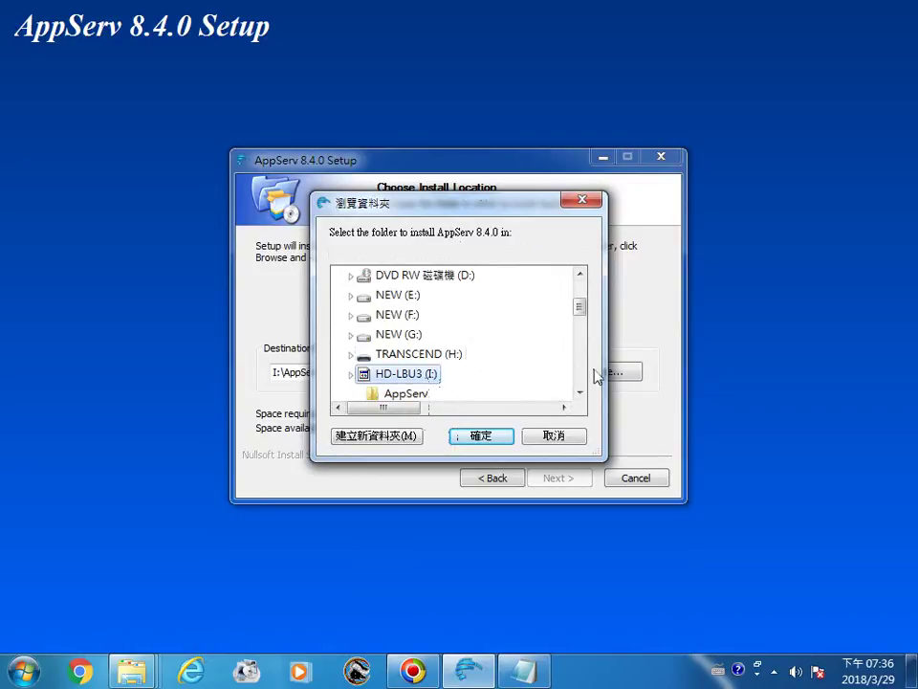
left_click(579, 392)
left_click(580, 392)
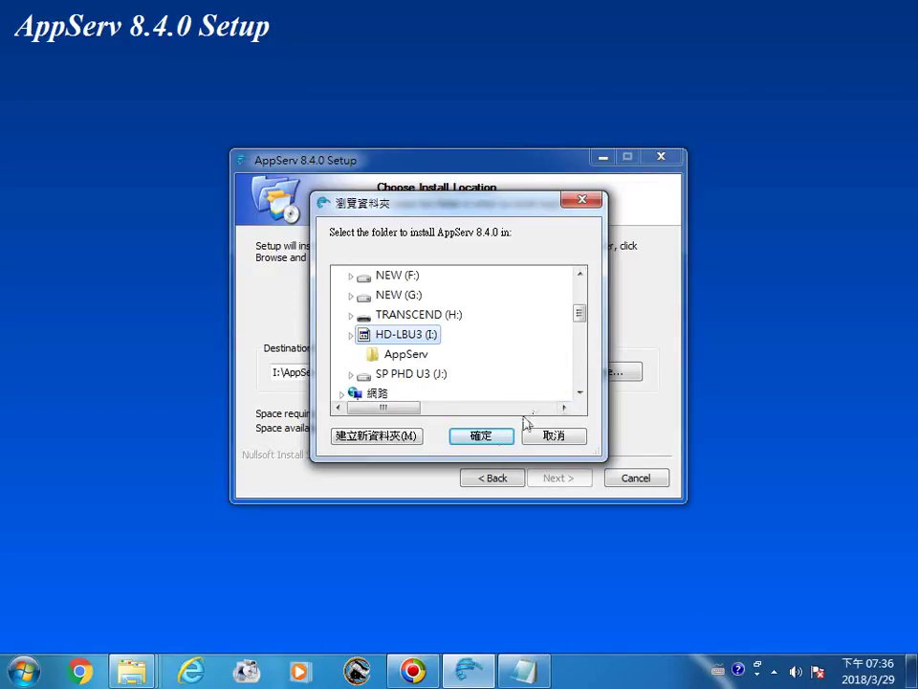
left_click(480, 436)
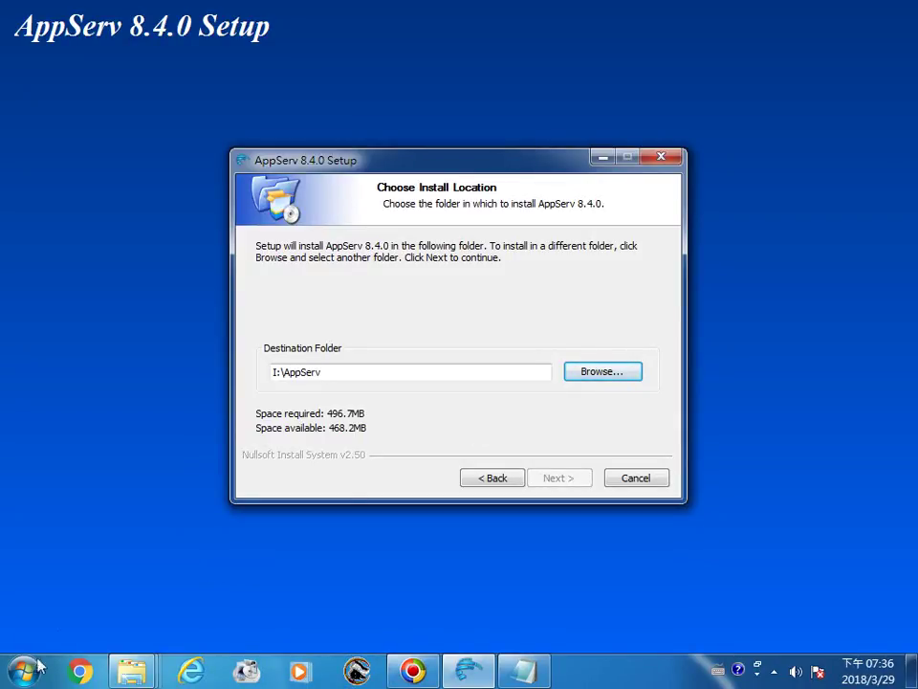
Switch to the 桌面 window in Windows Explorer and open drive HD-LBU3 (I:)
left_click(128, 670)
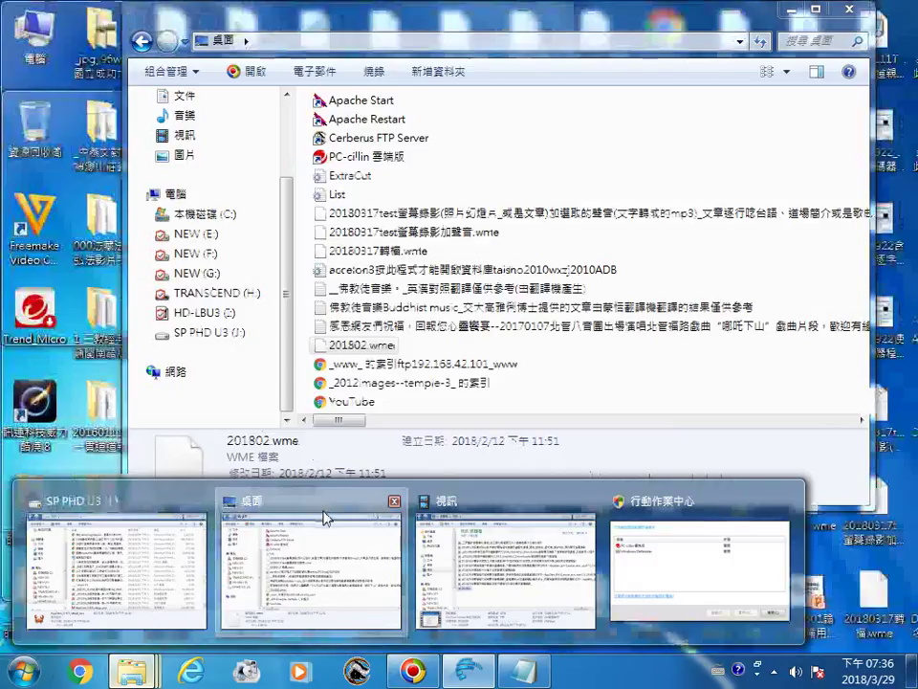
left_click(324, 515)
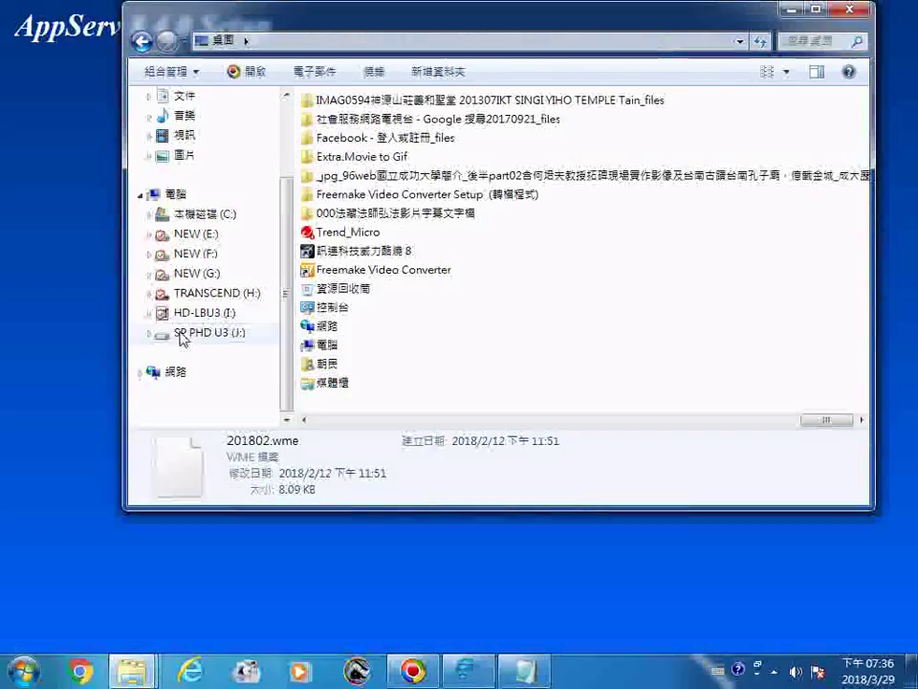
left_click(222, 315)
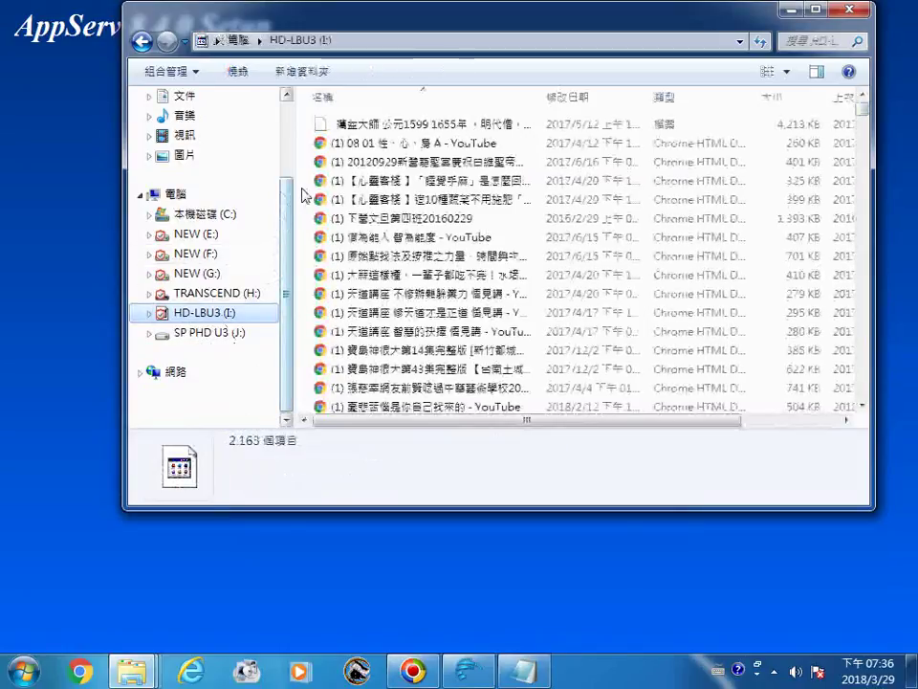
Sort the contents of drive HD-LBU3 (I:) by name in ascending order so the folders are listed first
right_click(303, 194)
mouse_move(387, 219)
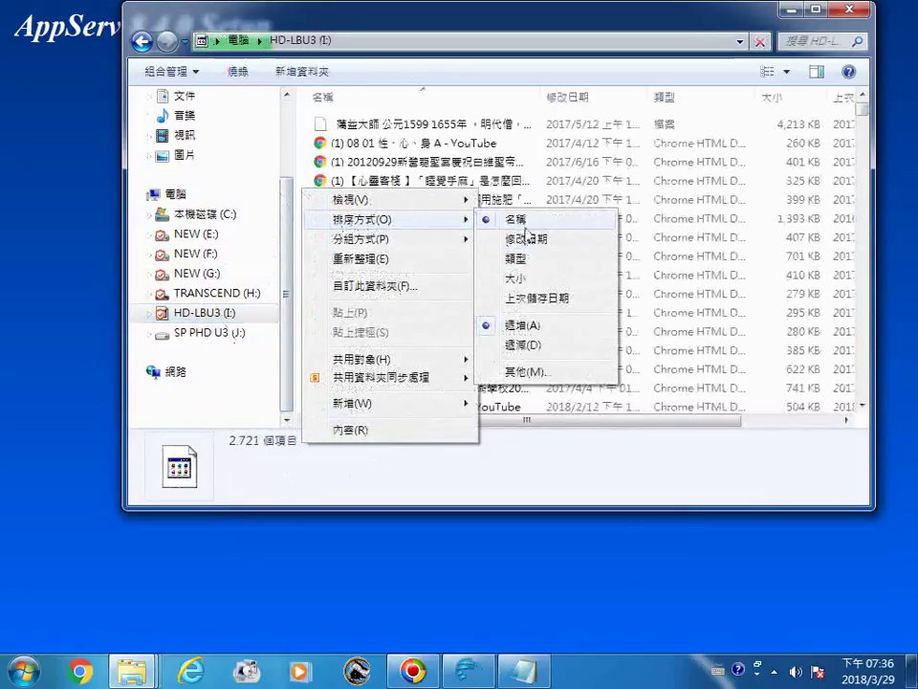
left_click(521, 220)
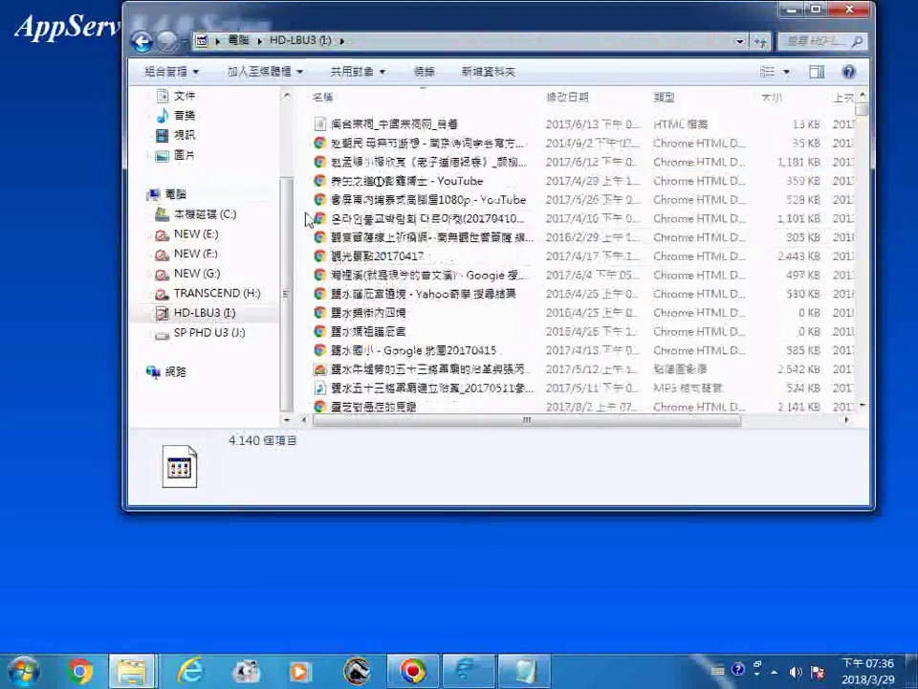
right_click(307, 262)
mouse_move(365, 288)
mouse_move(451, 269)
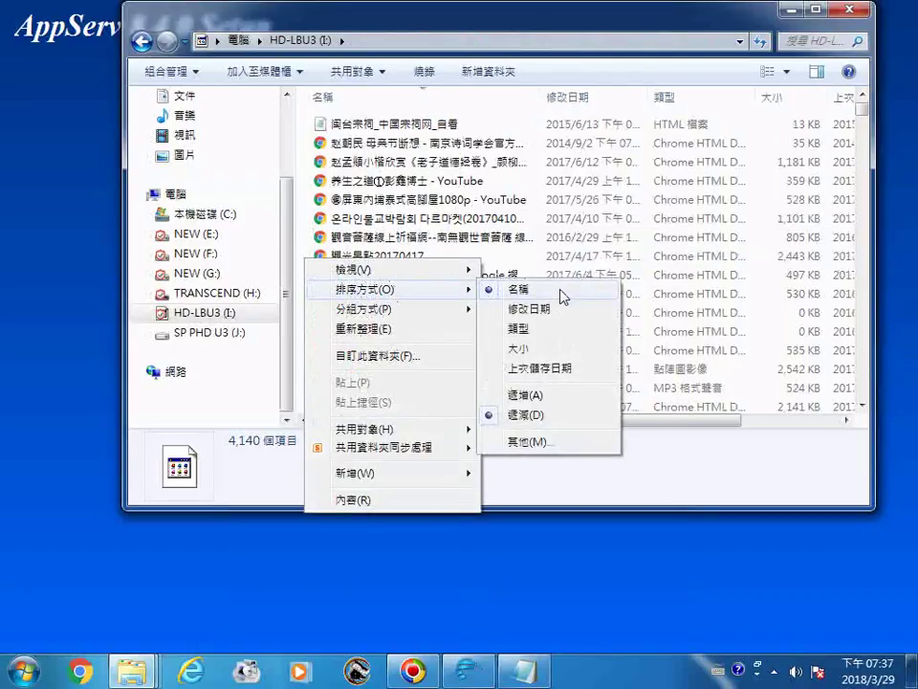
left_click(564, 297)
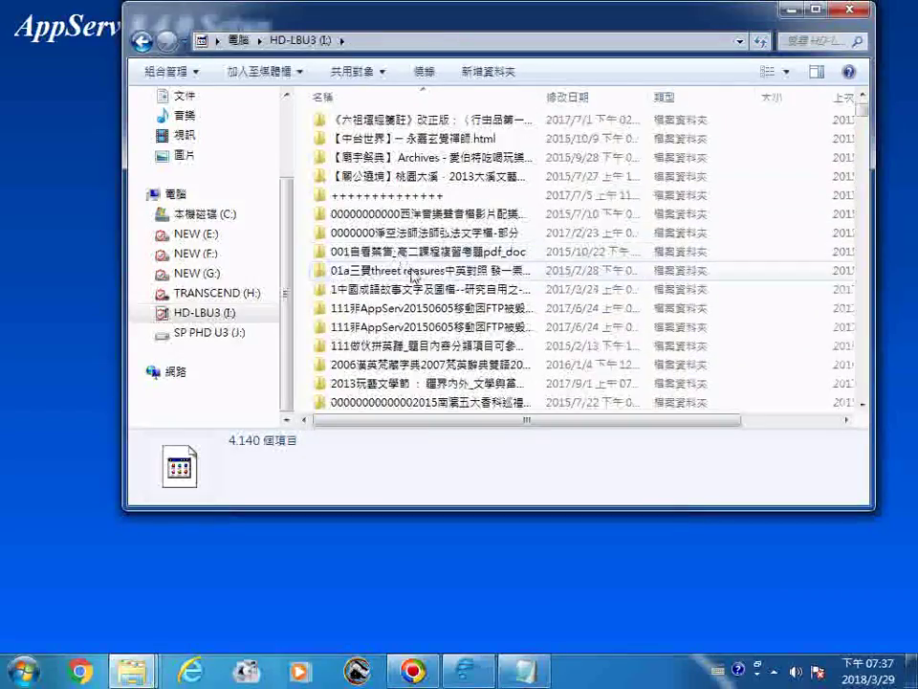
Find the AppServ folder on drive I: and check its size in the folder's properties
scroll(421, 287, "down", 2)
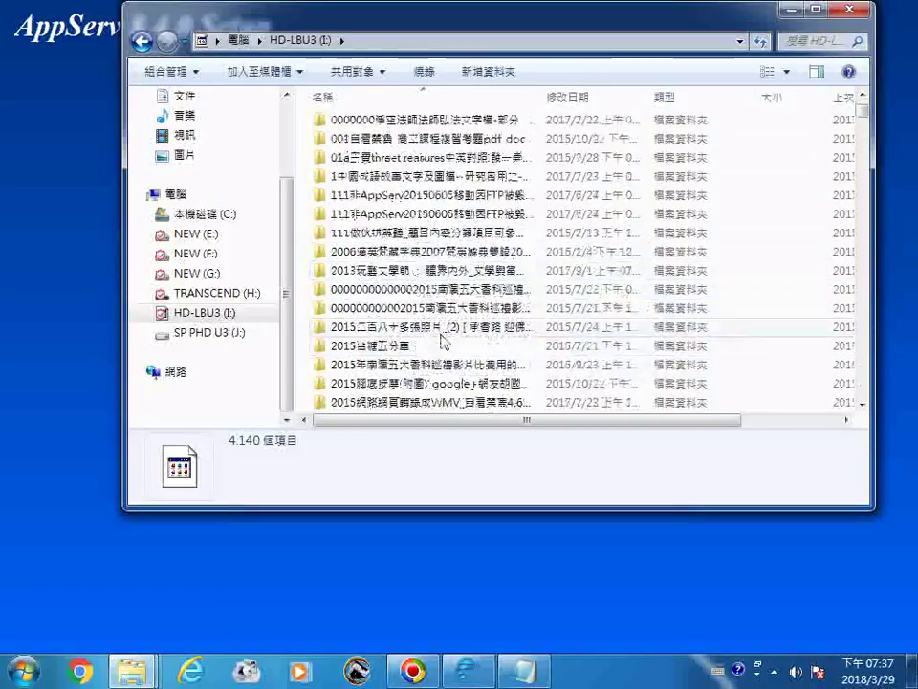
scroll(430, 335, "down", 2)
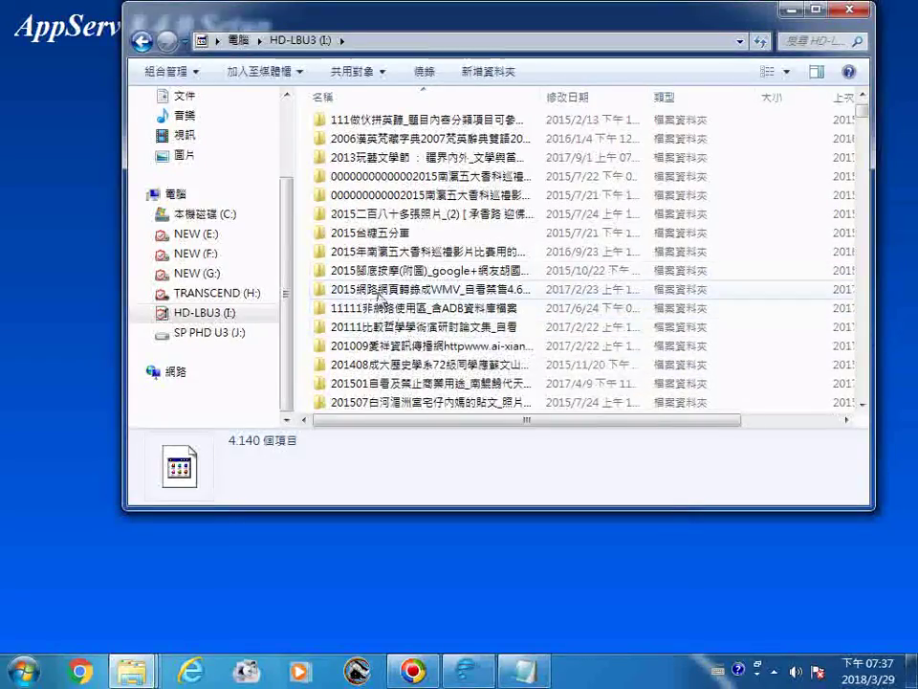
scroll(478, 276, "down", 3)
scroll(478, 276, "down", 10)
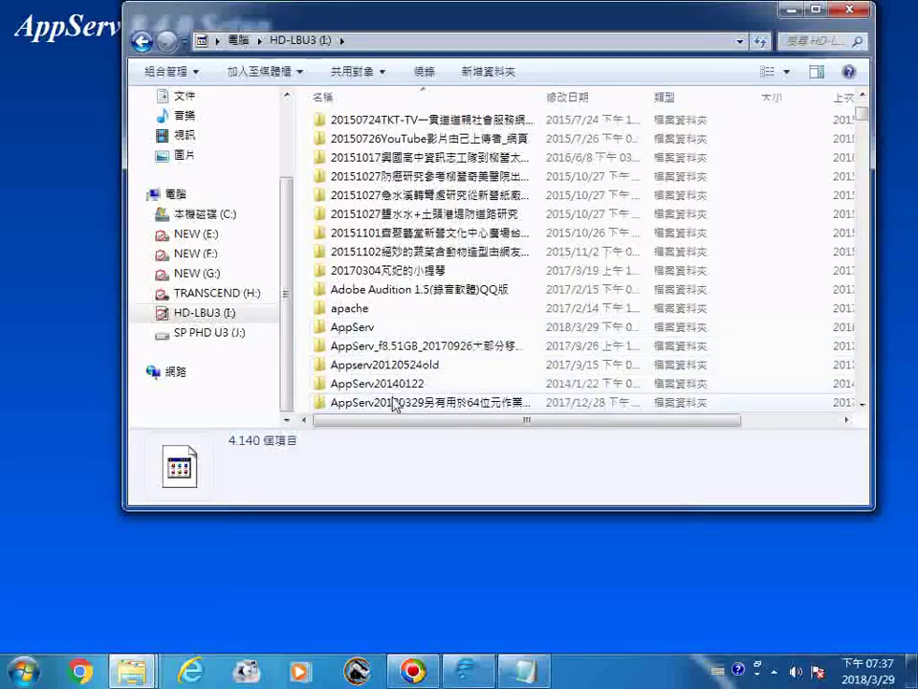
right_click(355, 328)
left_click(401, 632)
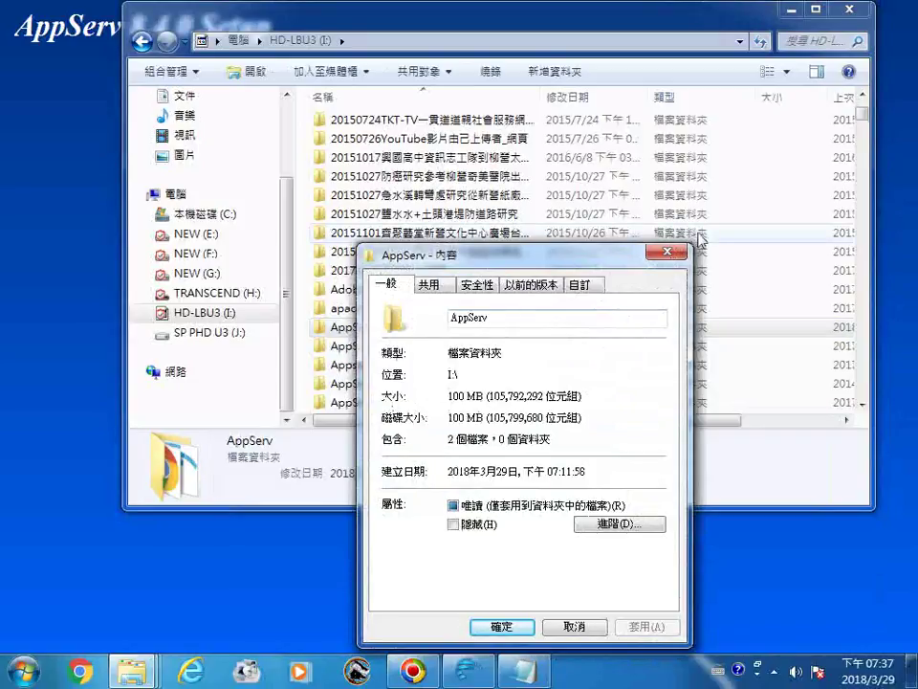
left_click(667, 251)
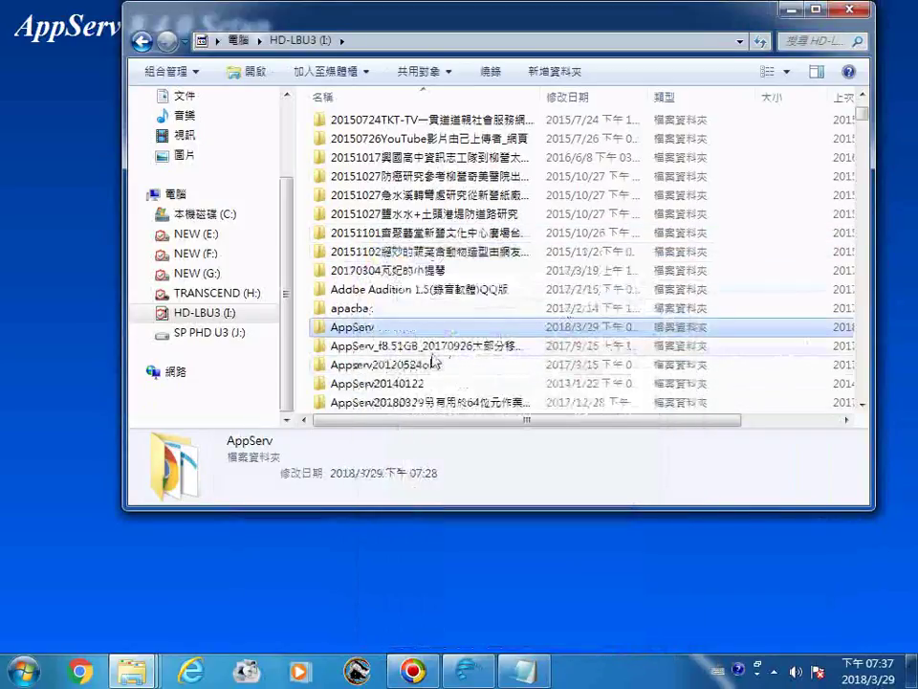
Check the size of the AppServ20180329另有用於64位元作業系統的新Appserv資料夾 folder in its properties and close them
right_click(433, 349)
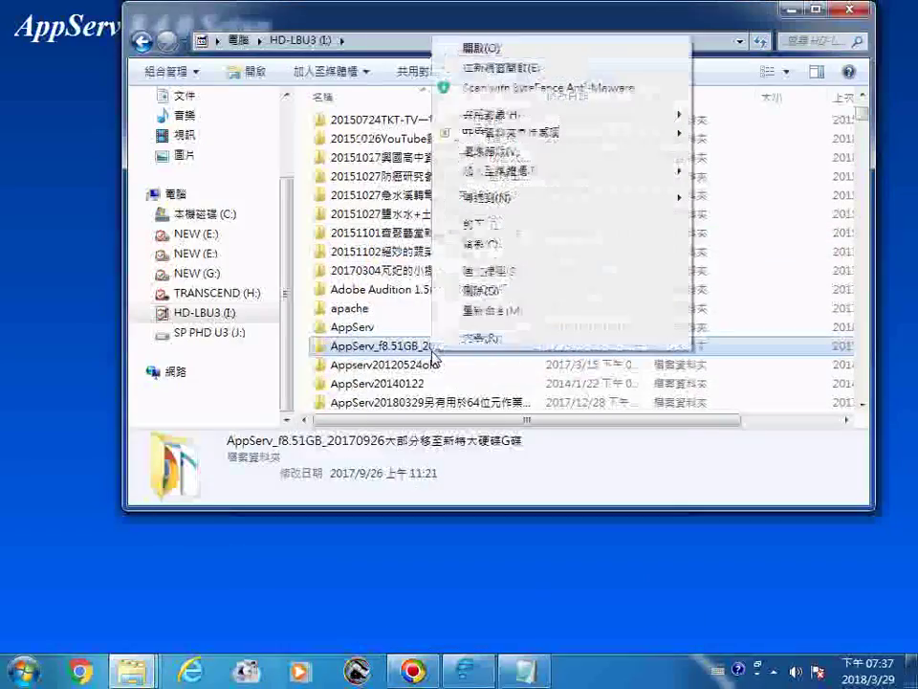
left_click(302, 350)
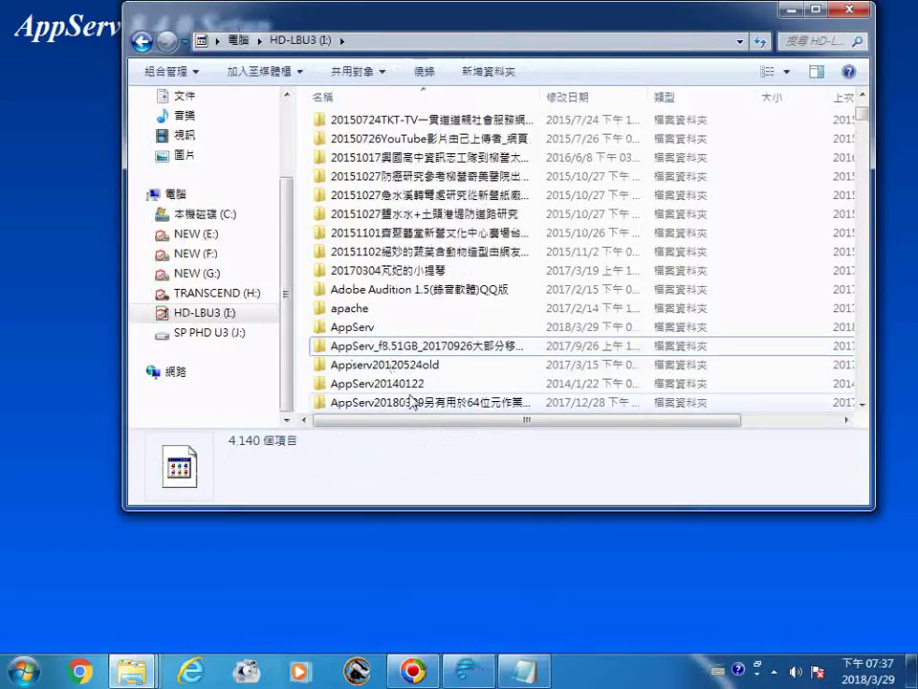
left_click(410, 402)
right_click(410, 402)
left_click(445, 389)
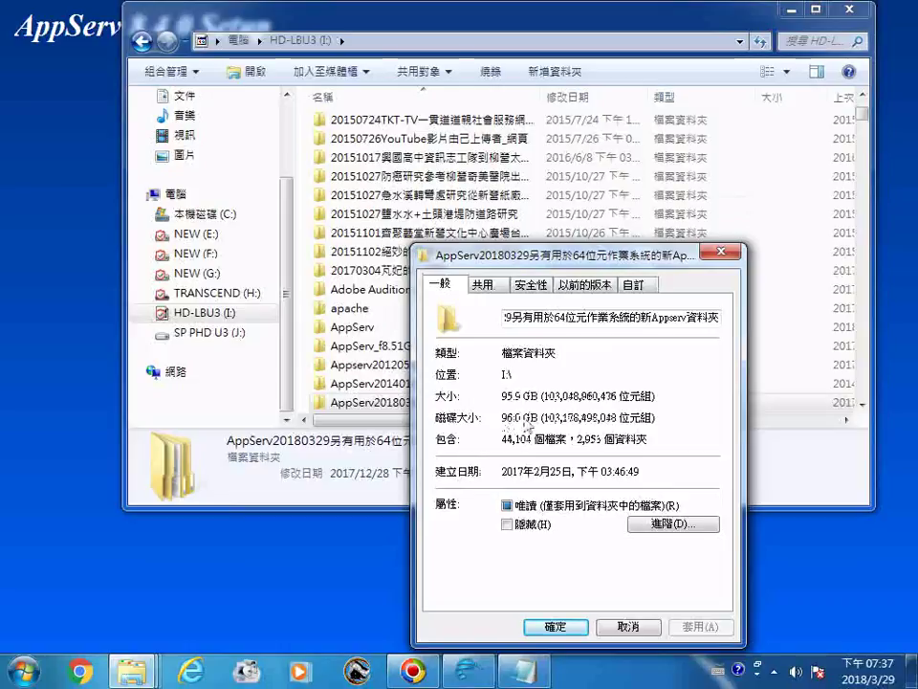
left_click(724, 252)
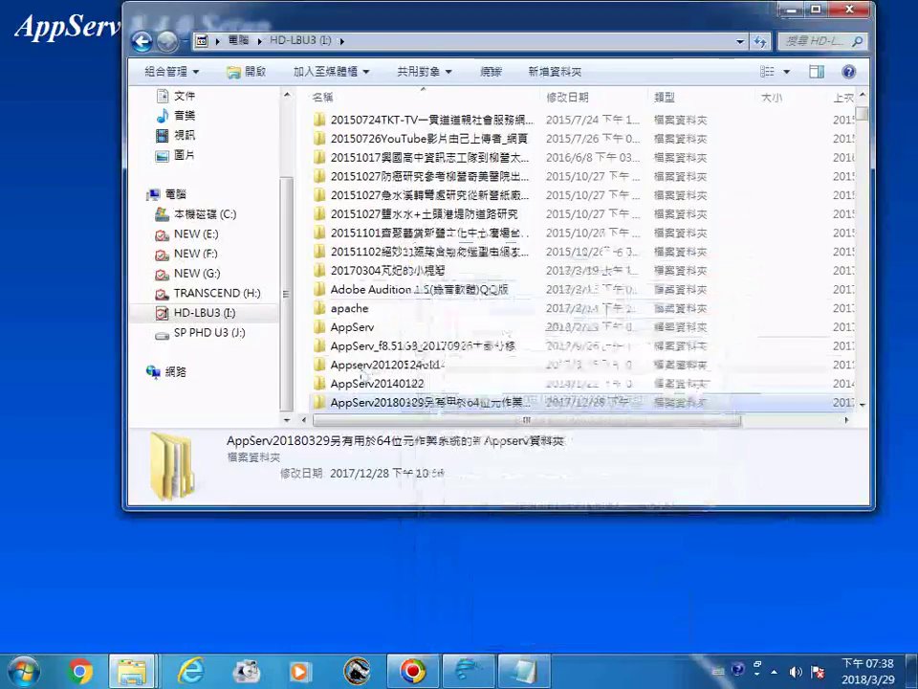
Check the size of the AppServ_f8.51GB_20170926大部分移至新特大硬碟G碟 folder in its properties and close them
right_click(411, 347)
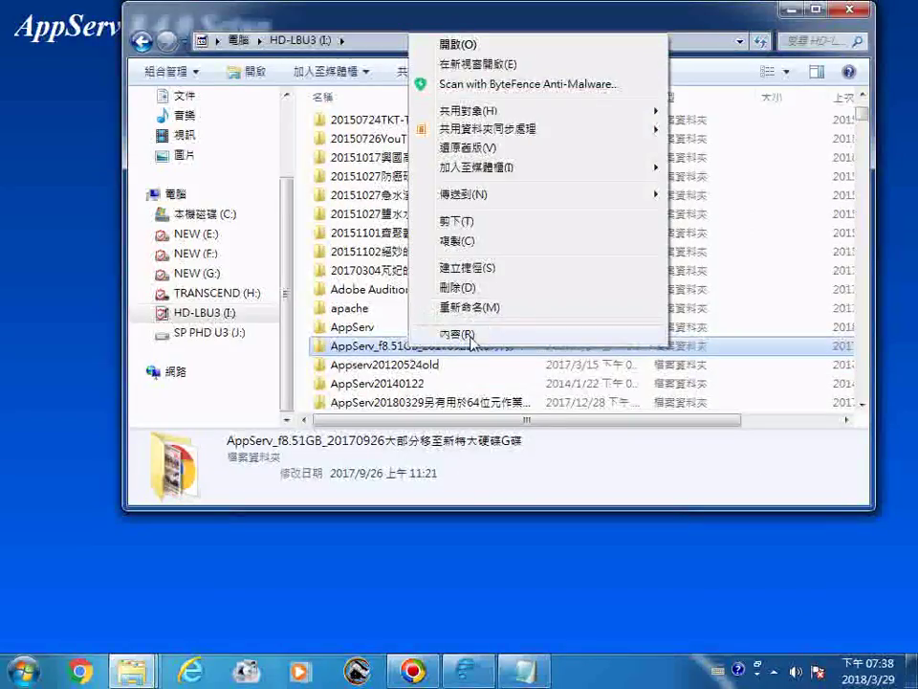
left_click(478, 333)
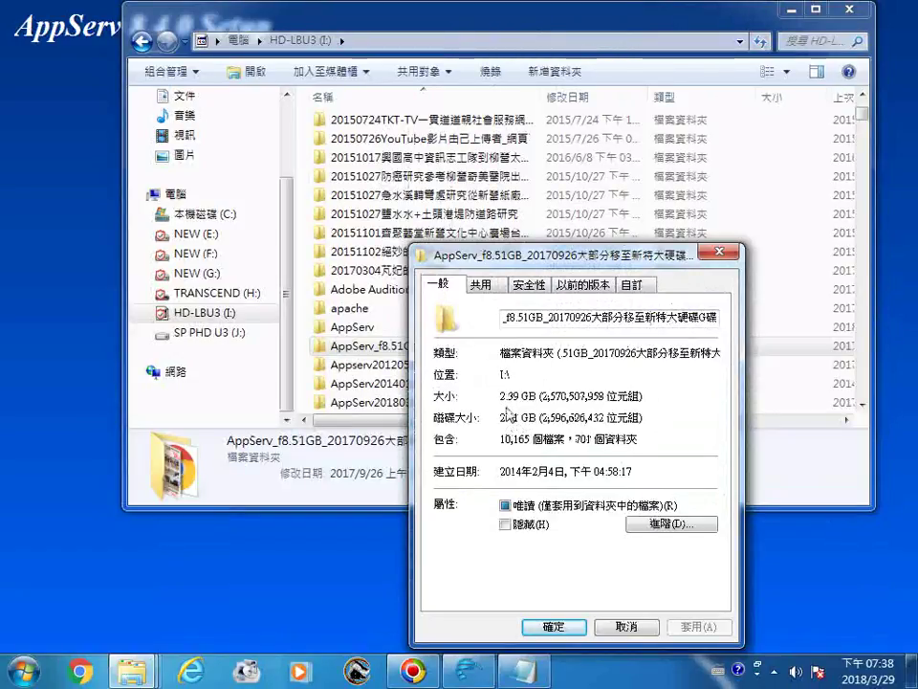
left_click(722, 253)
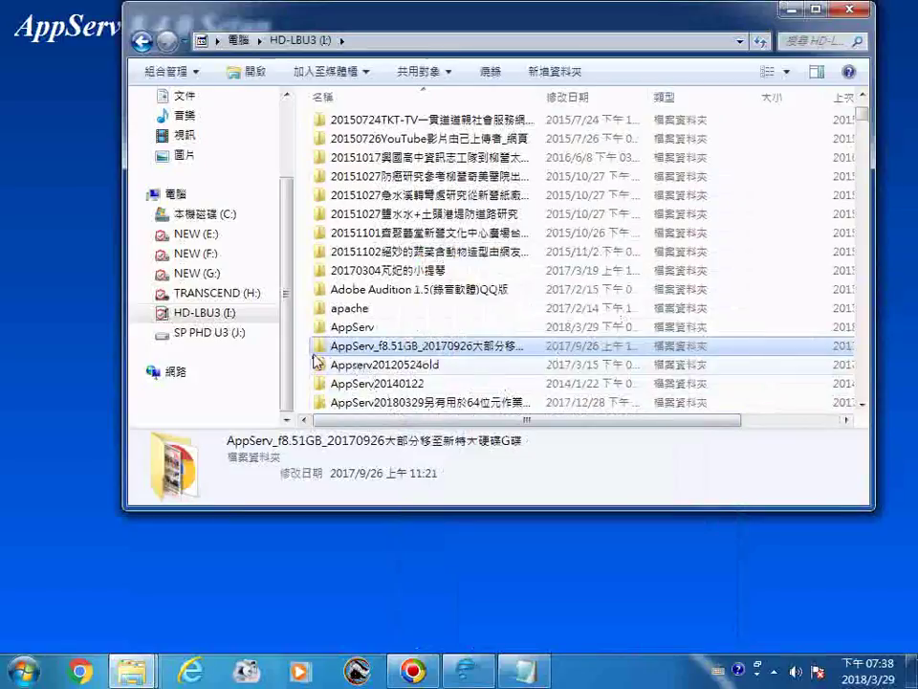
Copy the AppServ_f8.51GB_20170926 folder from drive I: to drive SP PHD U3 (J:) and move the progress dialog aside
left_click_drag(337, 352, 242, 336)
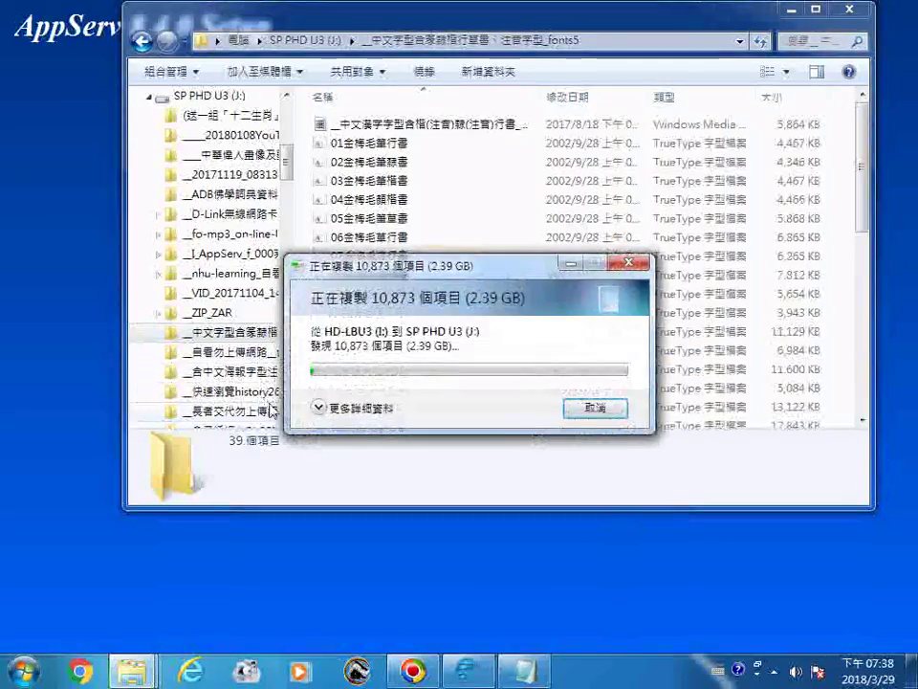
left_click_drag(270, 411, 203, 216)
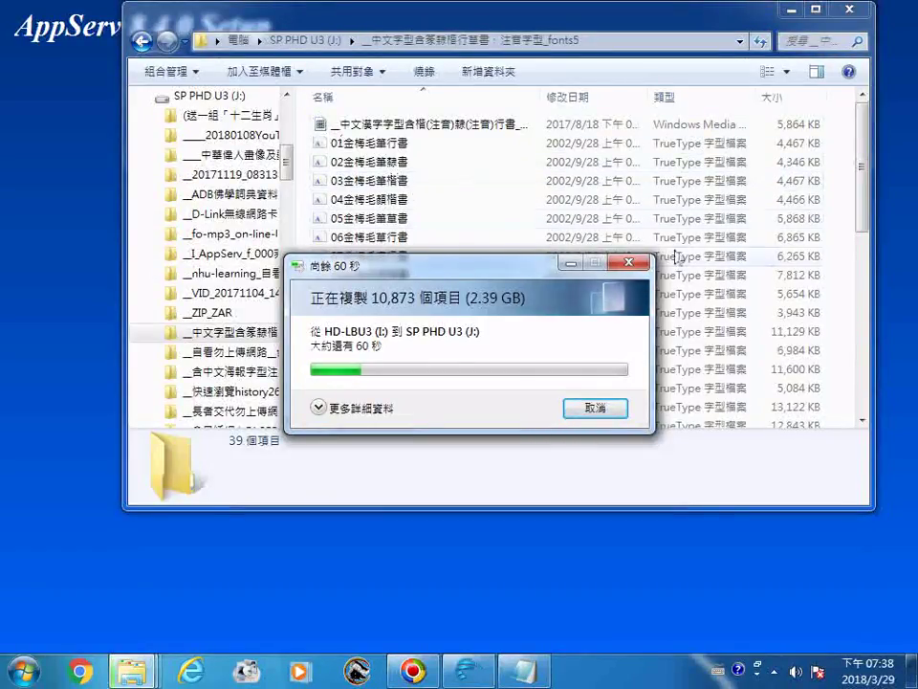
left_click_drag(529, 263, 99, 180)
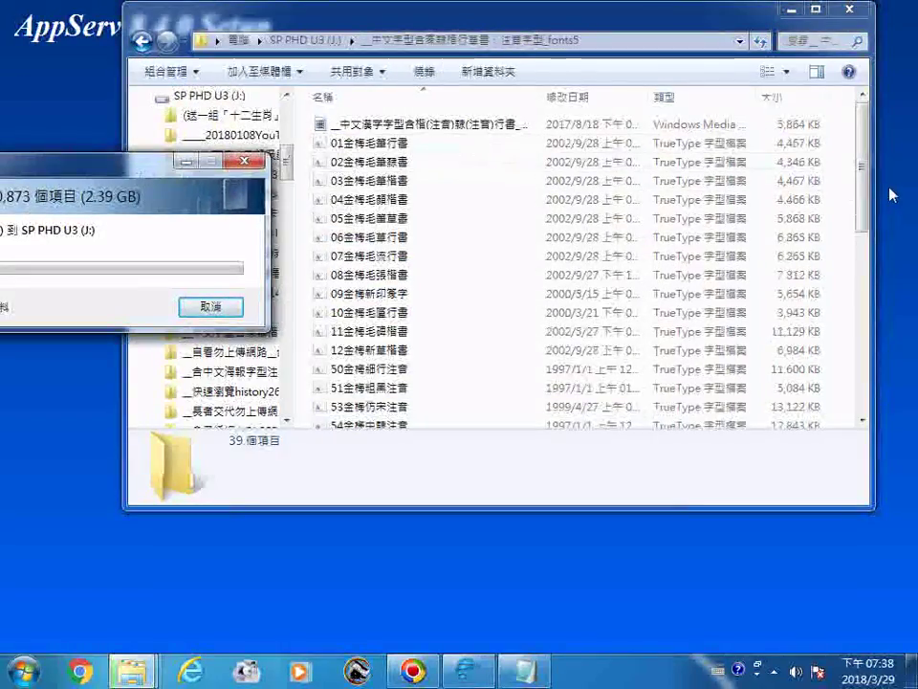
left_click_drag(866, 195, 892, 176)
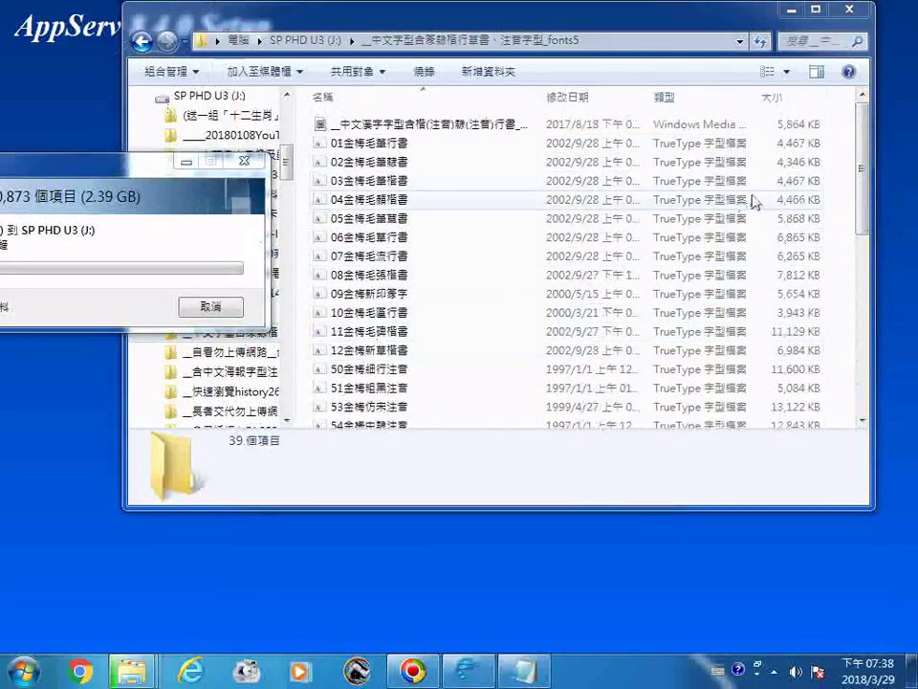
left_click_drag(865, 223, 873, 400)
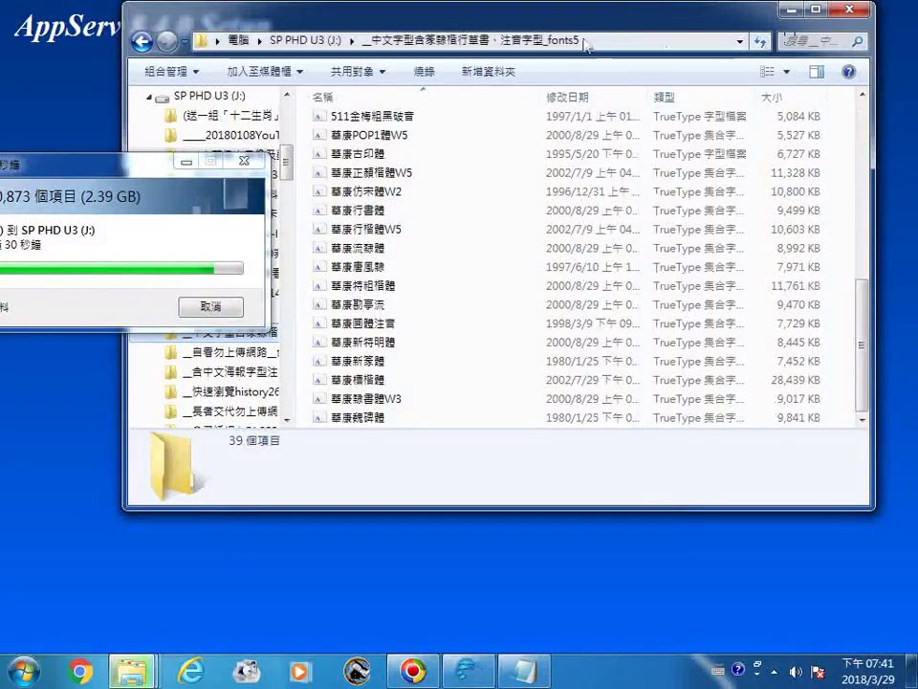
left_click_drag(199, 50, 242, 84)
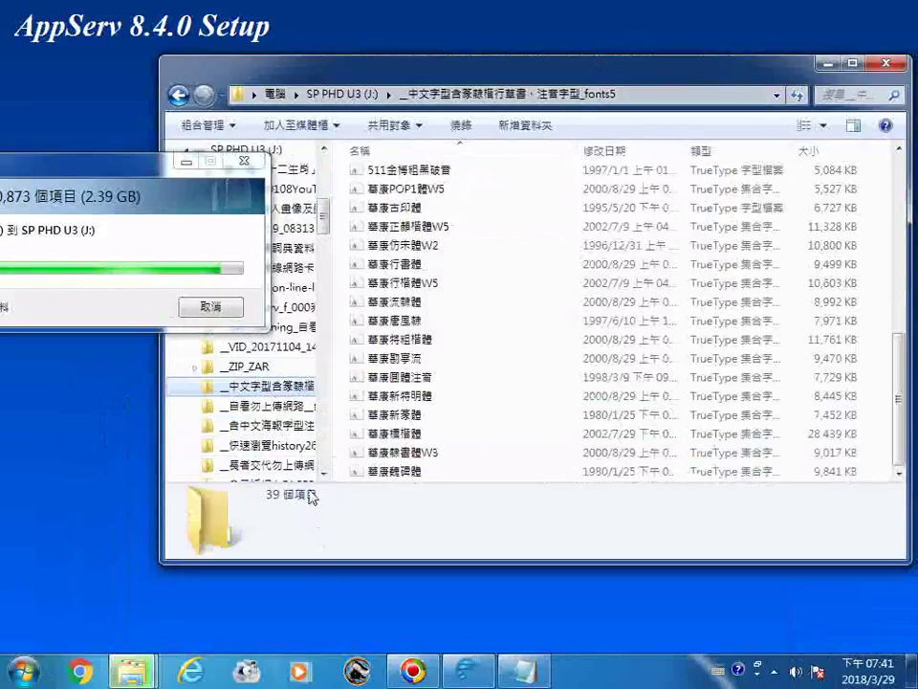
Look for the copied AppServ_f8.51GB_20170926 folder in the SP PHD U3 (J:) window and return to the fonts5 folder window
mouse_move(148, 672)
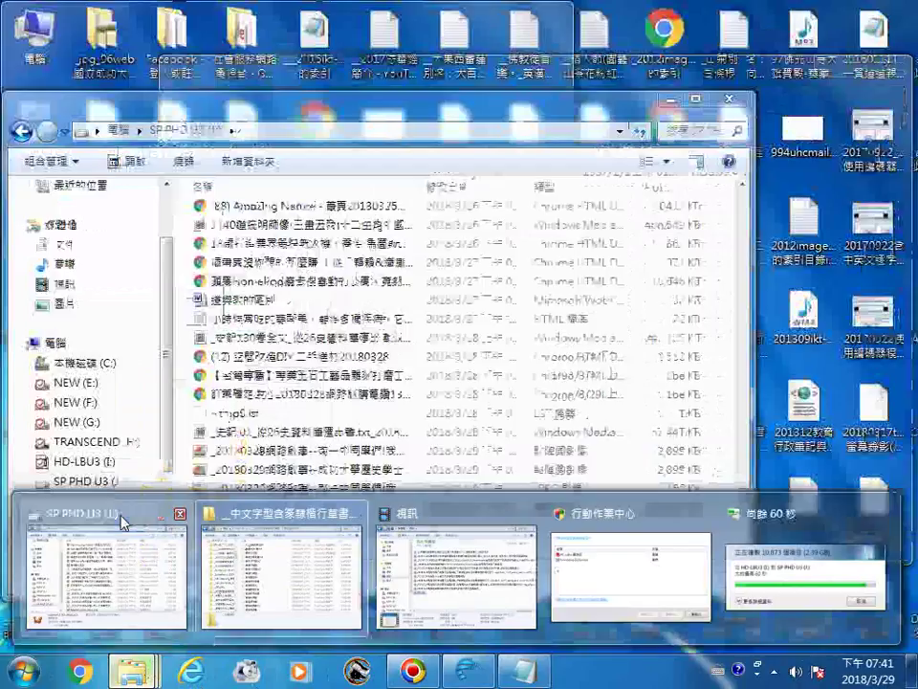
left_click(122, 521)
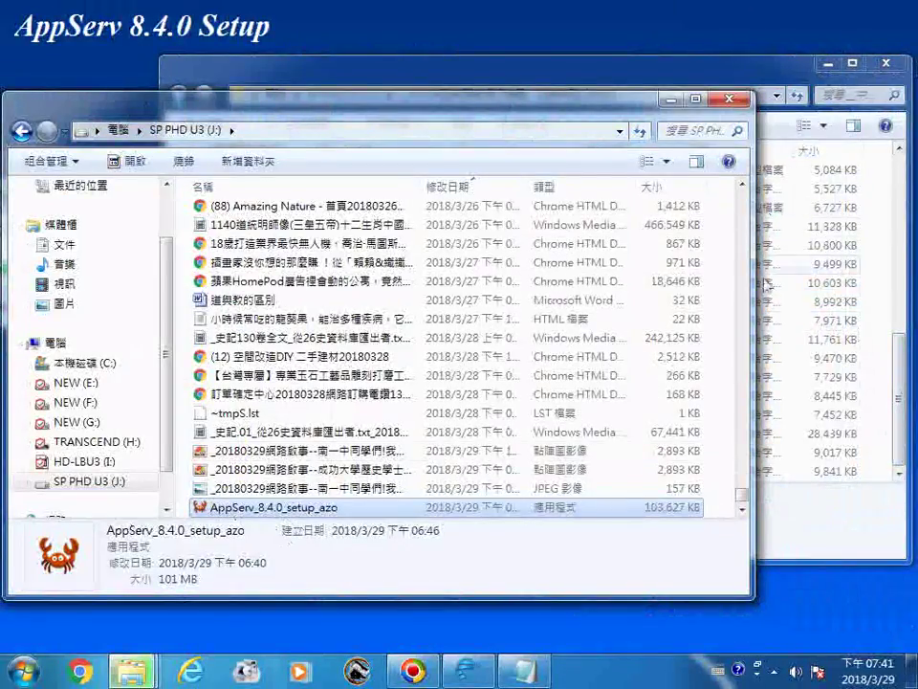
left_click_drag(745, 481, 745, 201)
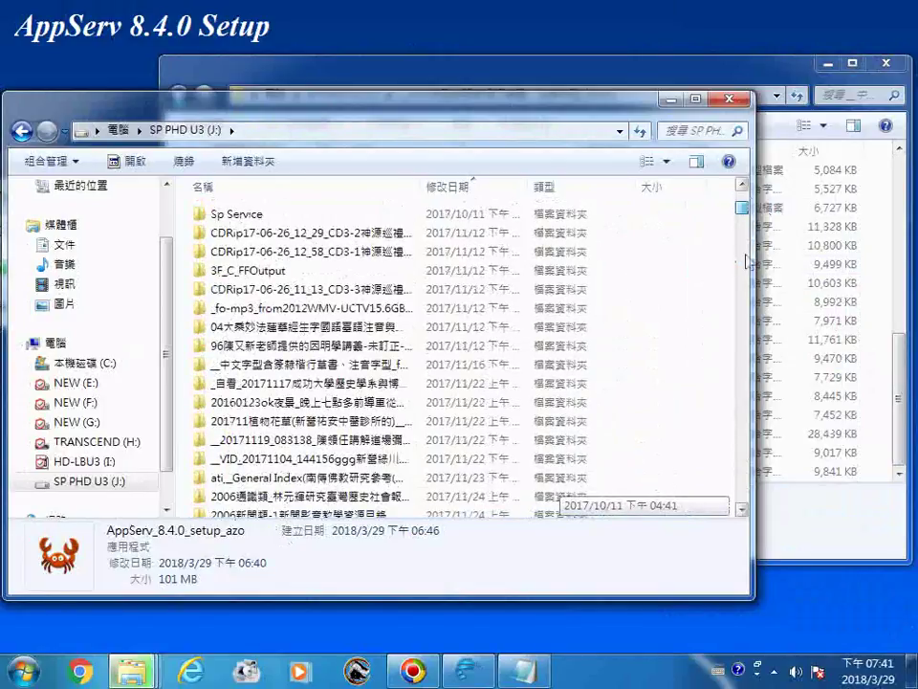
scroll(747, 260, "down", 15)
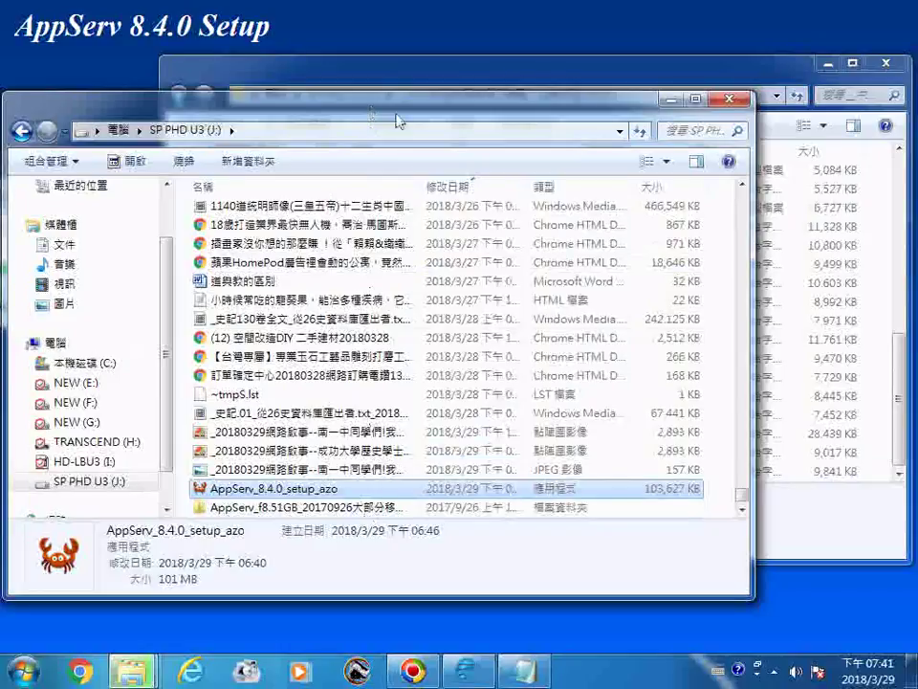
left_click_drag(399, 121, 913, 125)
mouse_move(138, 681)
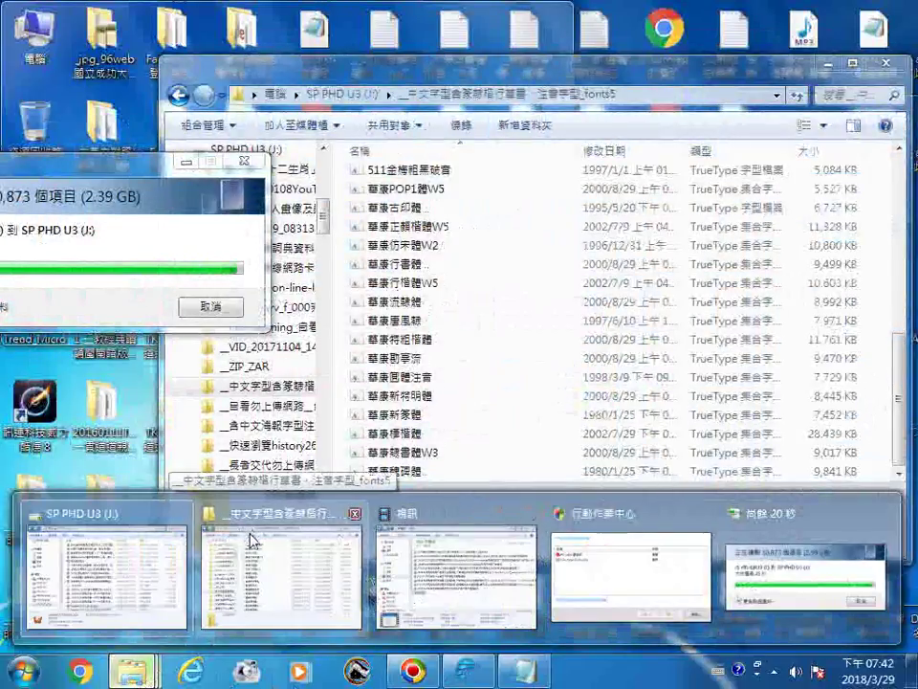
left_click(252, 540)
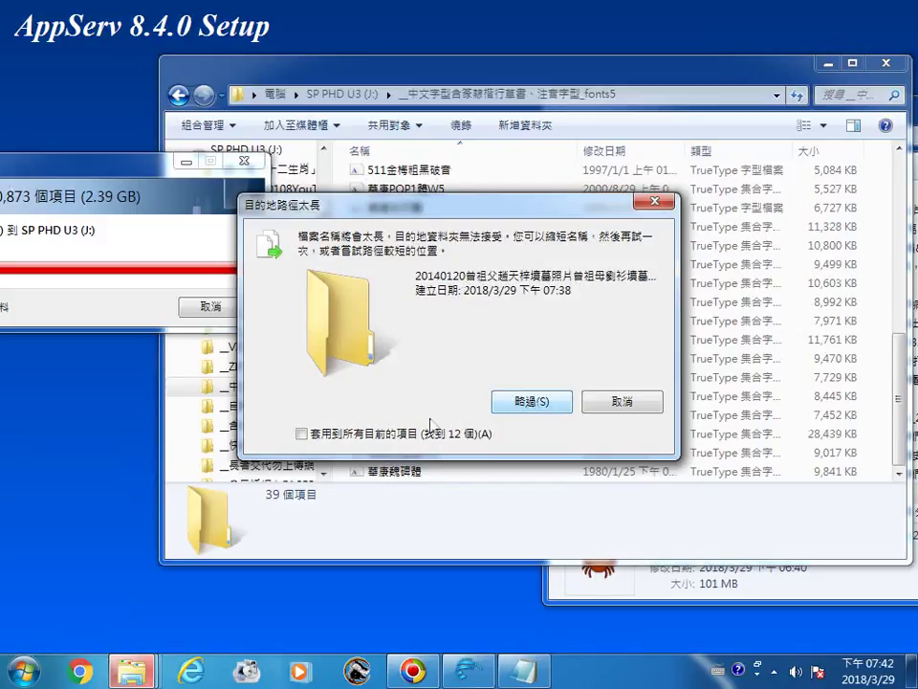
Open Paint (小畫家) and paste the screenshot of the destination-path-too-long error
left_click(26, 677)
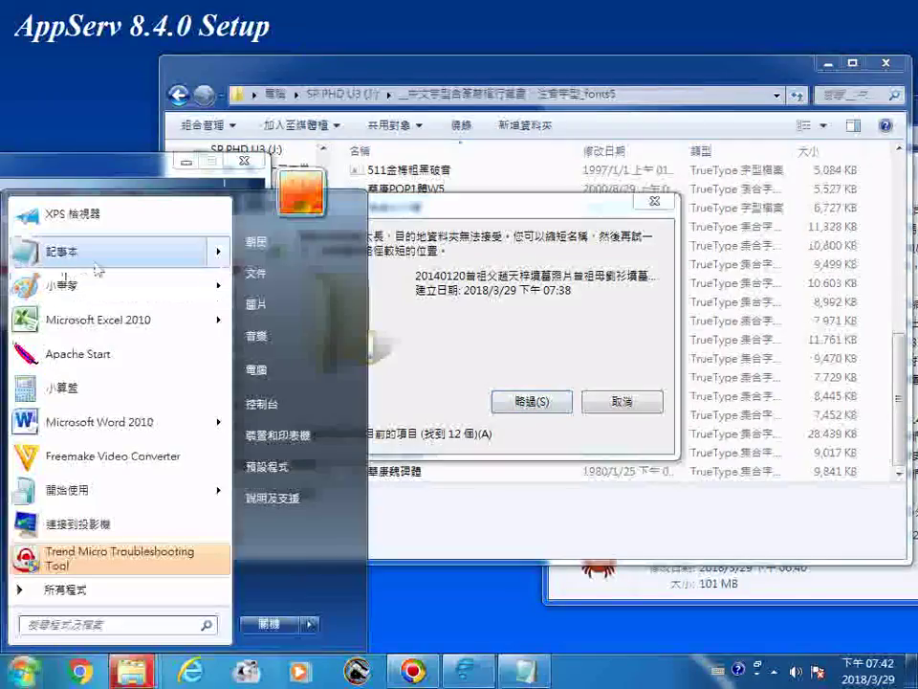
left_click(103, 285)
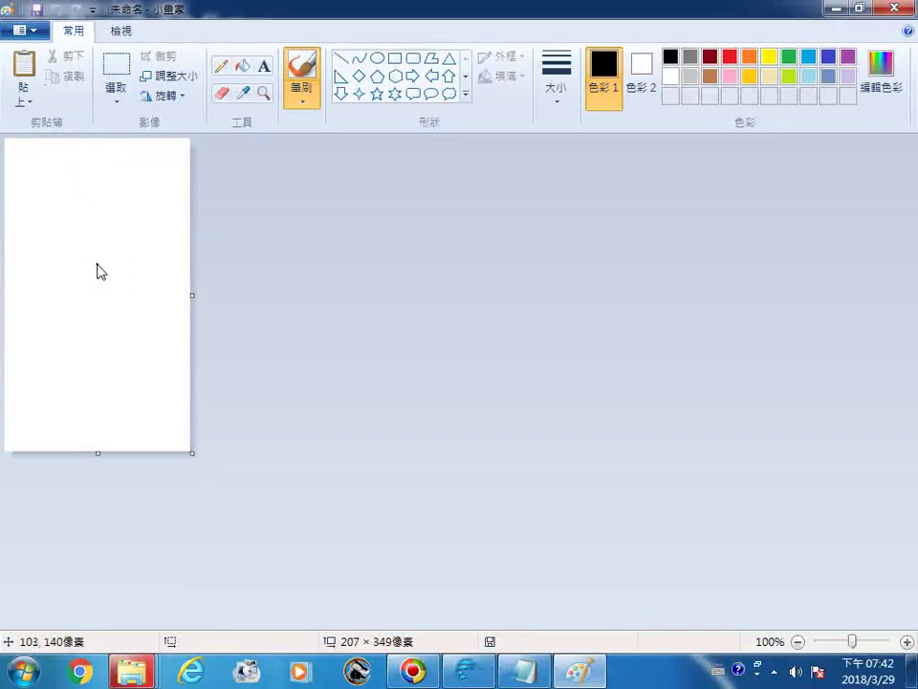
key("ctrl+v")
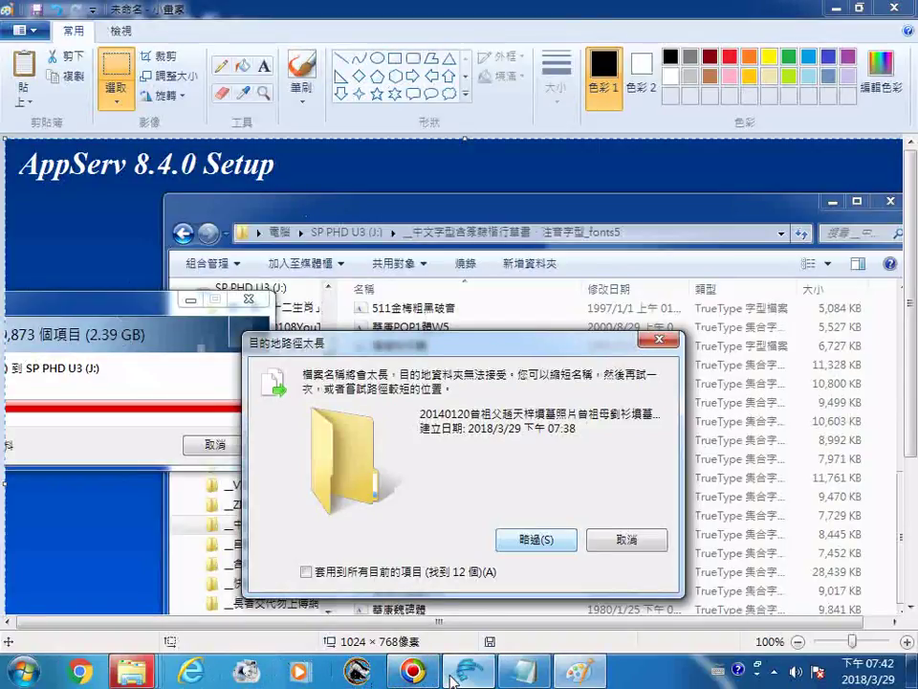
Minimize Paint, return to the copy operation and skip the first folder whose path is too long
left_click(828, 7)
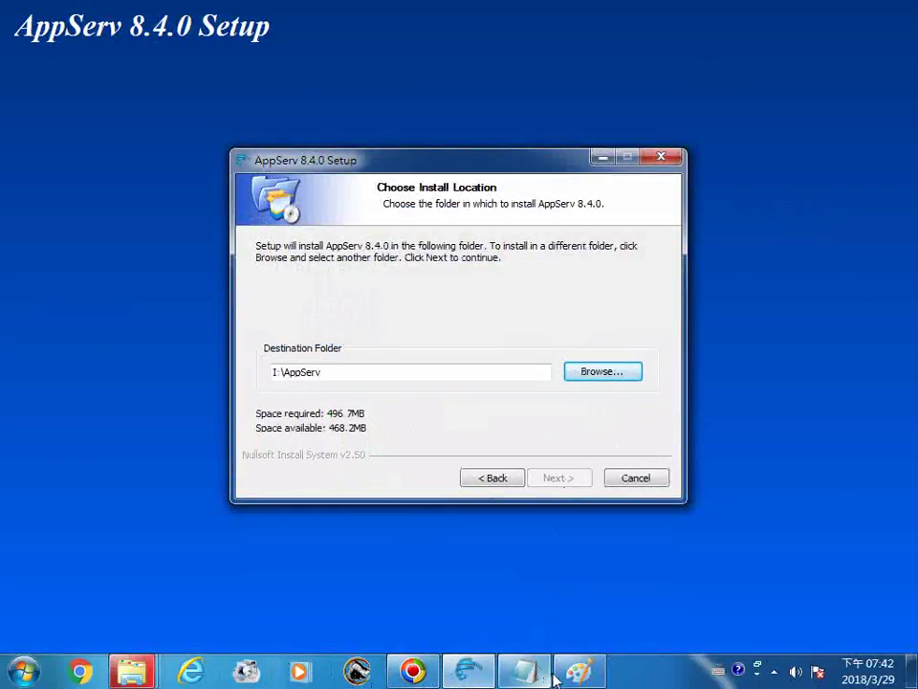
mouse_move(143, 651)
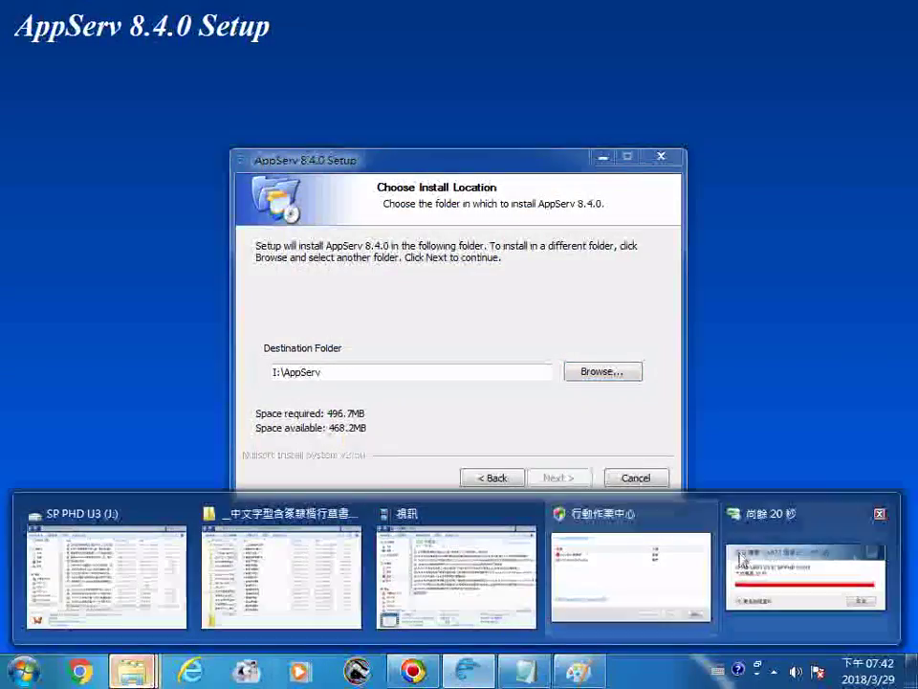
left_click(775, 527)
left_click(528, 402)
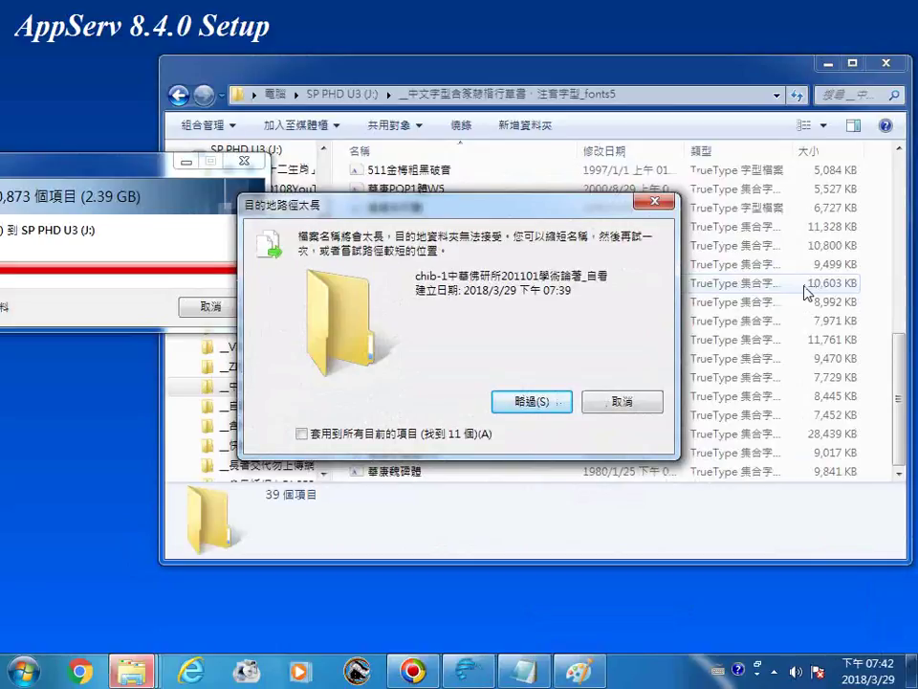
In Paint, shift the first screenshot up and left and paste the screenshot of the second path error below it
left_click(582, 674)
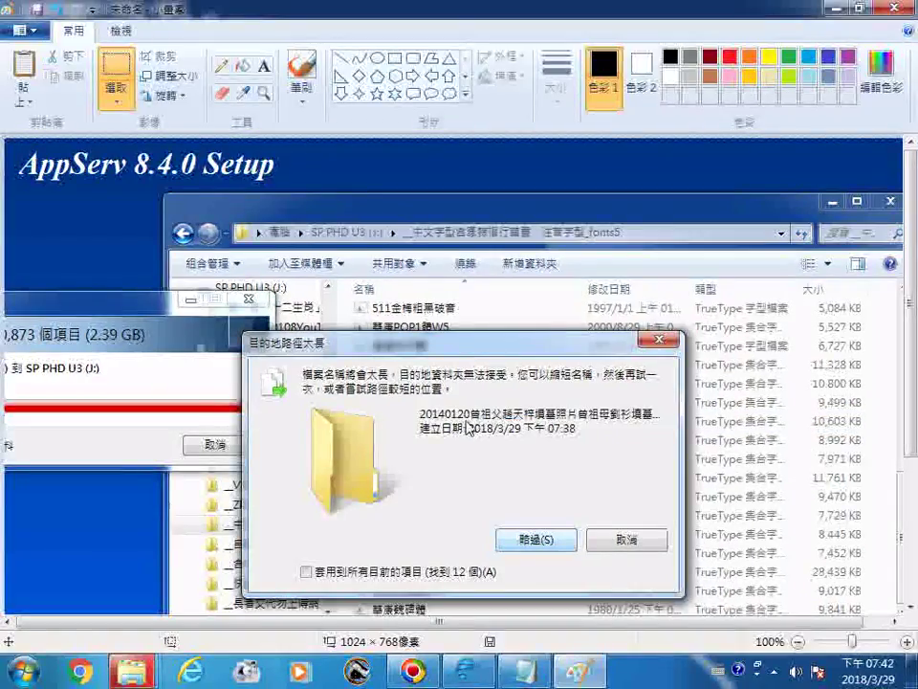
scroll(460, 319, "down", 3)
mouse_move(460, 319)
left_mouse_down()
mouse_move(428, 318)
mouse_move(348, 287)
mouse_move(275, 287)
mouse_move(233, 268)
left_mouse_up()
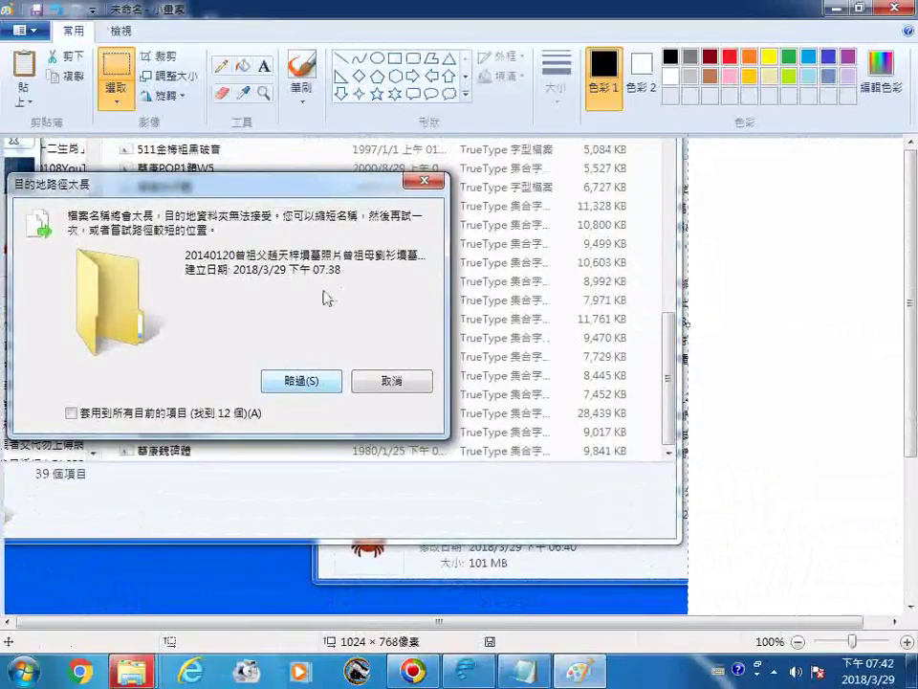
left_click_drag(291, 285, 291, 68)
right_click(338, 348)
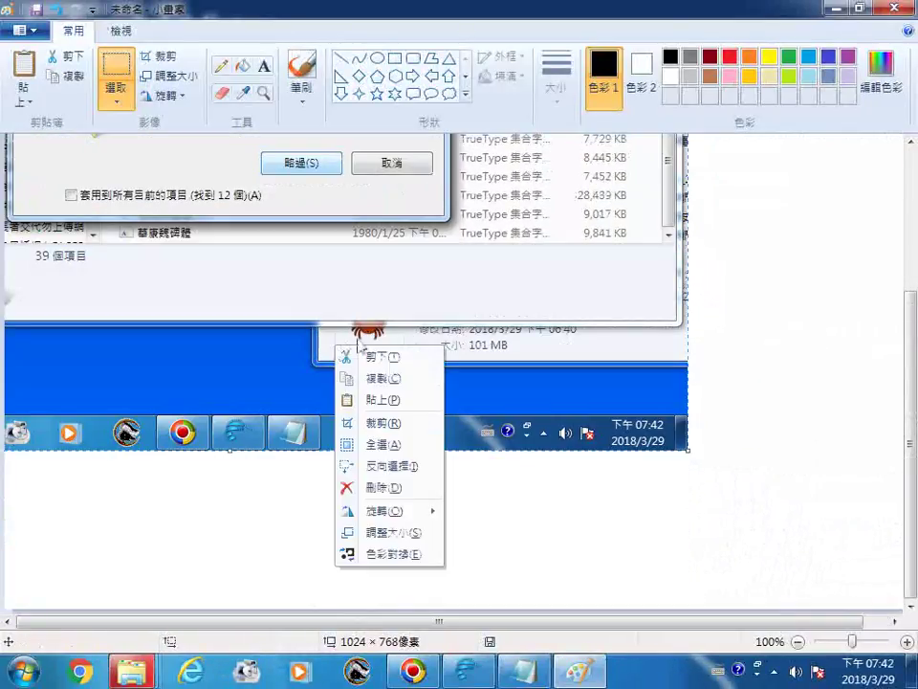
left_click(399, 406)
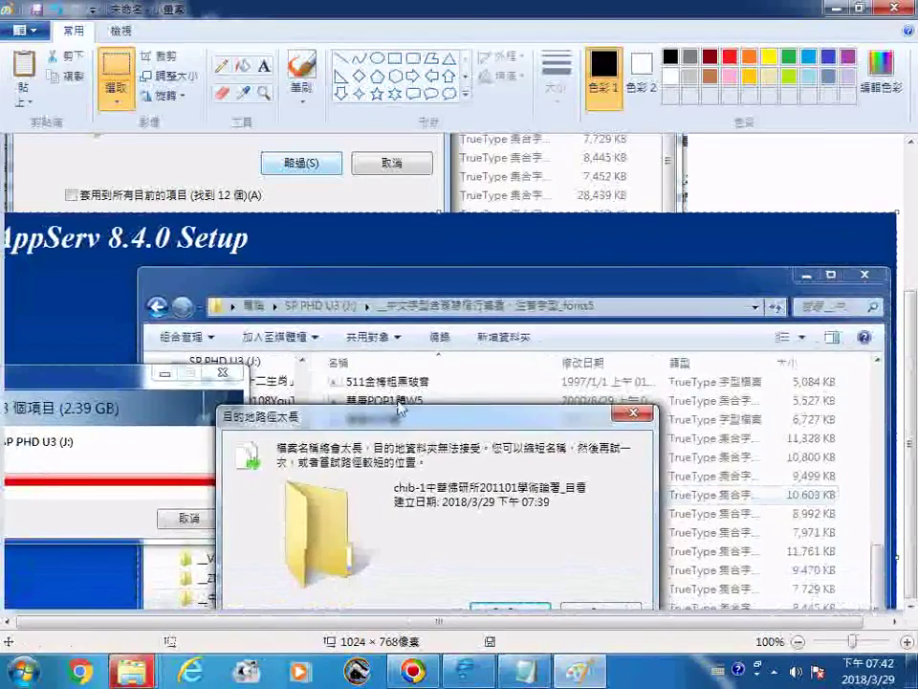
left_click(471, 673)
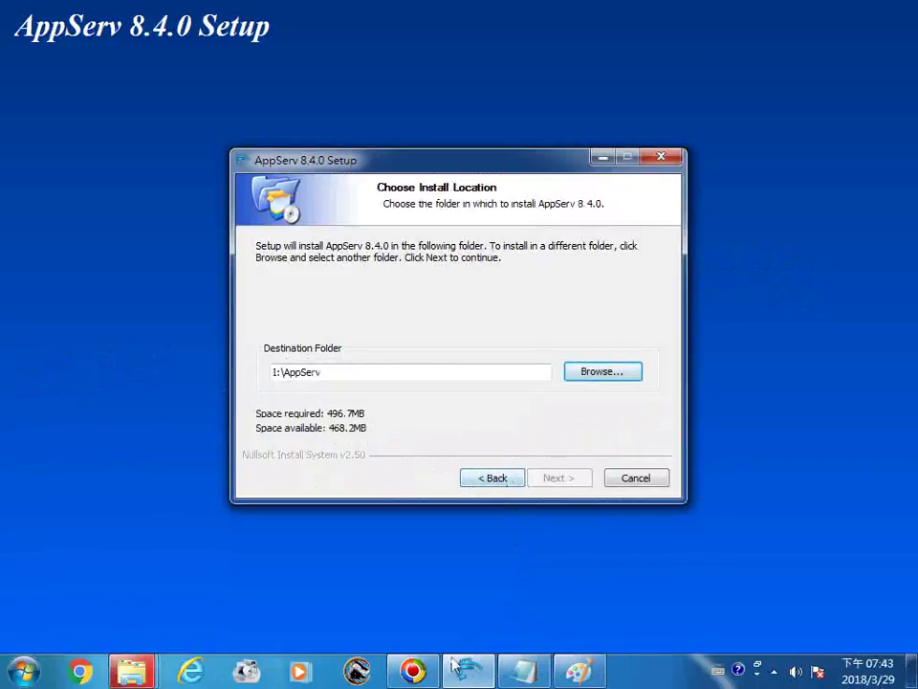
left_click(523, 670)
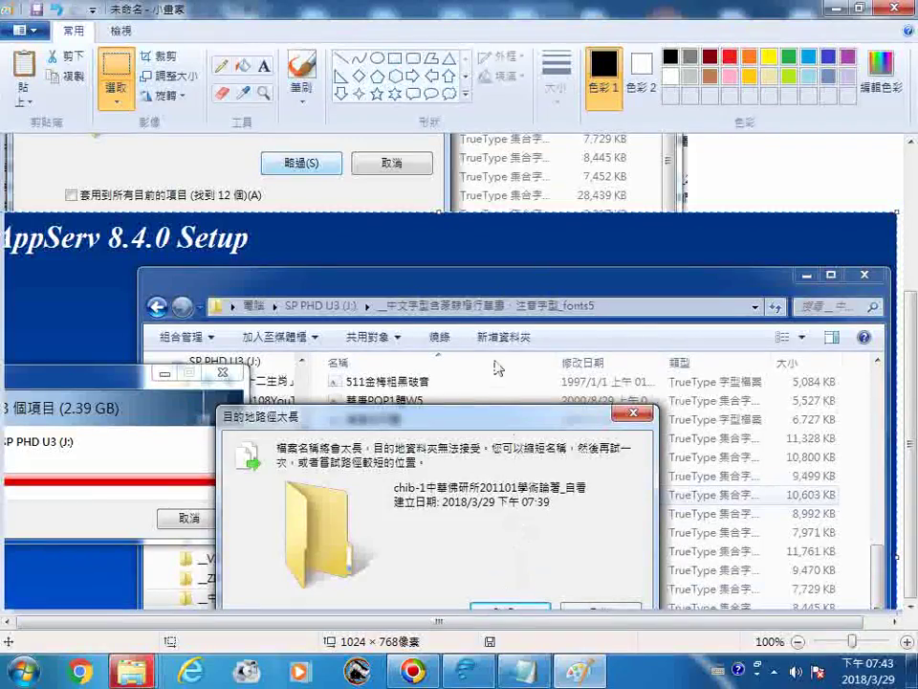
left_click(465, 669)
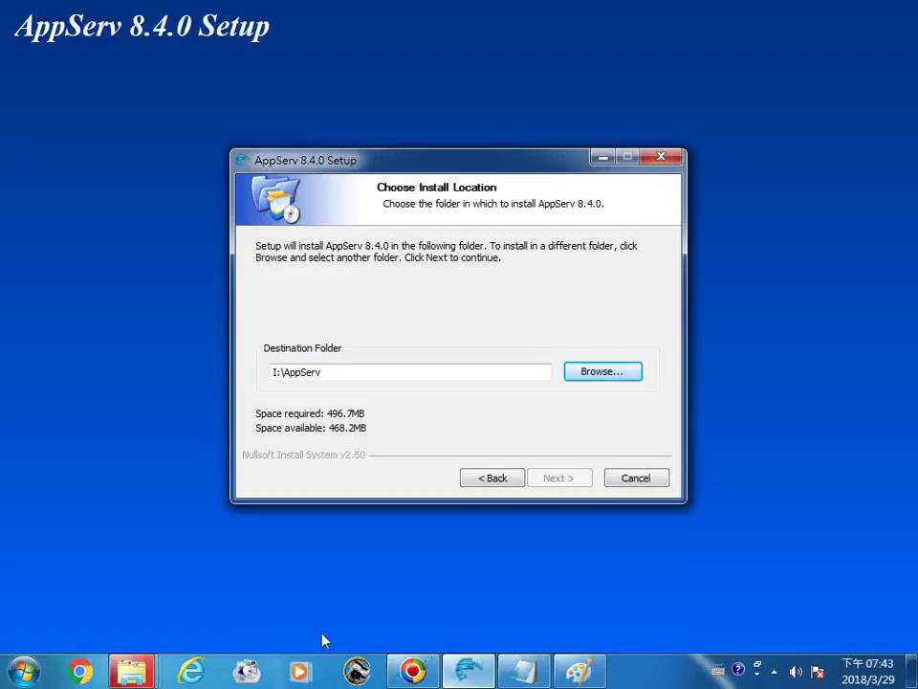
Return to the folder copy to SP PHD U3 (J:) and skip each remaining item whose destination path is too long
left_click(130, 668)
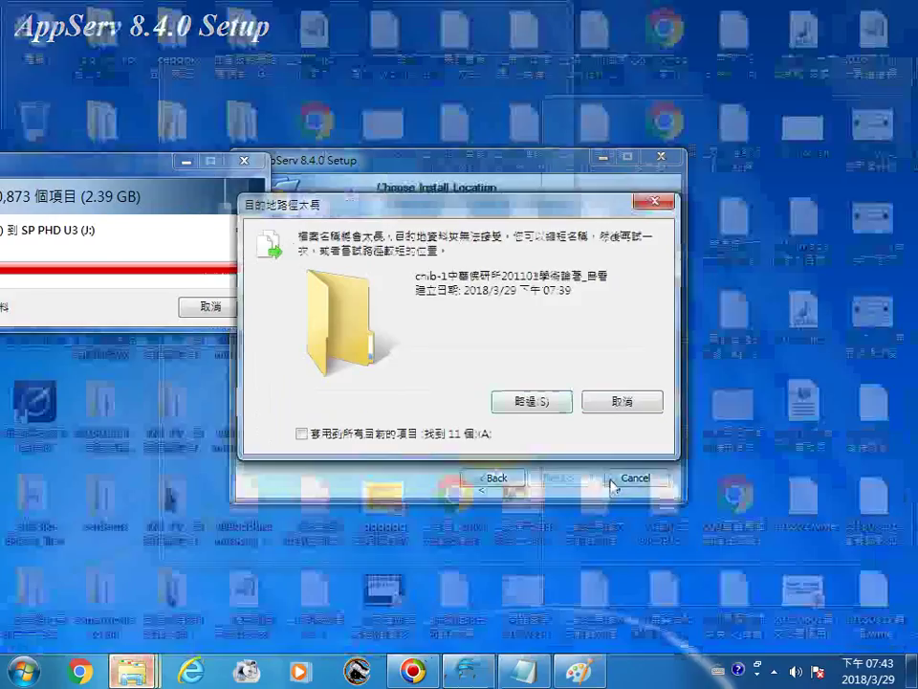
left_click(792, 506)
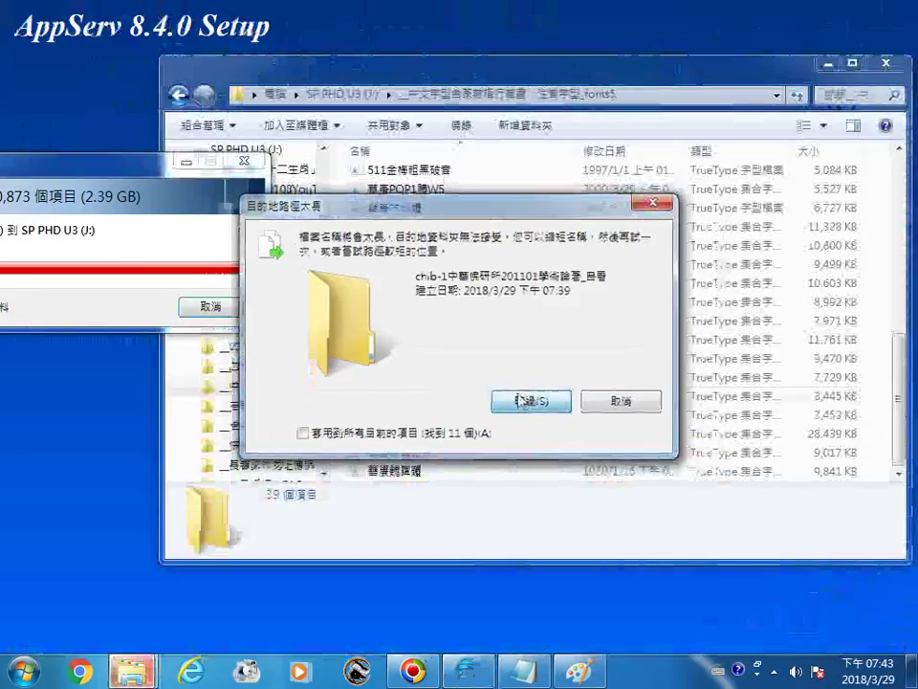
left_click(537, 403)
left_click(537, 402)
left_click(536, 403)
left_click(536, 403)
left_click(537, 402)
left_click(537, 403)
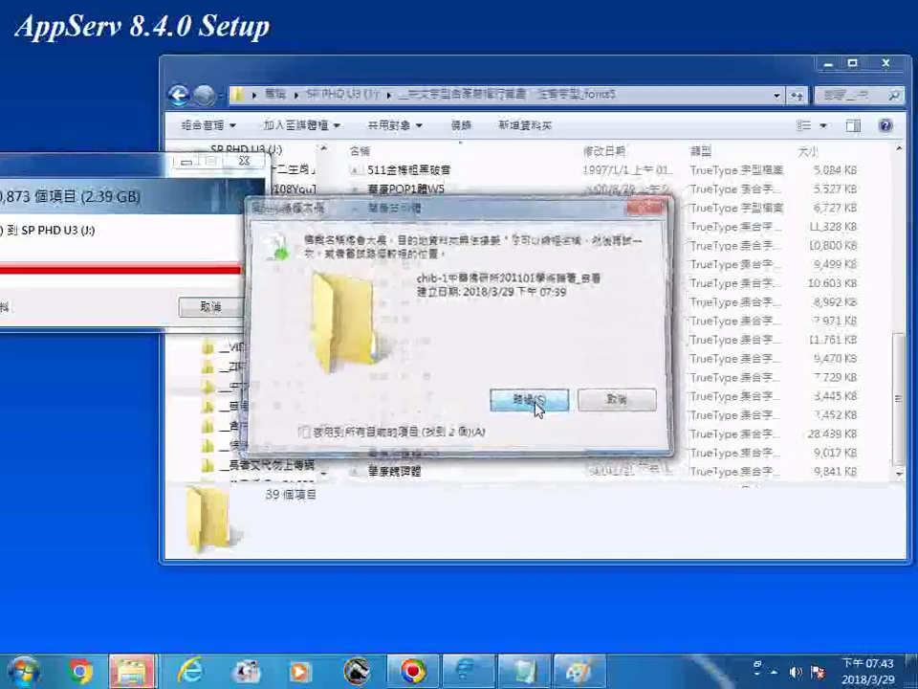
left_click(537, 402)
left_click(536, 402)
left_click(537, 403)
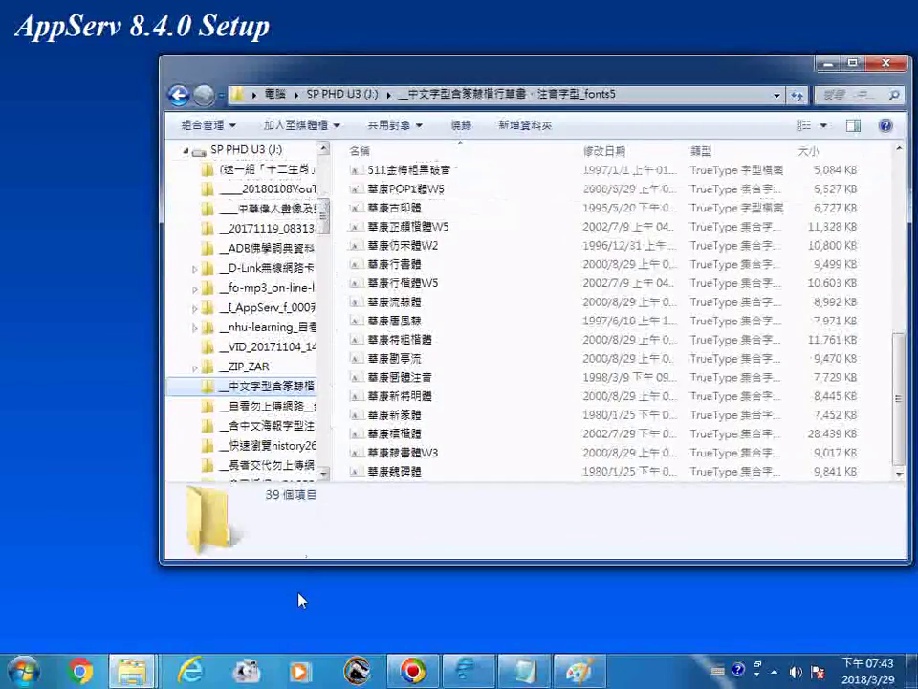
On HD-LBU3 (I:), open the 000非網路WWW使用區 subfolder inside the AppServ_f8.51GB_20170926 folder
mouse_move(132, 669)
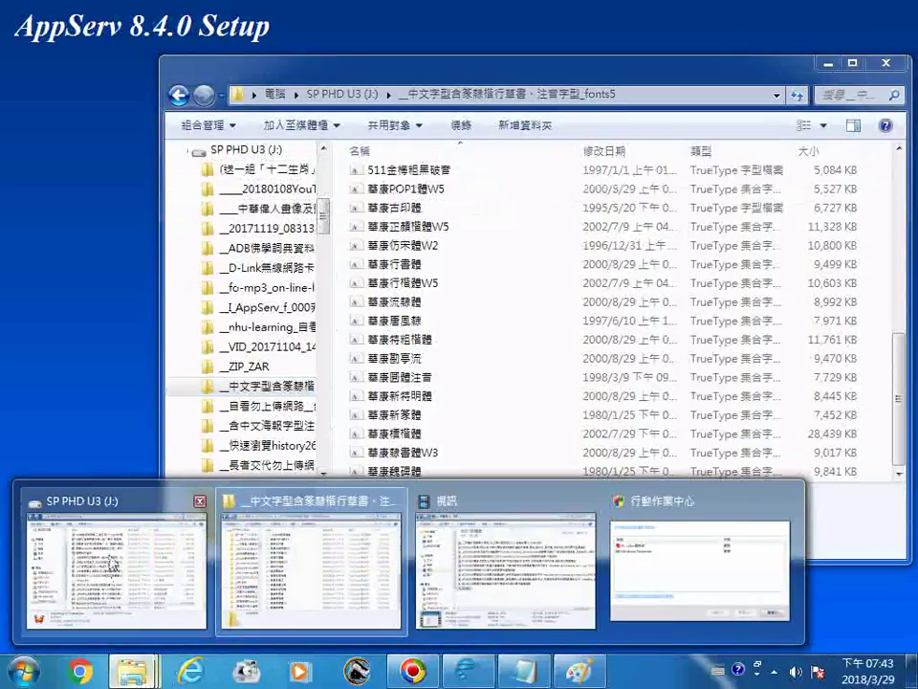
left_click(493, 510)
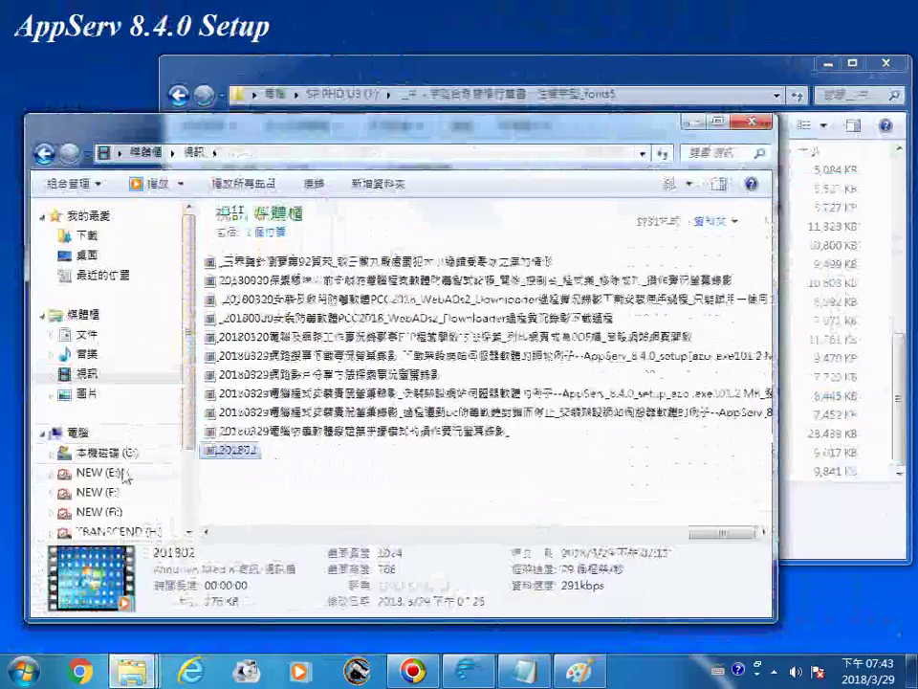
scroll(124, 475, "down", 2)
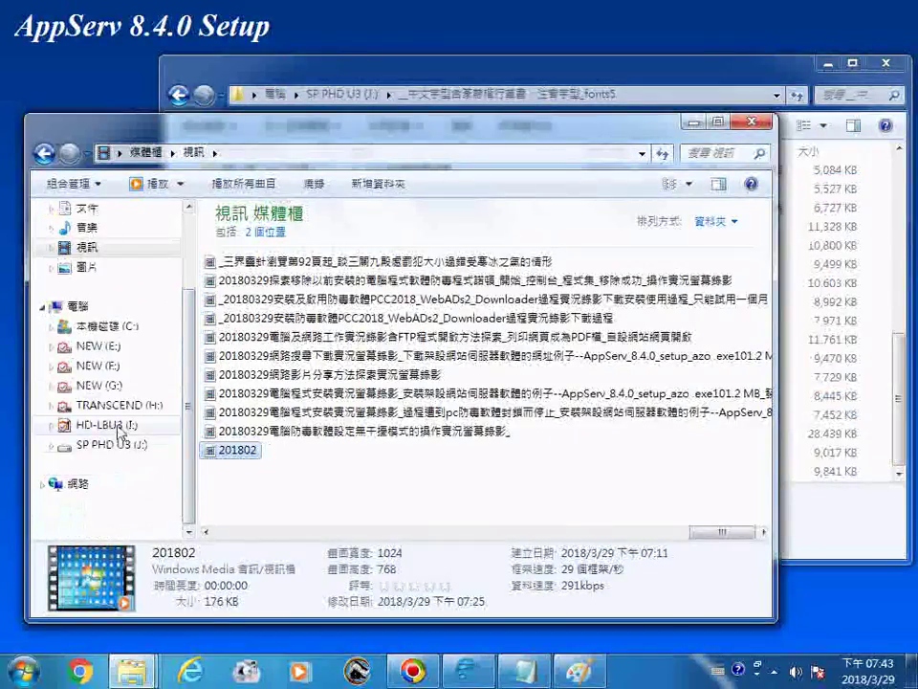
left_click(120, 427)
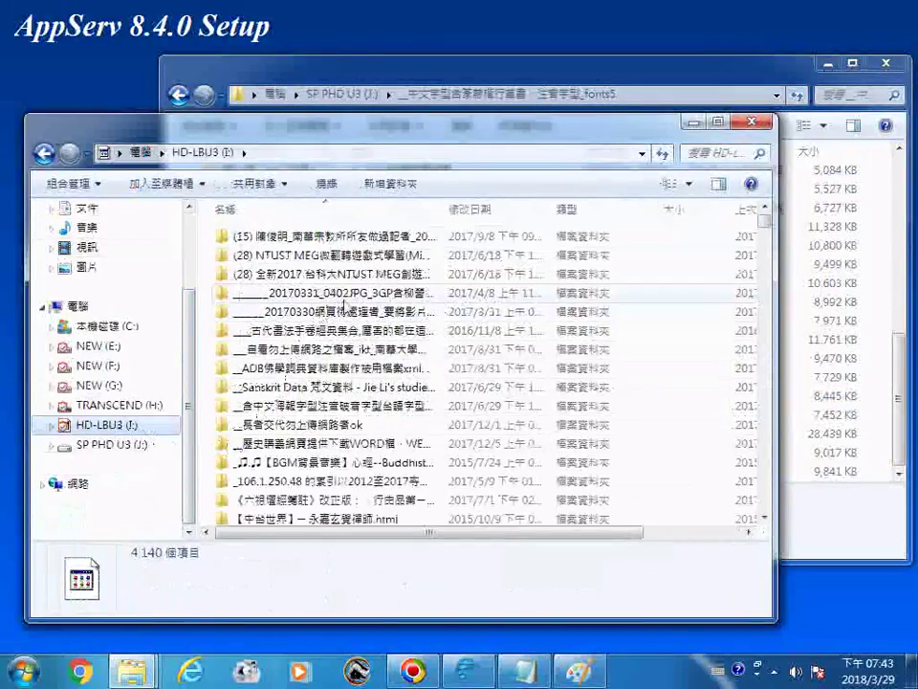
left_click(767, 484)
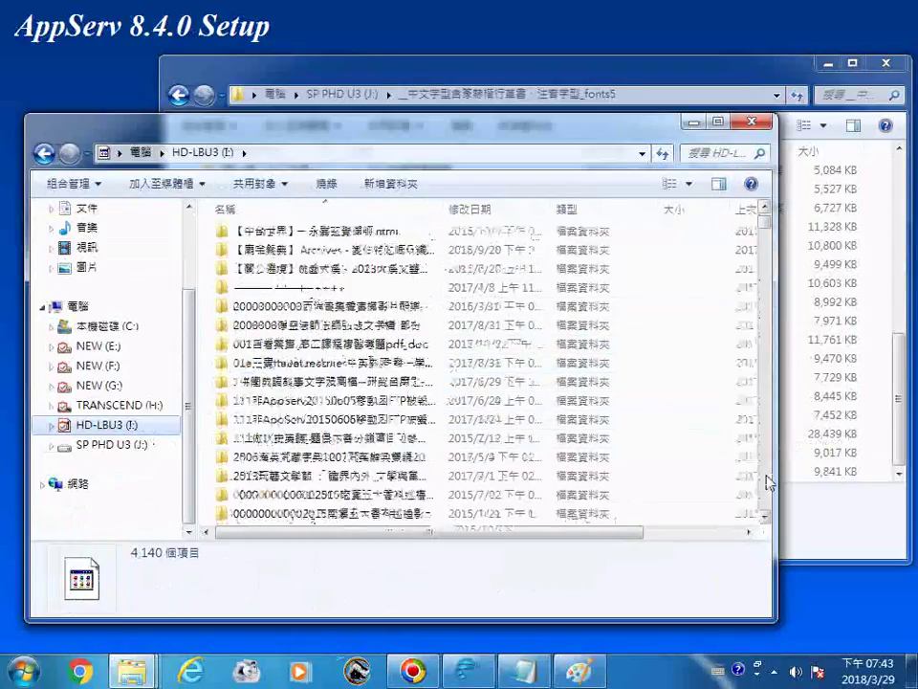
scroll(766, 484, "down", 10)
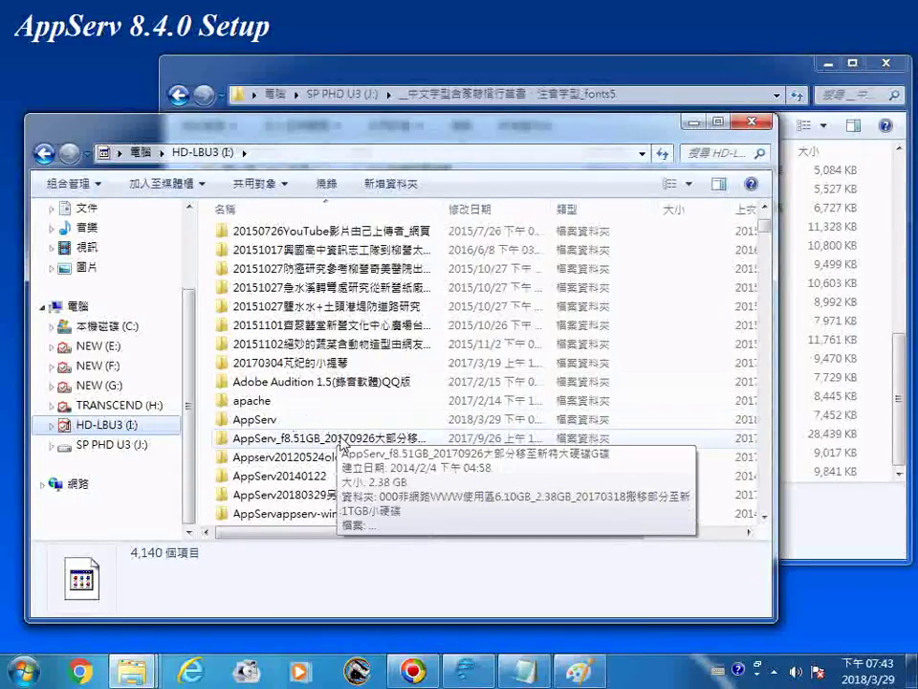
double_click(341, 440)
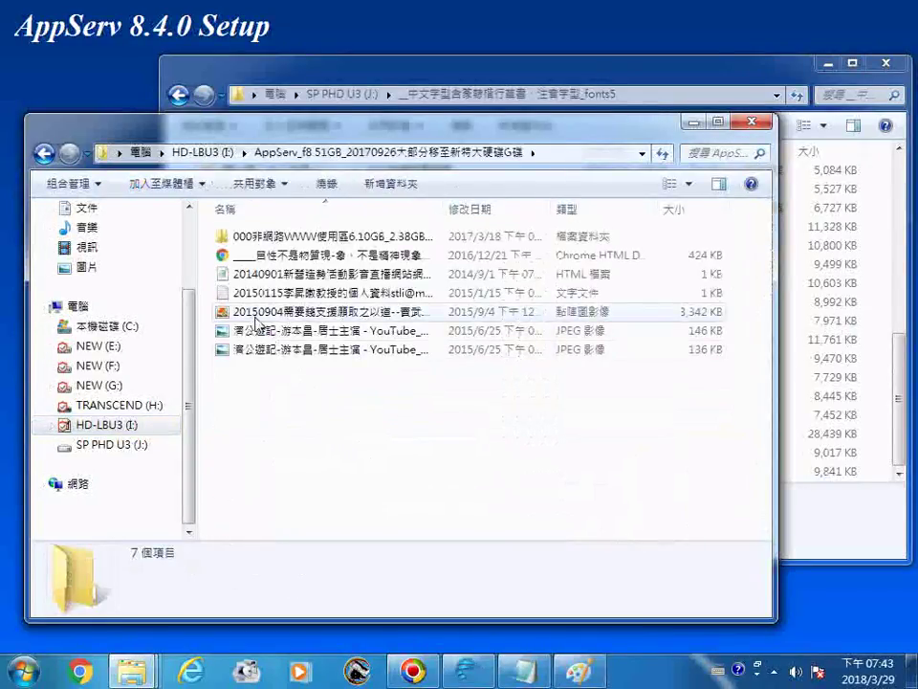
double_click(344, 237)
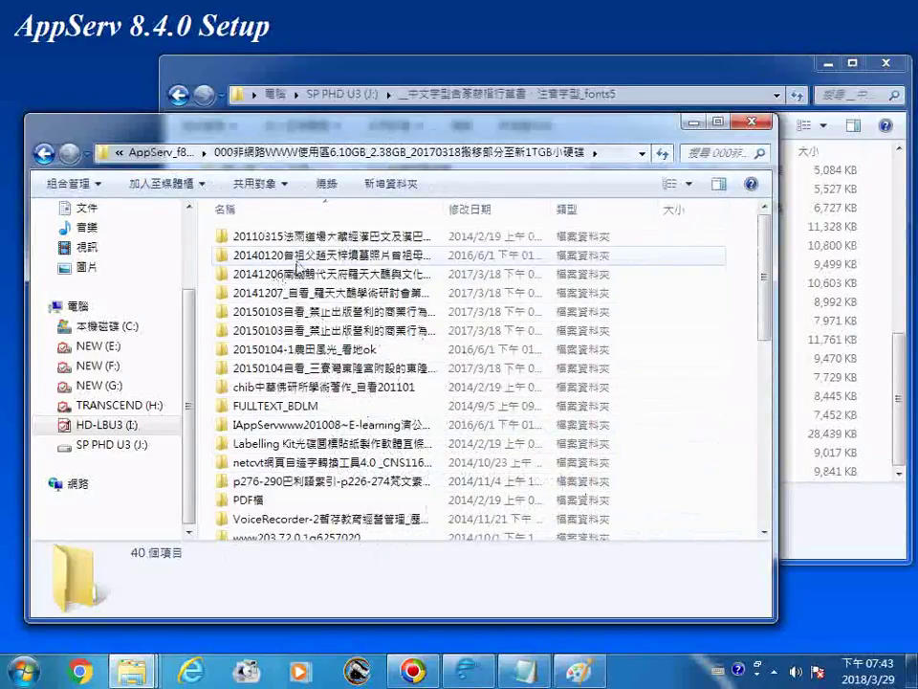
Move the 20140120 grave-photo folder to the root of HD-LBU3 (I:) and browse the drive's folder list
left_click(273, 255)
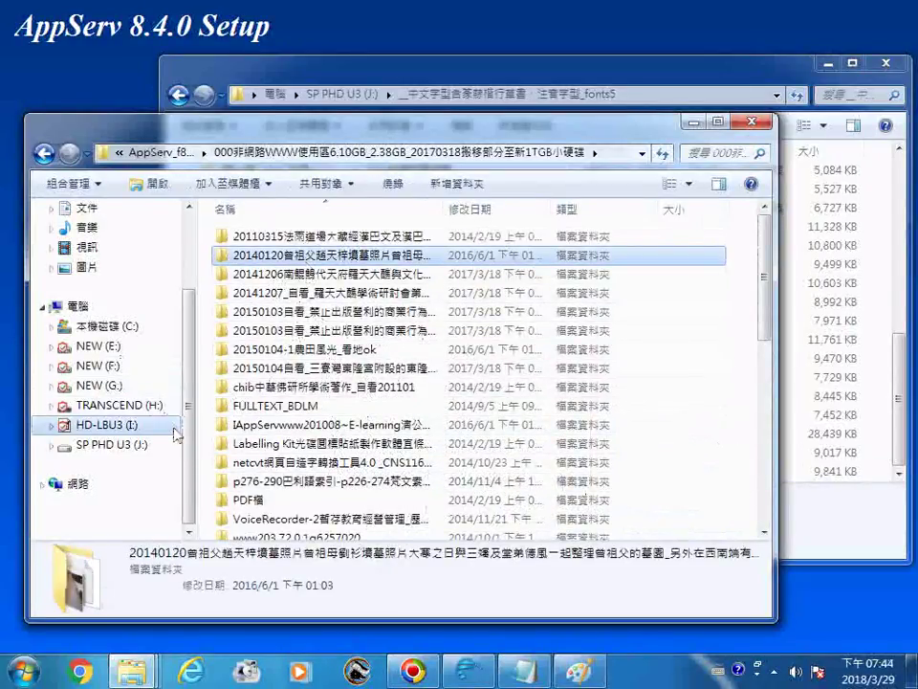
left_click_drag(231, 263, 205, 266)
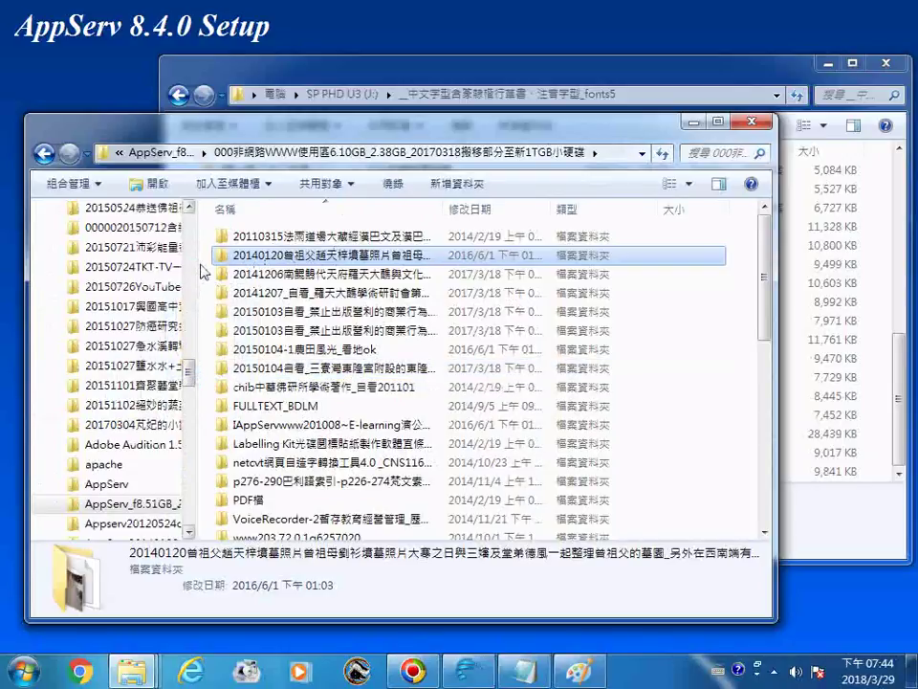
left_click_drag(188, 370, 200, 540)
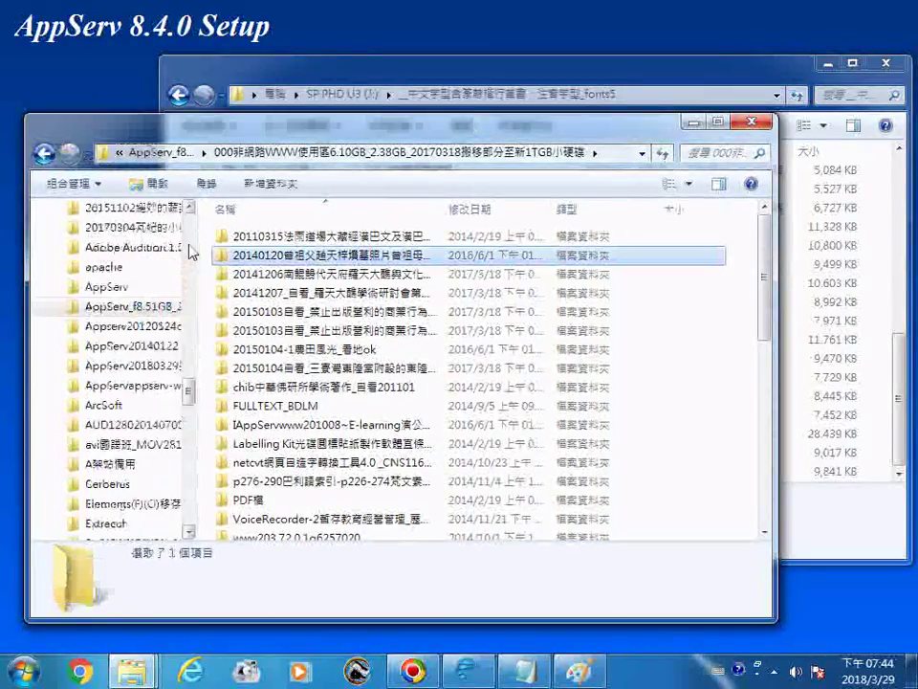
left_click_drag(188, 363, 203, 249)
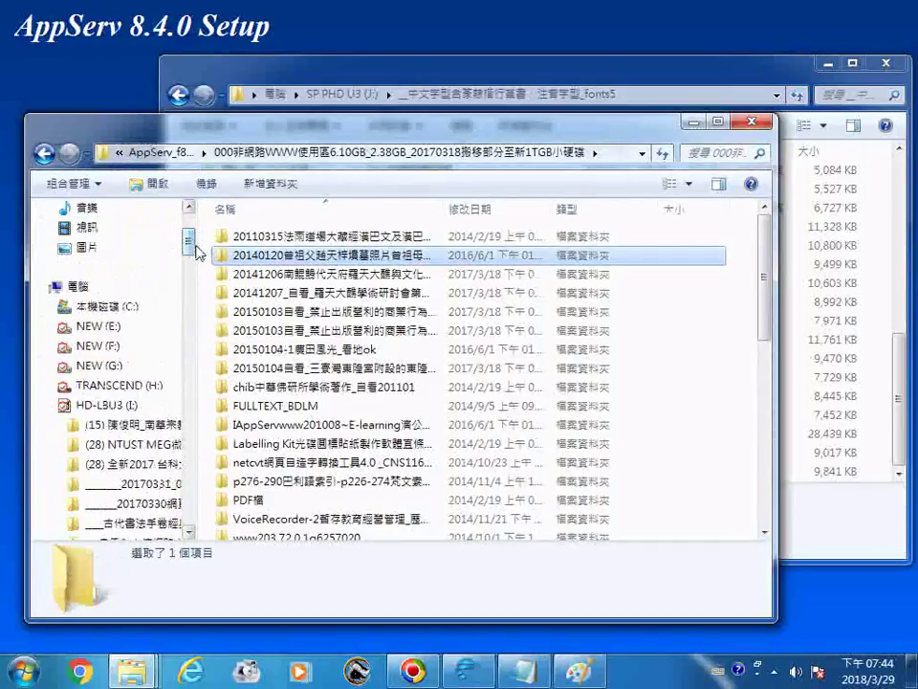
left_click_drag(236, 261, 130, 407)
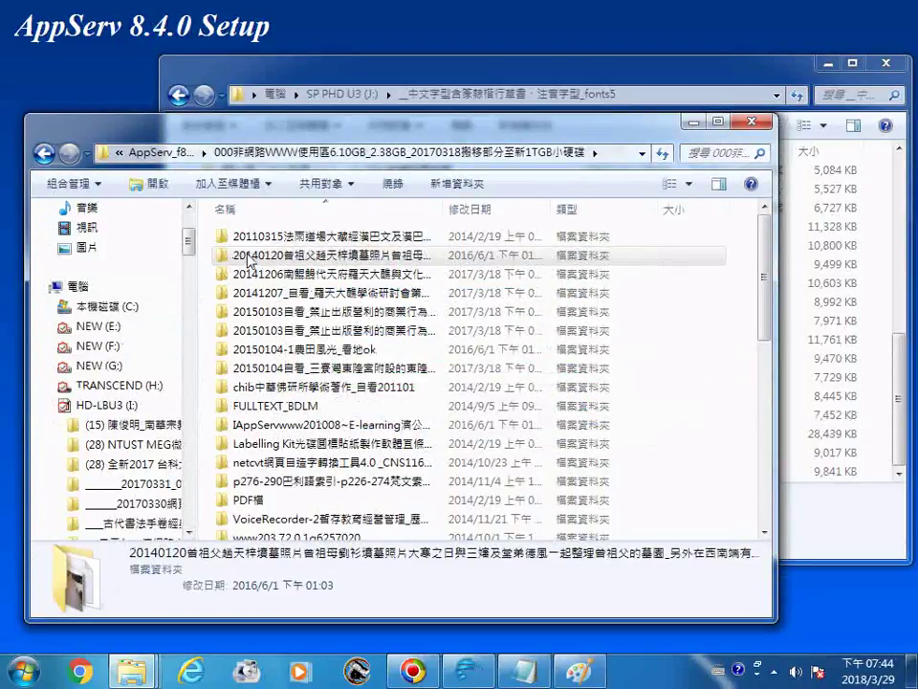
left_click_drag(247, 260, 119, 406)
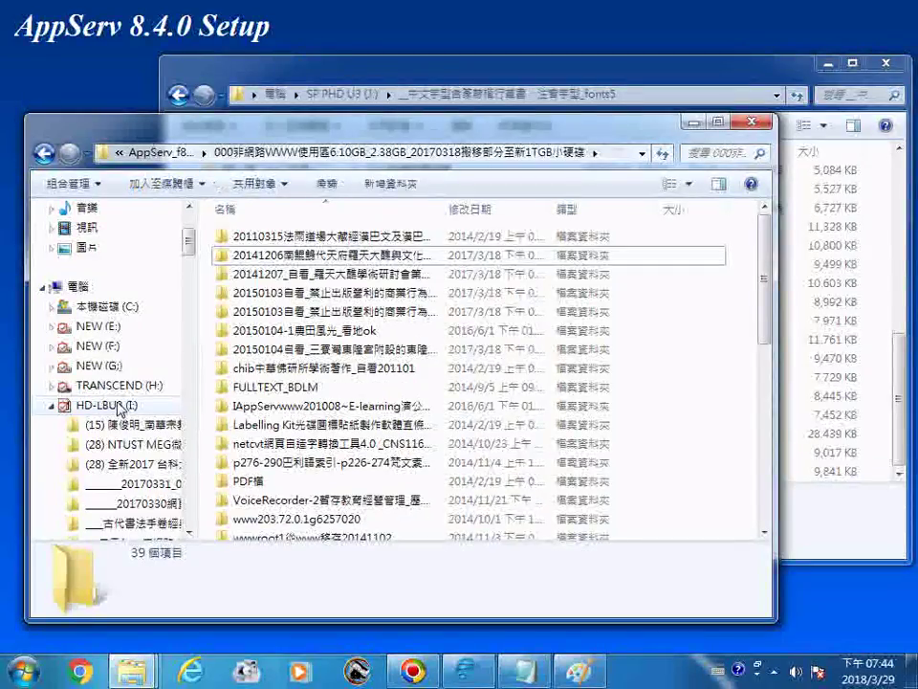
left_click(120, 406)
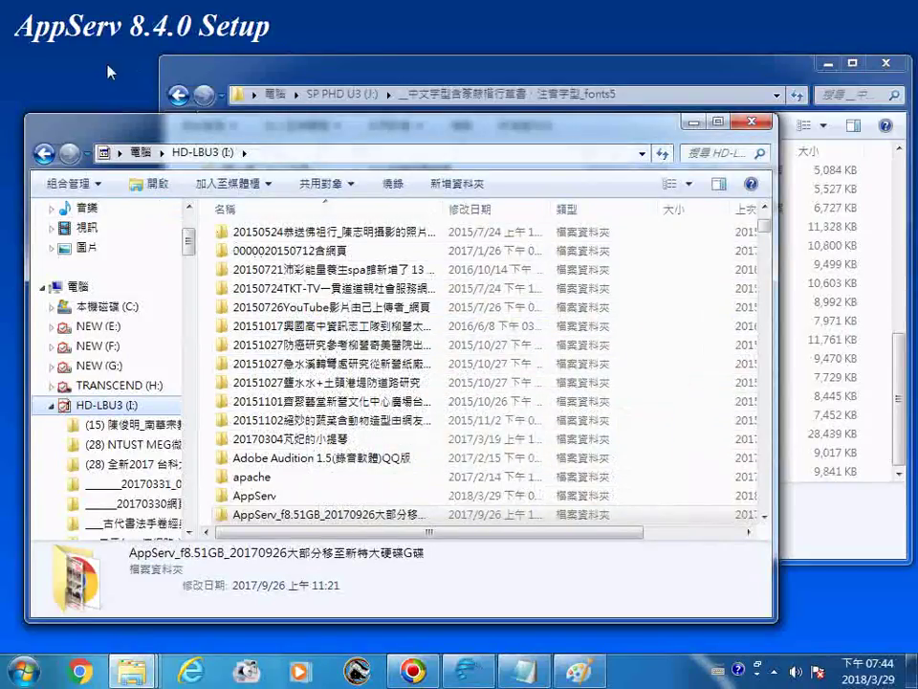
scroll(715, 328, "down", 6)
scroll(666, 325, "down", 3)
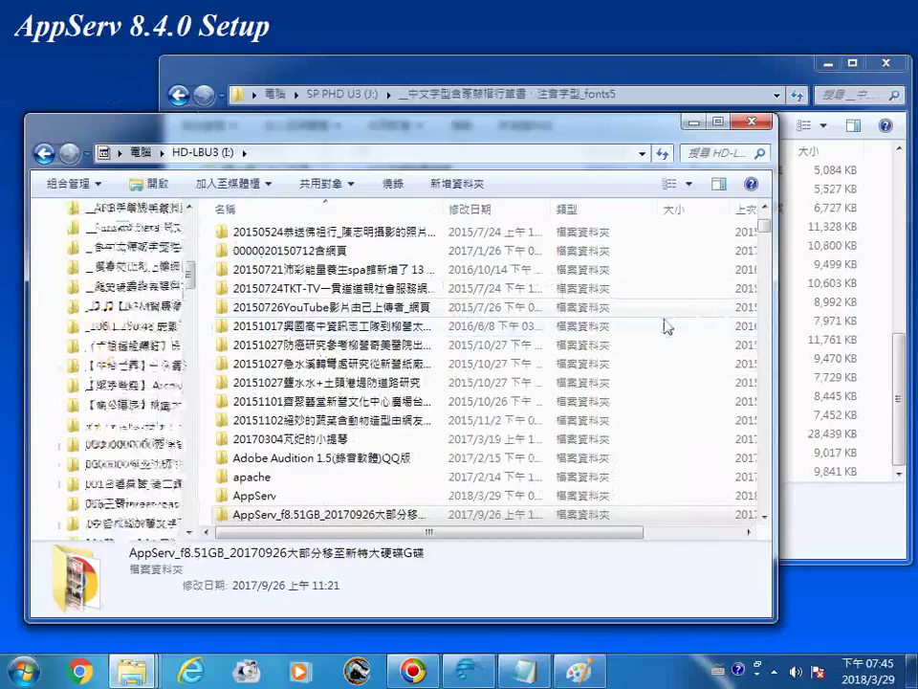
left_click_drag(765, 227, 770, 242)
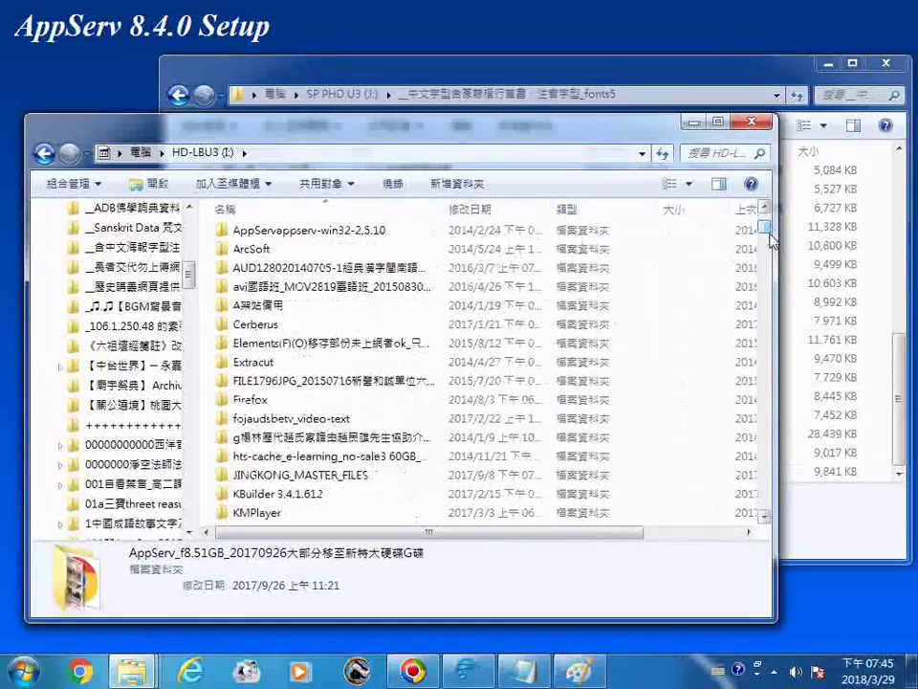
Move the chib中華佛研所學術著作_自看201101 folder out of 000非網路WWW使用區 to the root of HD-LBU3 (I:)
left_click(43, 155)
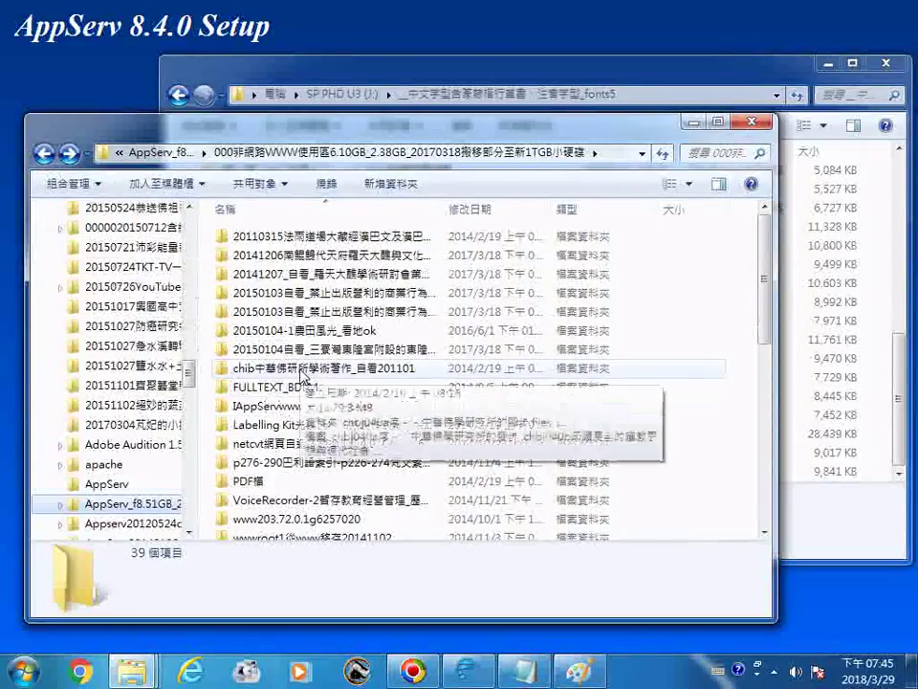
left_click_drag(304, 375, 137, 371)
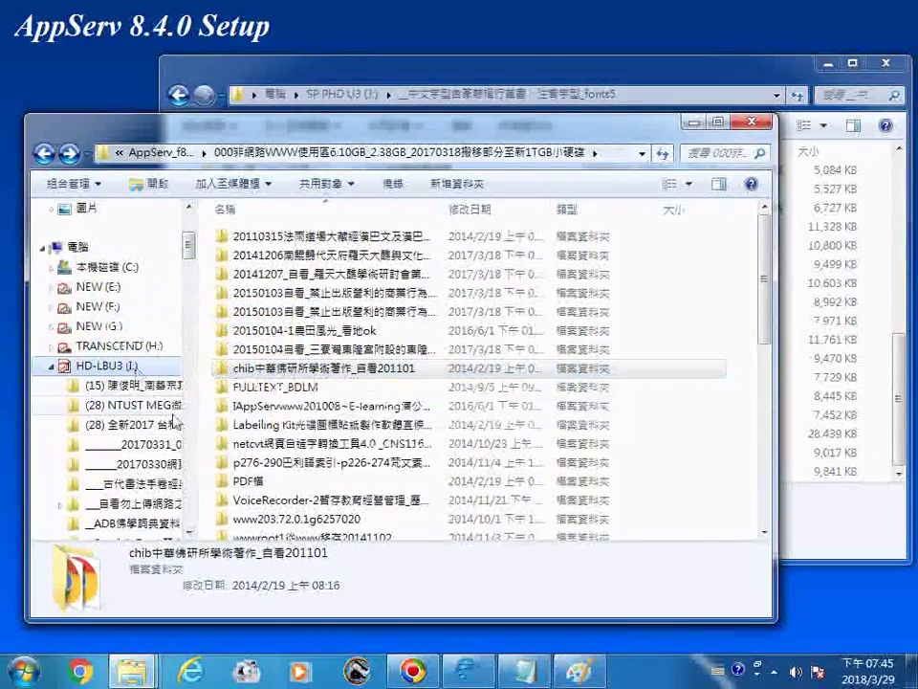
left_click(137, 369)
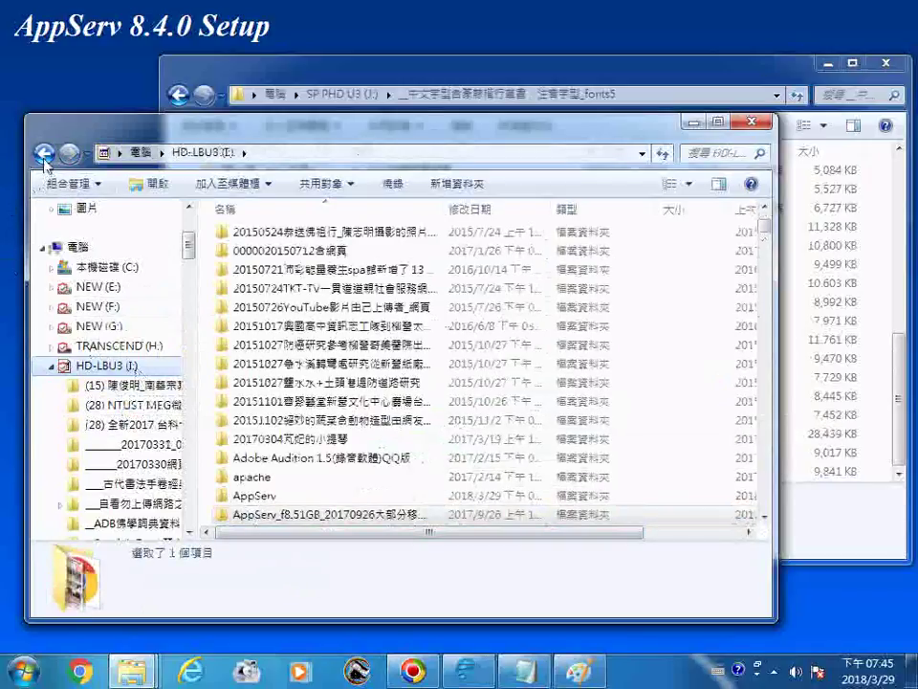
left_click(44, 158)
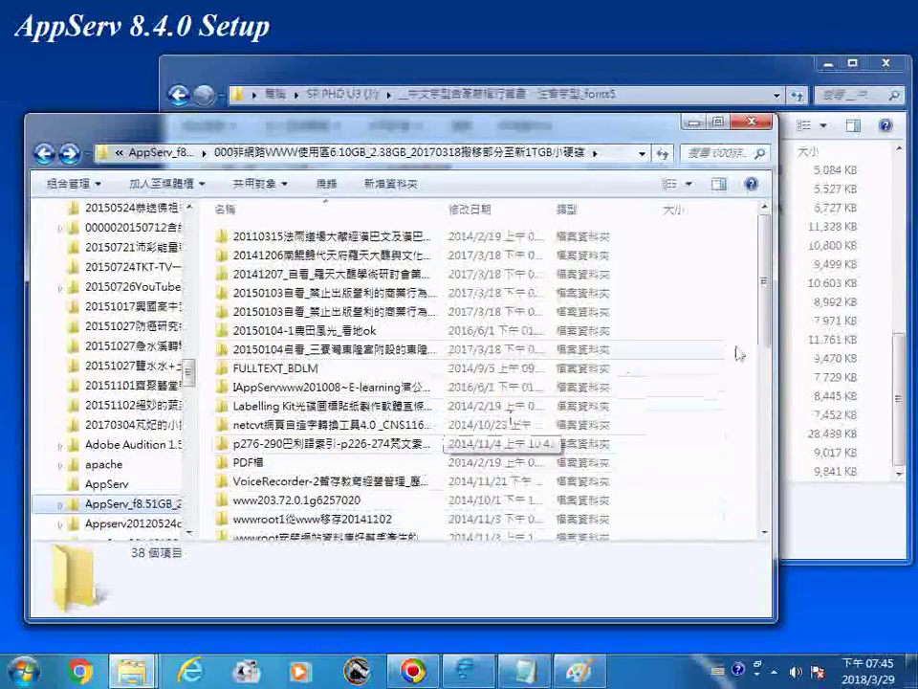
Look through the remaining subfolders, go up to the root of HD-LBU3 (I:), and reopen the 000非網路WWW使用區 folder
left_click(768, 466)
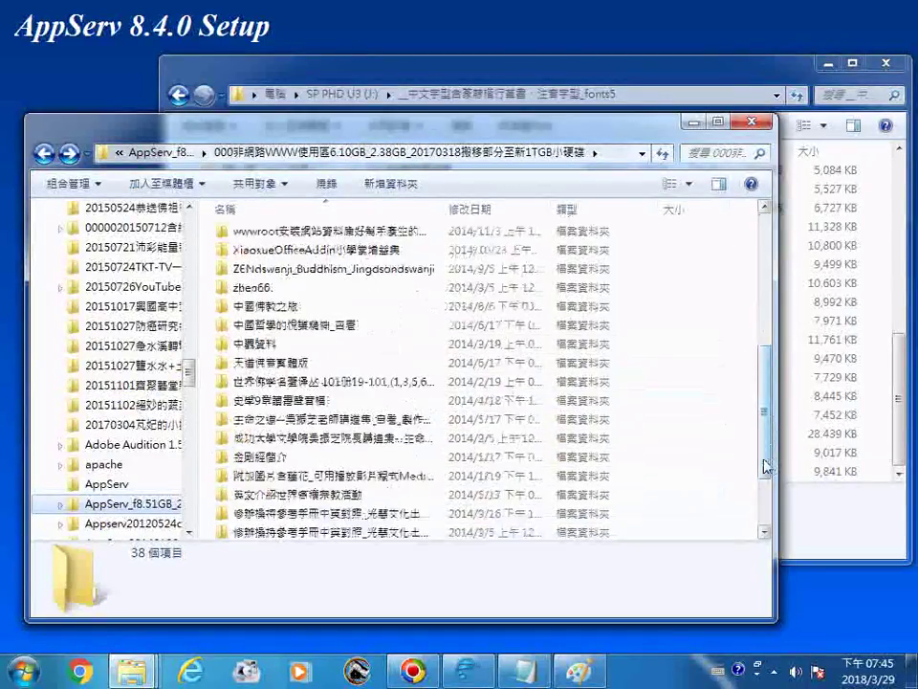
left_click_drag(768, 475, 764, 482)
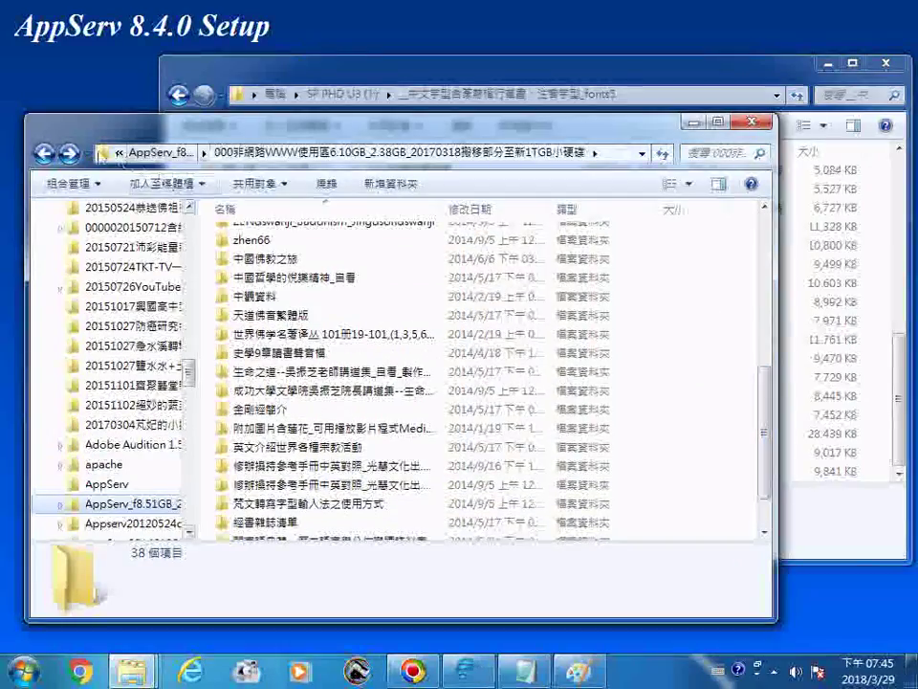
left_click(44, 155)
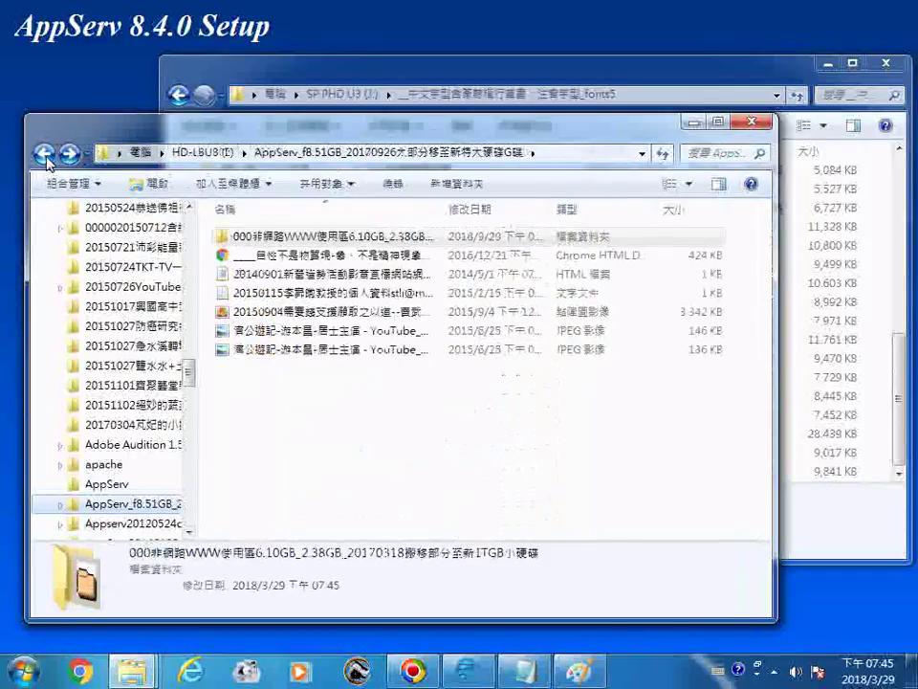
left_click_drag(199, 120, 299, 152)
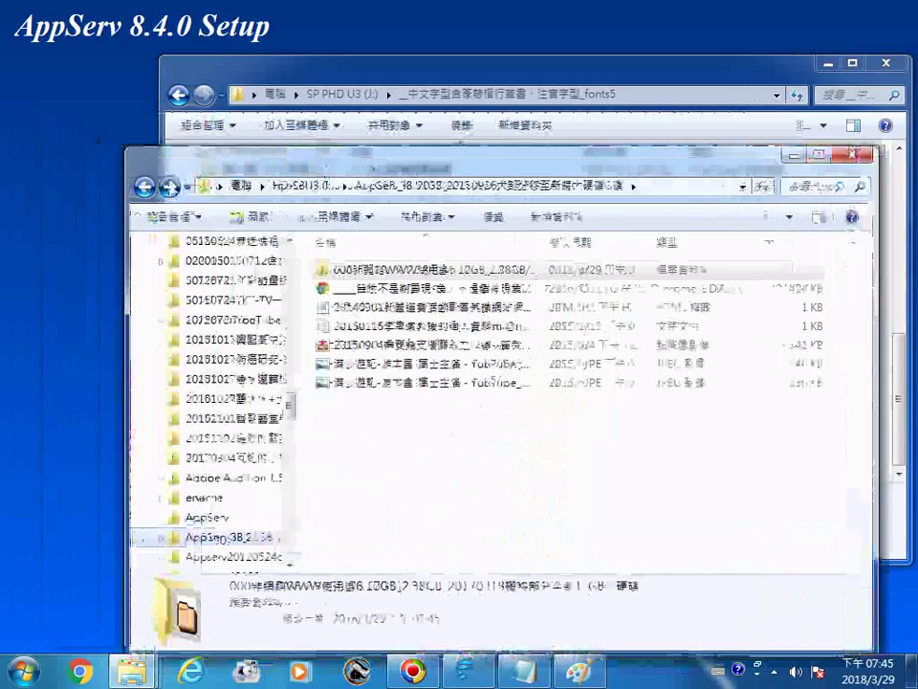
left_click(143, 185)
left_click_drag(431, 548, 290, 531)
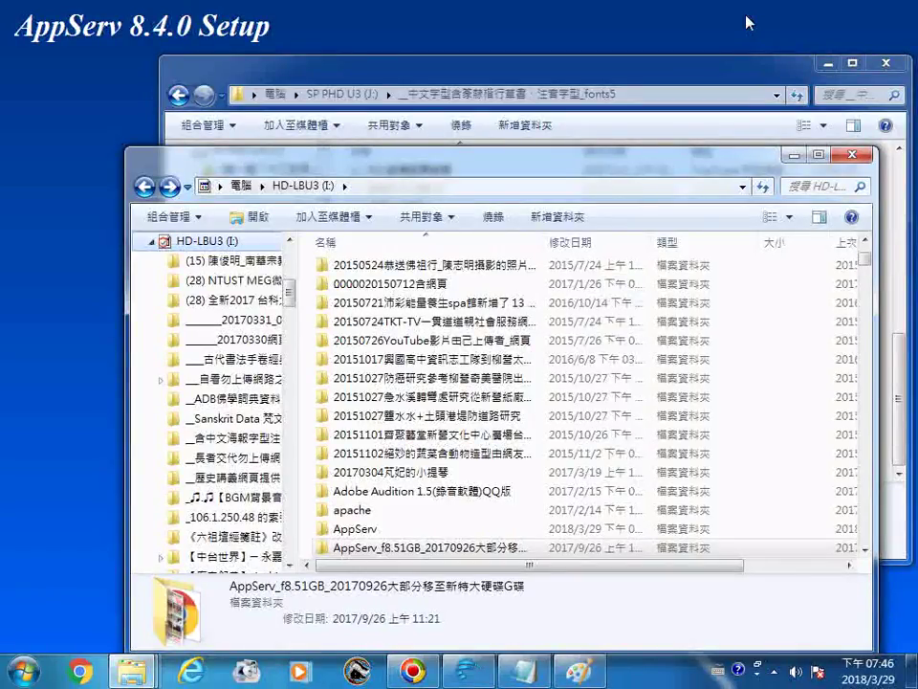
double_click(453, 557)
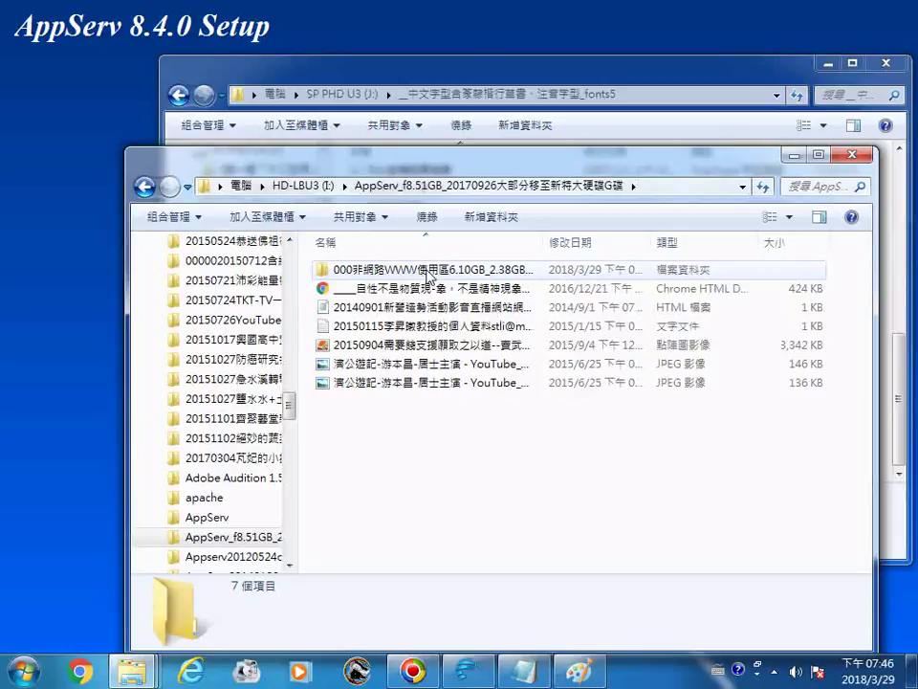
double_click(428, 272)
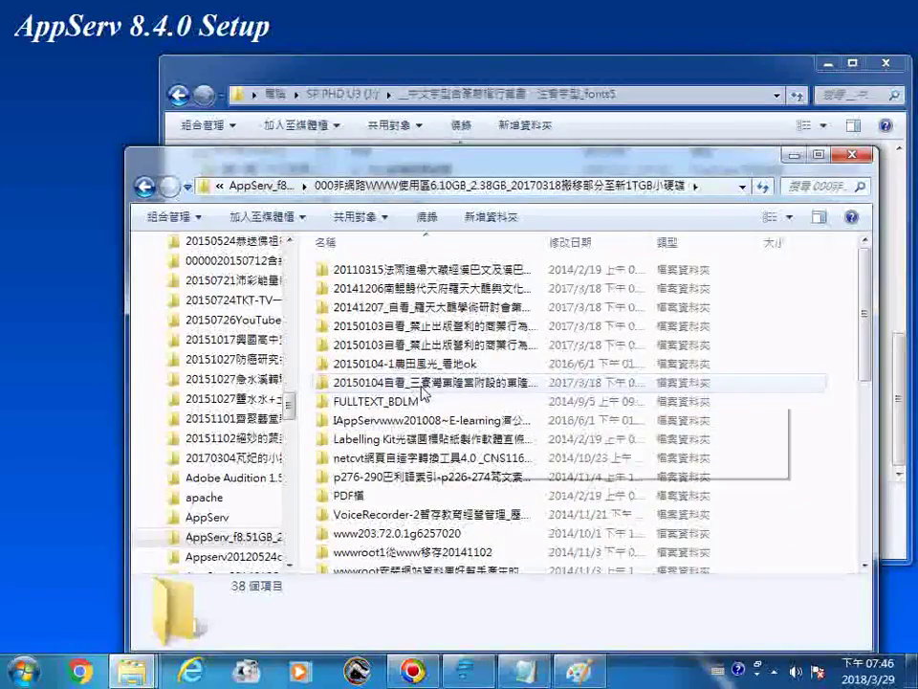
Check the combined size of the six folders from 20141206 through 20150104自看 in their properties
left_click(420, 383)
left_click(411, 288, "shift")
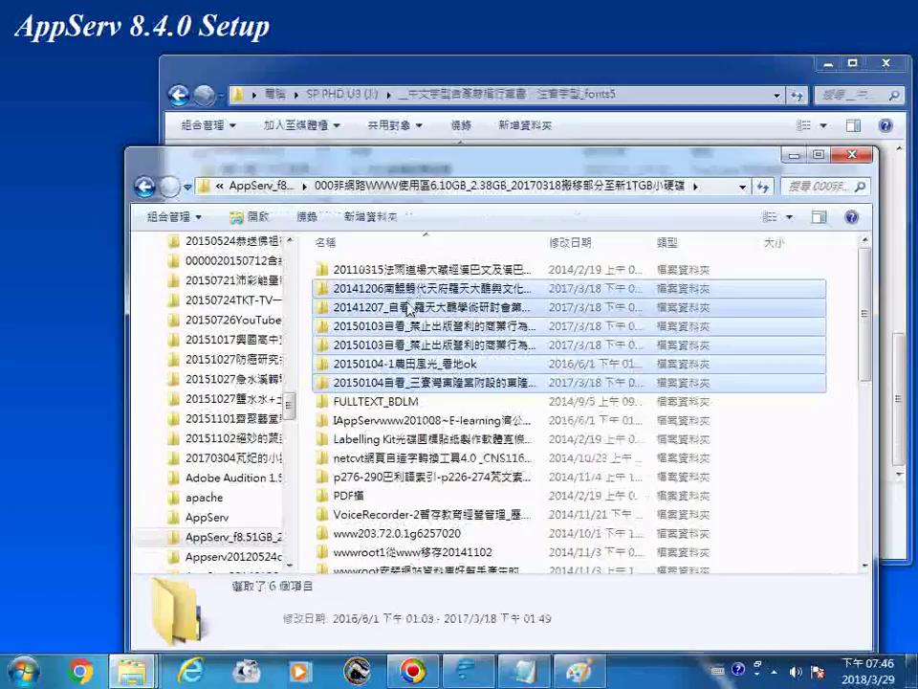
right_click(409, 303)
left_click(469, 521)
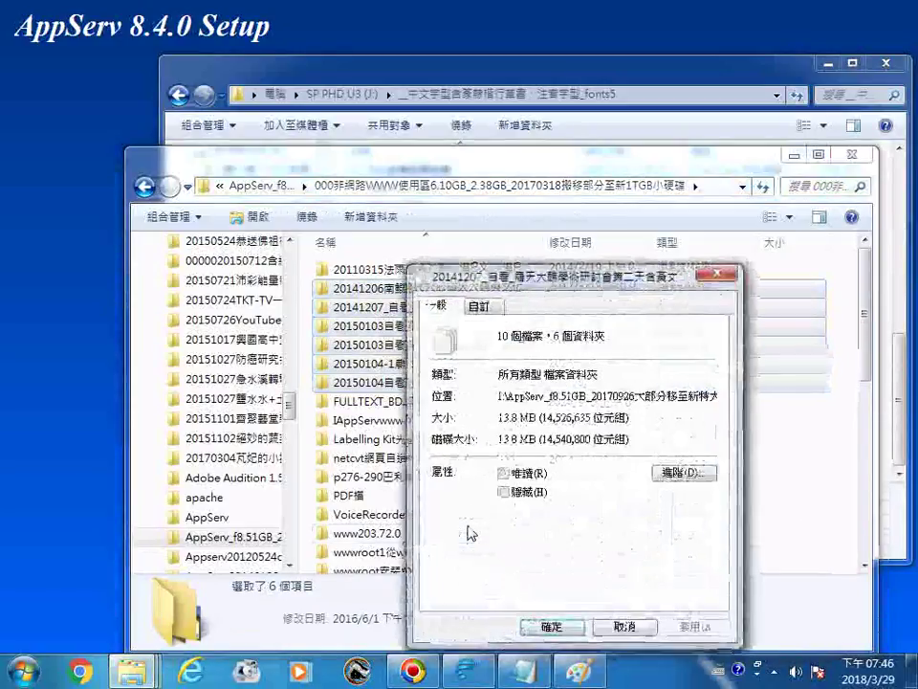
left_click(719, 277)
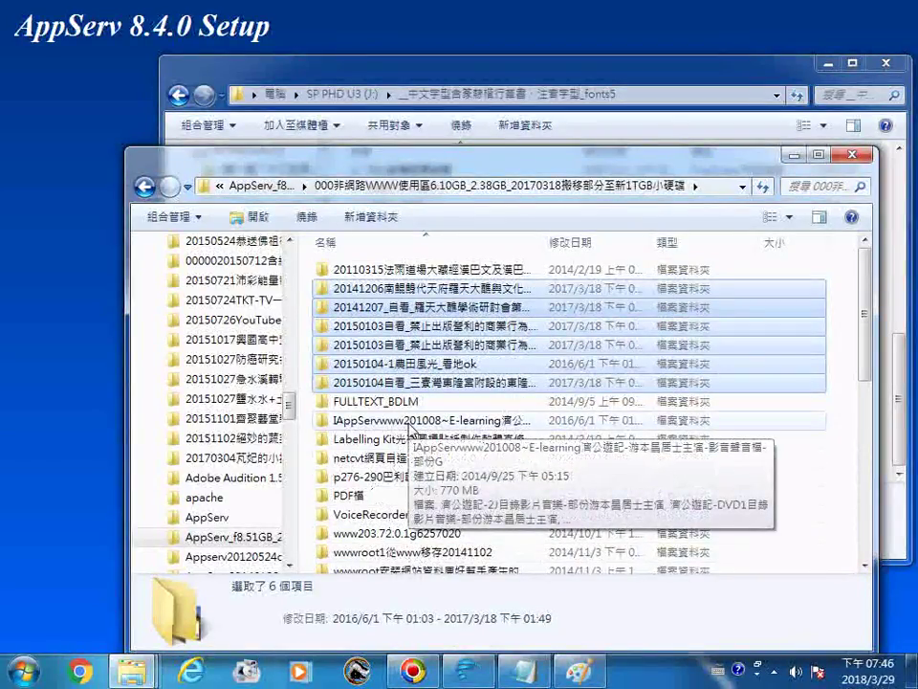
Delete the IAppServwww201008~E-learning濟公遊記 folder to the Recycle Bin
left_click(409, 421)
right_click(409, 426)
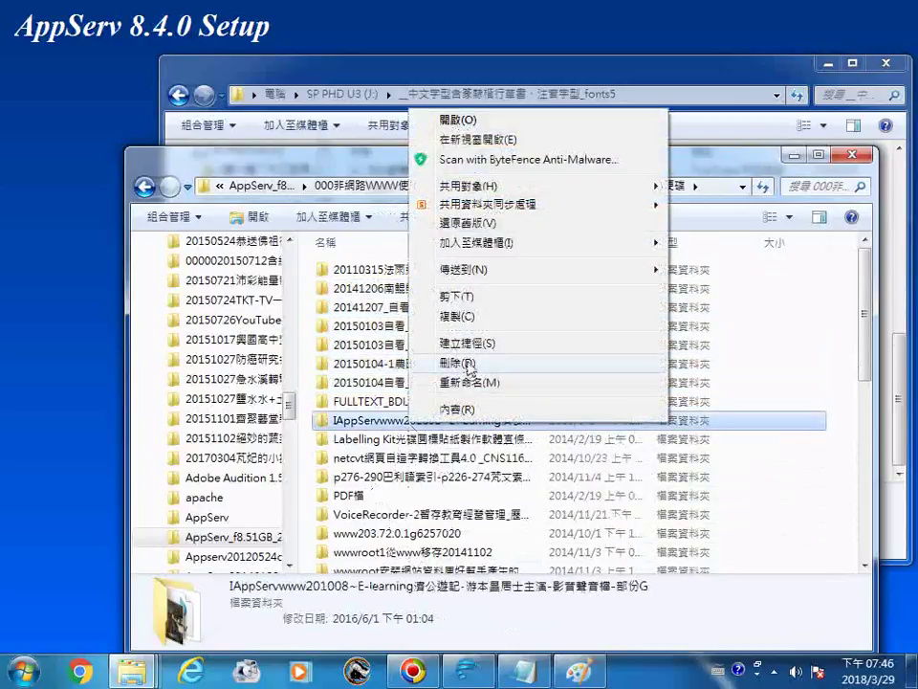
left_click(453, 364)
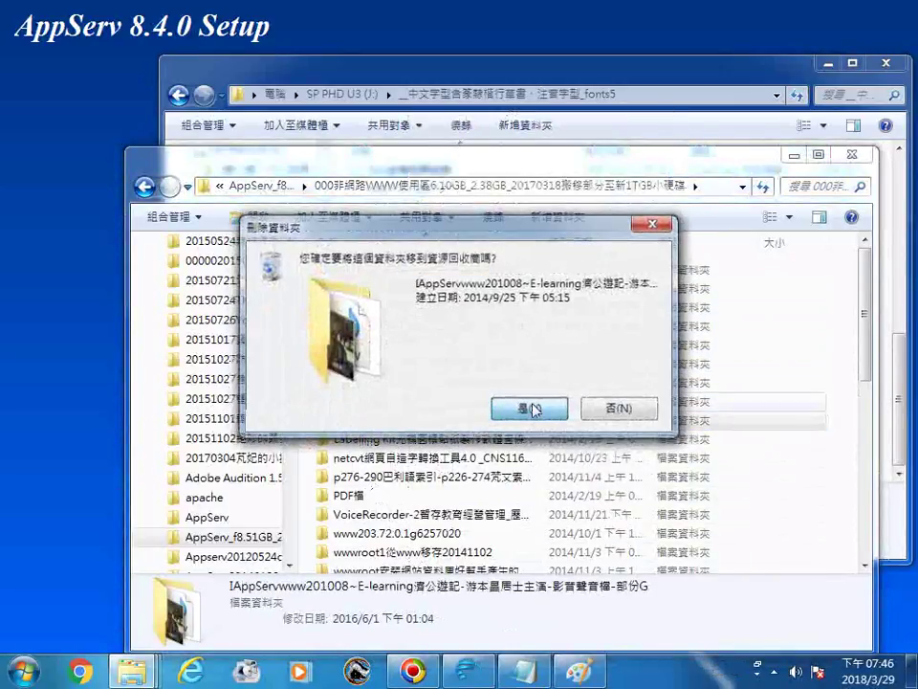
left_click(532, 408)
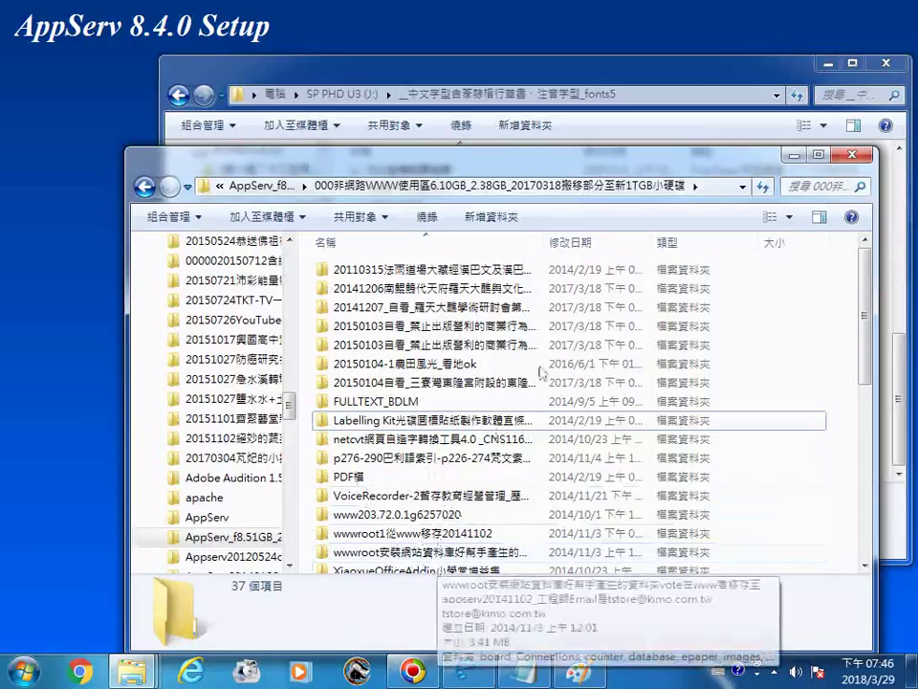
Minimize both folder windows and reload the installer's Choose Install Location page to recheck the available space
left_click(794, 156)
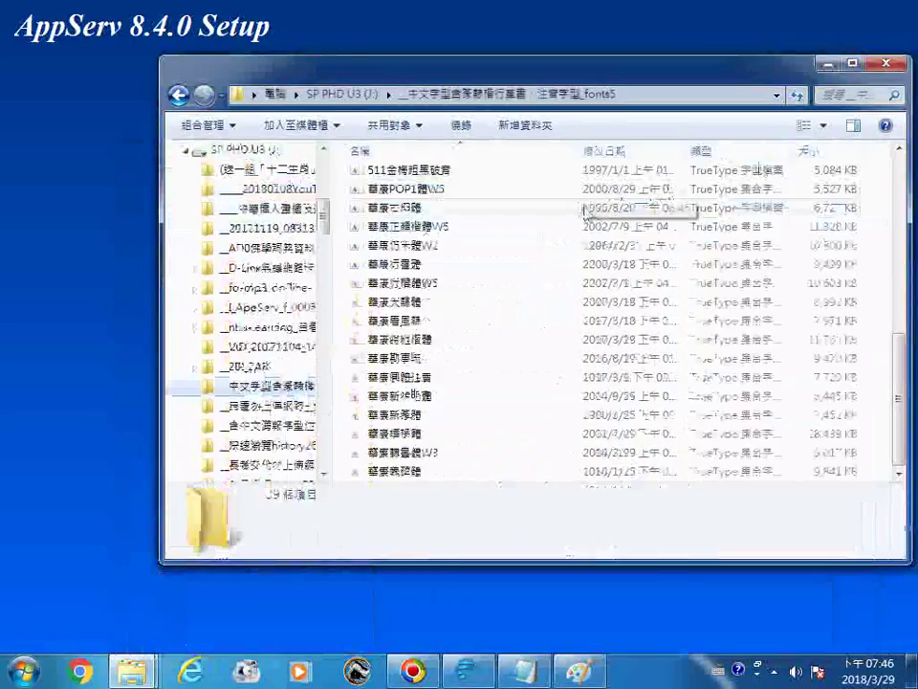
left_click_drag(743, 72, 720, 95)
left_click_drag(650, 91, 428, 173)
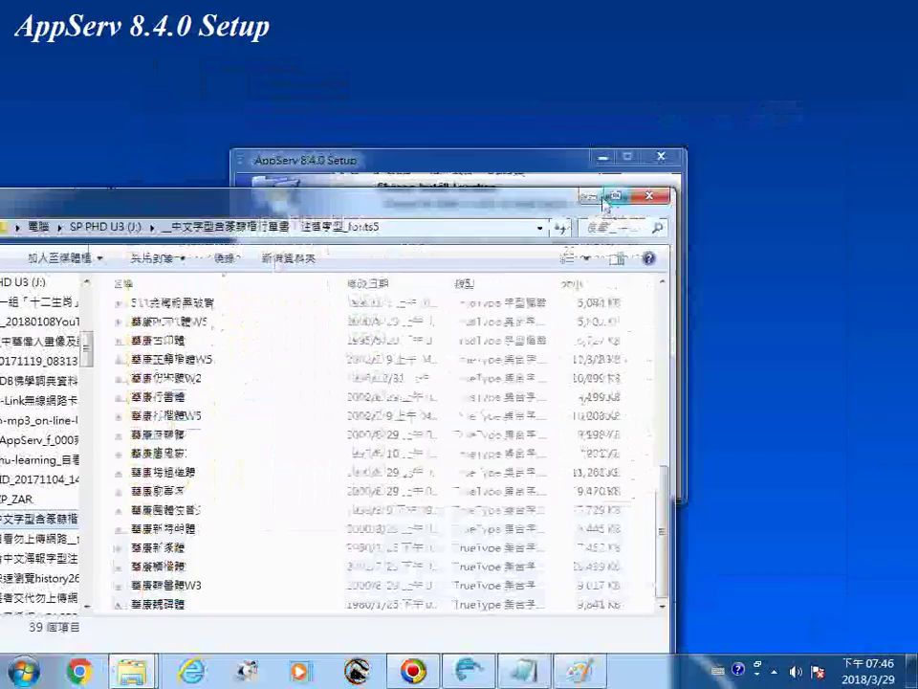
left_click(585, 173)
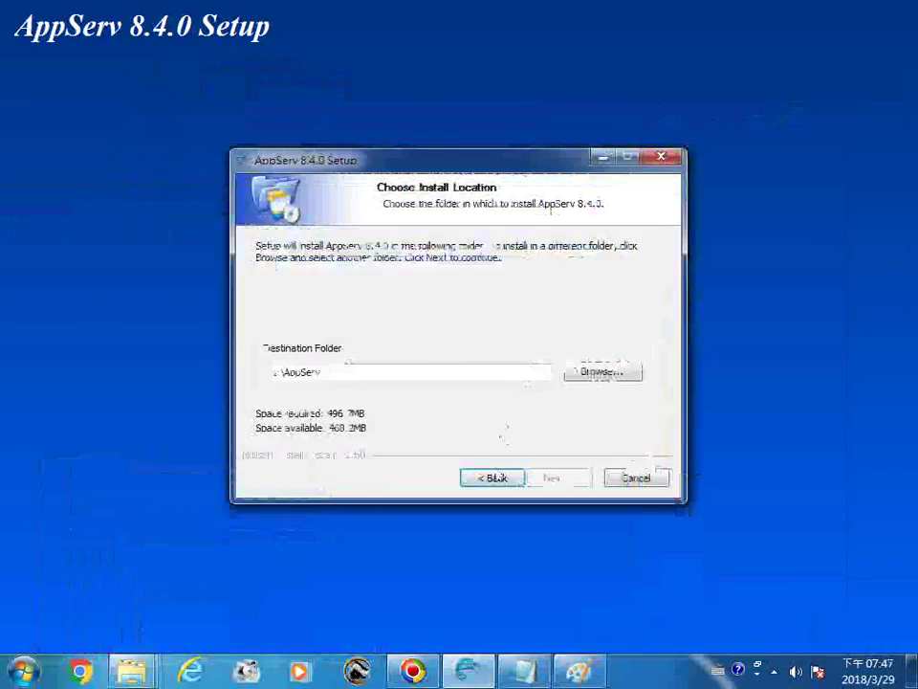
left_click(489, 480)
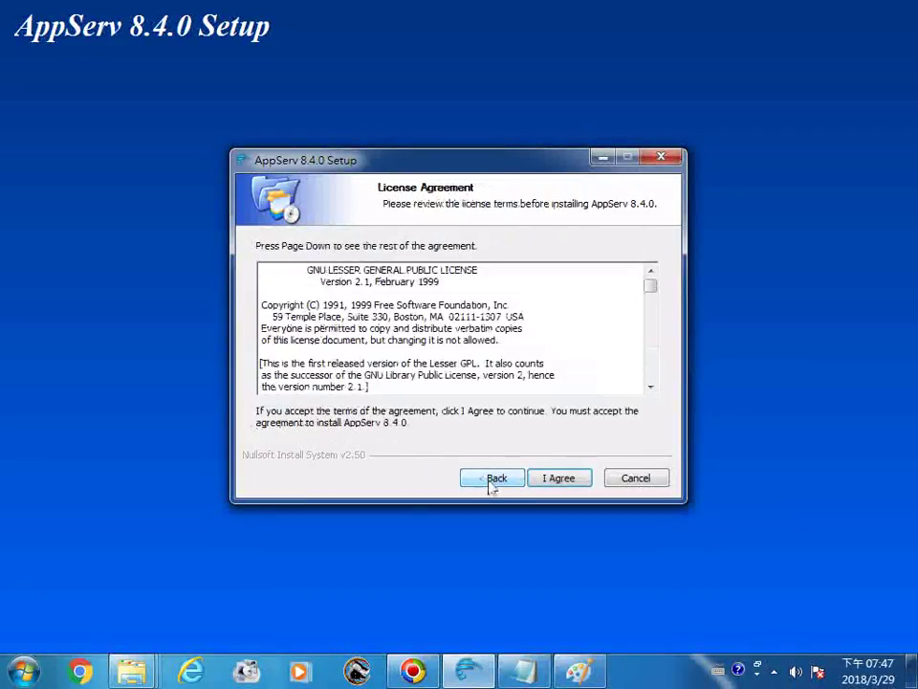
left_click(556, 478)
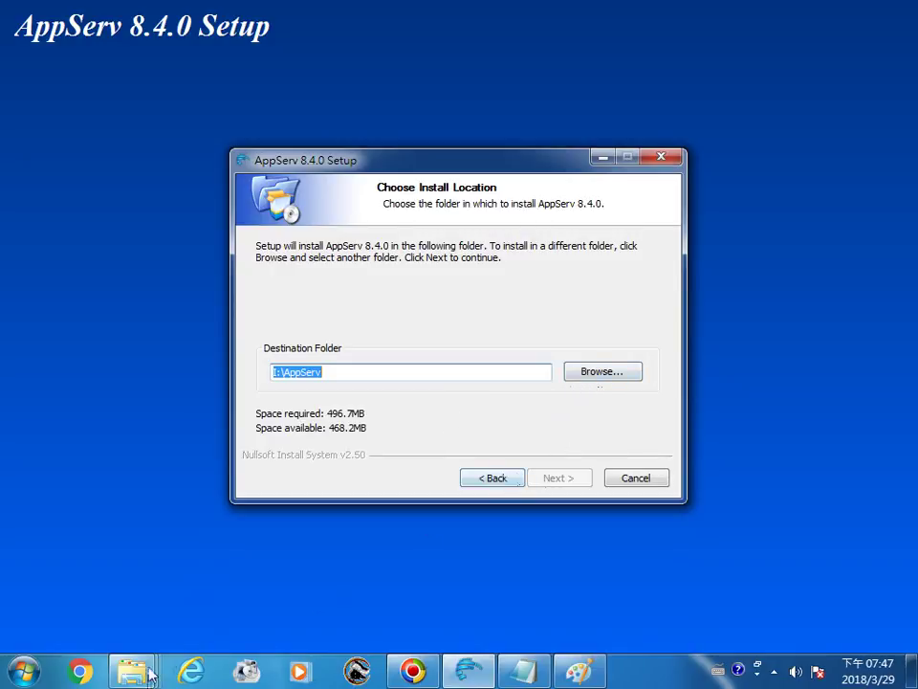
Open the Recycle Bin from the desktop location, empty it permanently, and close its window
mouse_move(117, 679)
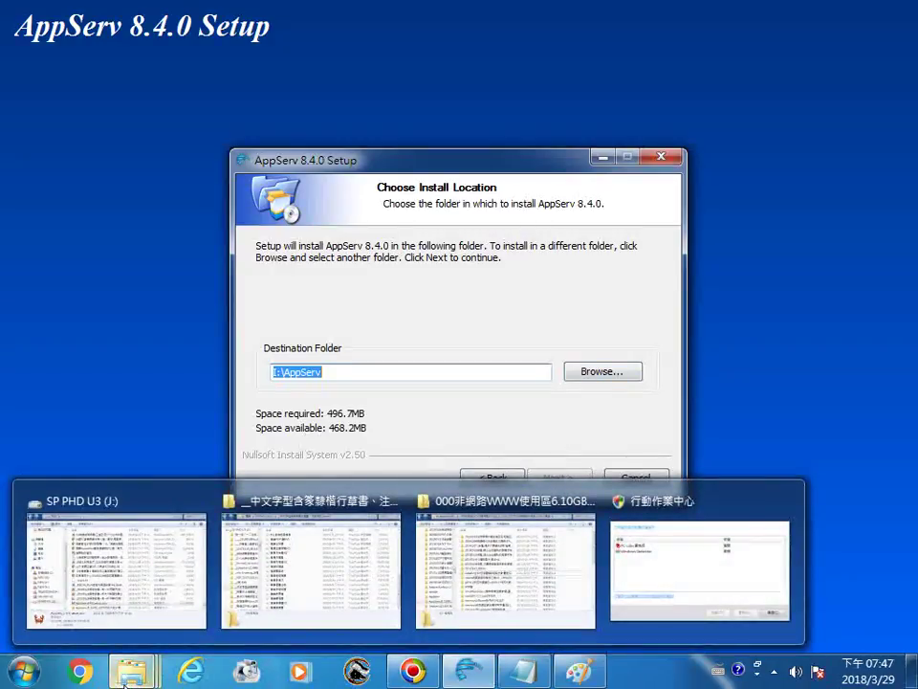
left_click(23, 675)
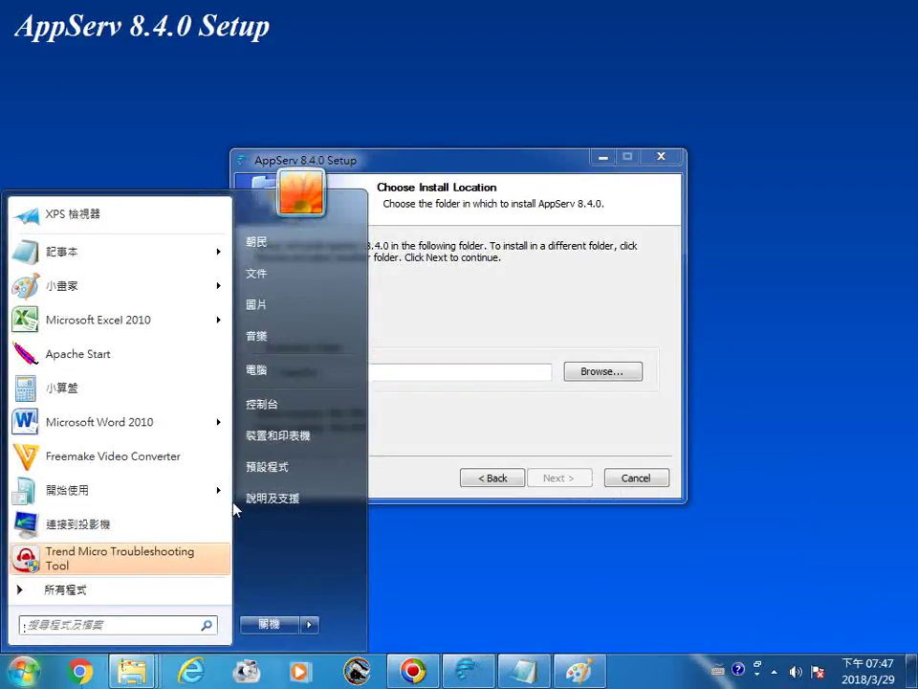
key("Escape")
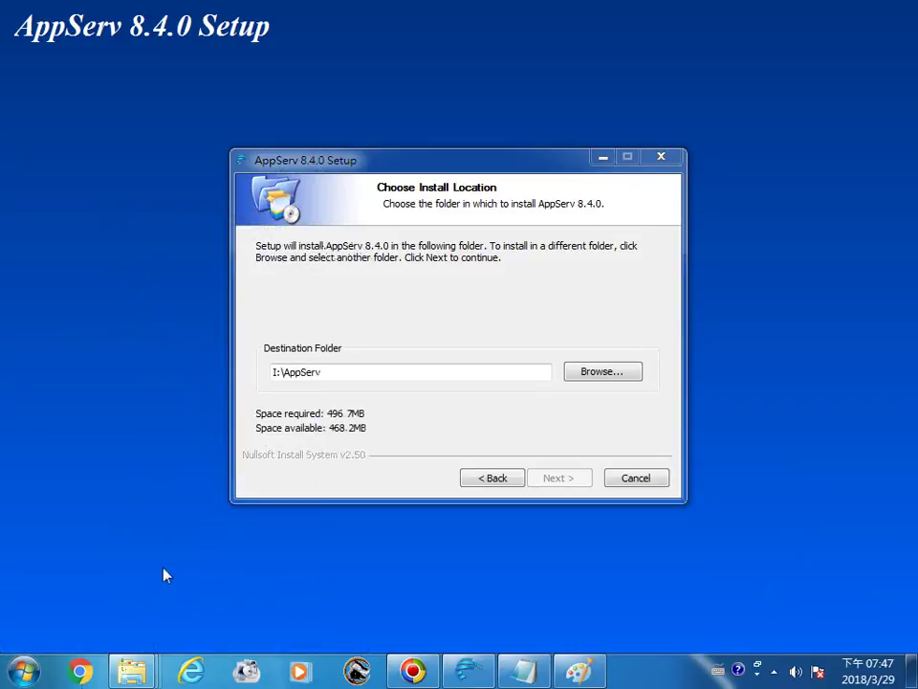
key("super")
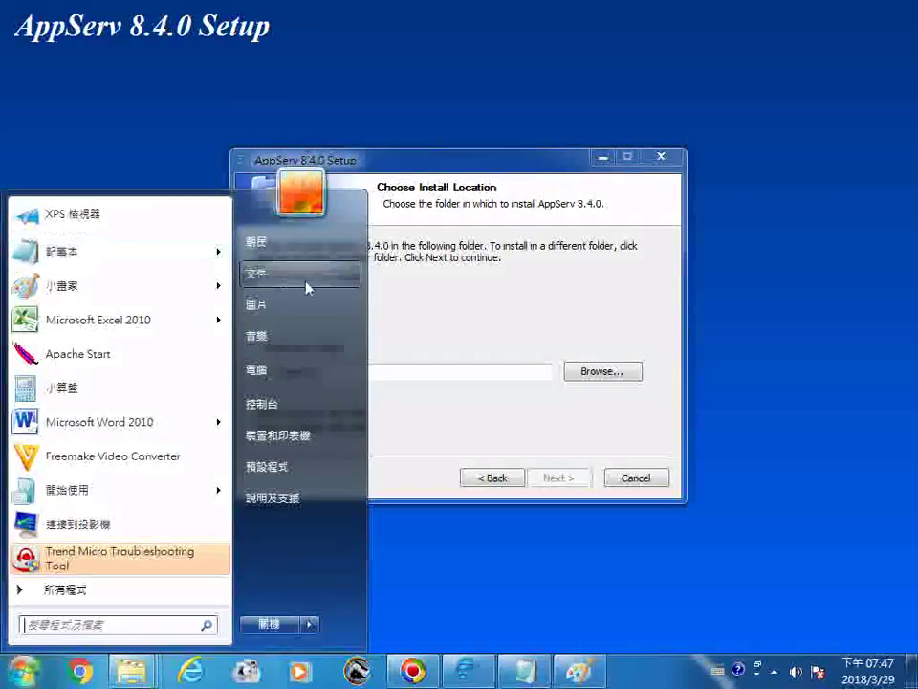
left_click(250, 308)
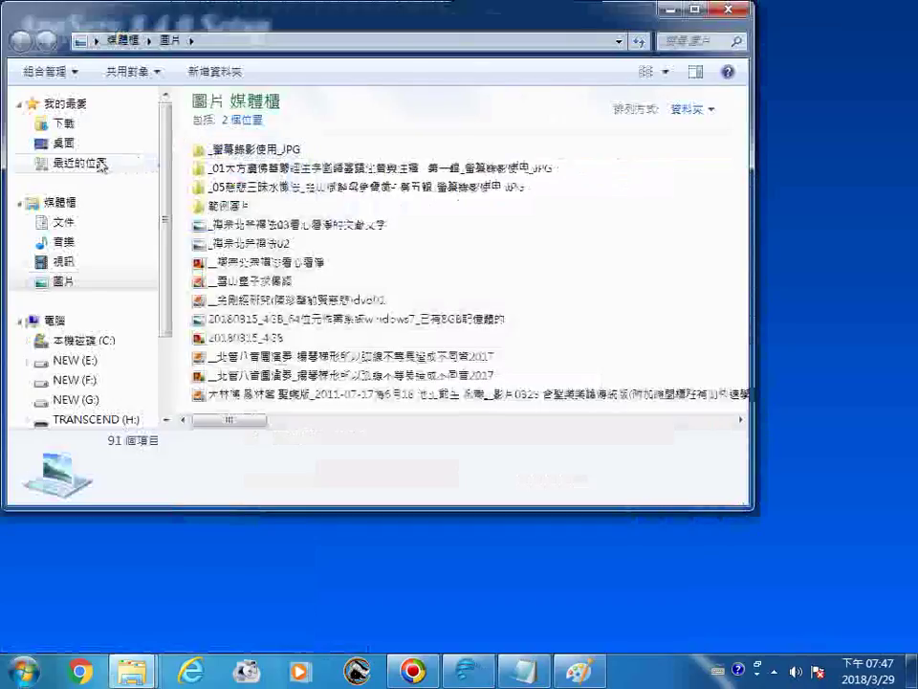
left_click(59, 142)
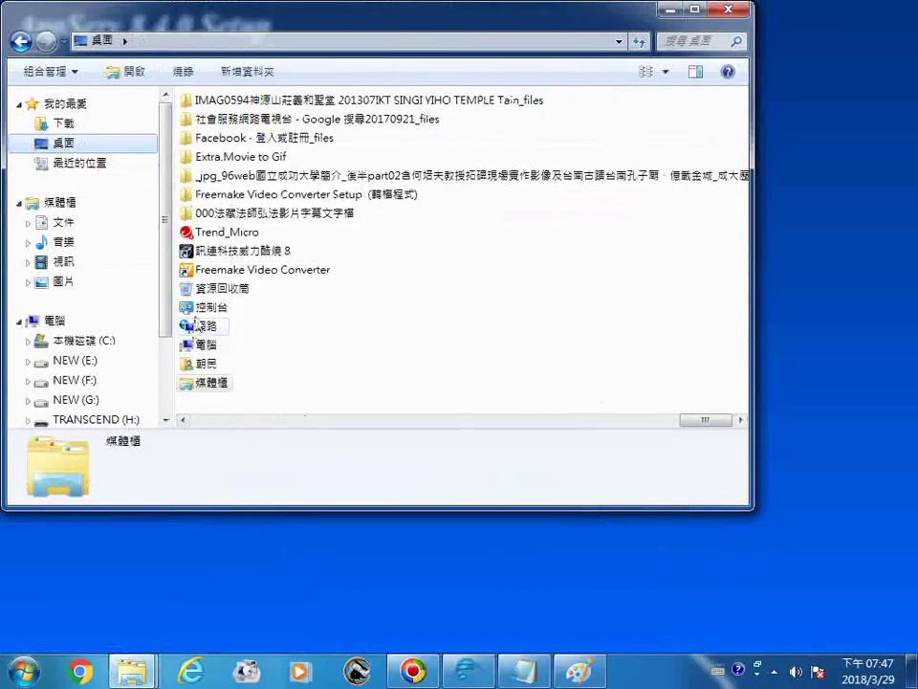
double_click(222, 289)
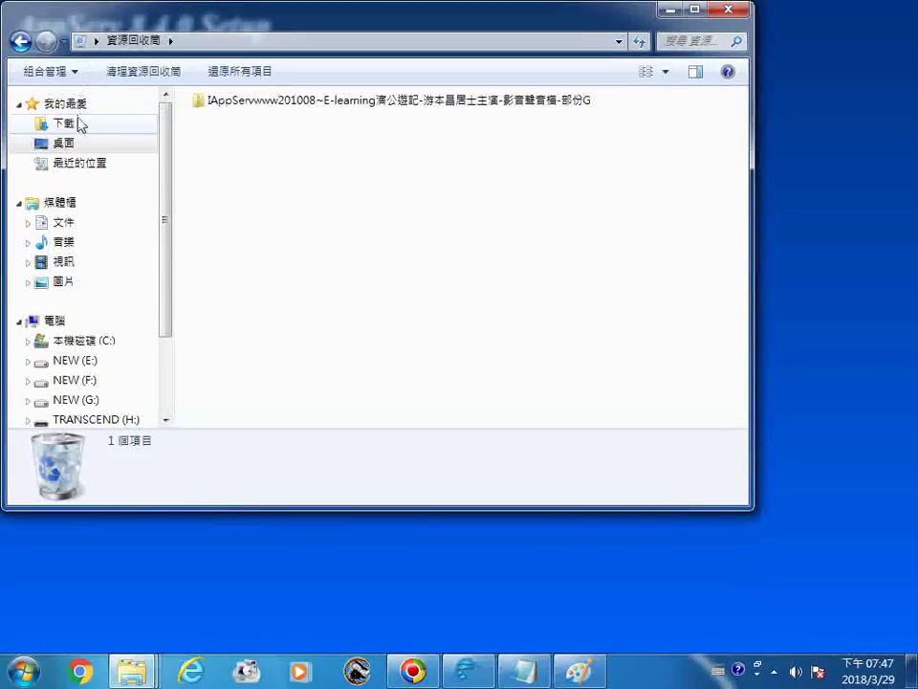
left_click(135, 74)
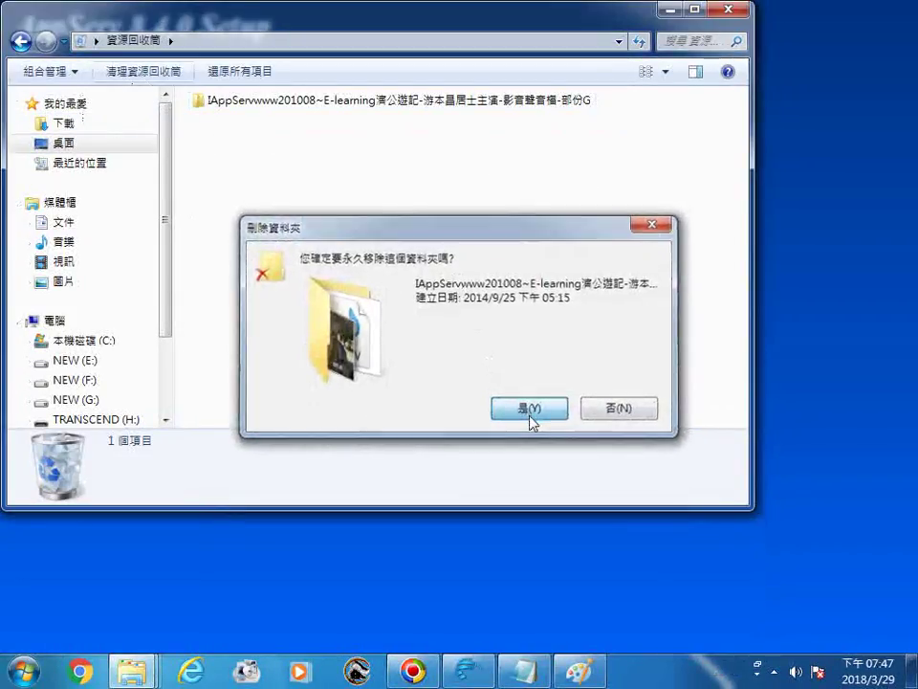
left_click(531, 411)
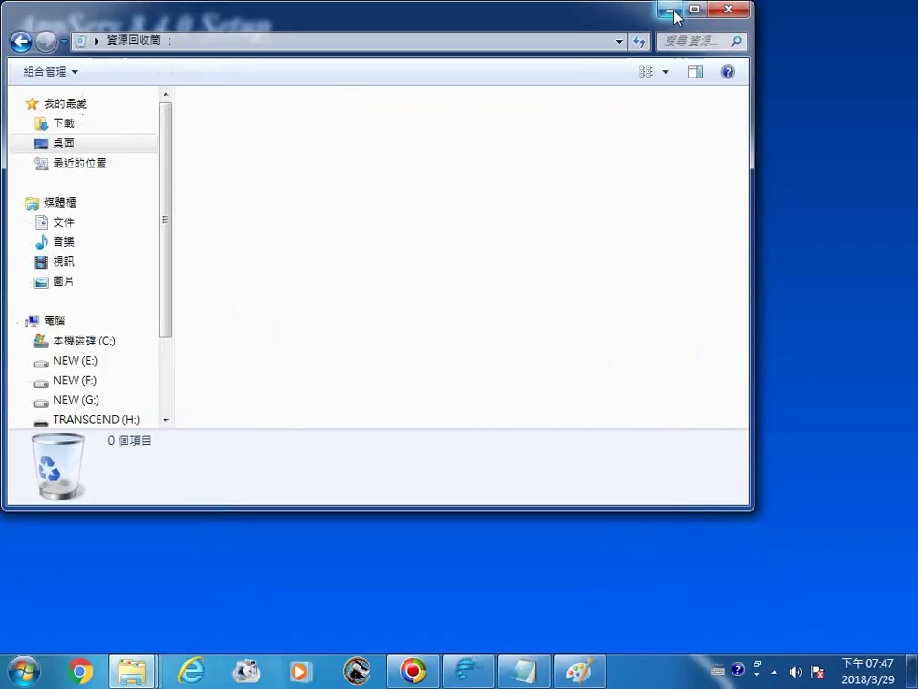
left_click(727, 11)
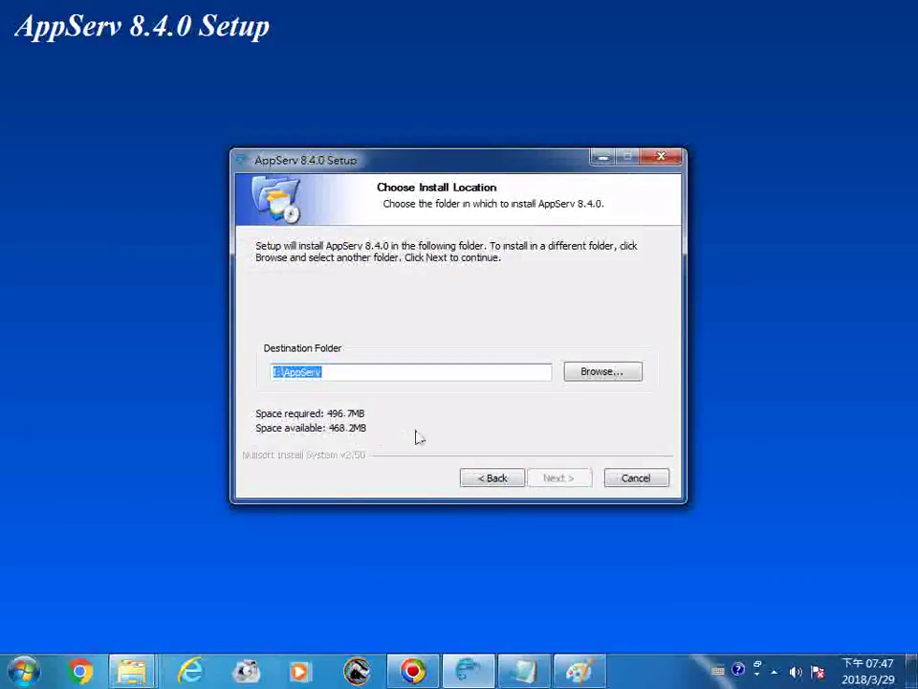
Reload the install location page, accept I:\AppServ as the destination, and continue with all four AppServ components selected
left_click(497, 478)
left_click(535, 478)
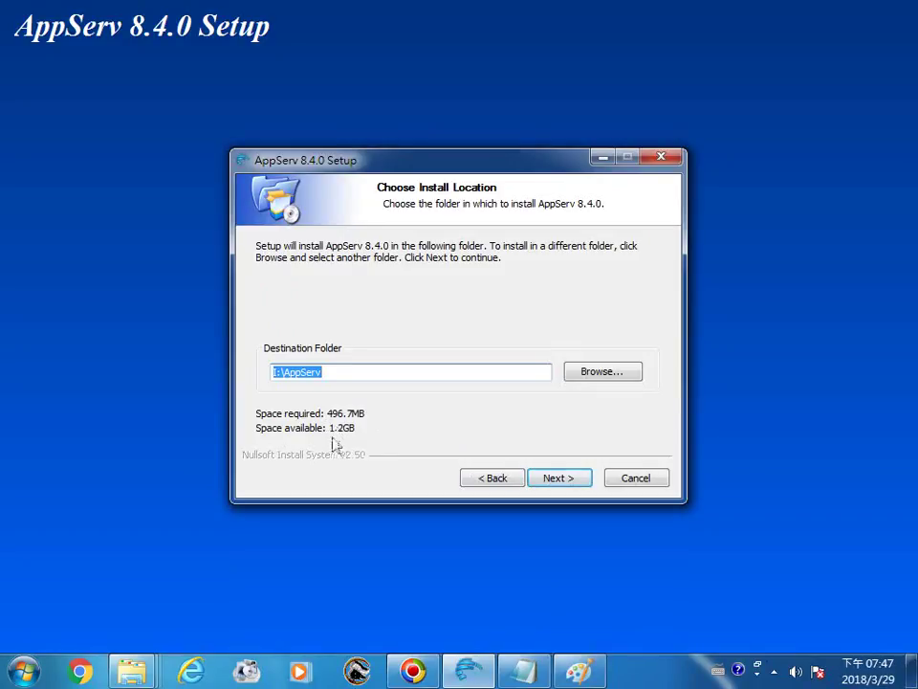
left_click(559, 478)
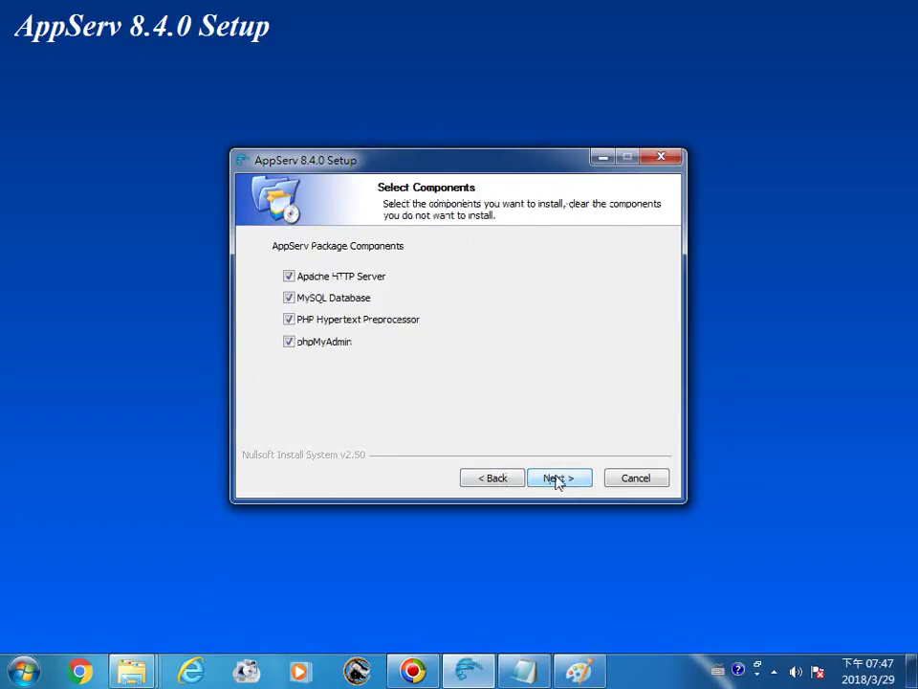
left_click(557, 478)
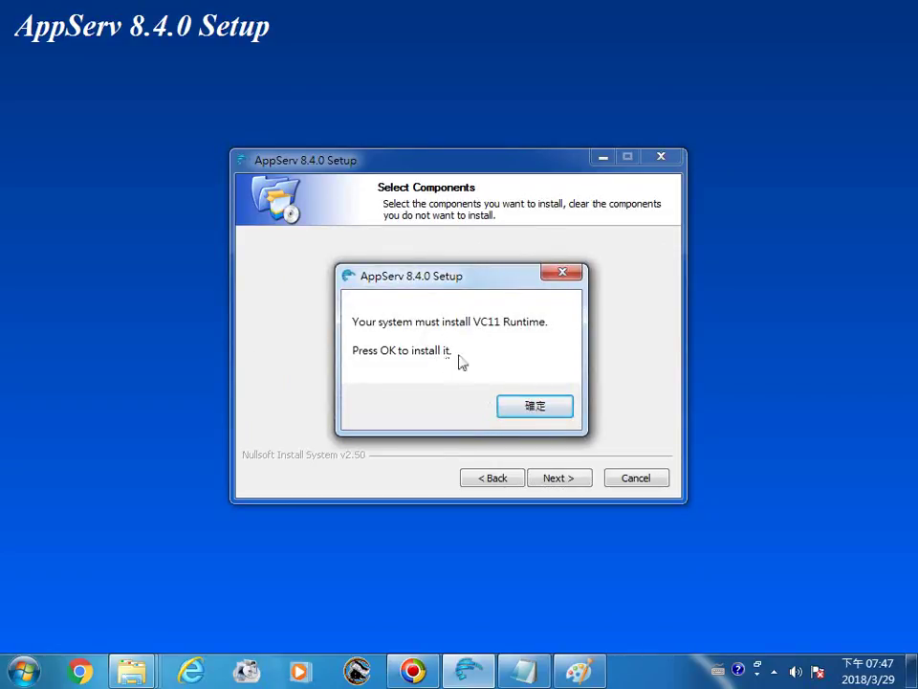
Accept the VC11 Runtime prompt, agree to the Visual C++ 2012 Redistributable (x86) license terms, and start its installation
left_click(534, 407)
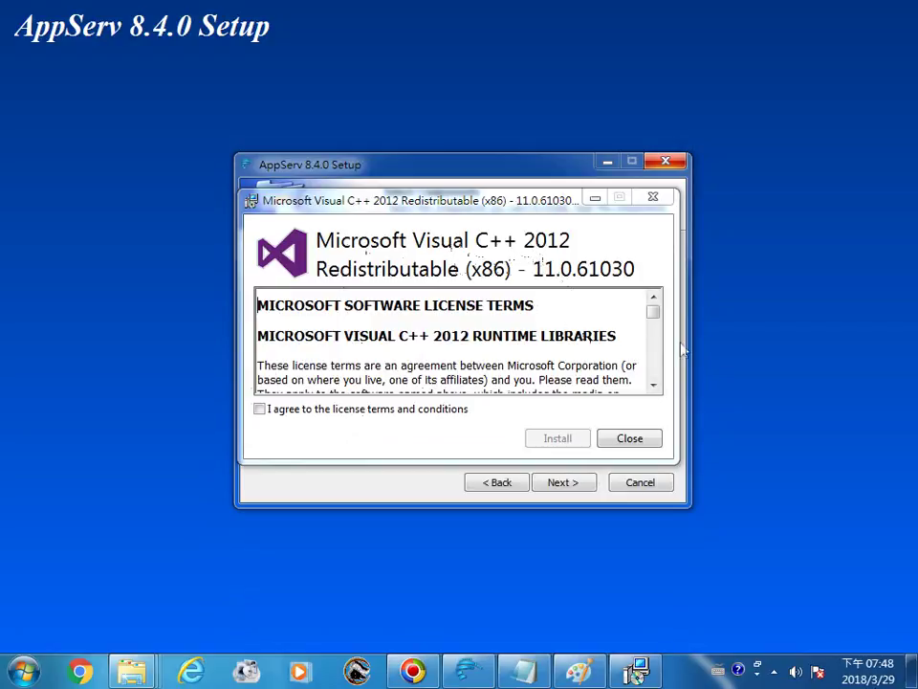
left_click(260, 410)
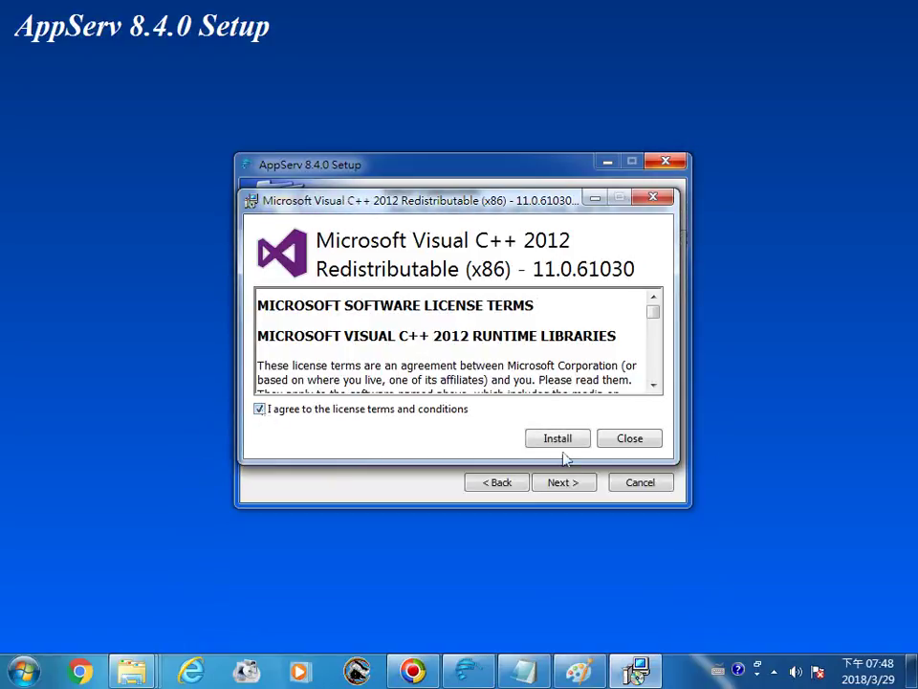
left_click(564, 438)
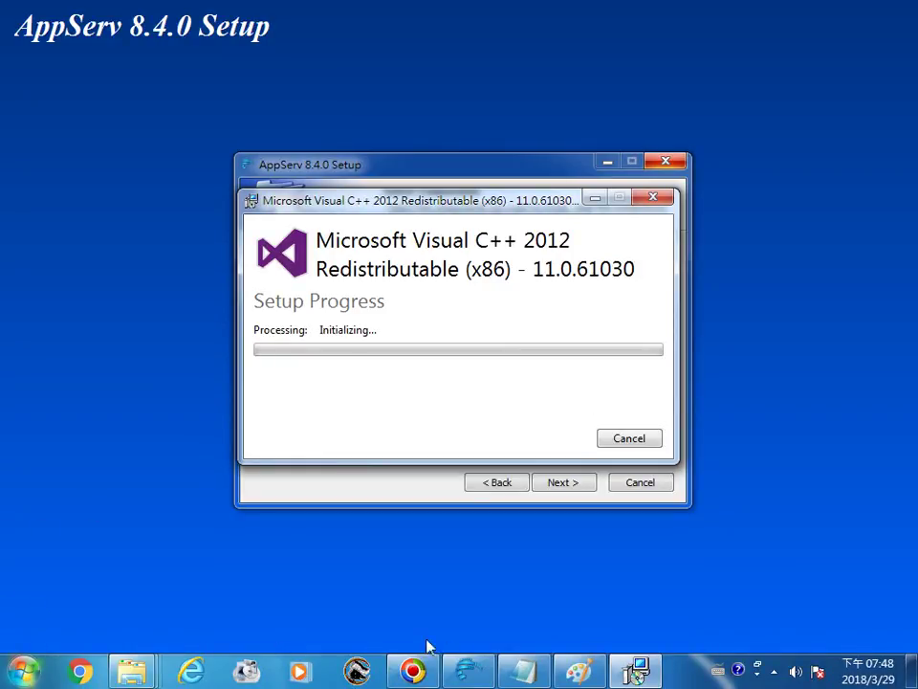
Switch to Paint and save the pasted screenshots in the Pictures library as a JPEG named _201803292;304
left_click(571, 678)
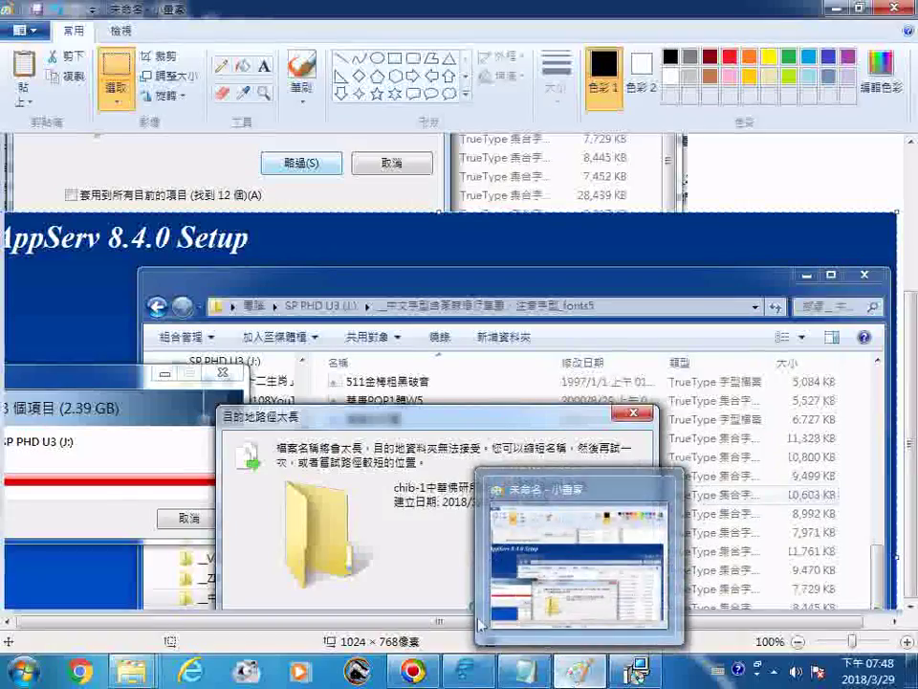
left_click(37, 34)
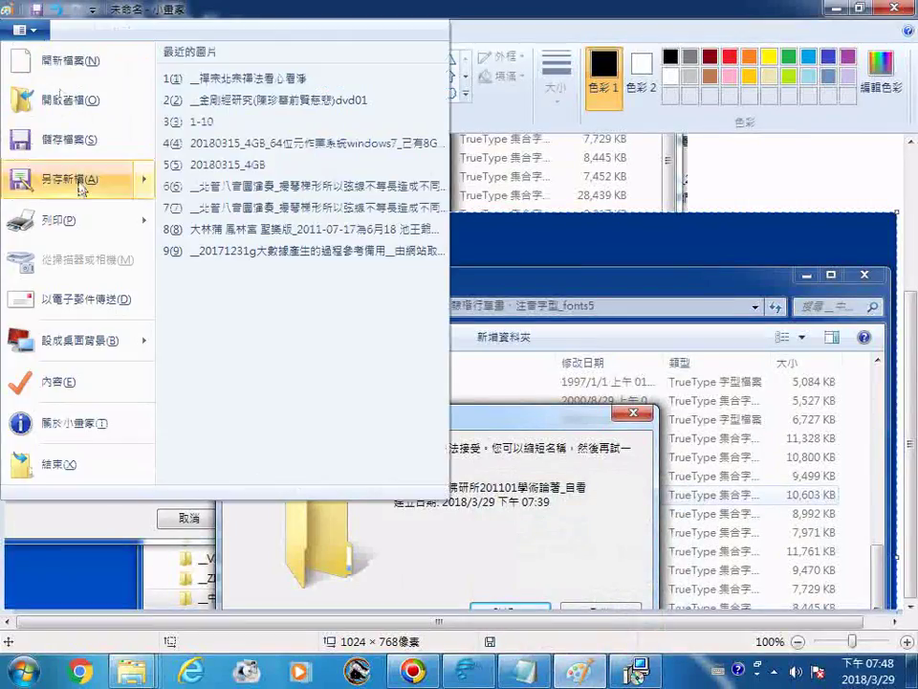
left_click(86, 181)
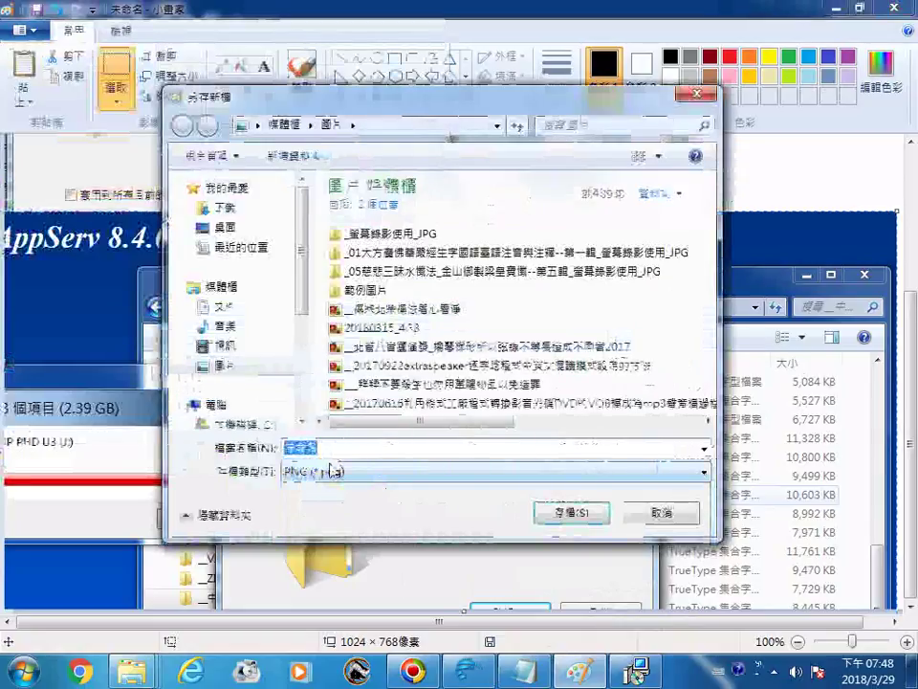
type("_")
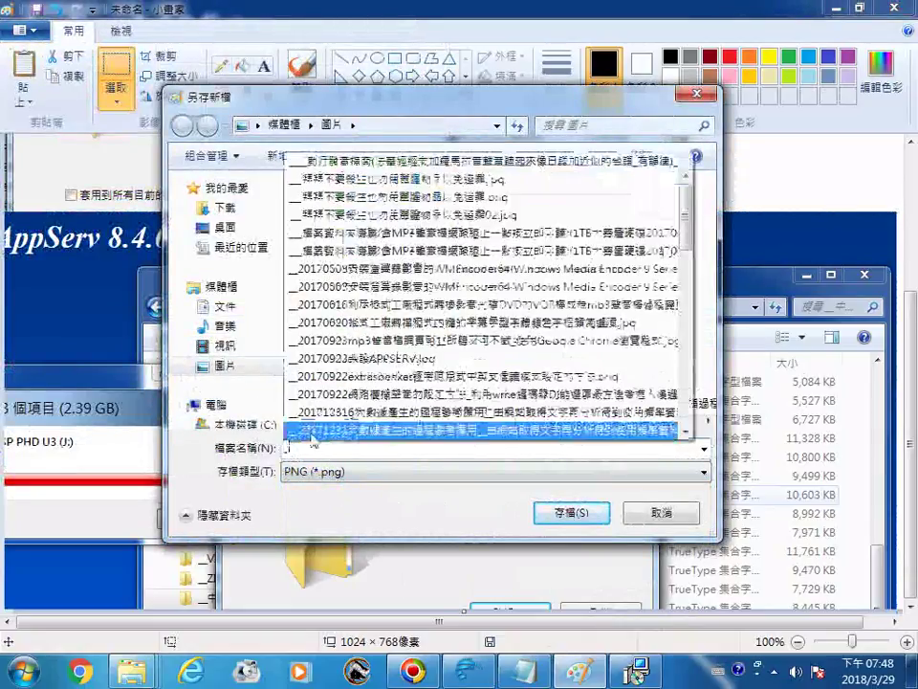
type("20180329")
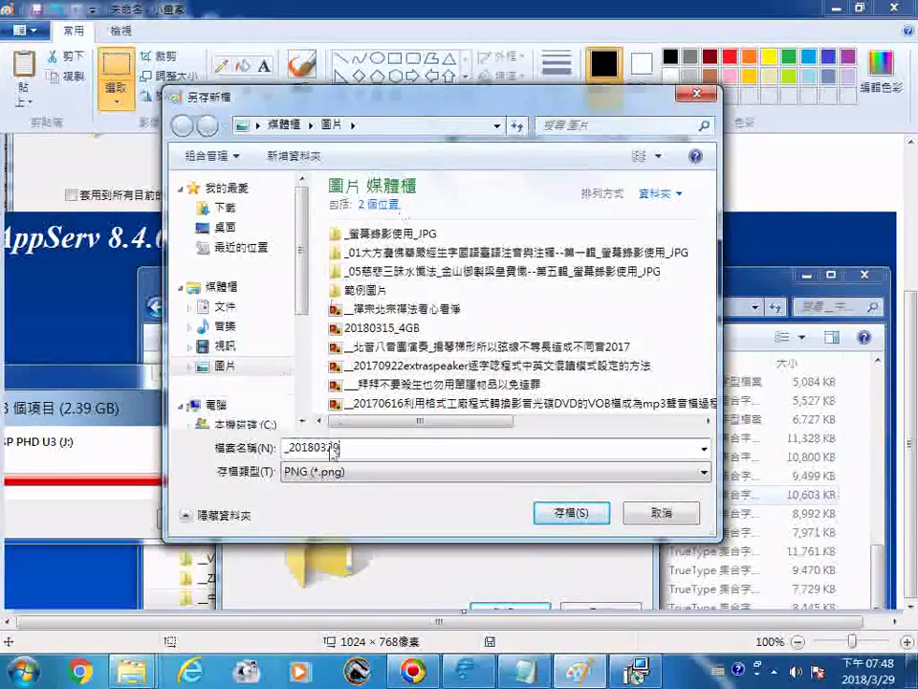
left_click(316, 471)
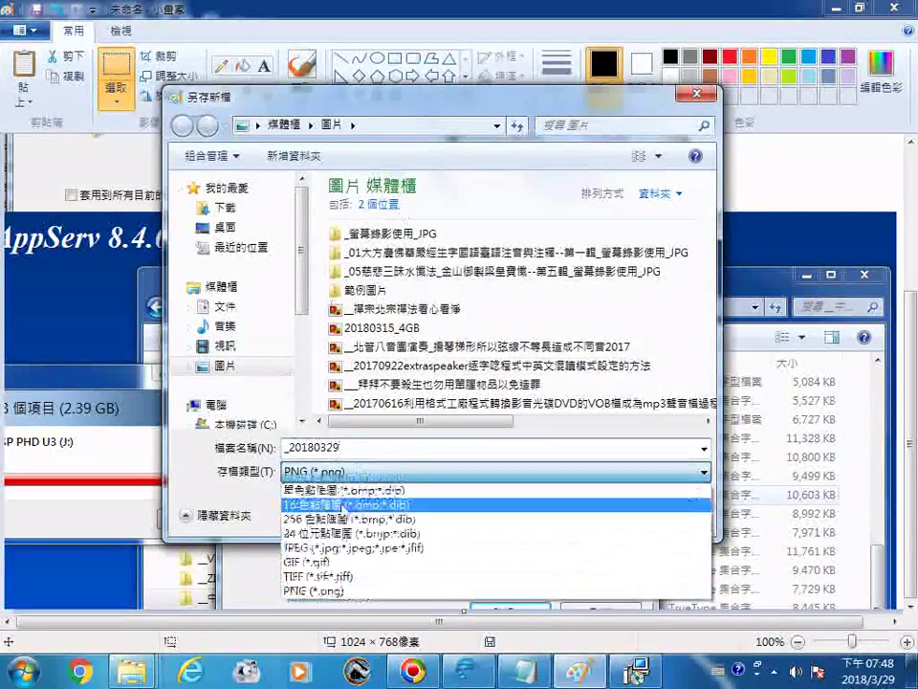
left_click(345, 548)
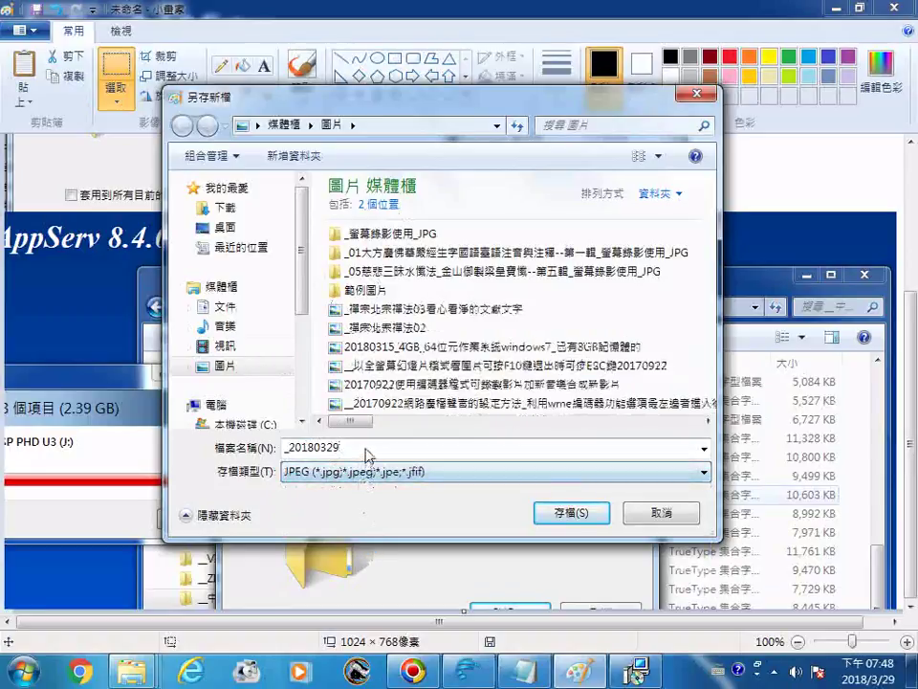
left_click(438, 443)
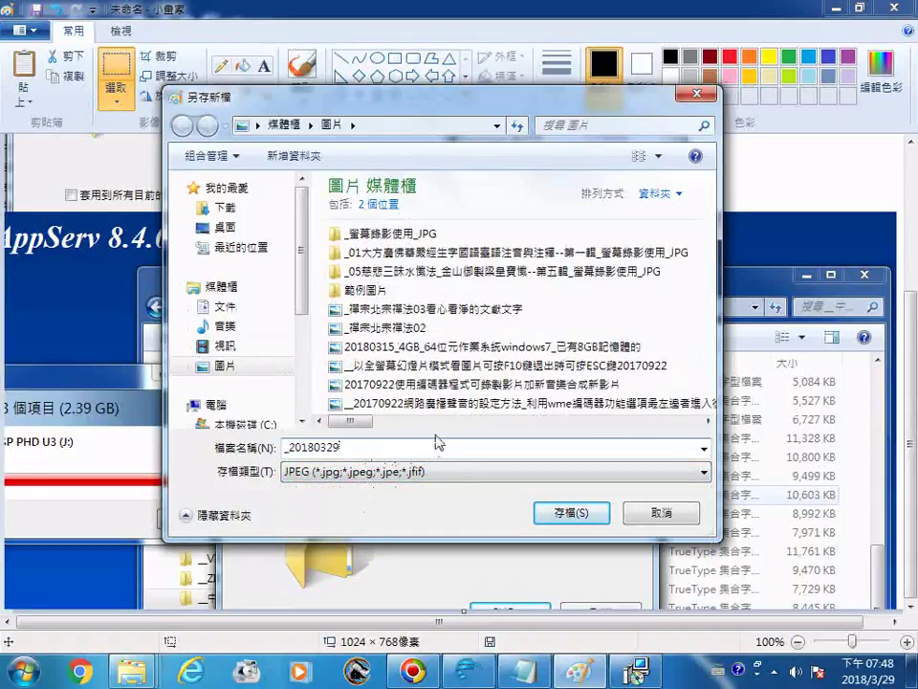
type("2")
key("ctrl+space")
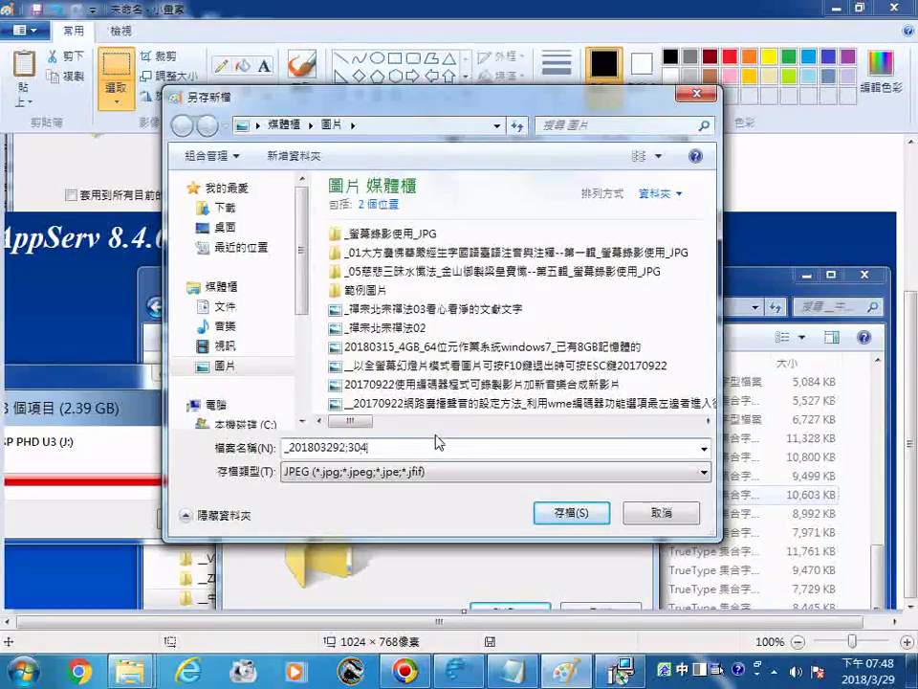
type(";304")
key("Return")
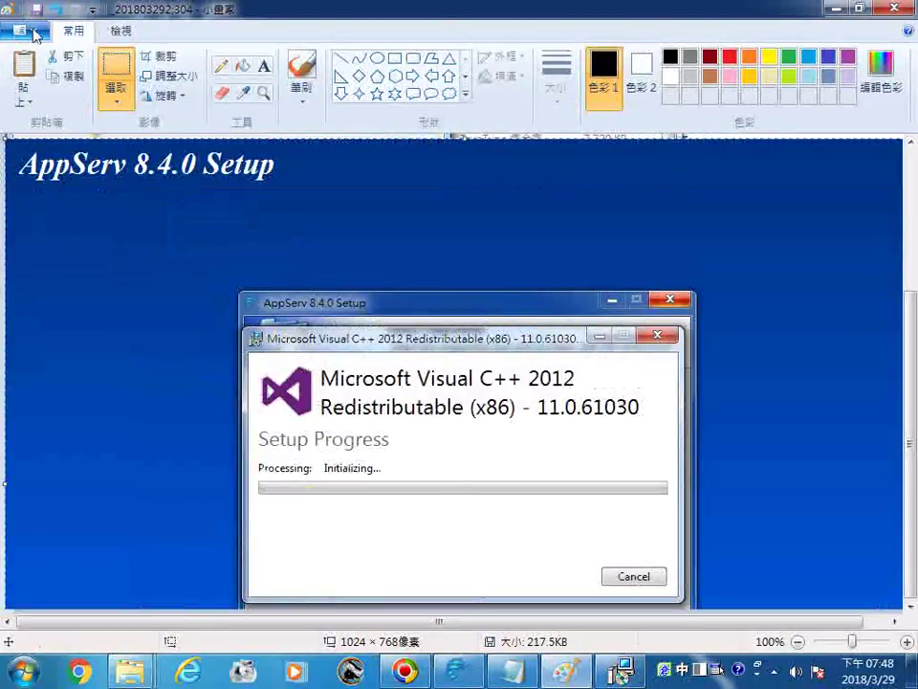
Save the Visual C++ 2012 setup screenshot in the Pictures library as a JPEG named _20180329_C++, and close Paint
left_click(23, 29)
left_click(86, 180)
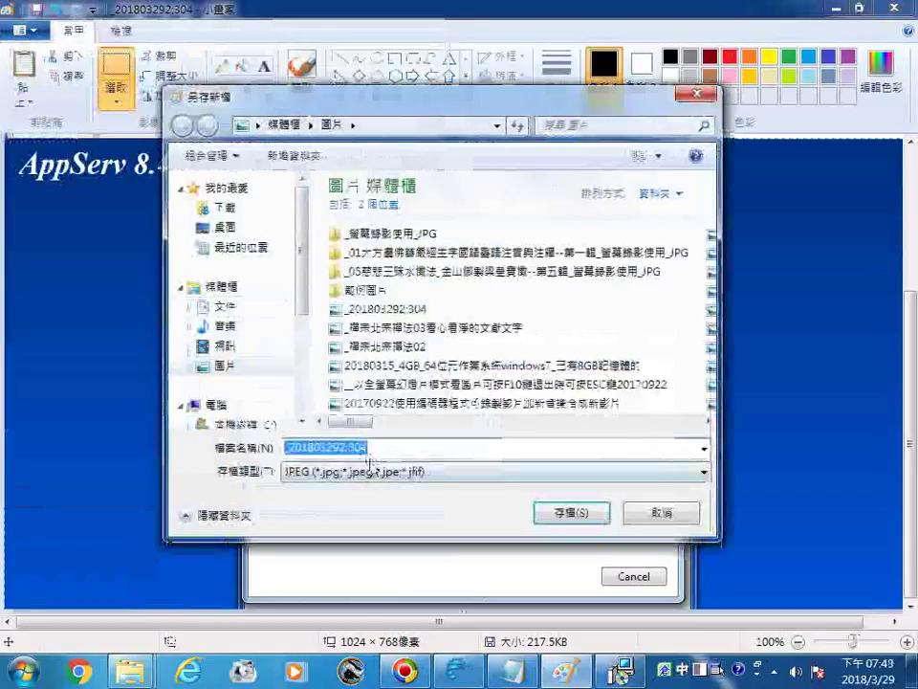
left_click_drag(339, 448, 373, 448)
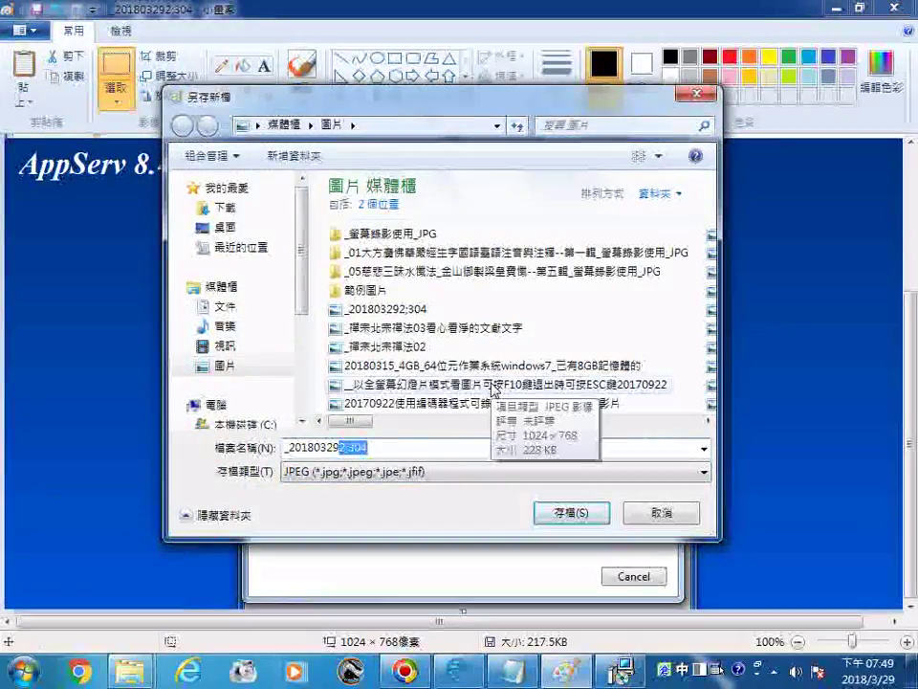
type("_")
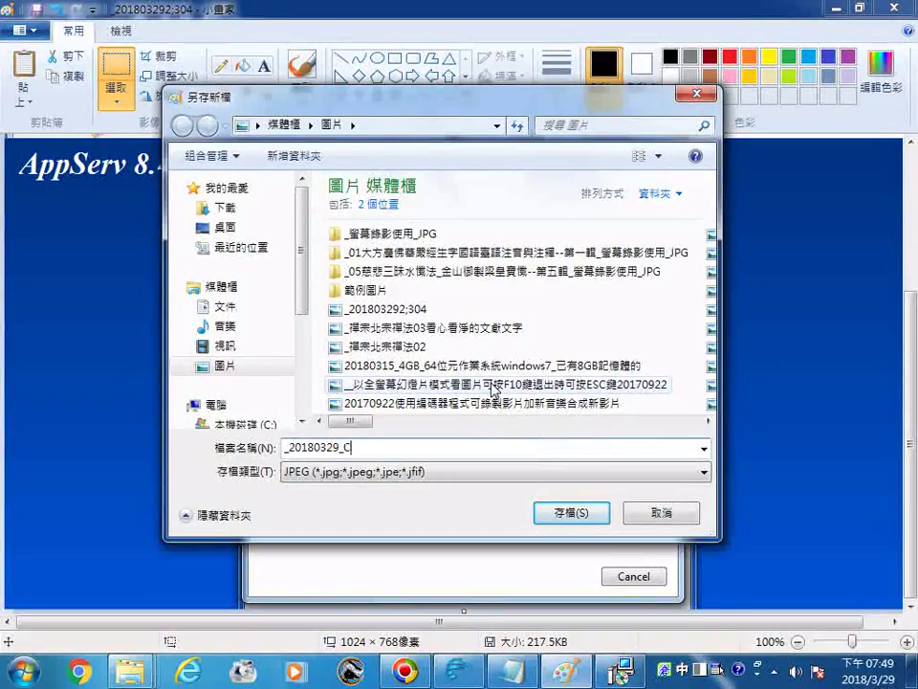
type("C++")
key("Return")
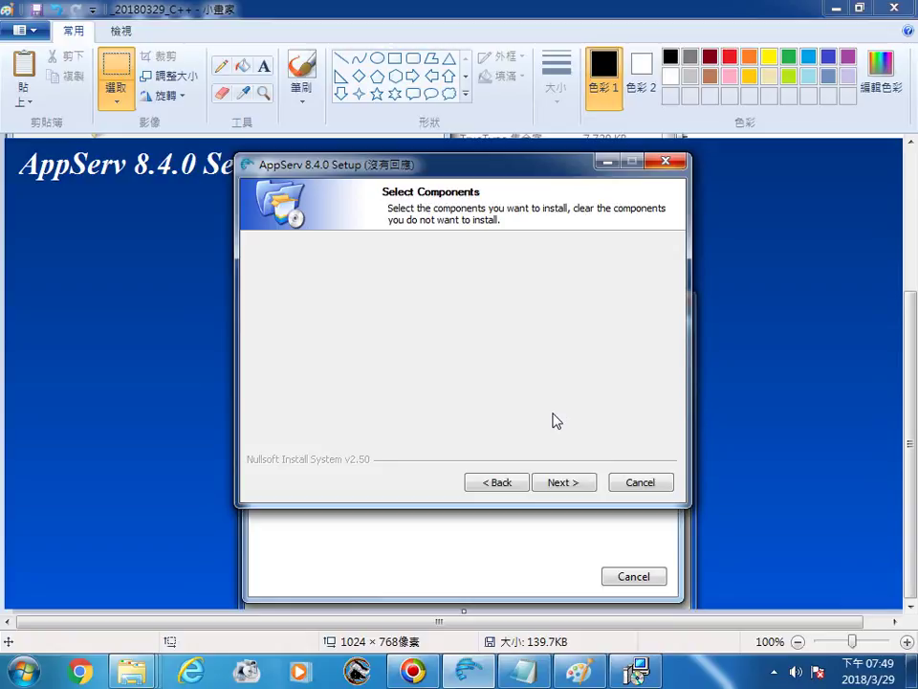
right_click(580, 671)
left_click(533, 620)
Close the finished Visual C++ 2012 Redistributable setup, accept the VC14 Runtime prompt, and continue from the component selection page
mouse_move(580, 670)
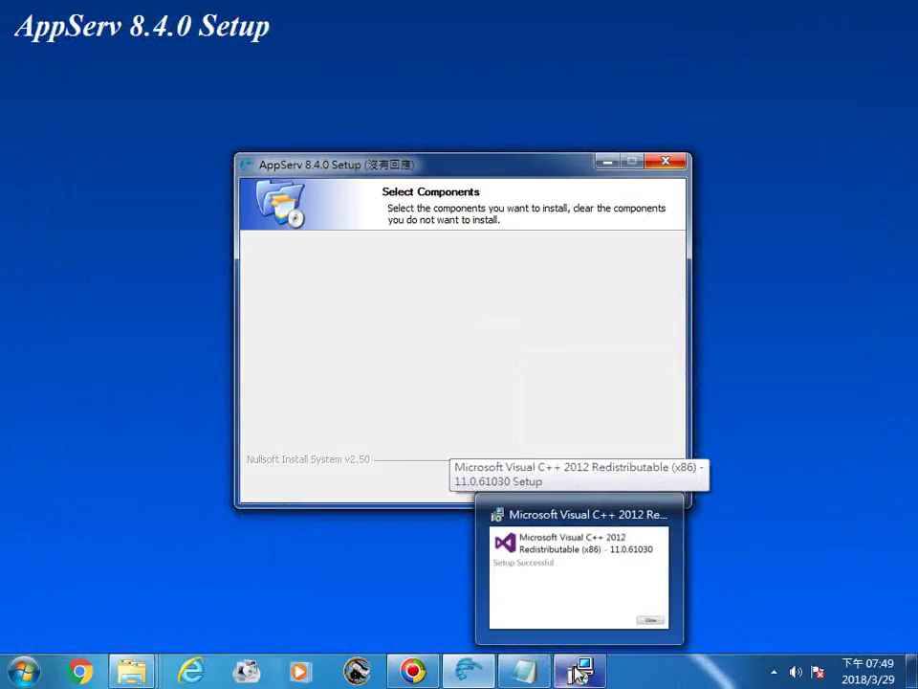
left_click(579, 670)
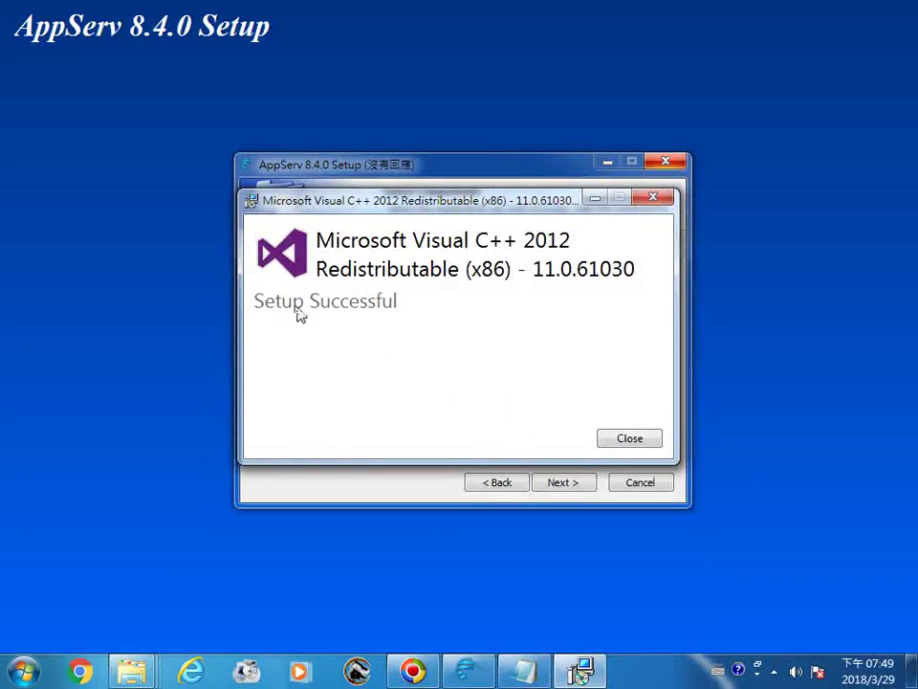
left_click(637, 445)
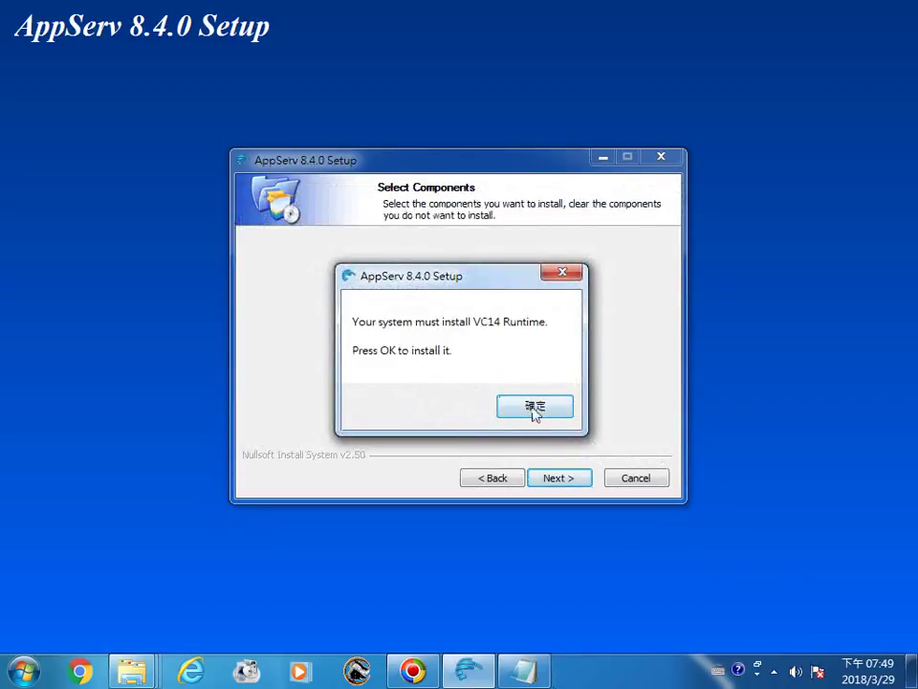
left_click(534, 407)
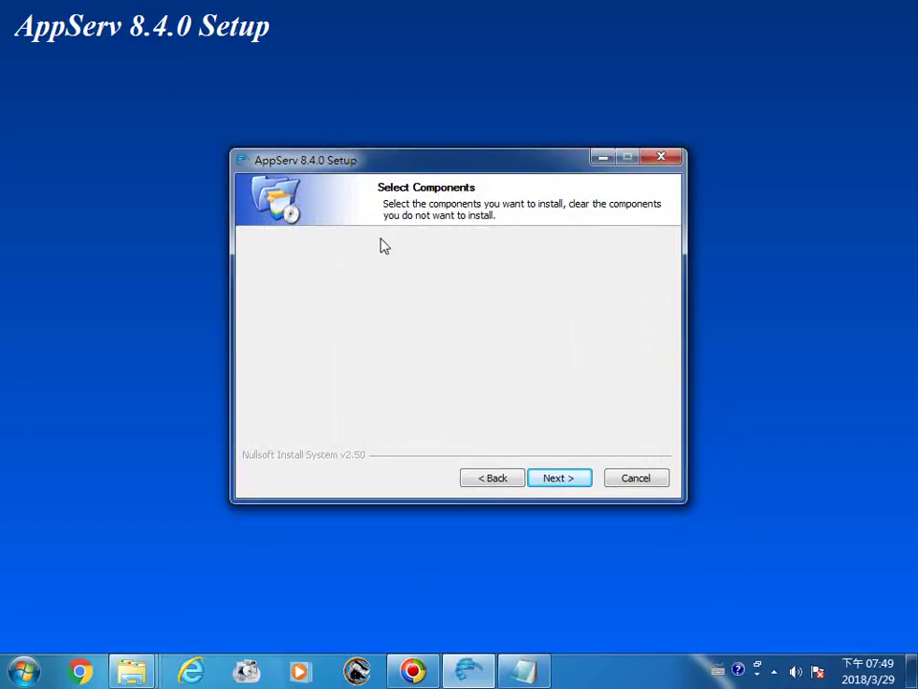
left_click(551, 483)
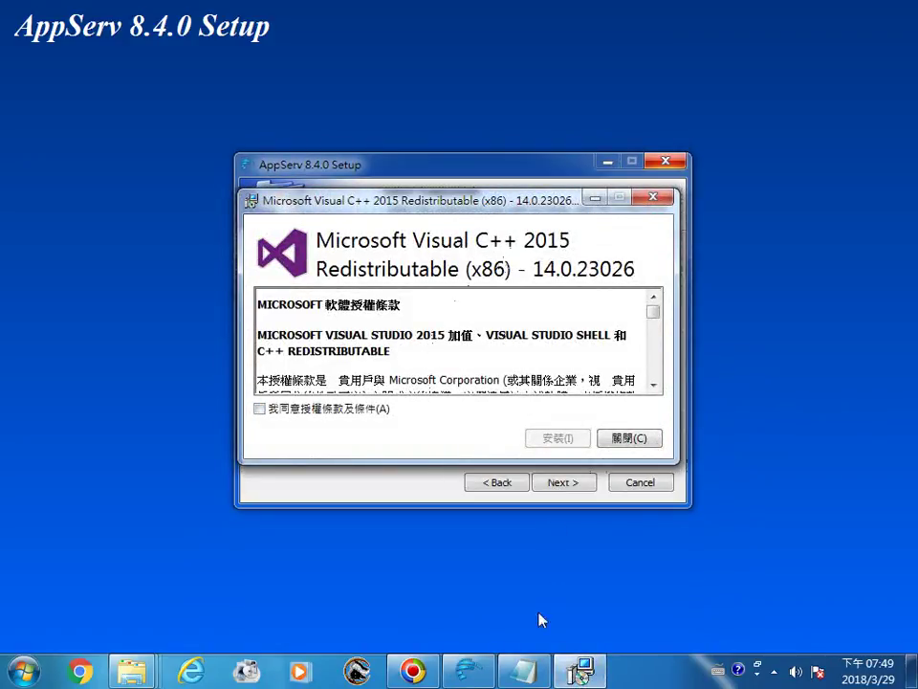
Copy the full license terms text of the Visual C++ 2015 Redistributable (x86) setup
mouse_move(523, 670)
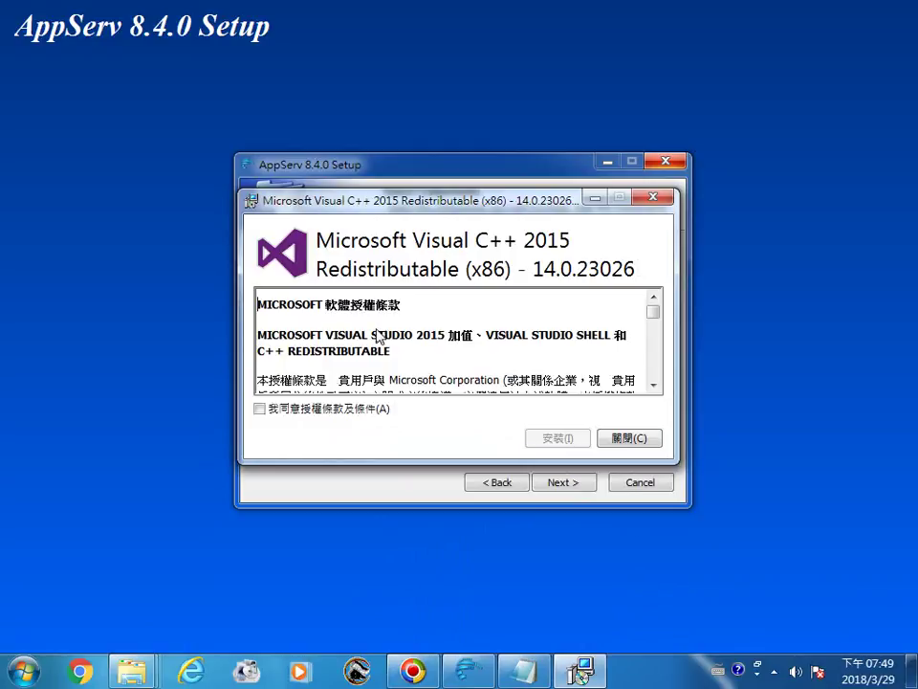
key("ctrl+a")
key("ctrl+c")
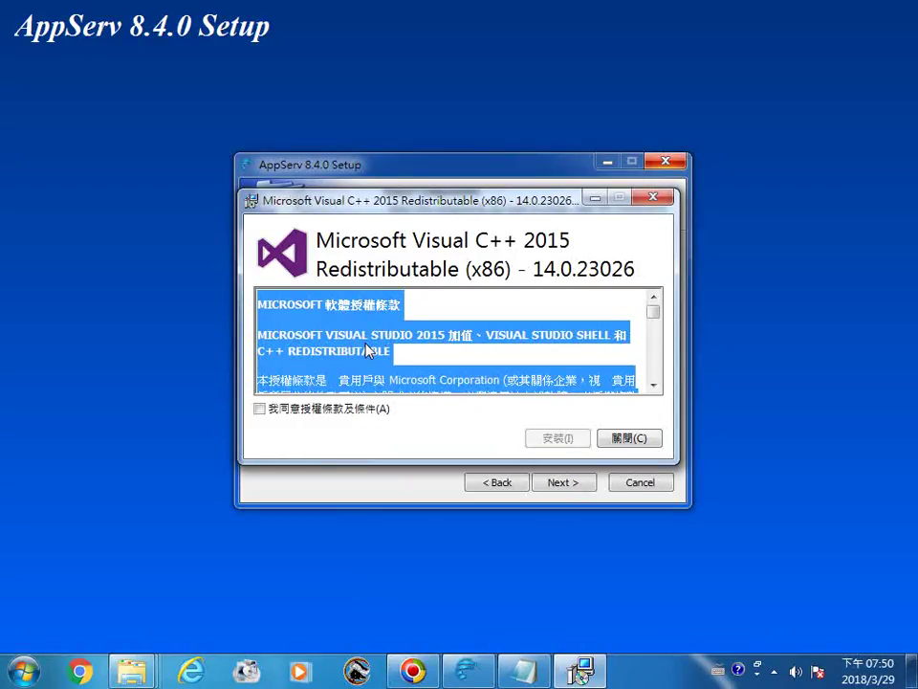
left_click(23, 670)
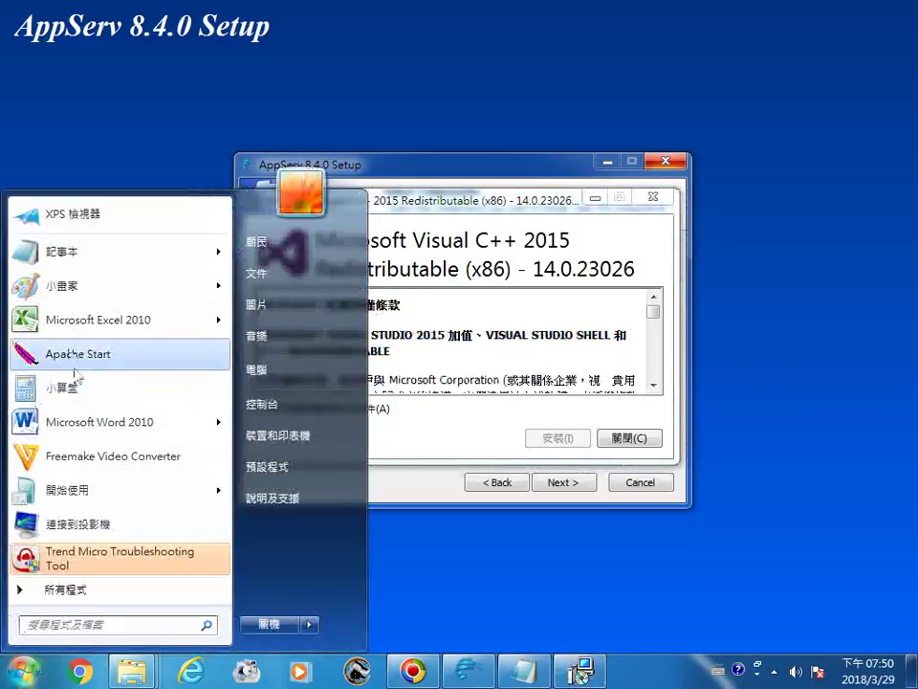
left_click(69, 392)
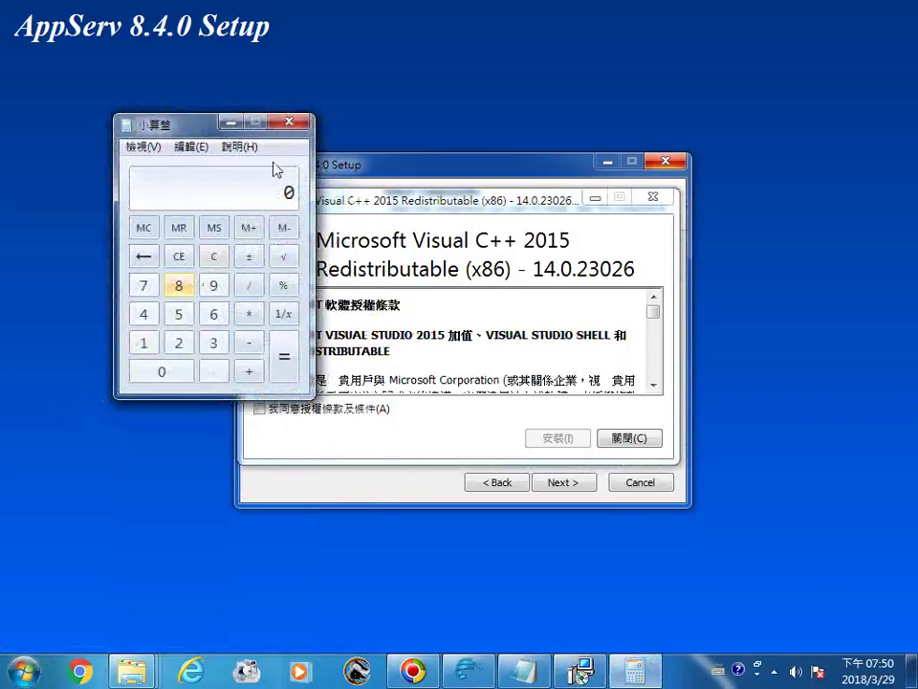
left_click(302, 125)
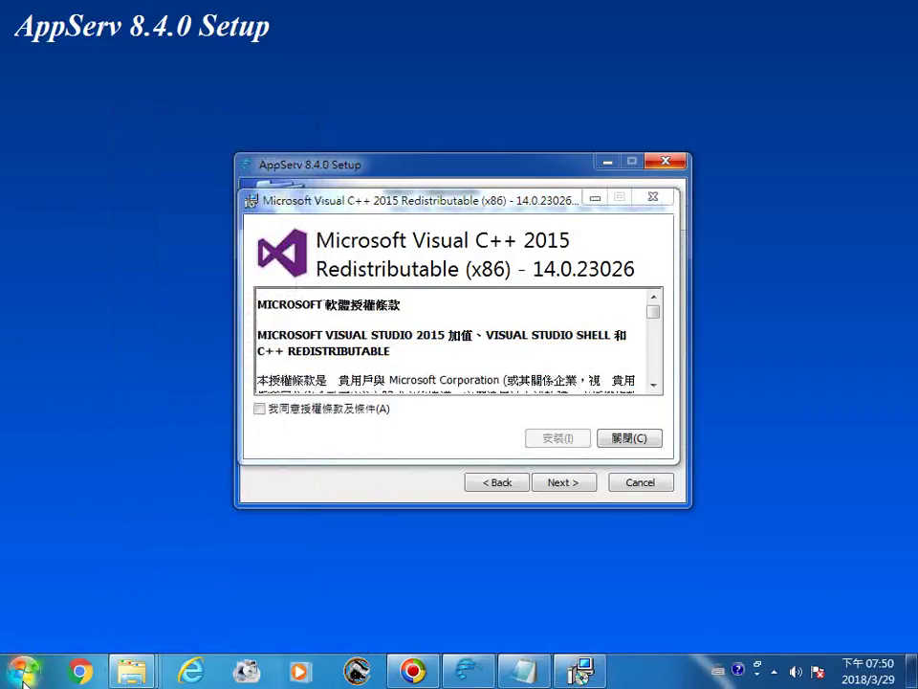
Open a new Notepad document and paste the copied license text into it
key("super")
left_click(106, 255)
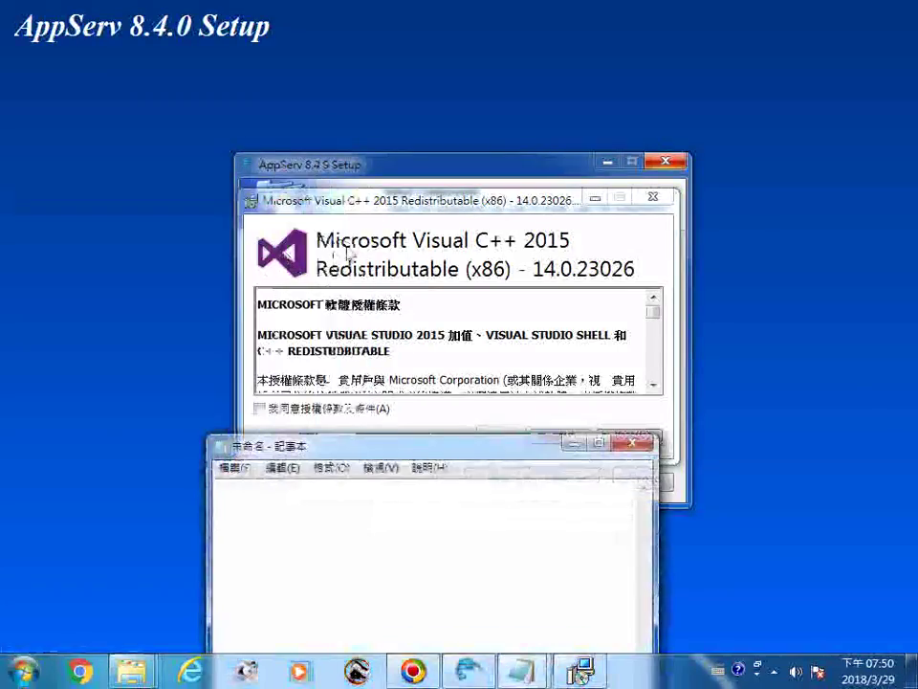
right_click(343, 540)
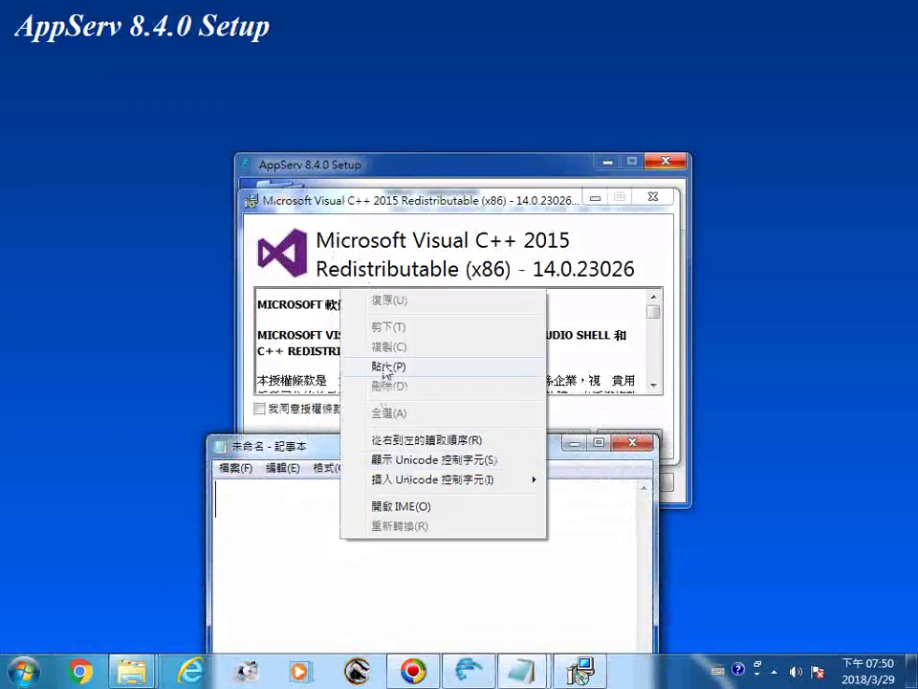
left_click(394, 373)
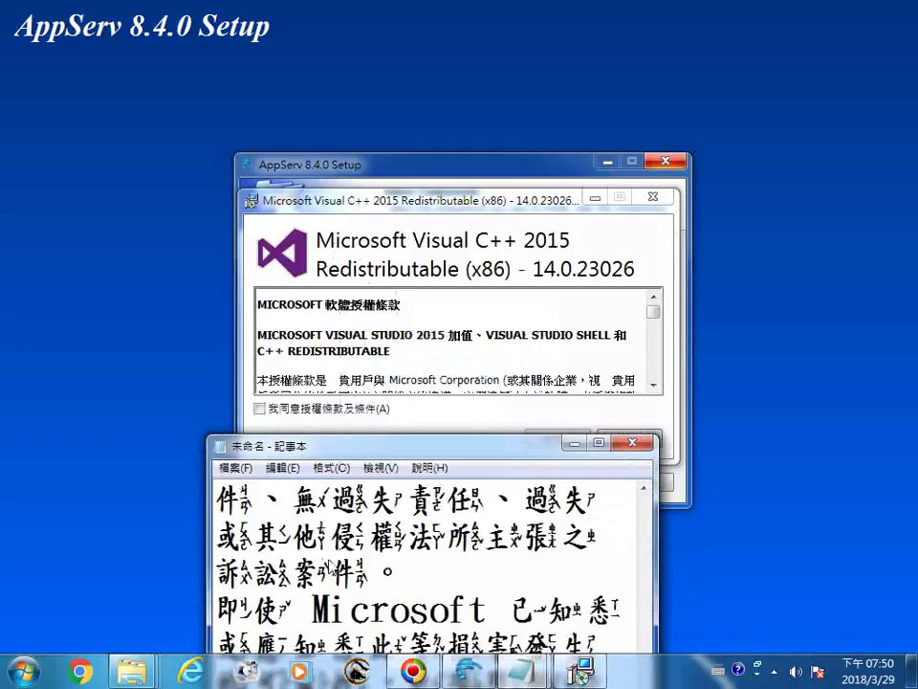
Save the text in the Documents library as MICROSOFT 軟體授權條款, using its copied title line as file name and choosing the text encoding
key("ctrl+Home")
left_click_drag(256, 529, 216, 493)
right_click(255, 504)
left_click(289, 308)
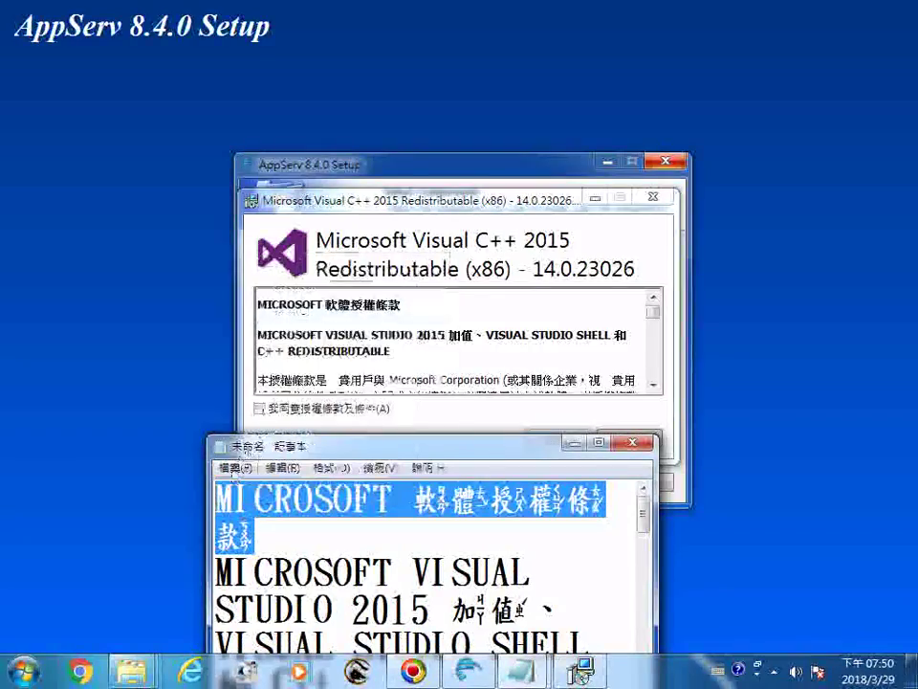
left_click(232, 468)
left_click(251, 549)
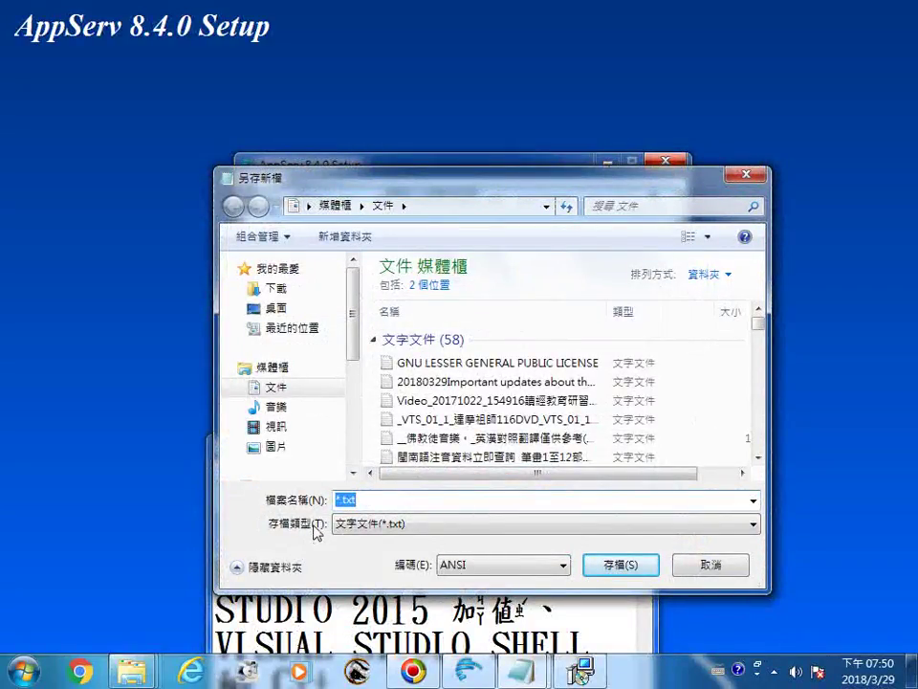
key("ctrl+v")
left_click(559, 565)
left_click(493, 599)
left_click(619, 565)
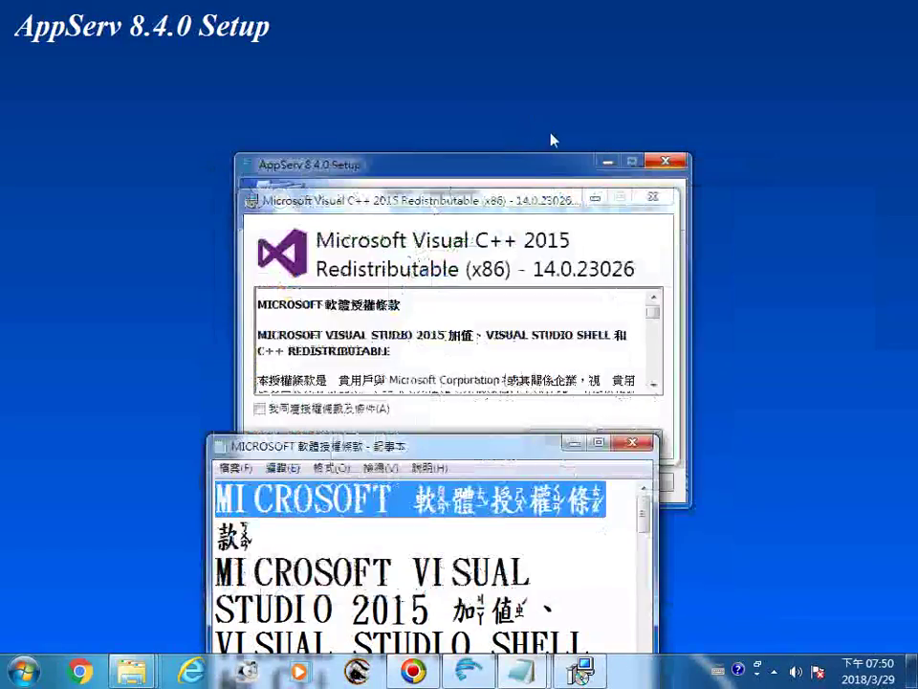
Return to the Visual C++ 2015 Redistributable (x86) setup, agree to the license terms, start its installation, and reposition its progress window
left_click(510, 171)
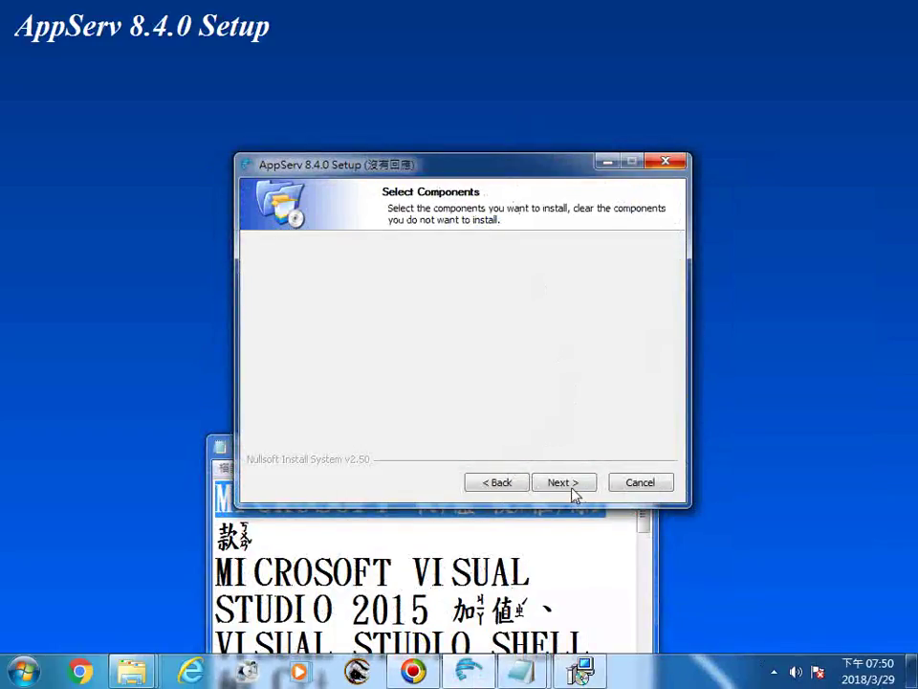
left_click(583, 669)
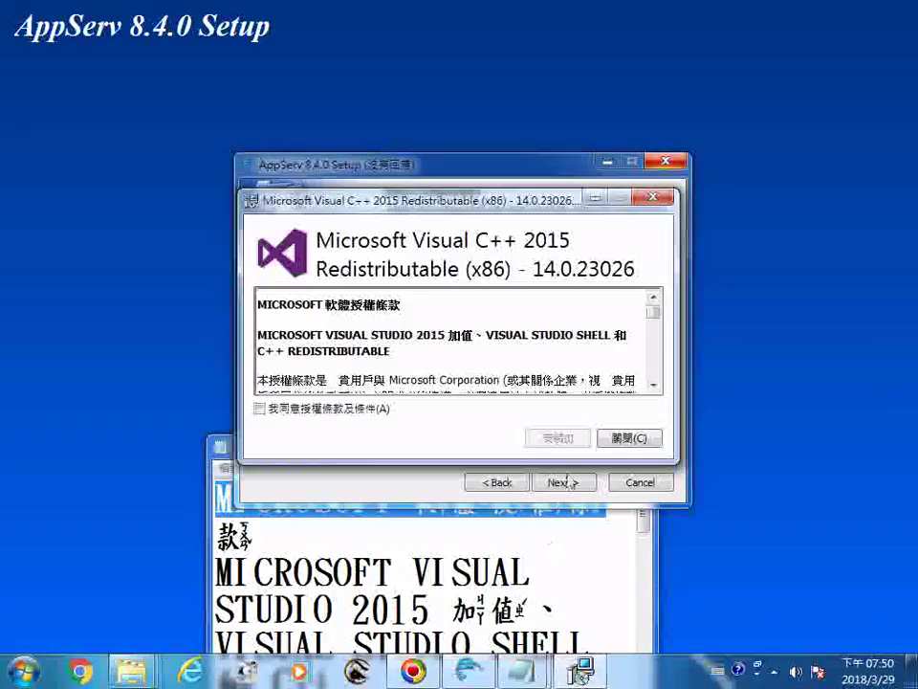
left_click(260, 408)
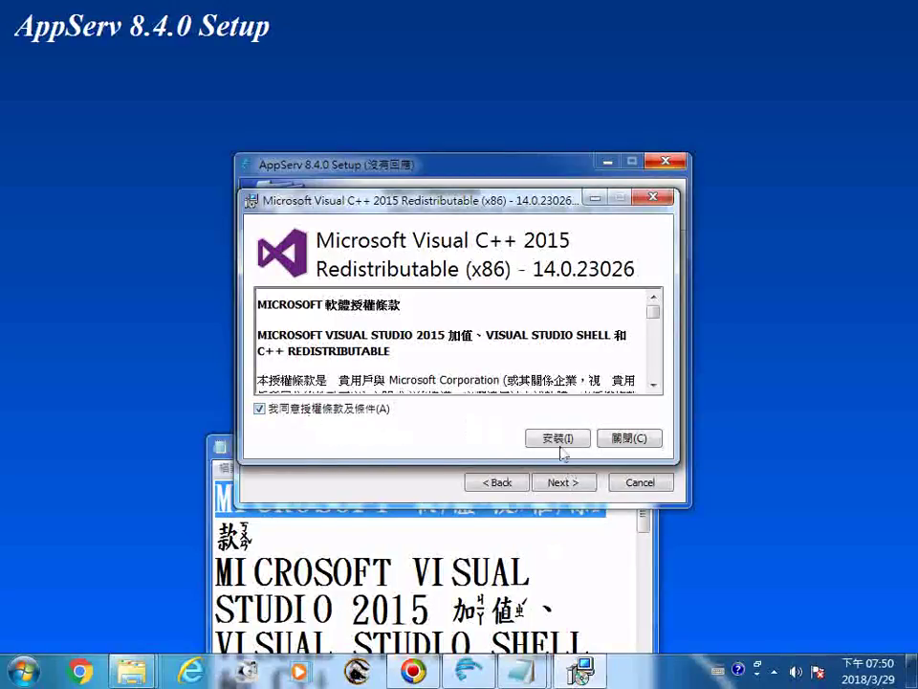
left_click(560, 439)
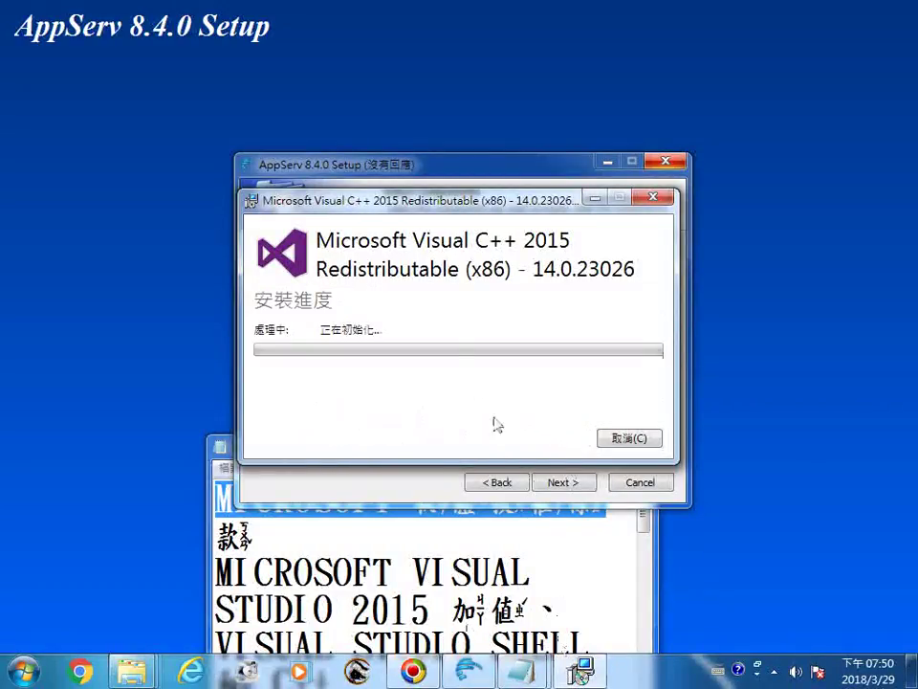
left_click_drag(507, 211, 308, 472)
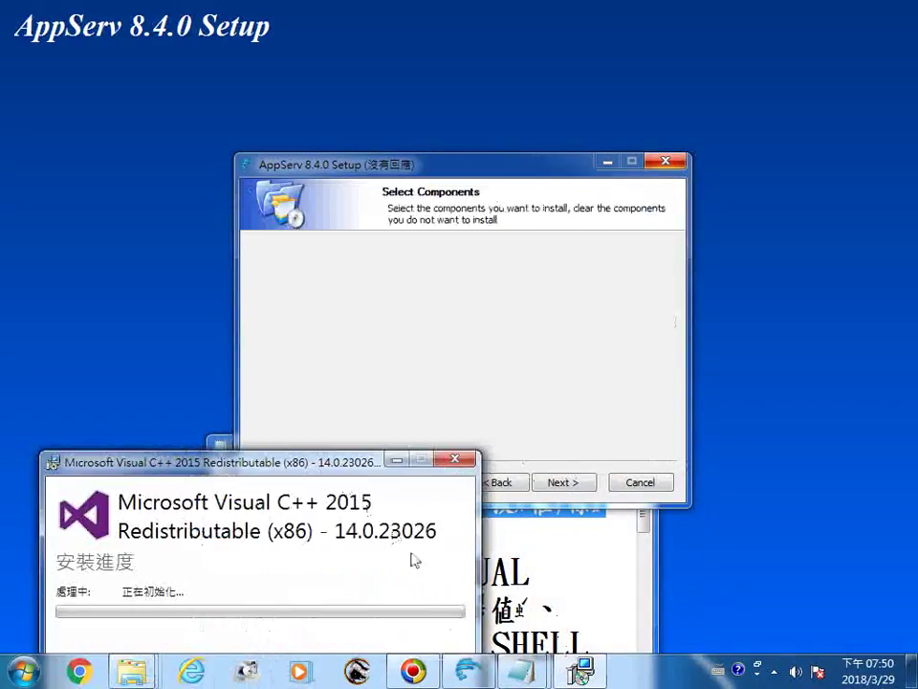
left_click_drag(406, 468, 381, 282)
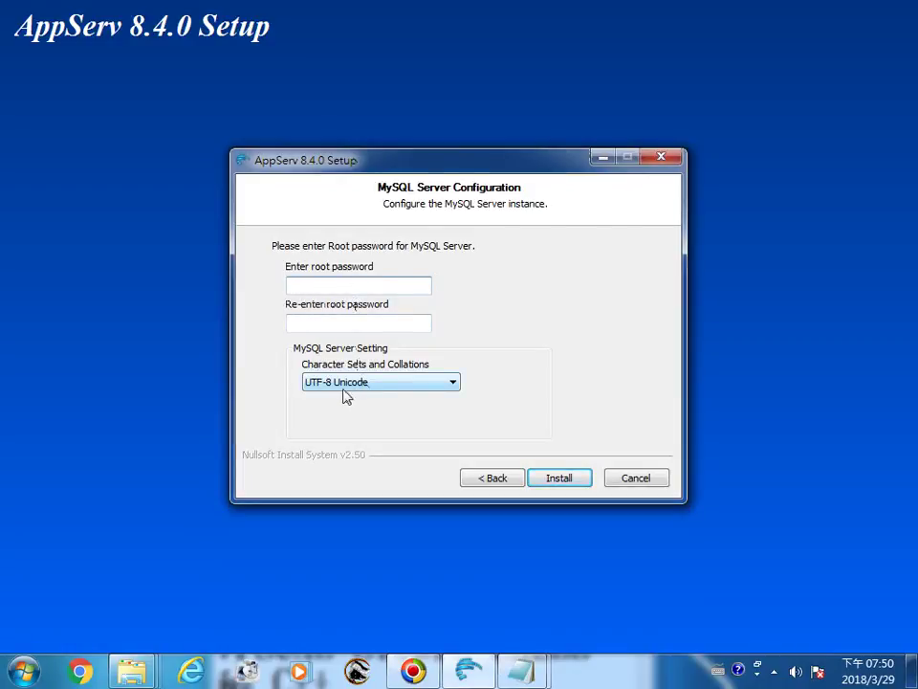
Set the MySQL Server character set and collation to Big5 Traditional Chinese
left_click(452, 388)
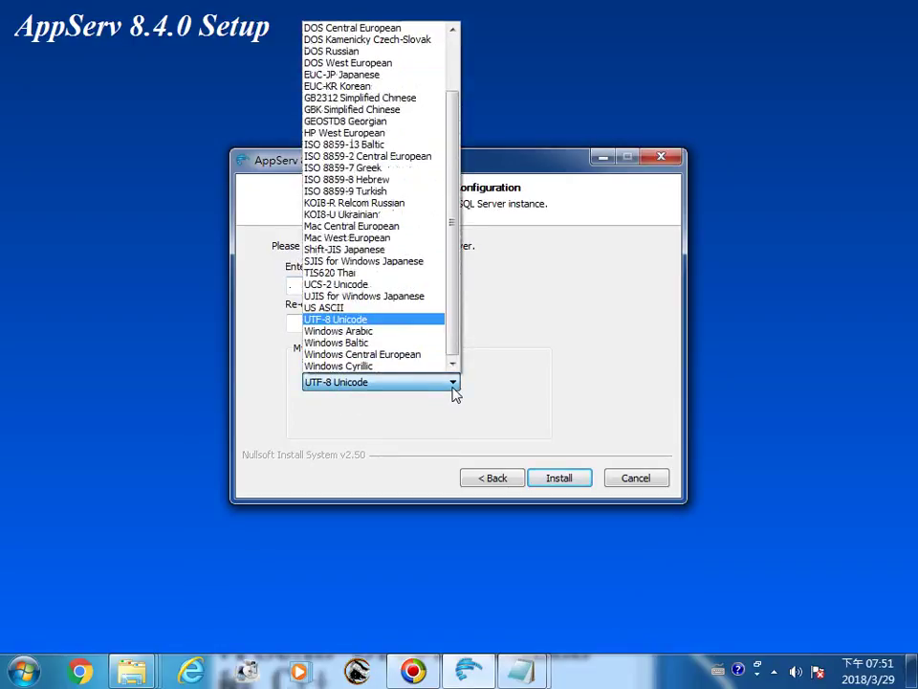
left_click(454, 389)
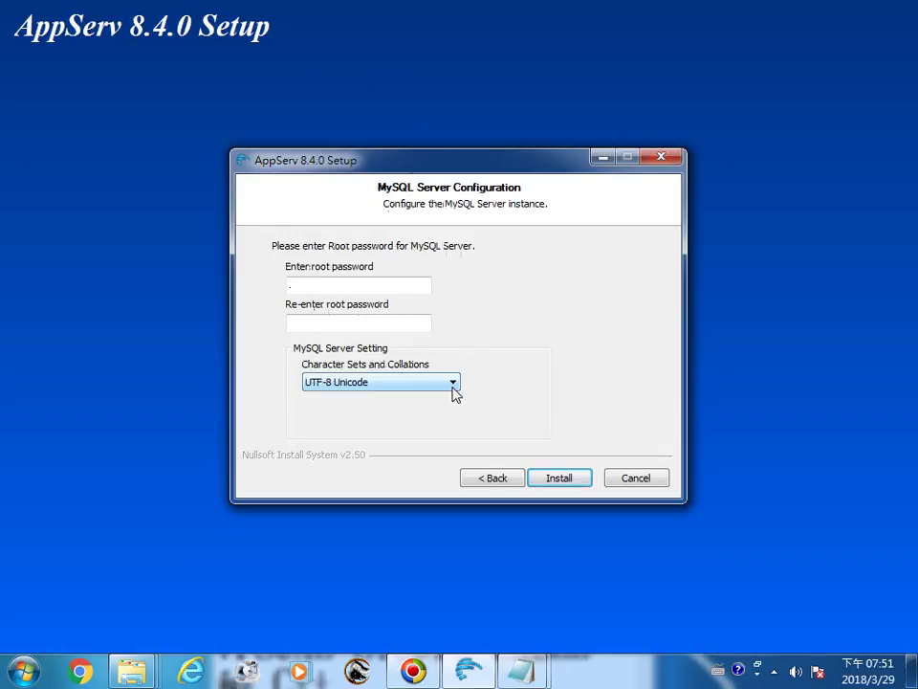
left_click(453, 387)
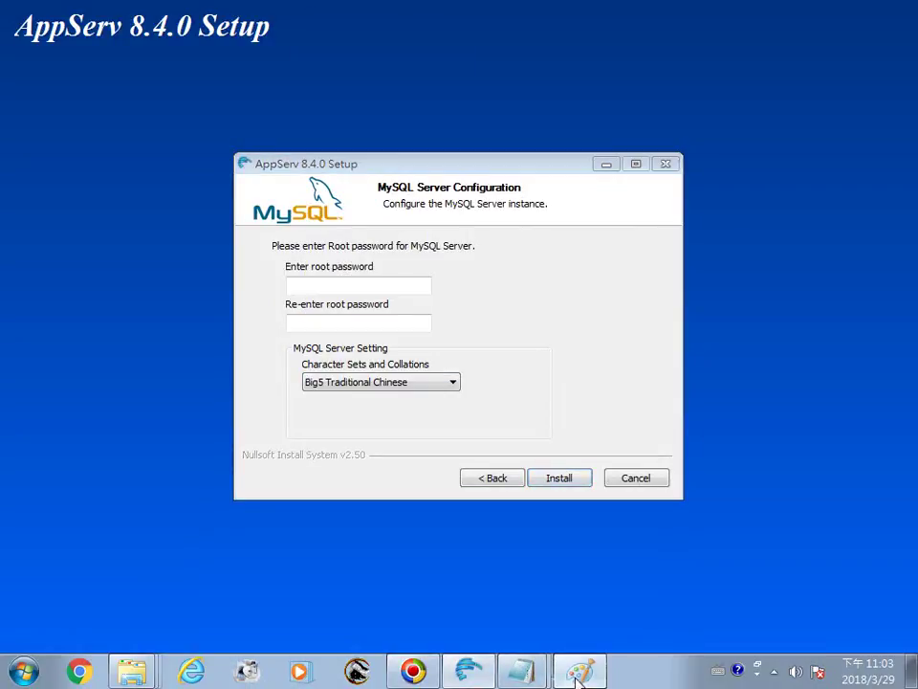
Switch to Paint, paste the MySQL configuration screenshot, and place it to the right of the open character-set list in the existing screenshot
left_click(577, 669)
right_click(505, 388)
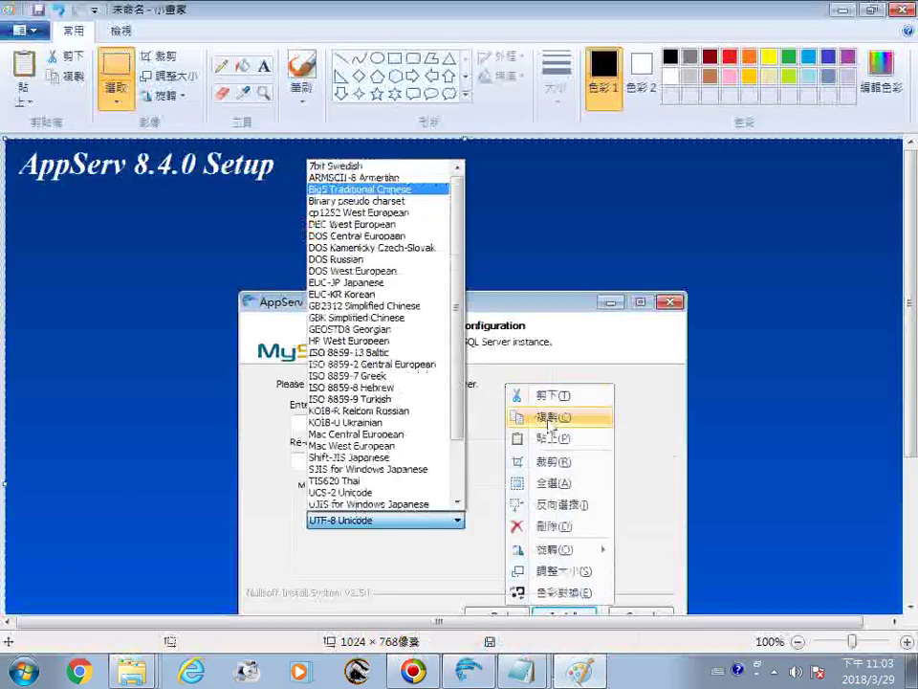
left_click(536, 436)
mouse_move(219, 455)
left_mouse_down()
mouse_move(801, 456)
mouse_move(750, 455)
left_mouse_up()
left_click_drag(543, 621, 662, 622)
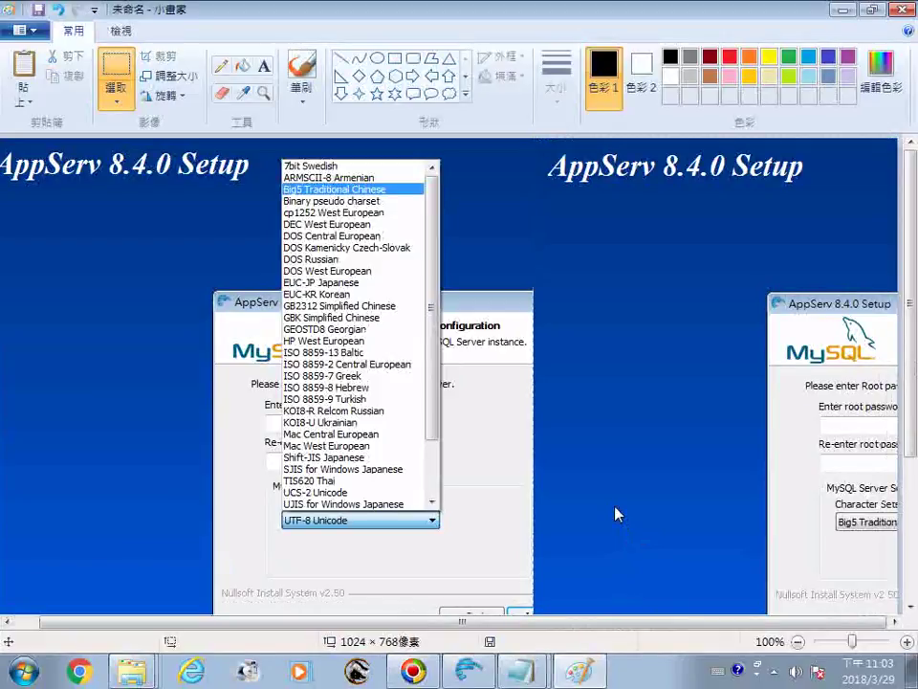
mouse_move(617, 514)
left_mouse_down()
mouse_move(518, 520)
mouse_move(523, 506)
mouse_move(523, 515)
left_mouse_up()
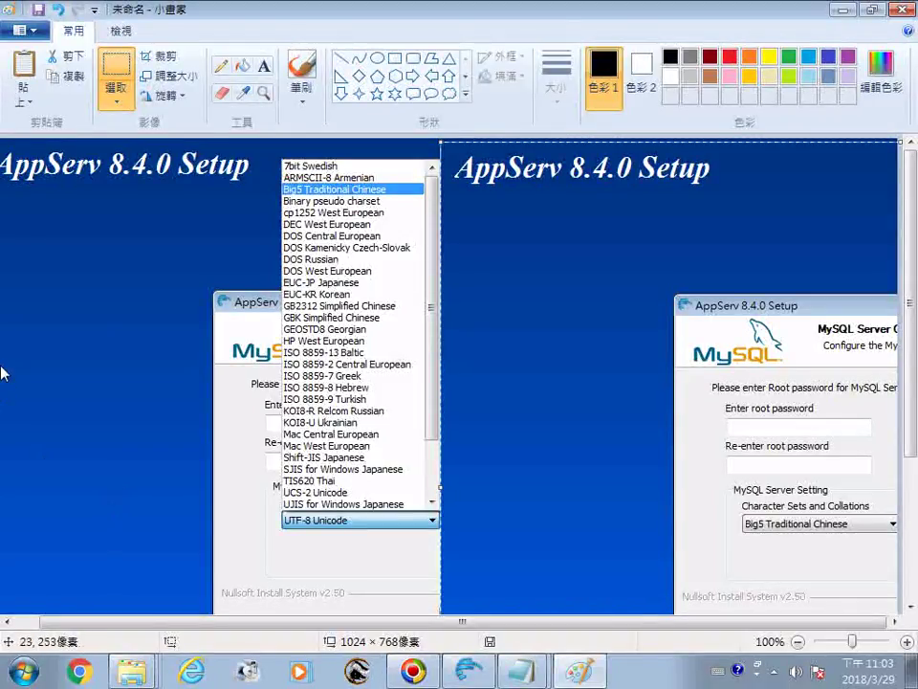
left_click_drag(59, 359, 76, 390)
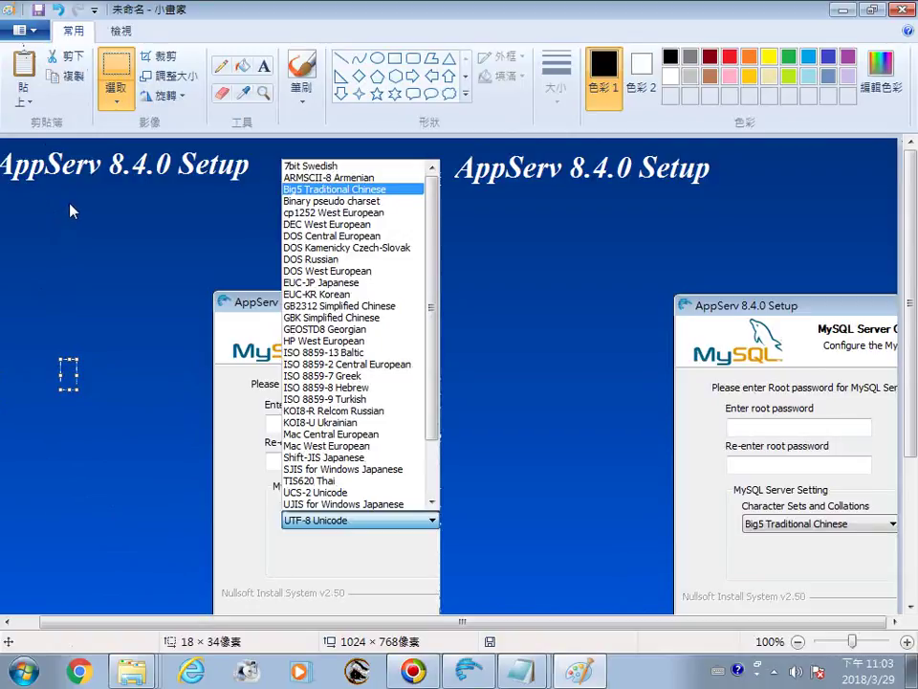
Start saving the combined screenshot in the Pictures library and enter _20180329appserv_mysql-server as the beginning of its file name
key("ctrl+s")
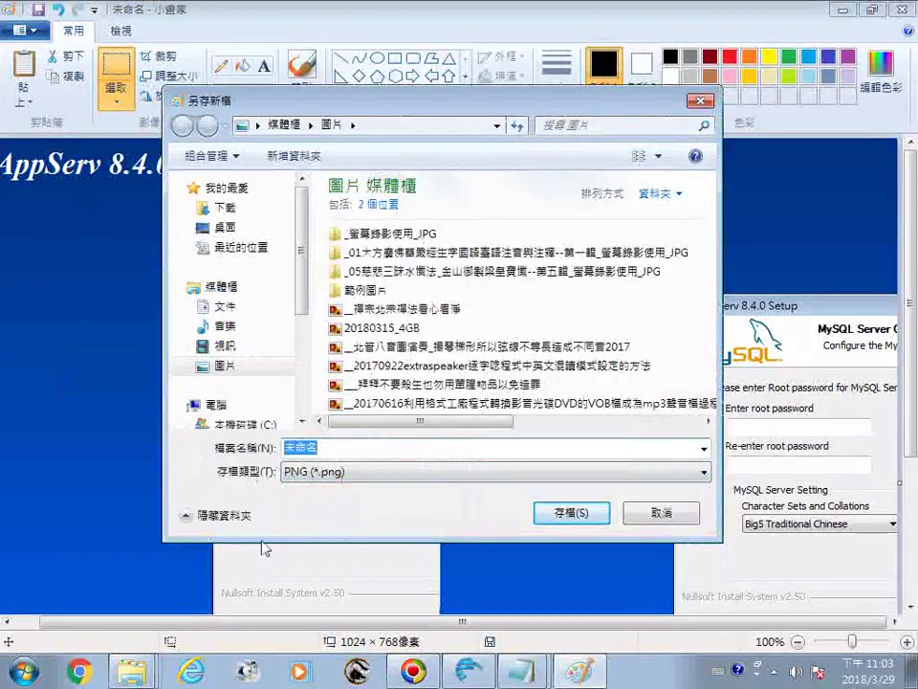
type("_2018")
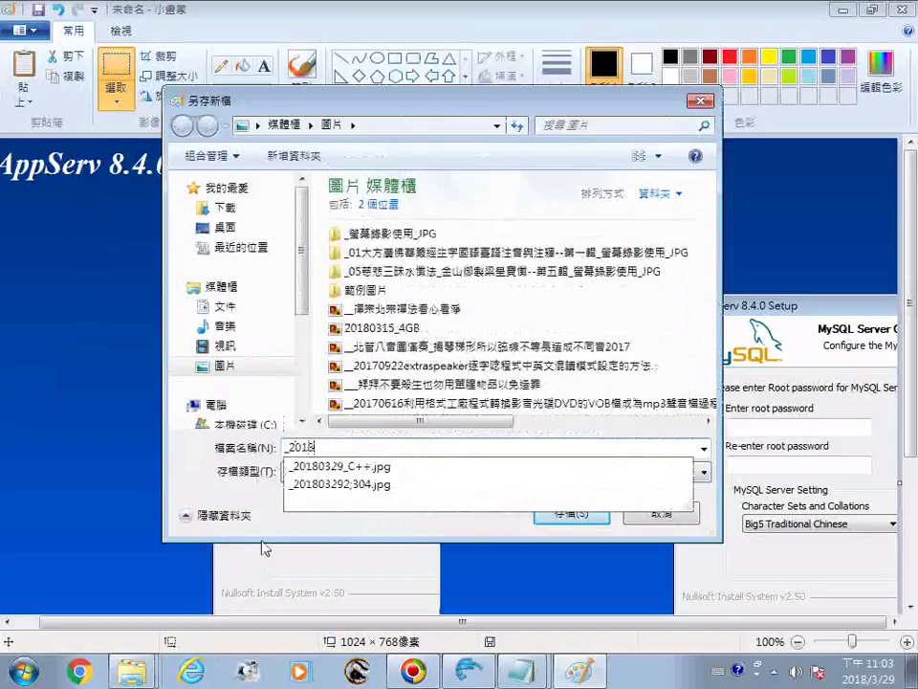
type("0329")
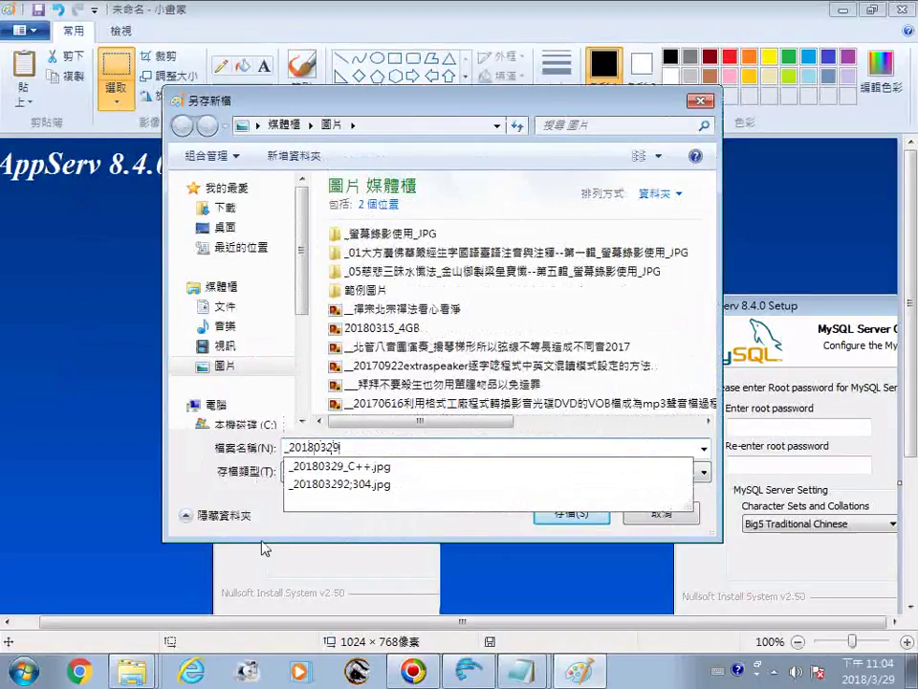
key("ctrl+a")
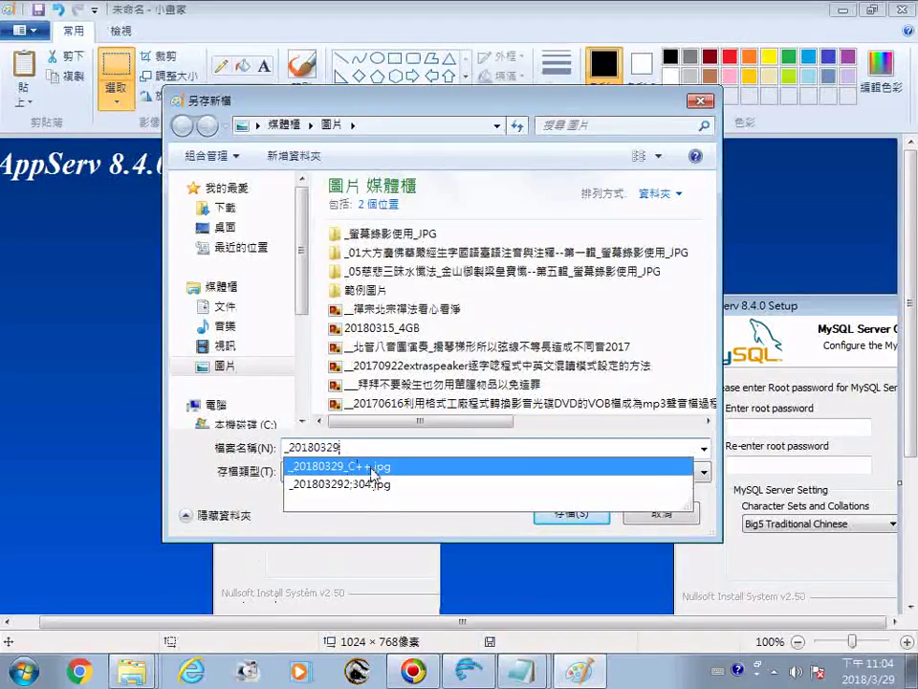
key("ctrl+a")
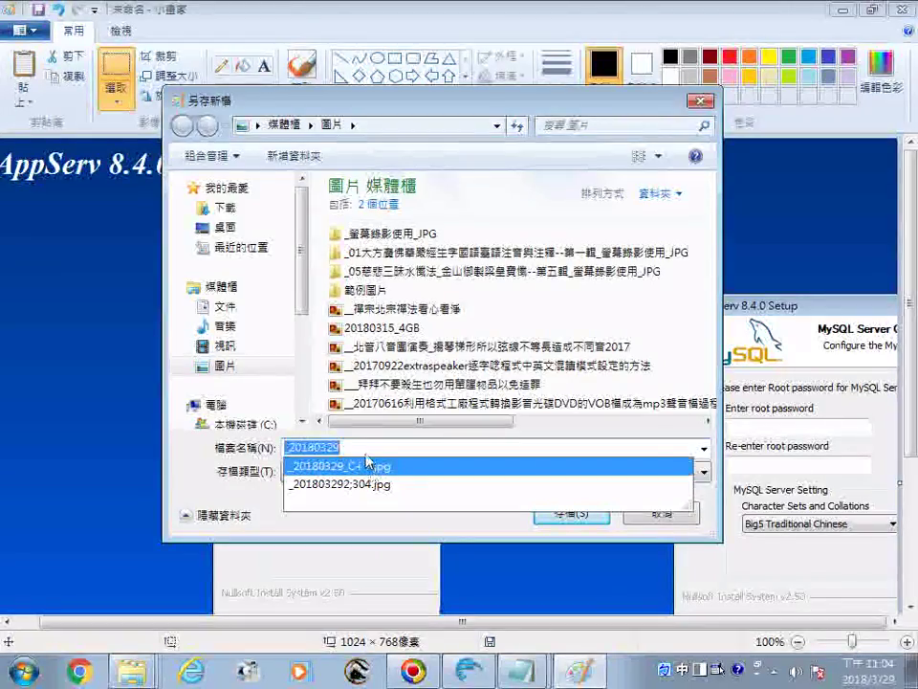
key("End")
type("_20180329")
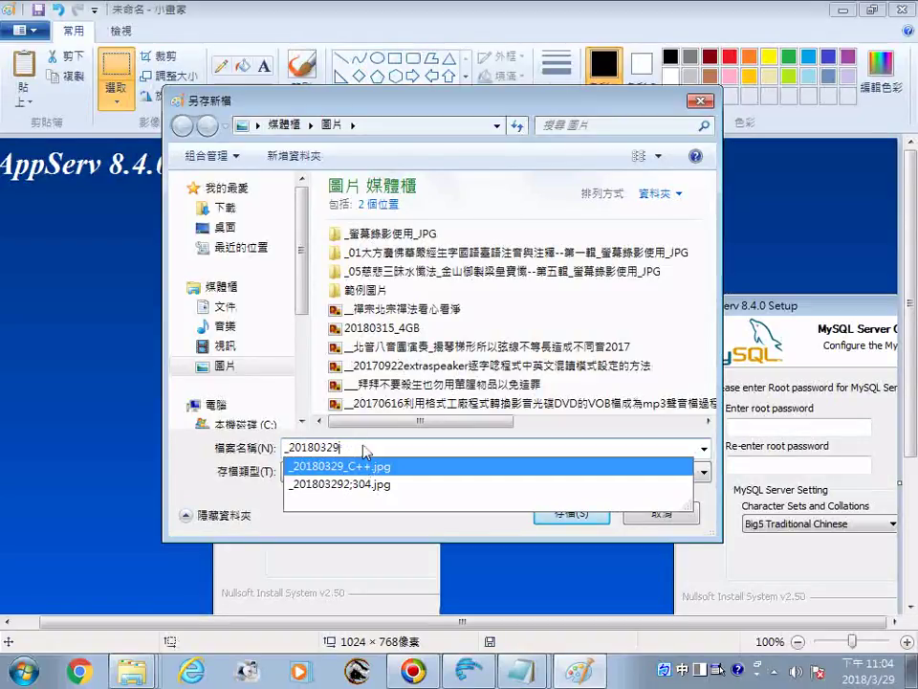
type("a")
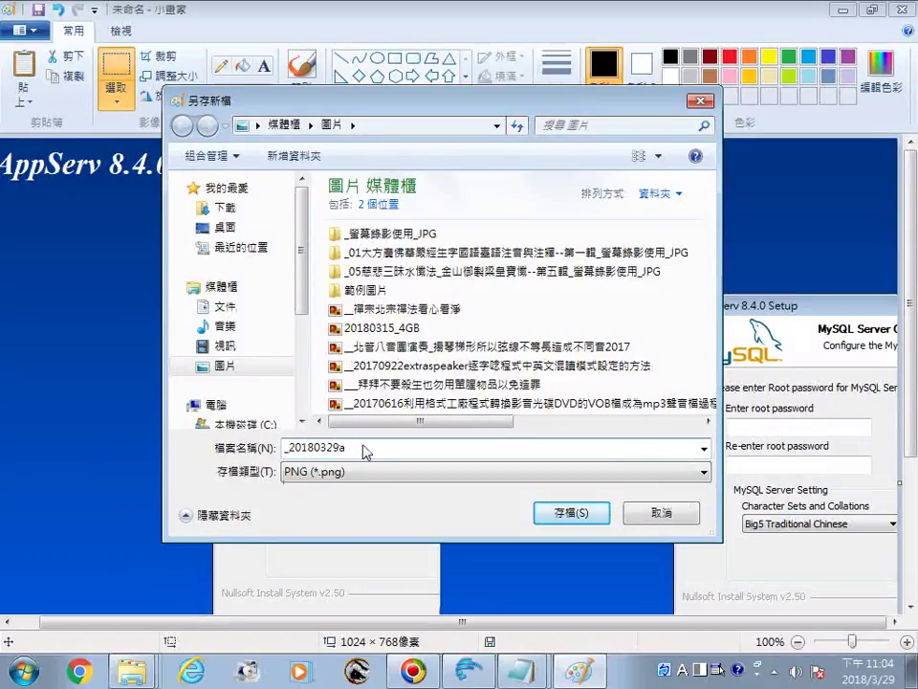
type("pp")
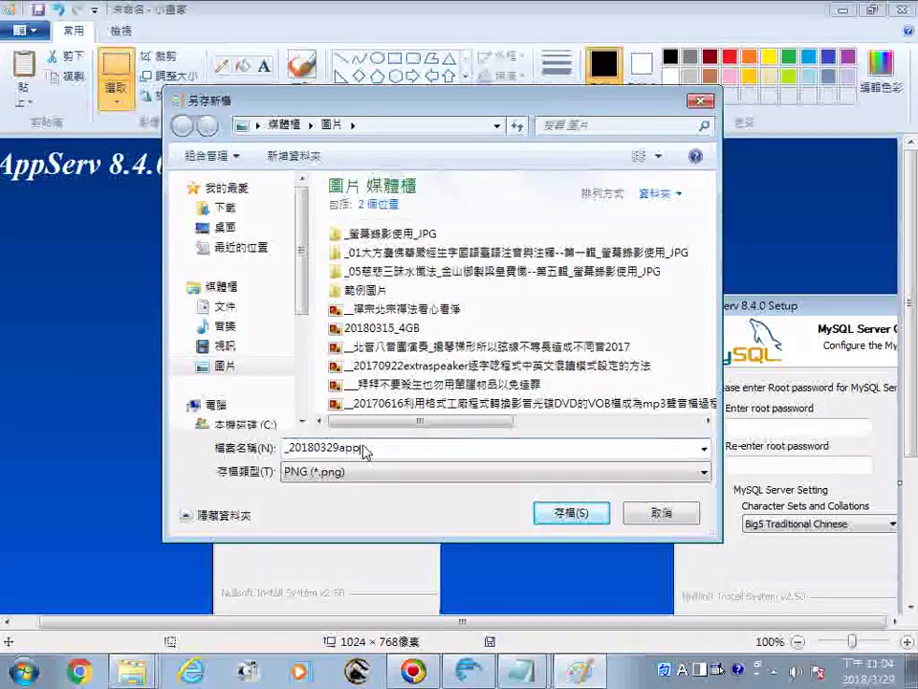
type("s")
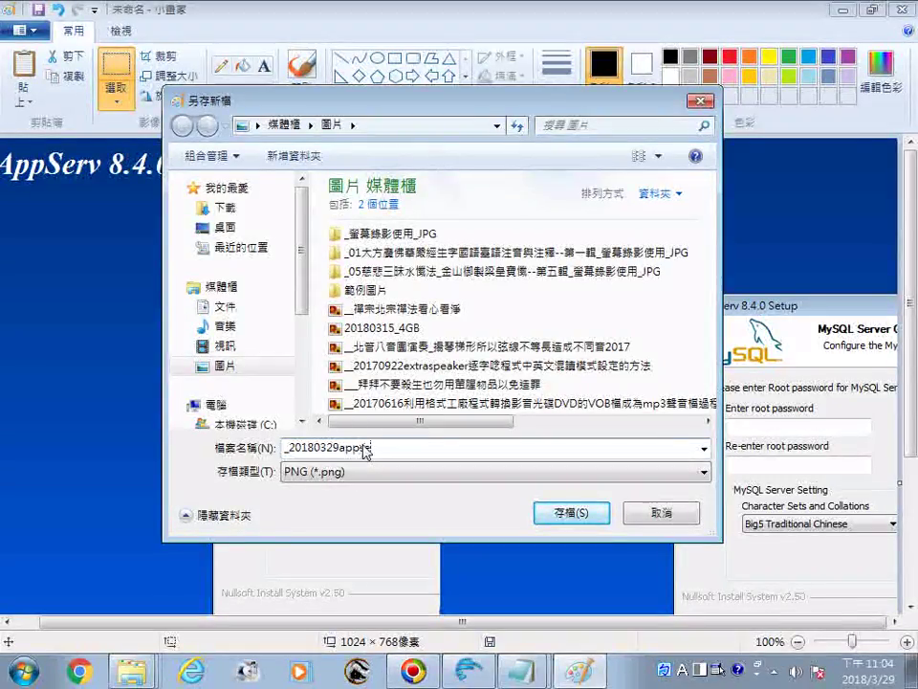
type("erv")
type("_sql")
type("mysql")
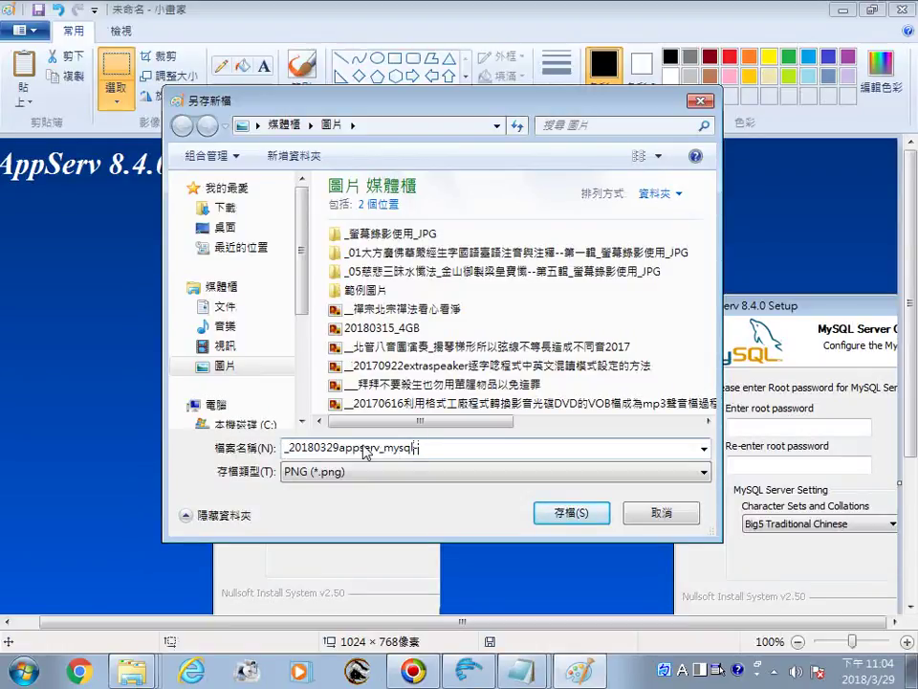
type("-sv")
key("BackSpace")
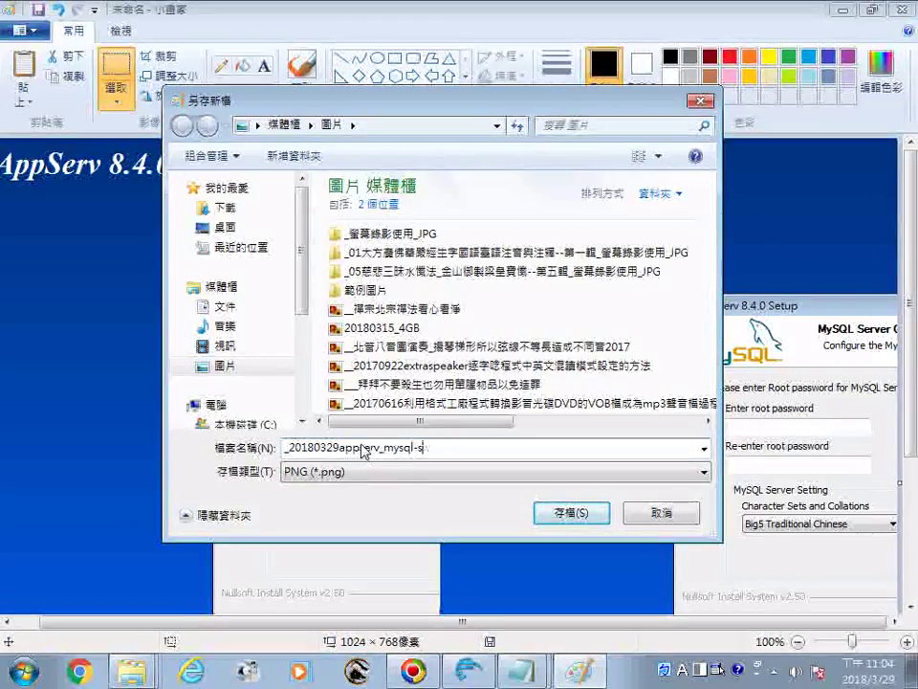
type("erver")
Append 使用大五碼中文繁體字 to the file name, choosing the correct character 五, and save the picture as PNG
key("shift")
type("便ㄩㄥˋㄌㄚˋㄩˊㄇ")
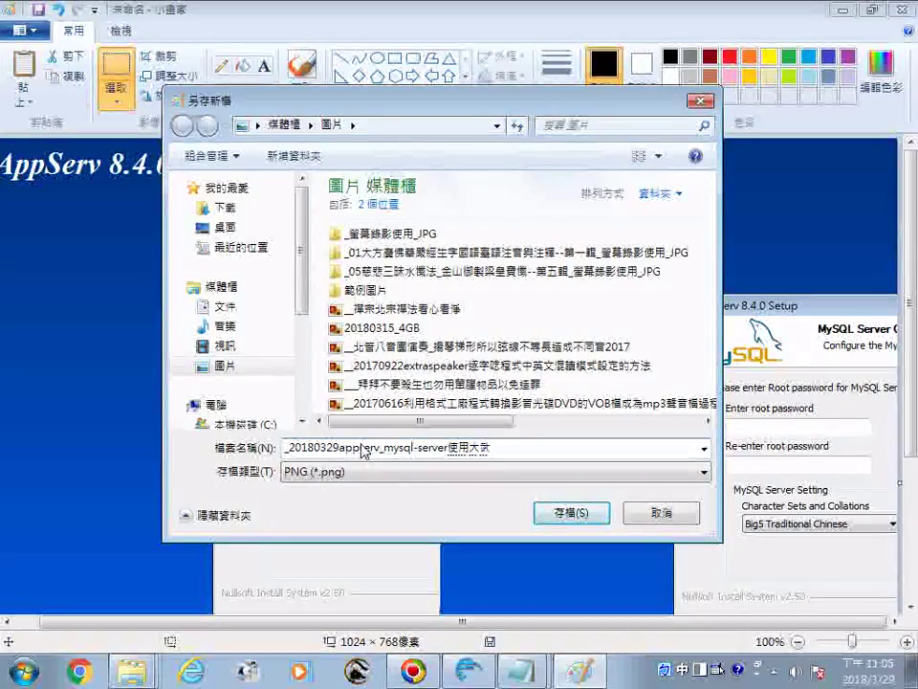
type("ㄚˇㄓ")
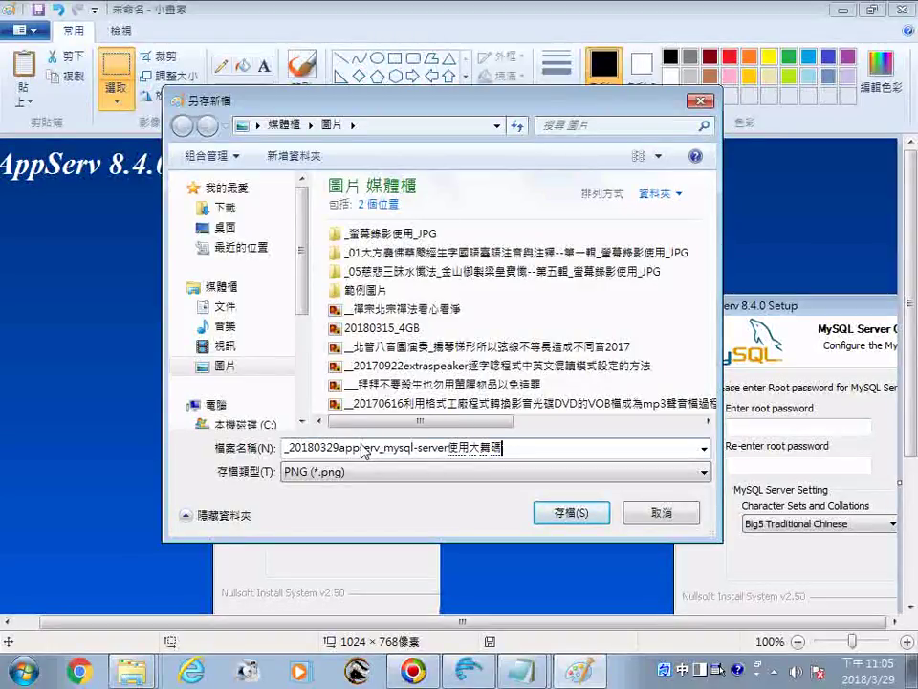
type("ㄨㄥ ㄒㄣˊㄈ")
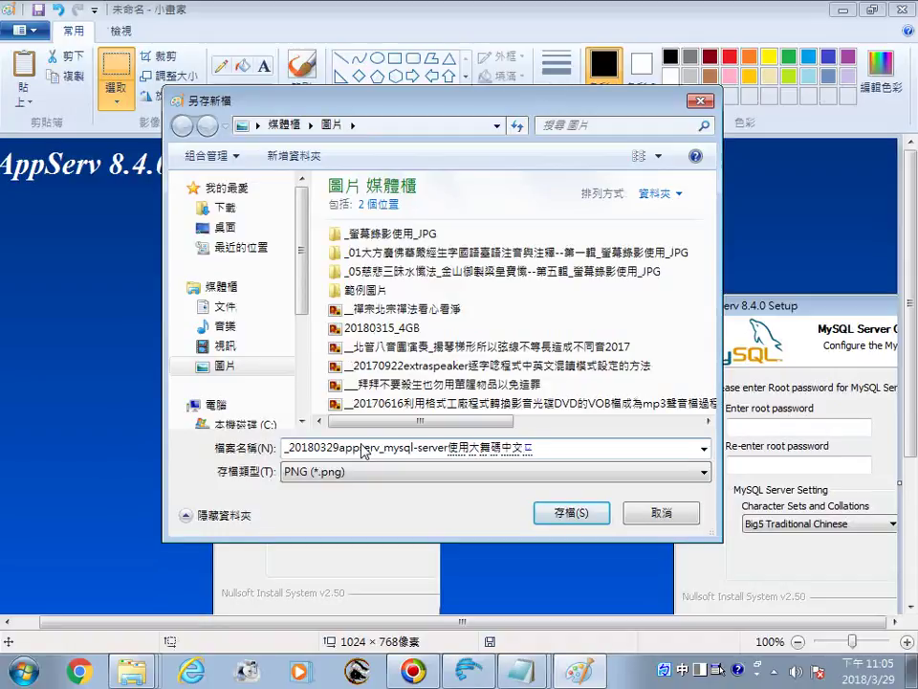
type("ㄧㄥ")
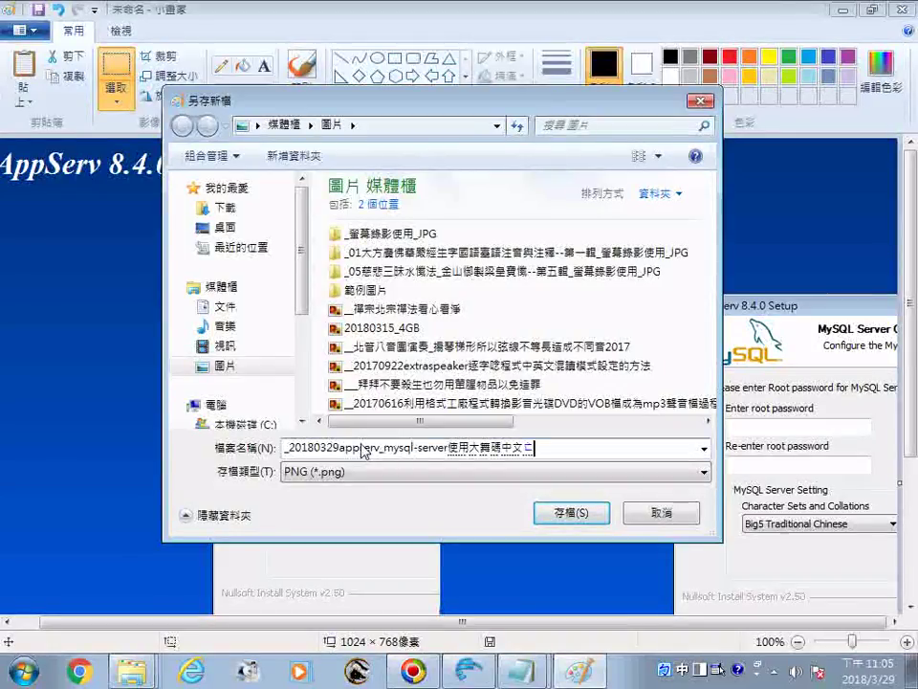
type("06wu3")
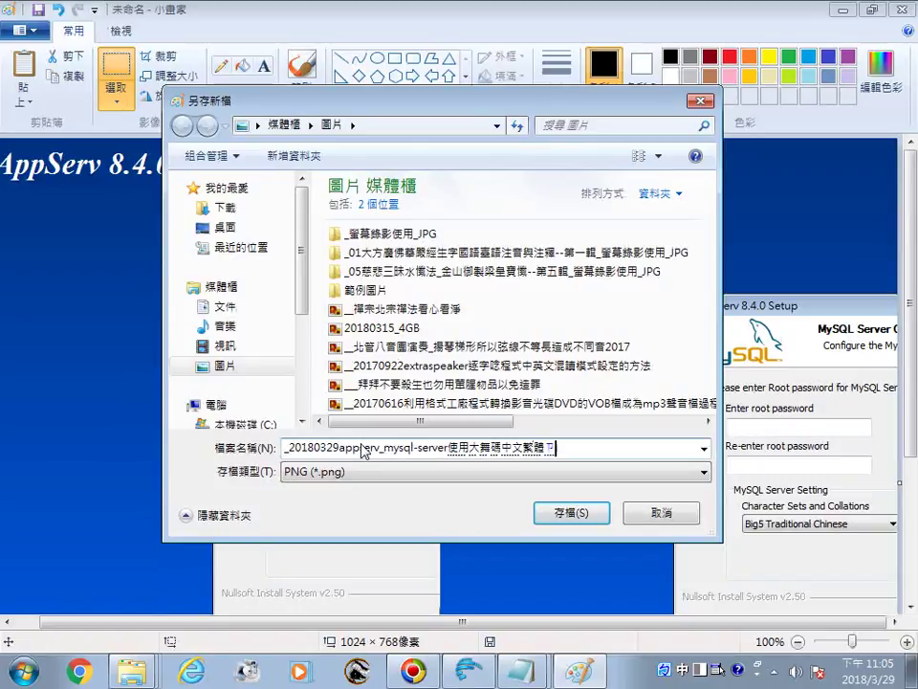
type("y4")
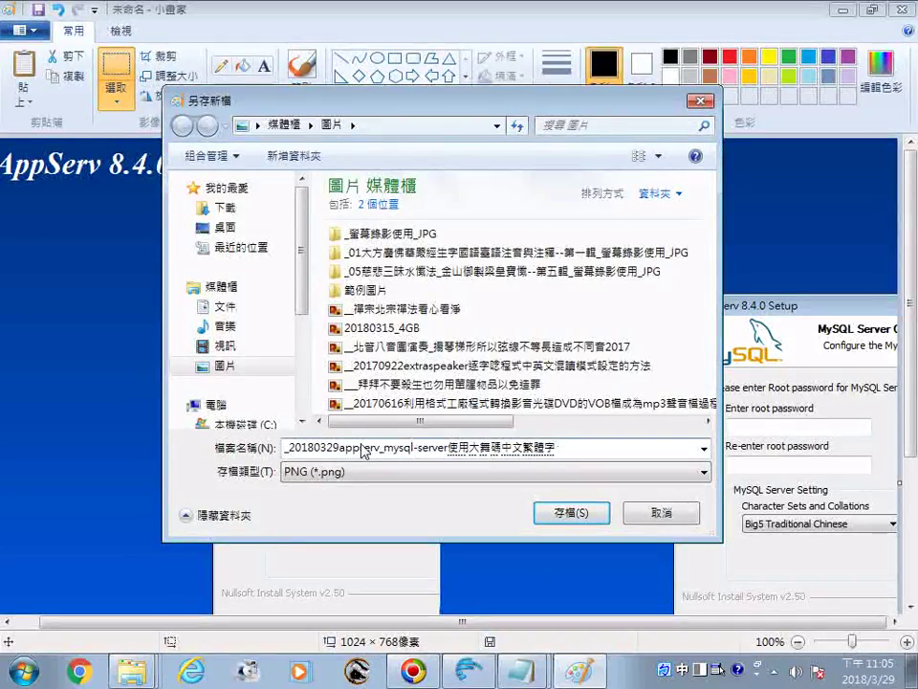
key("Home")
key("Right")
key("Right")
key("Right")
key("Down")
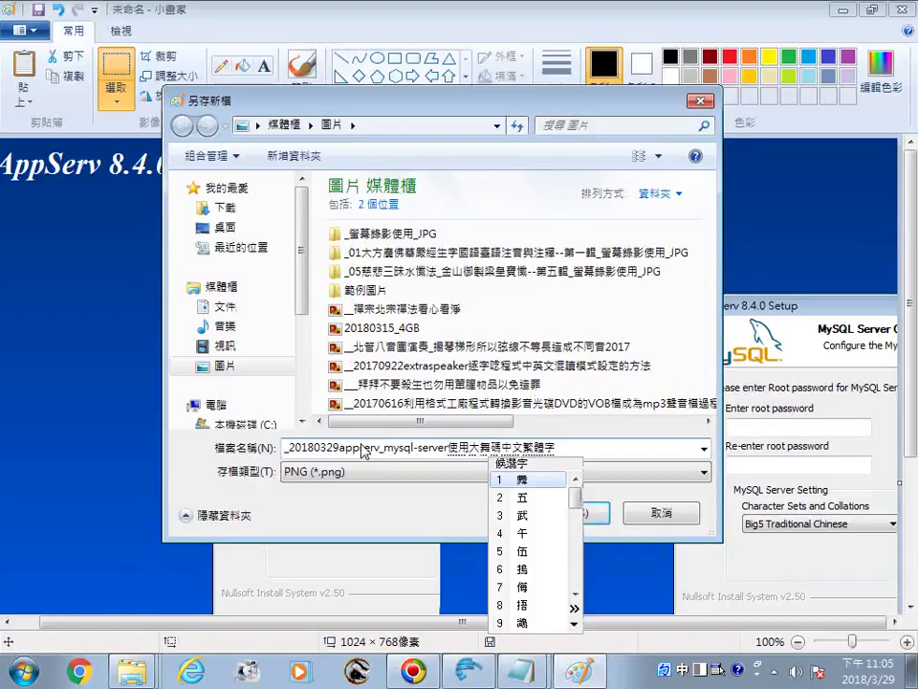
key("2")
key("Down")
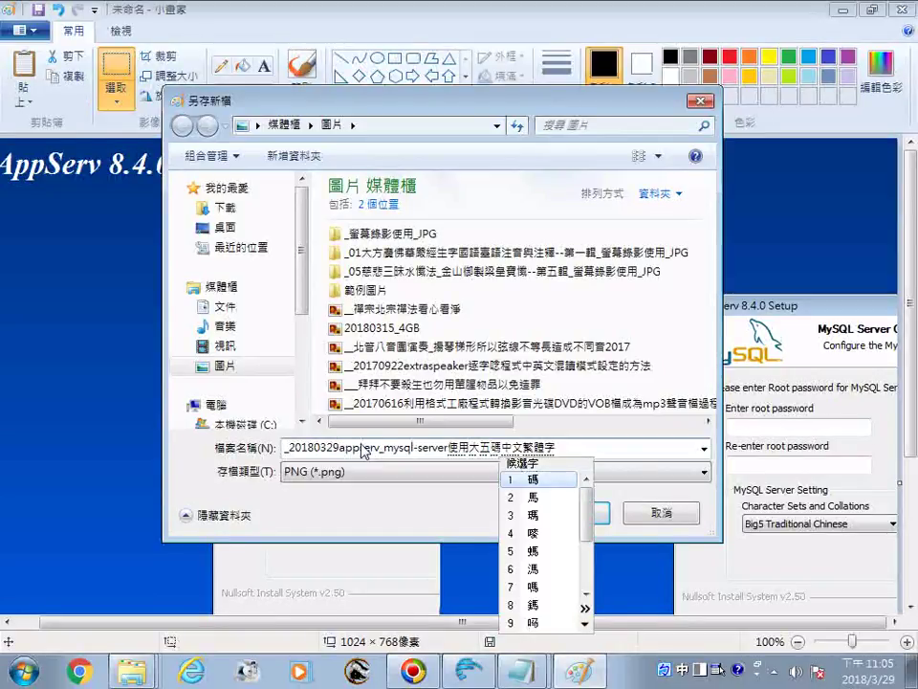
key("Return")
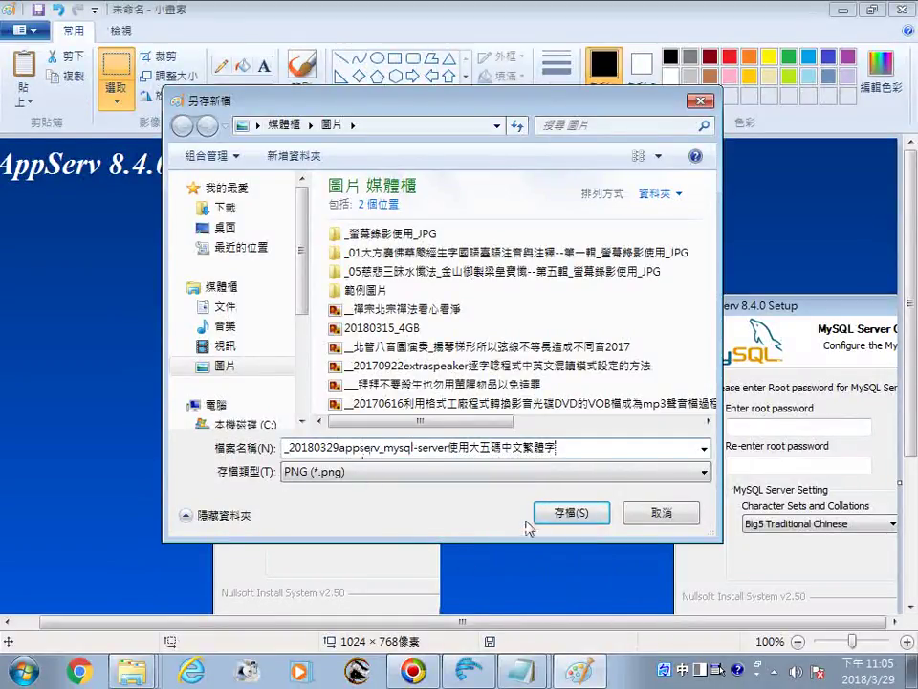
left_click(566, 514)
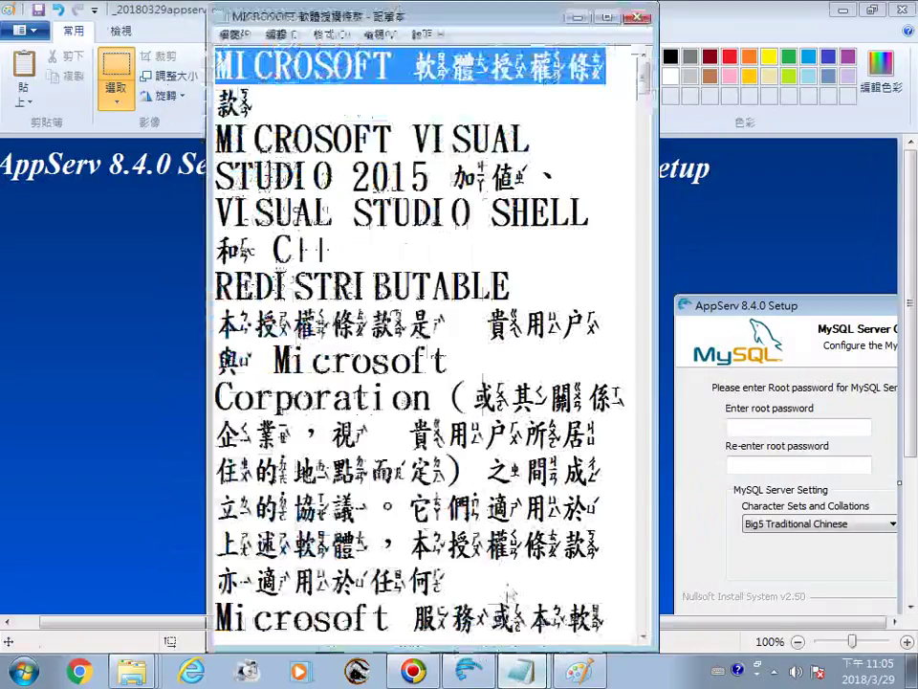
Switch to Notepad and read the MICROSOFT 軟體授權條款 text from its title through section 3 on data collection (資料)
scroll(510, 594, "down", 10)
scroll(508, 601, "down", 4)
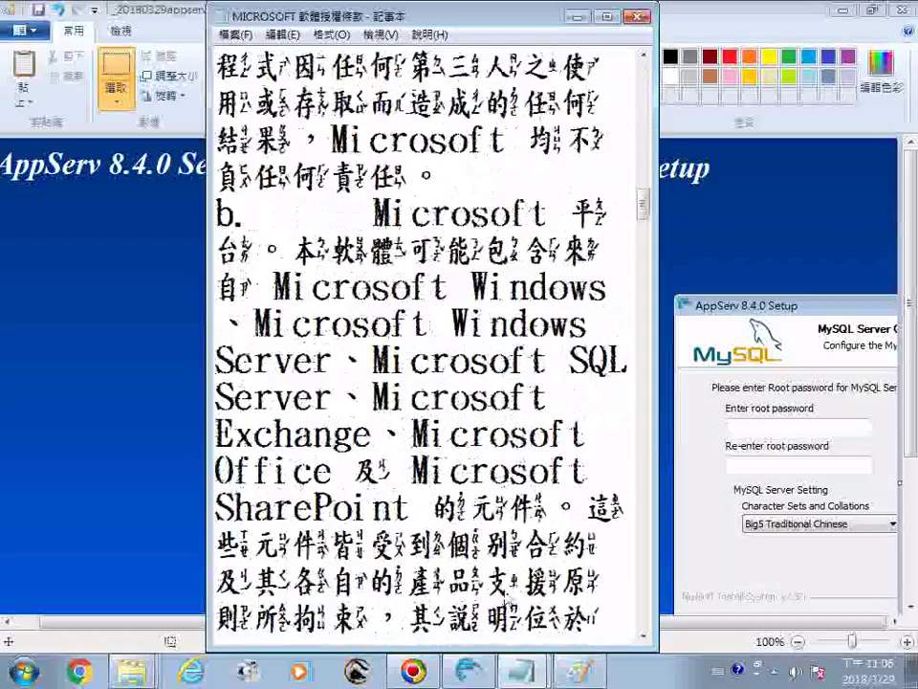
scroll(488, 595, "down", 3)
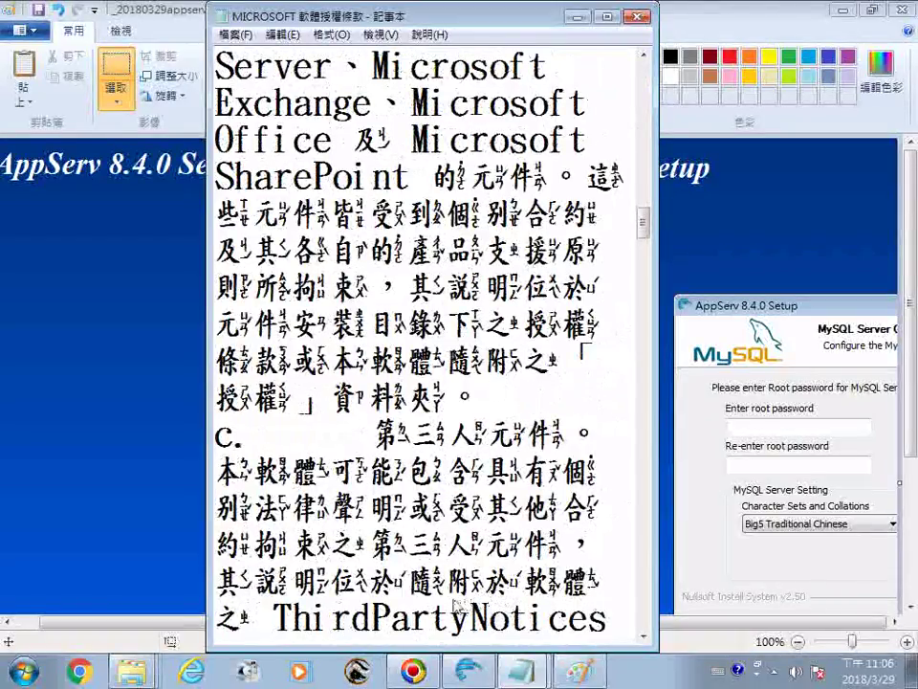
scroll(458, 604, "down", 5)
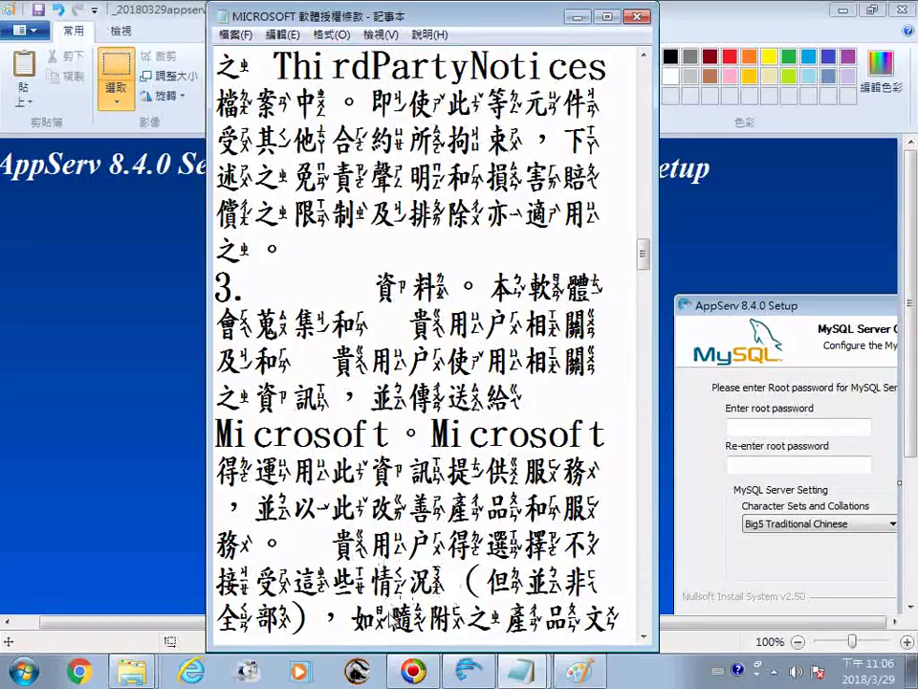
scroll(426, 345, "down", 1)
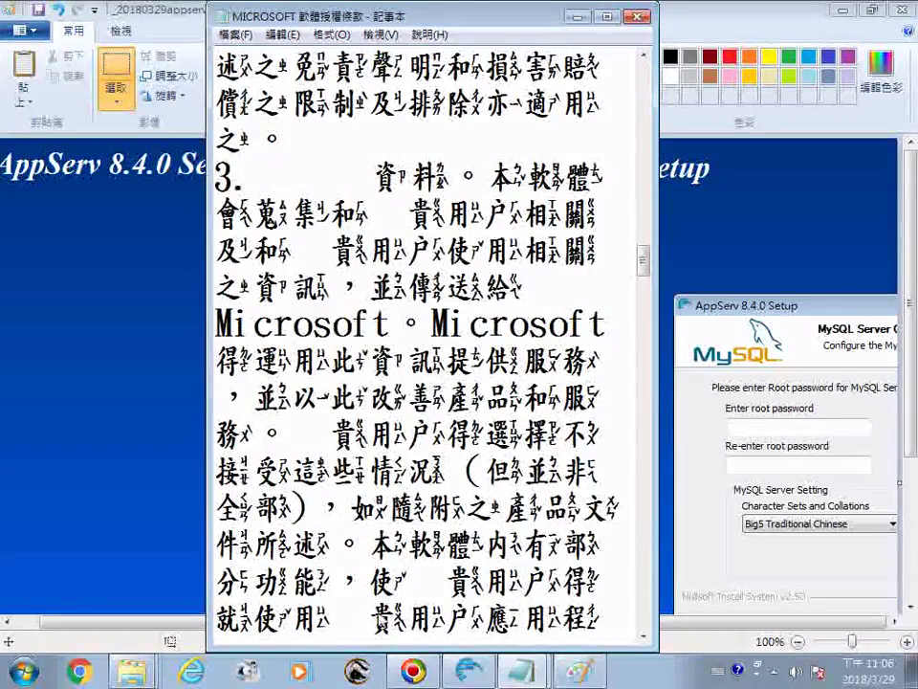
scroll(426, 344, "down", 1)
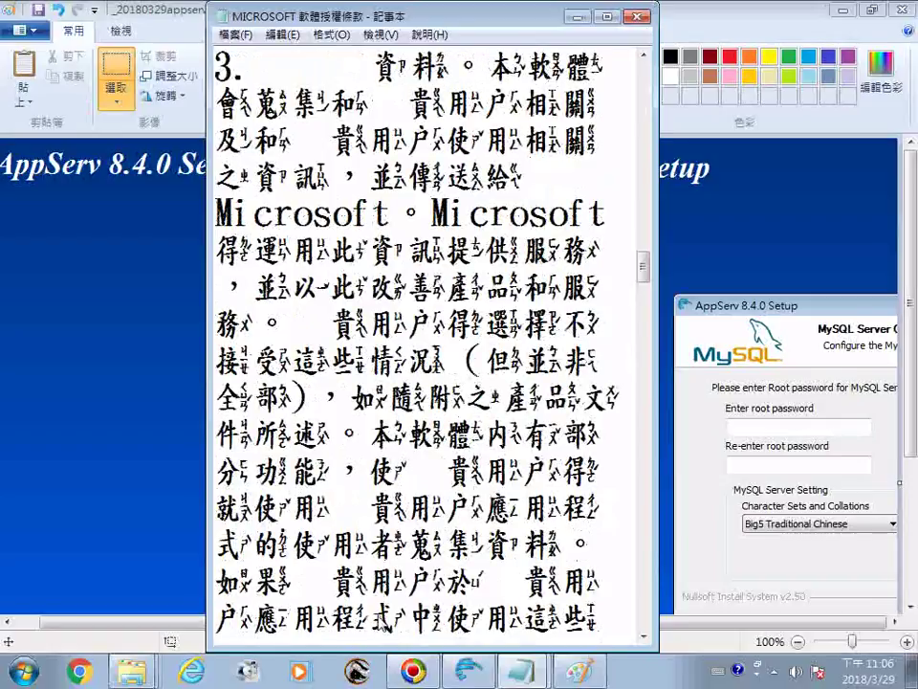
scroll(382, 624, "down", 1)
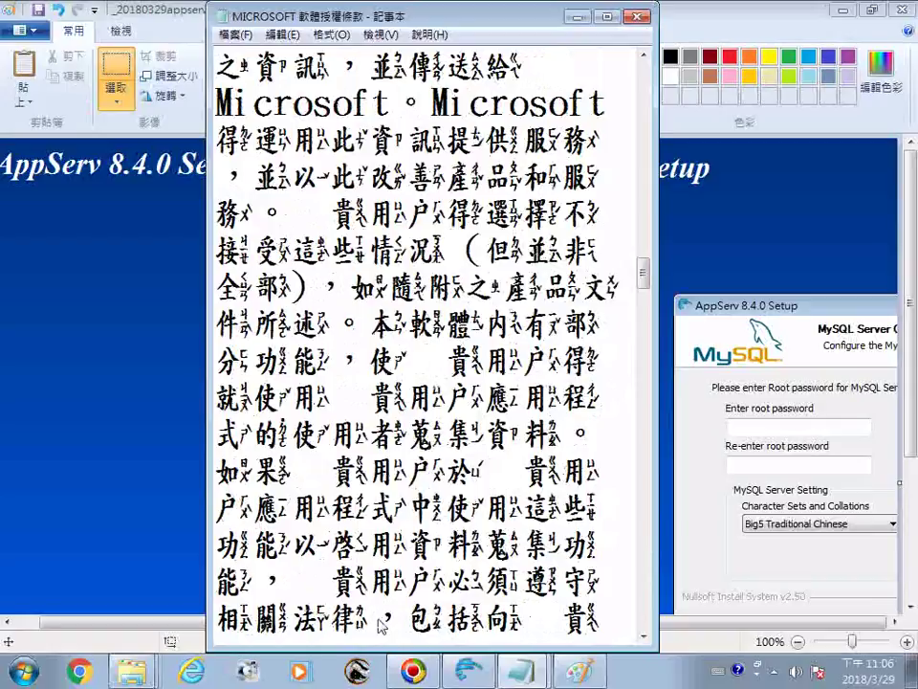
scroll(382, 625, "down", 1)
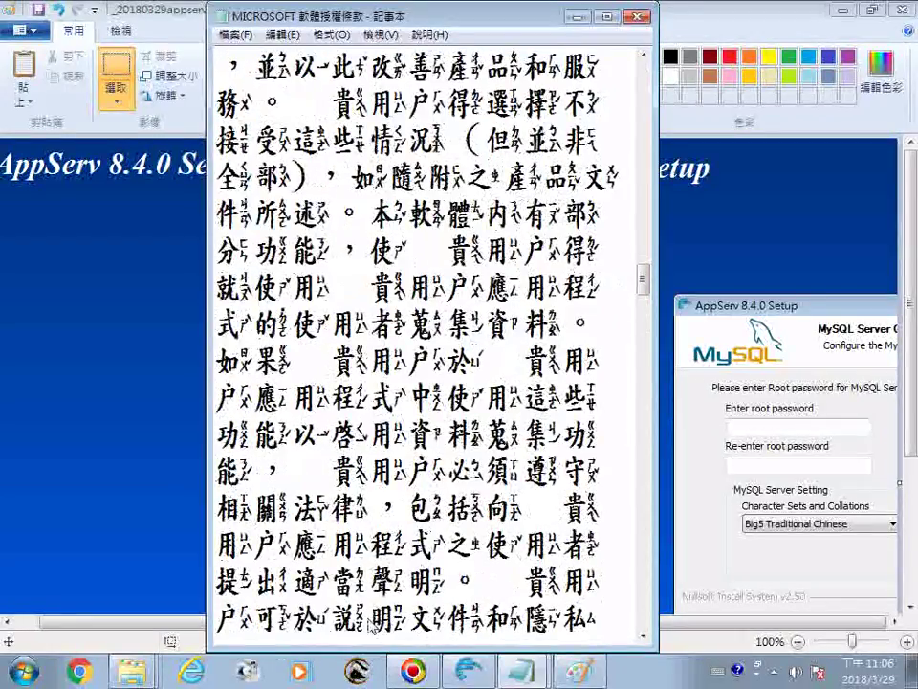
scroll(372, 625, "down", 1)
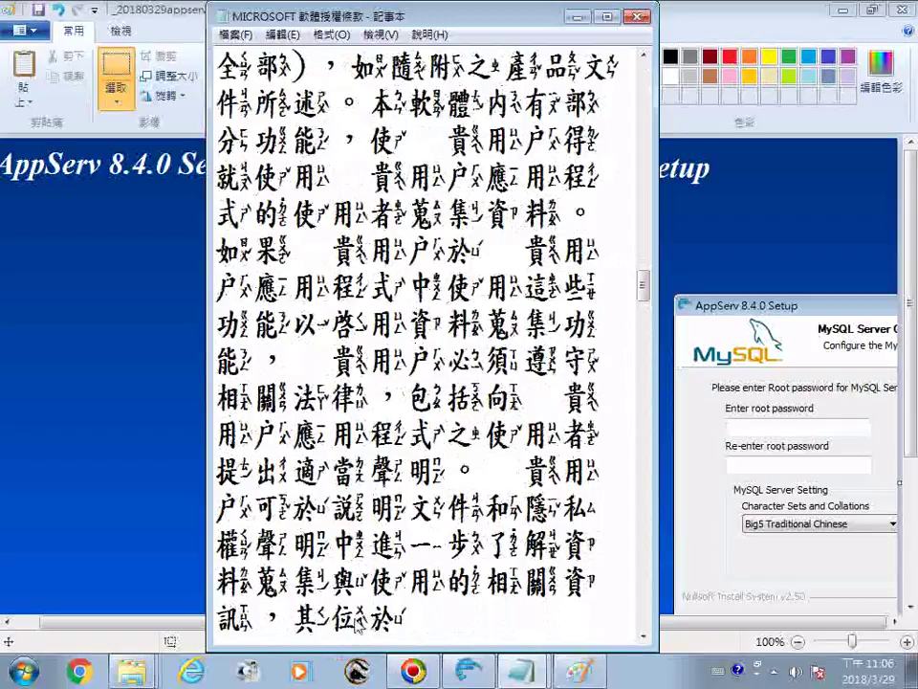
scroll(358, 625, "down", 1)
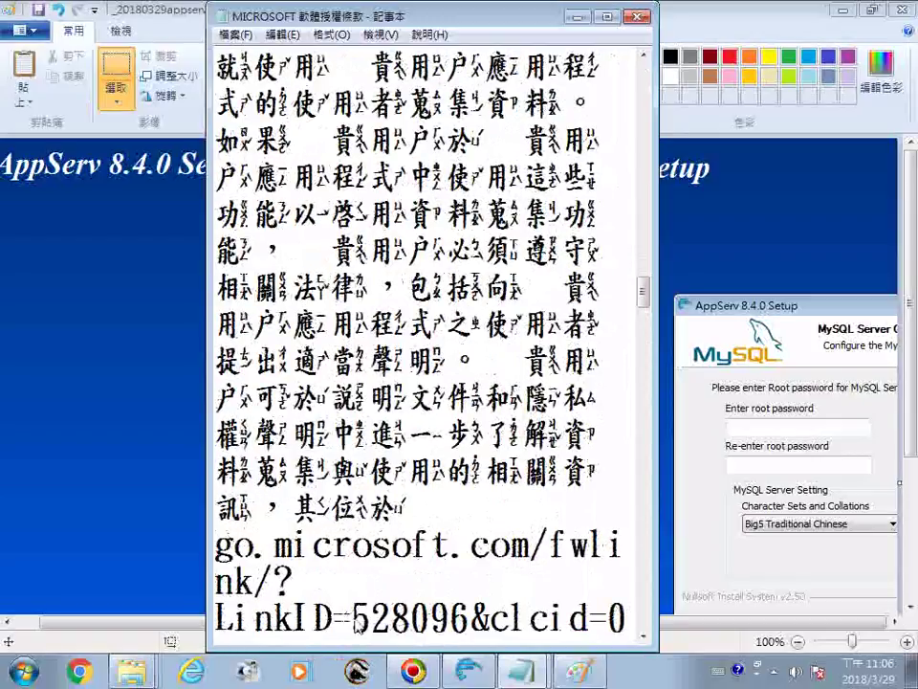
scroll(354, 624, "down", 3)
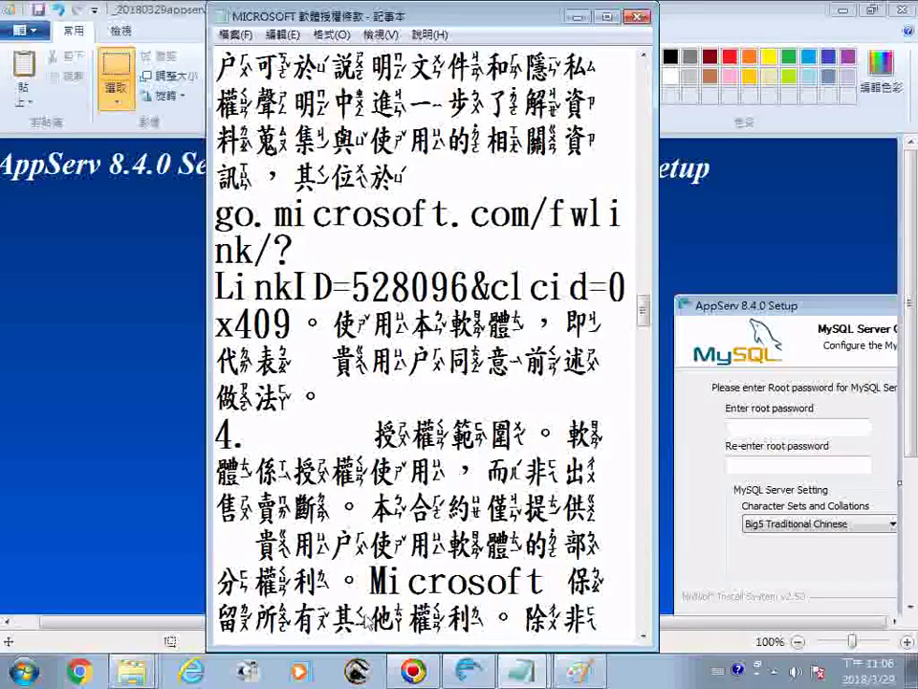
Read section 4 of the license terms on the scope of license (授權範圍), including its list of prohibited uses
scroll(428, 590, "down", 3)
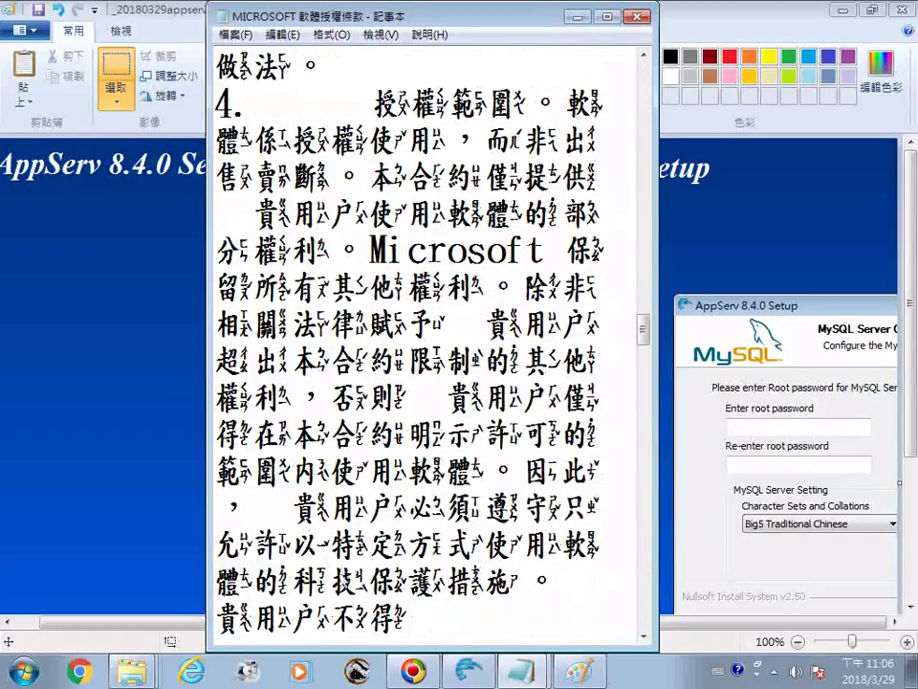
scroll(304, 598, "down", 1)
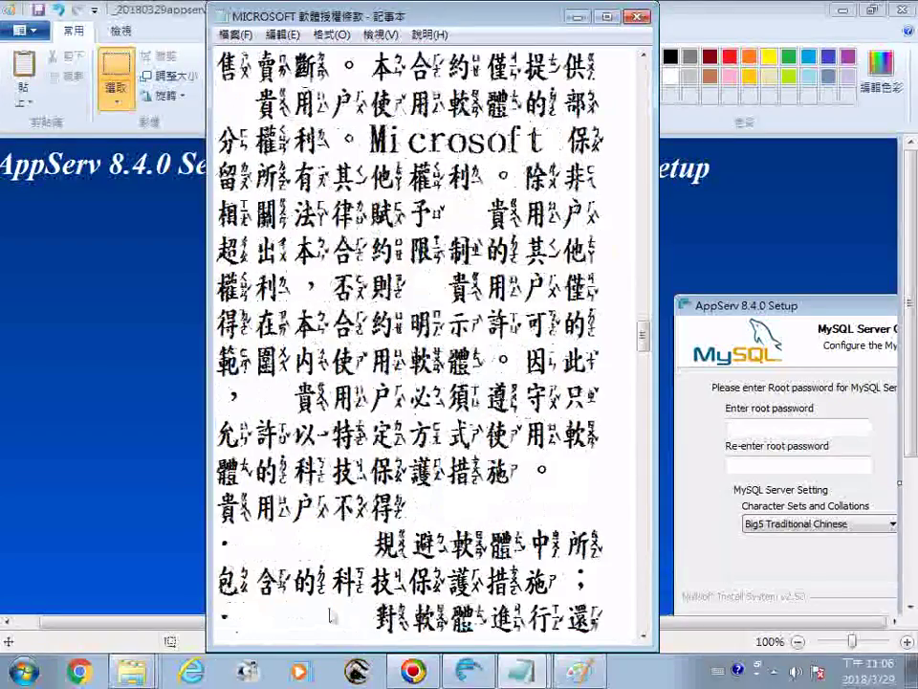
scroll(305, 595, "down", 2)
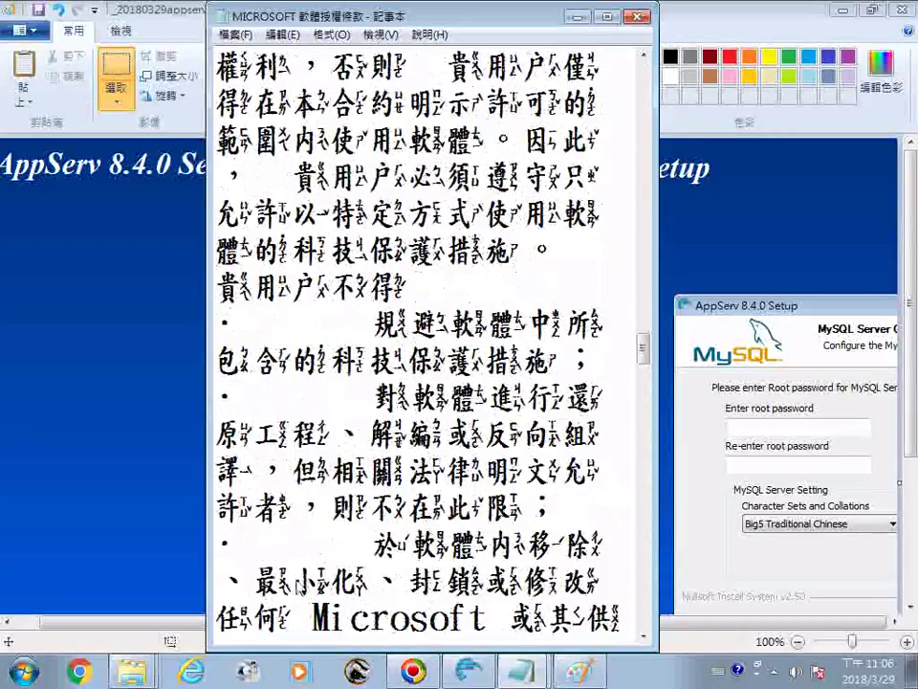
scroll(297, 593, "down", 1)
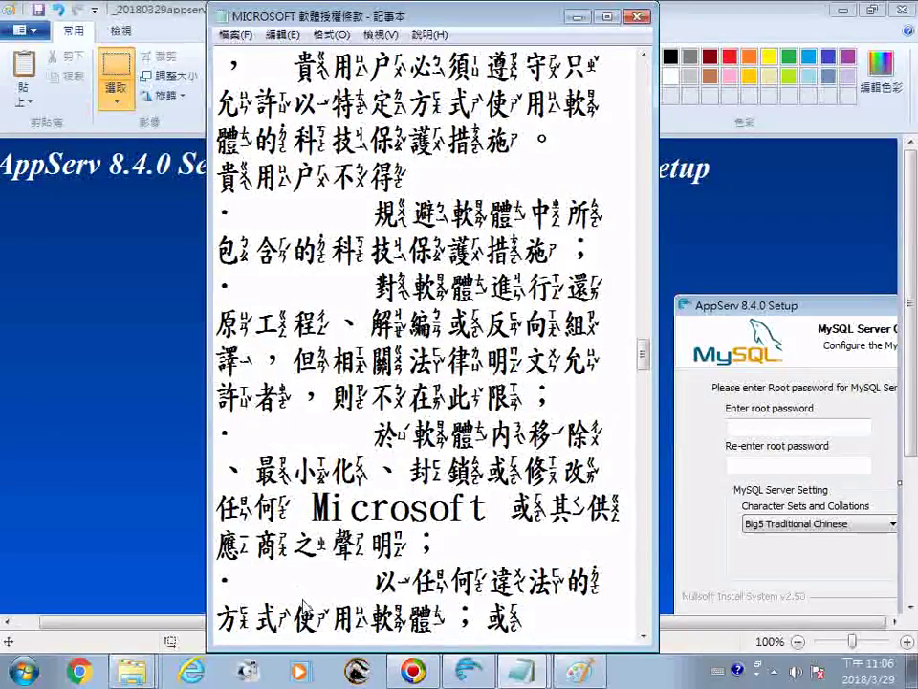
scroll(303, 606, "down", 1)
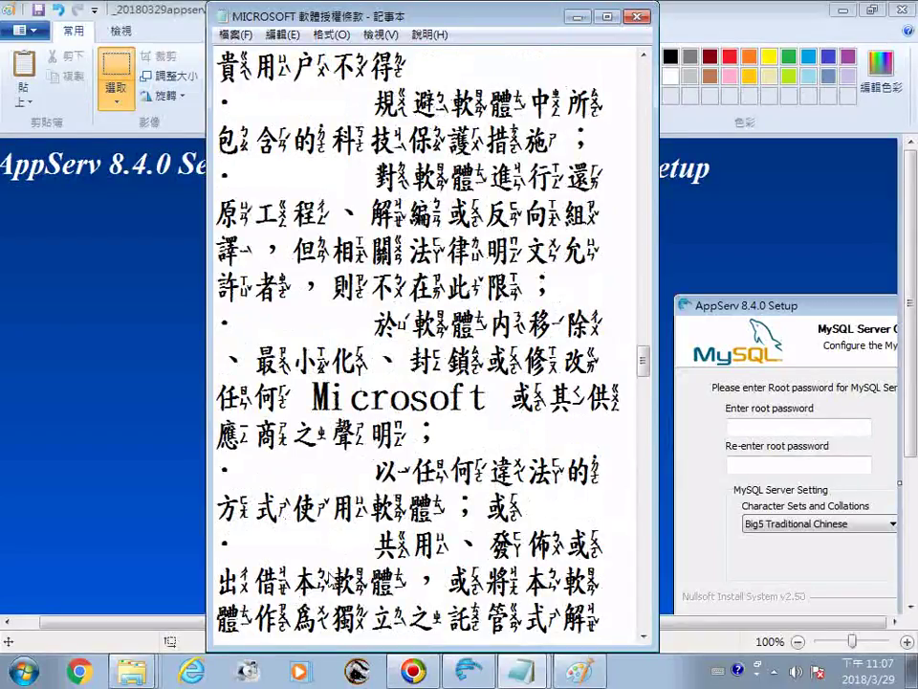
scroll(431, 344, "down", 1)
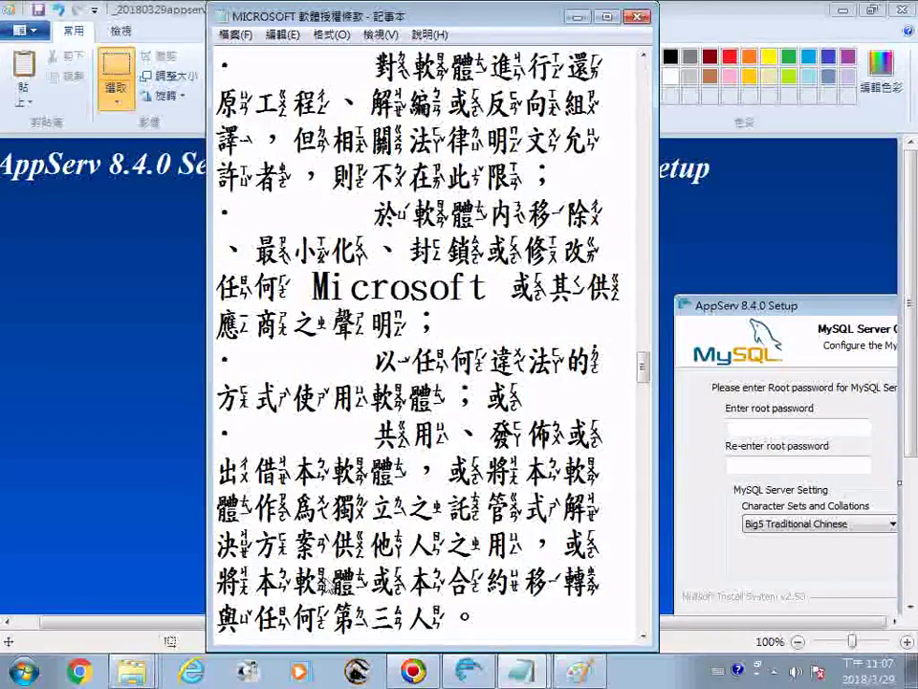
Read section 5 of the license terms on export restrictions (出口限制), through the microsoft.com/exporting link
scroll(430, 344, "down", 1)
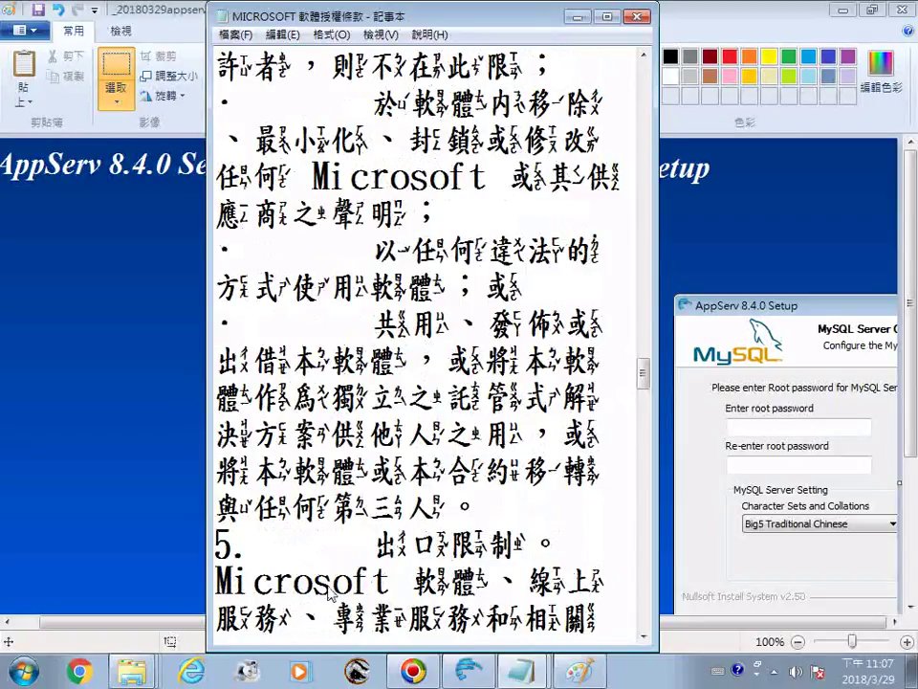
scroll(330, 593, "down", 1)
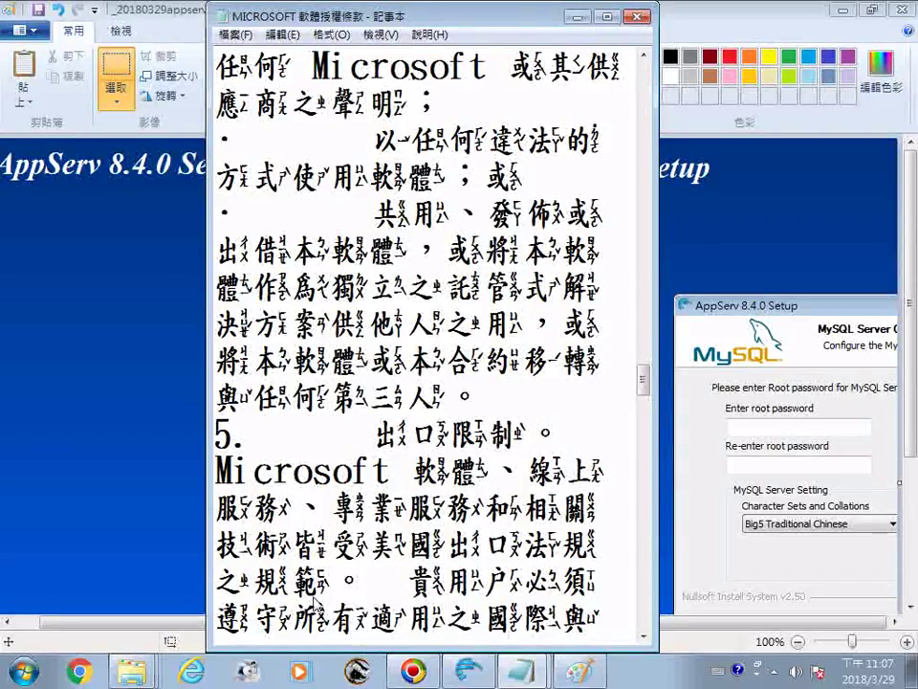
scroll(330, 598, "down", 1)
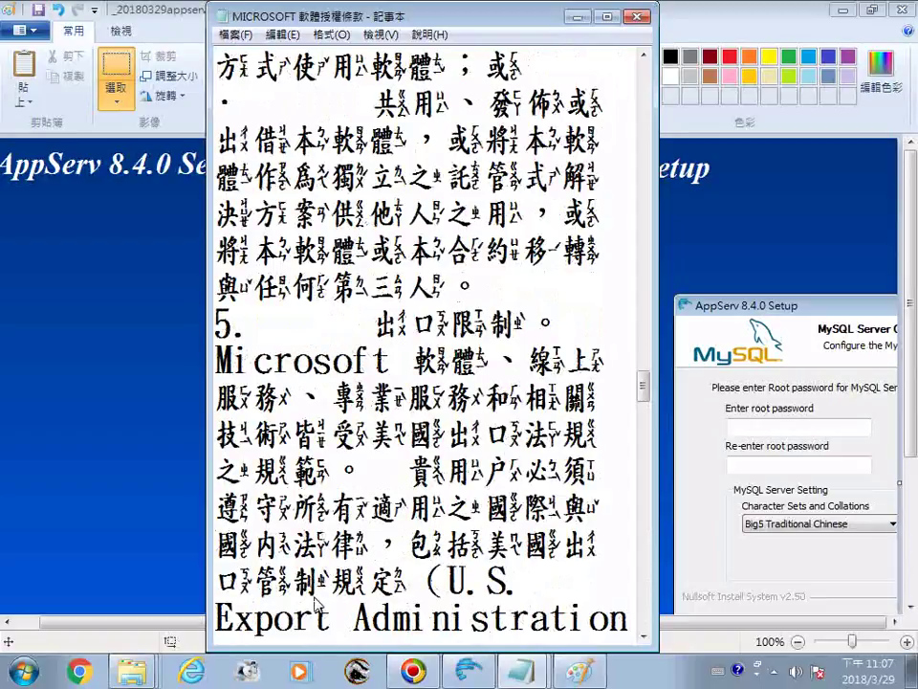
scroll(318, 604, "down", 2)
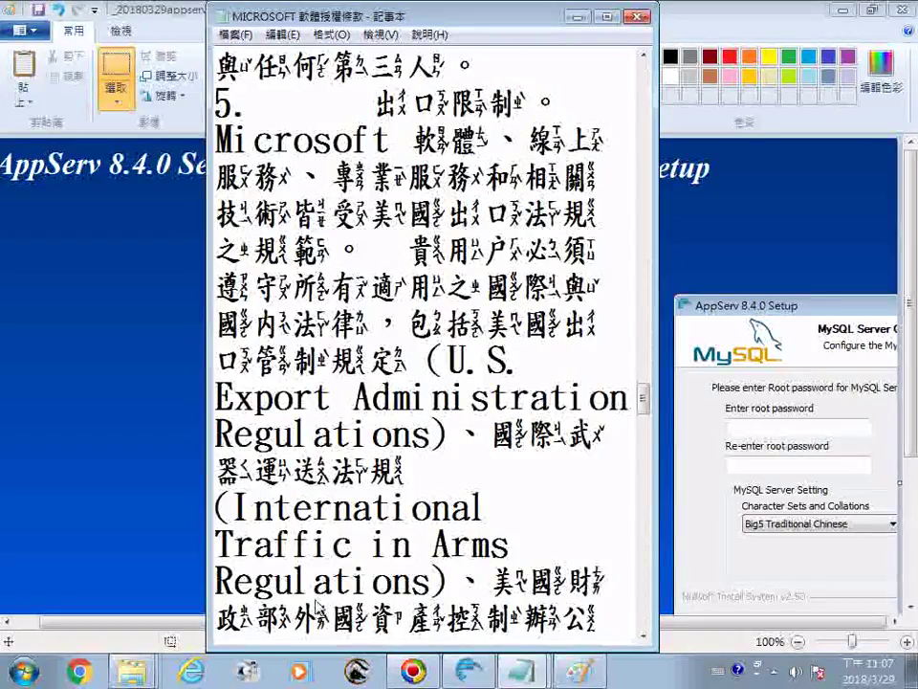
scroll(319, 605, "down", 1)
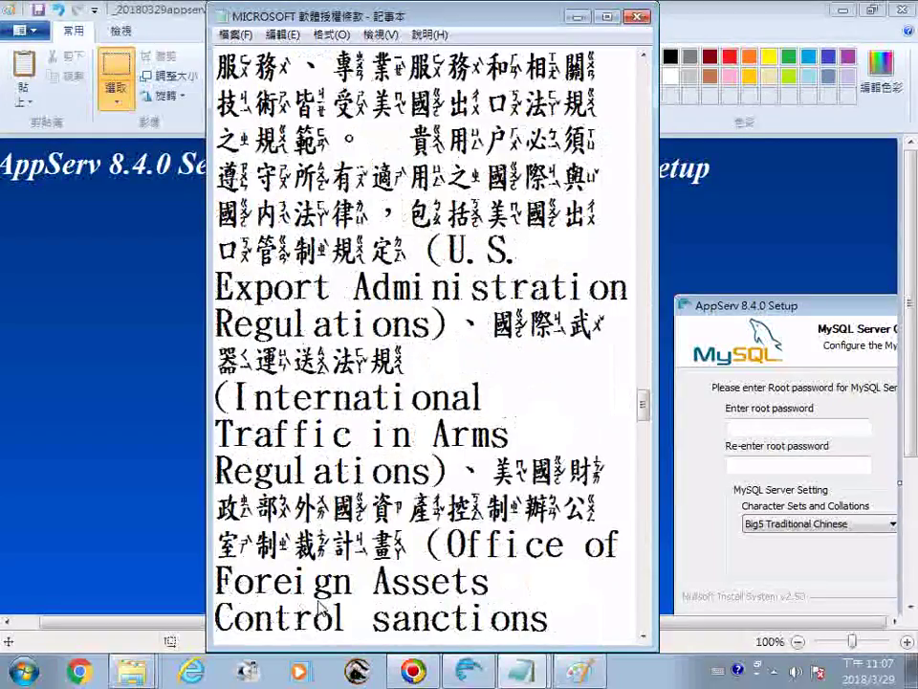
scroll(319, 605, "down", 1)
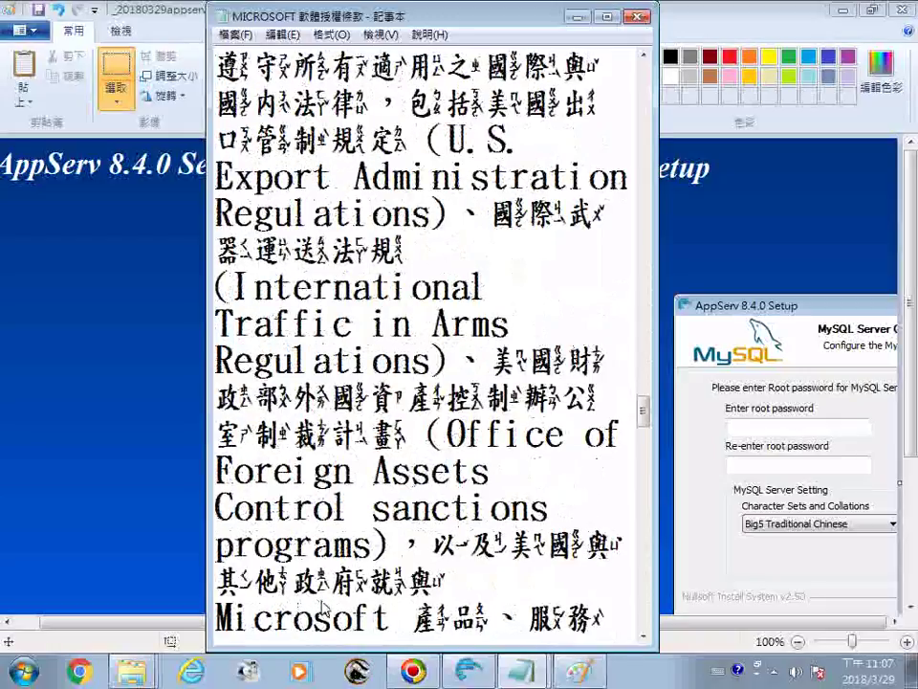
scroll(323, 608, "down", 2)
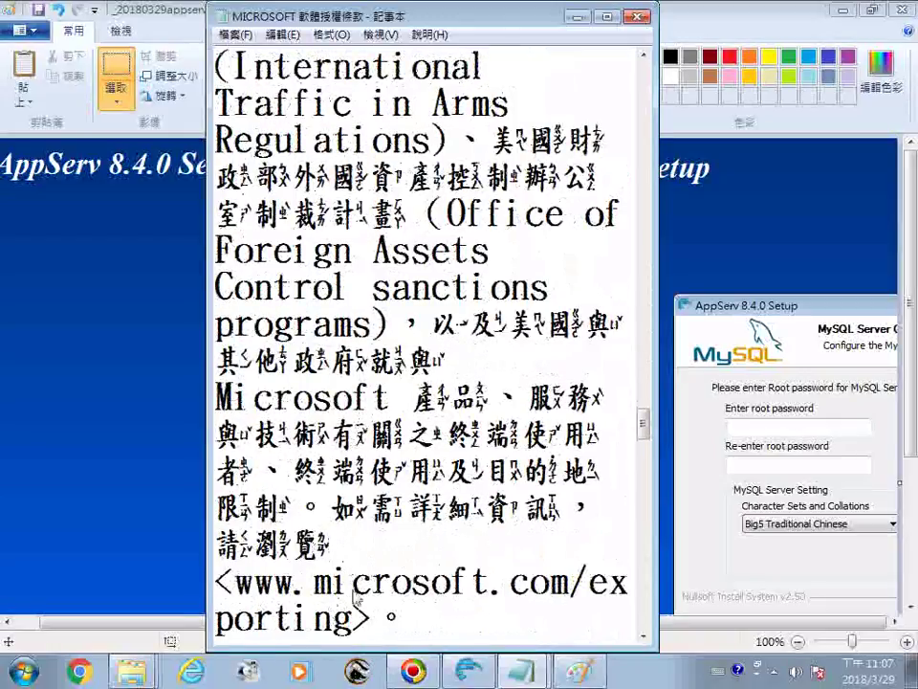
Read sections 6 to 11 of the license terms, from support services (支援服務) through damage limitations to the closing EULAID line
scroll(355, 595, "down", 4)
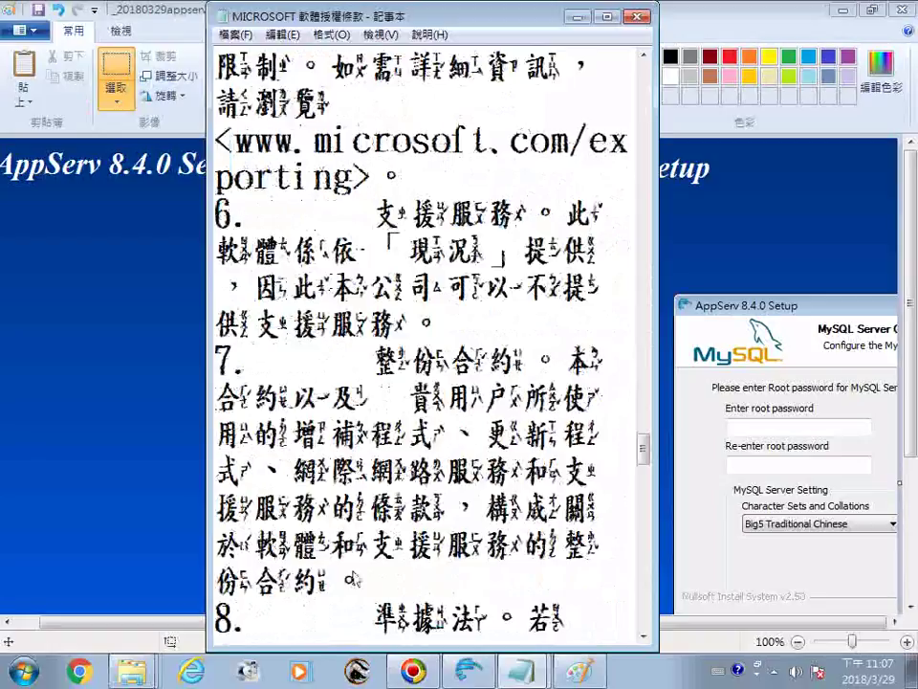
scroll(350, 584, "down", 4)
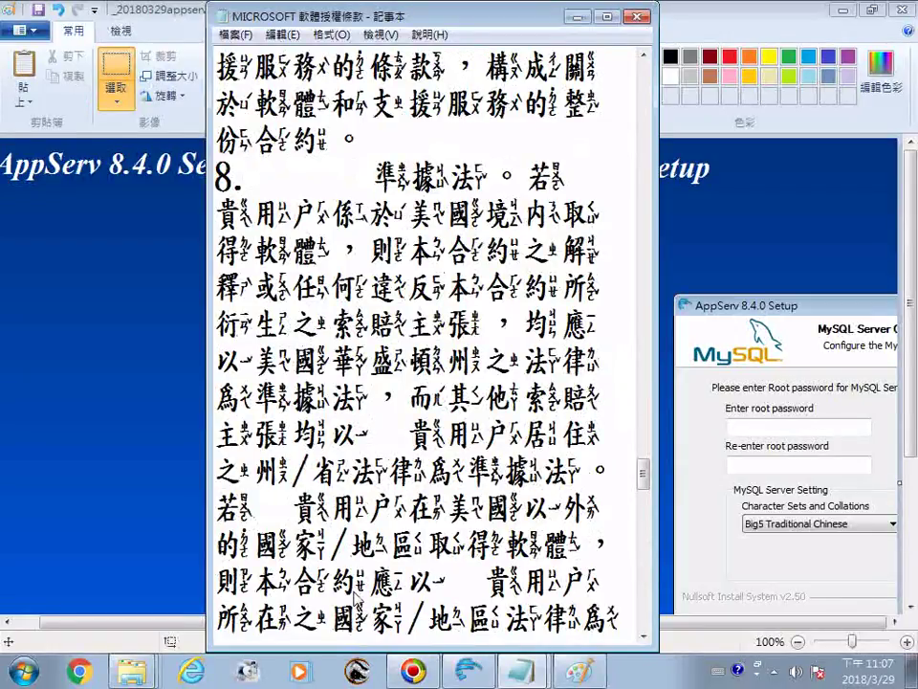
scroll(354, 596, "down", 1)
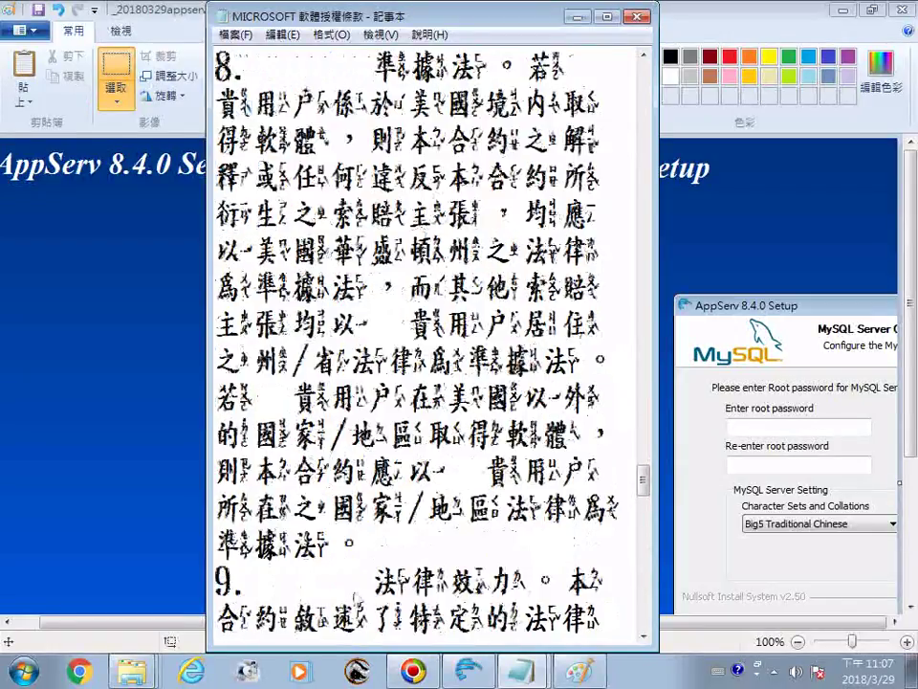
scroll(354, 600, "down", 3)
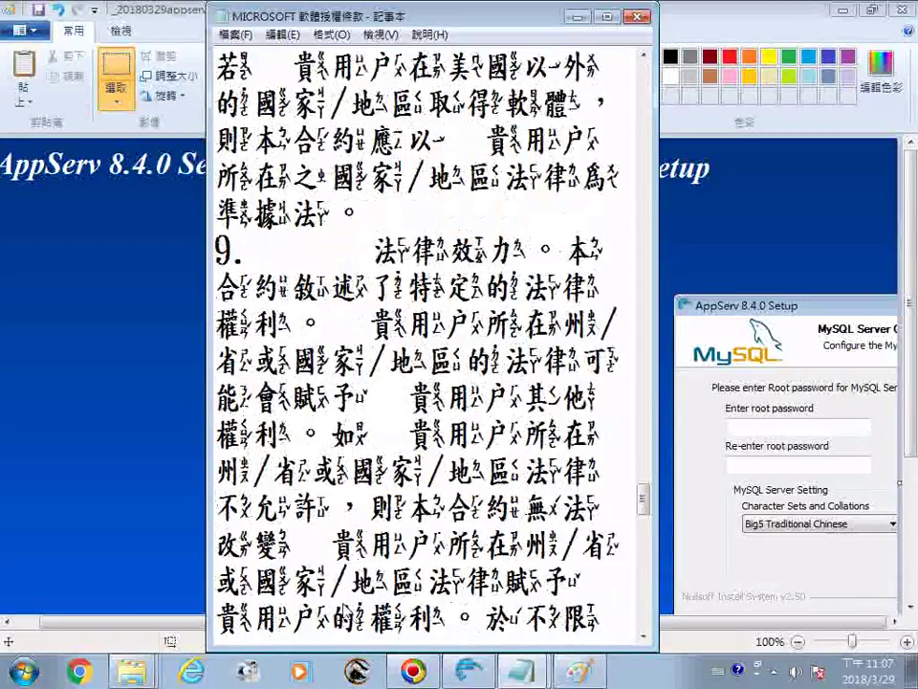
scroll(347, 605, "down", 3)
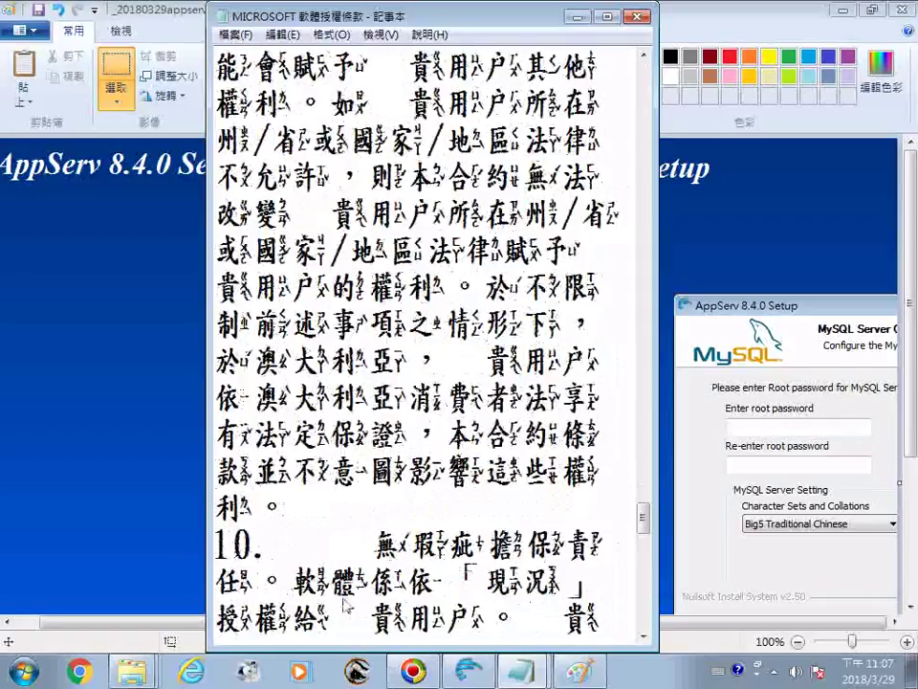
scroll(330, 601, "down", 4)
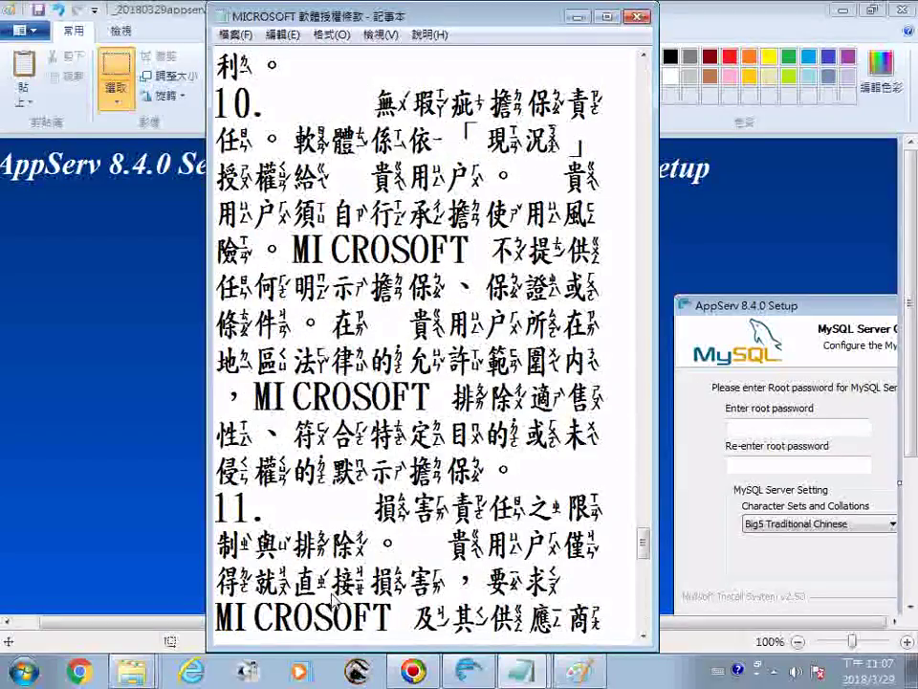
scroll(333, 601, "down", 4)
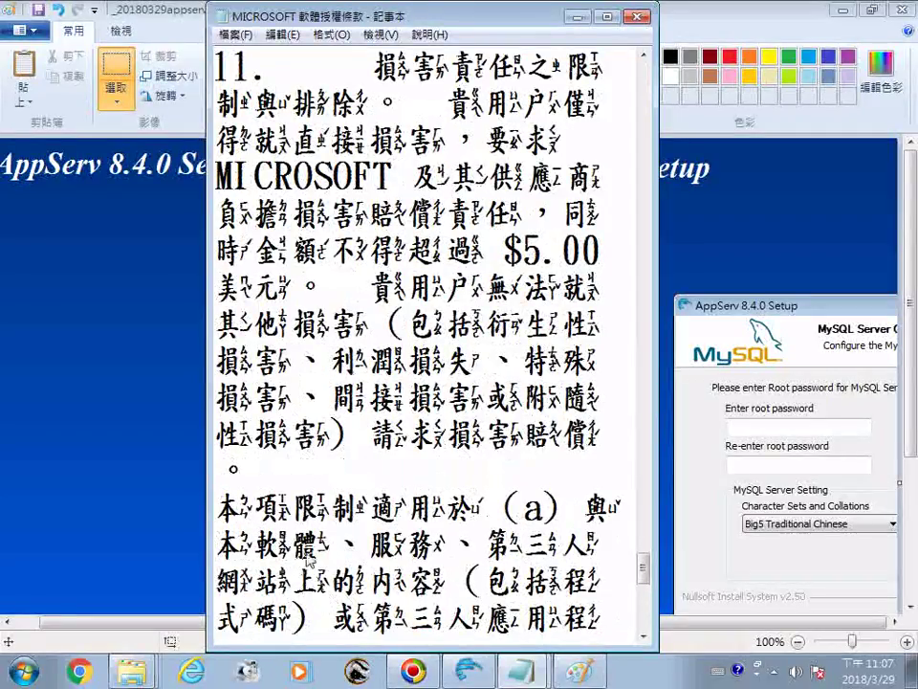
scroll(277, 390, "down", 5)
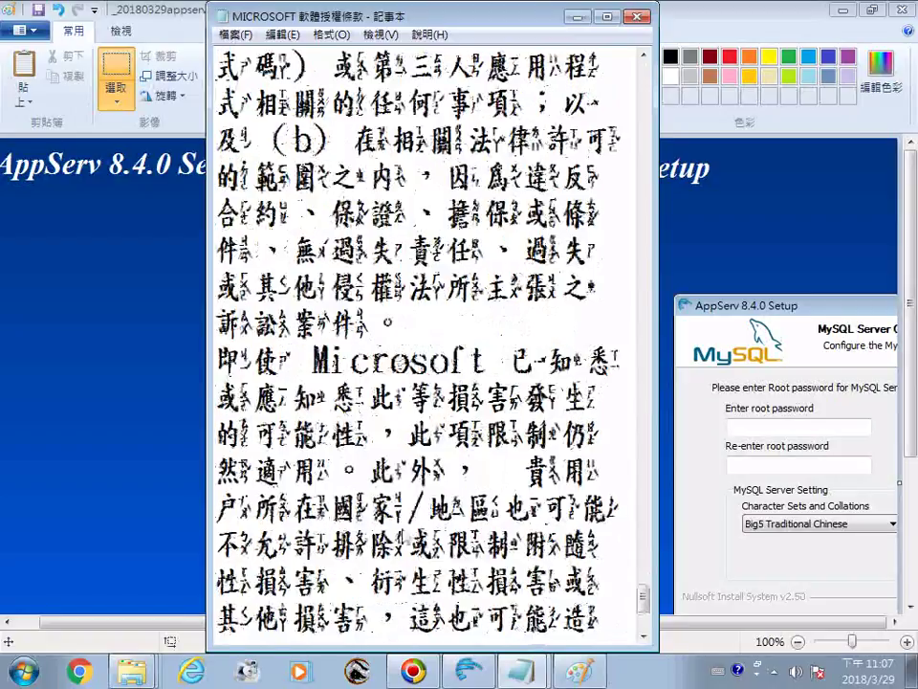
scroll(340, 562, "down", 2)
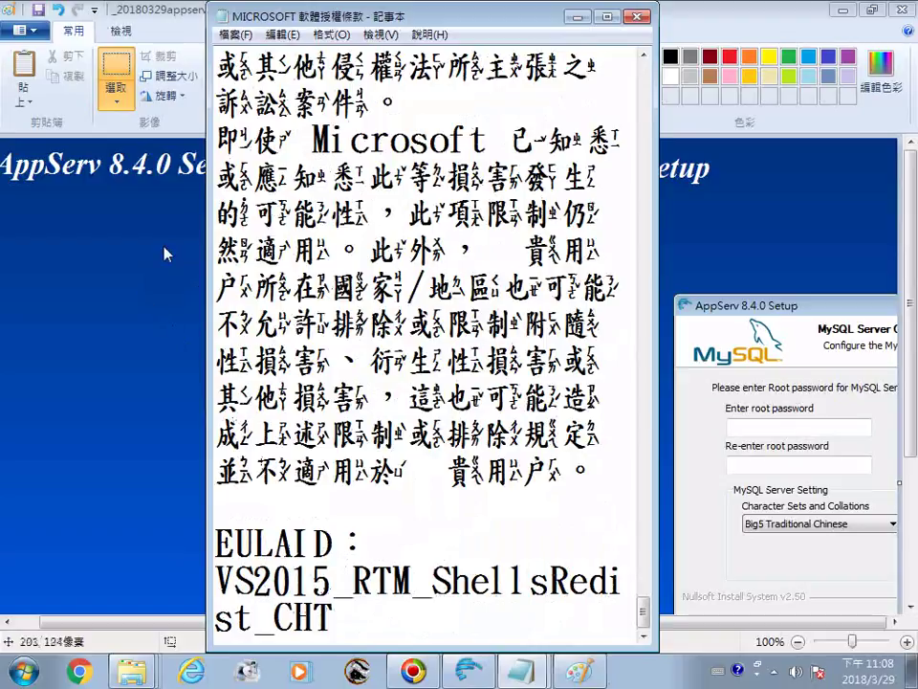
Minimize the license document to view the Paint picture behind it, and reopen the document at its closing EULAID line
left_click(578, 16)
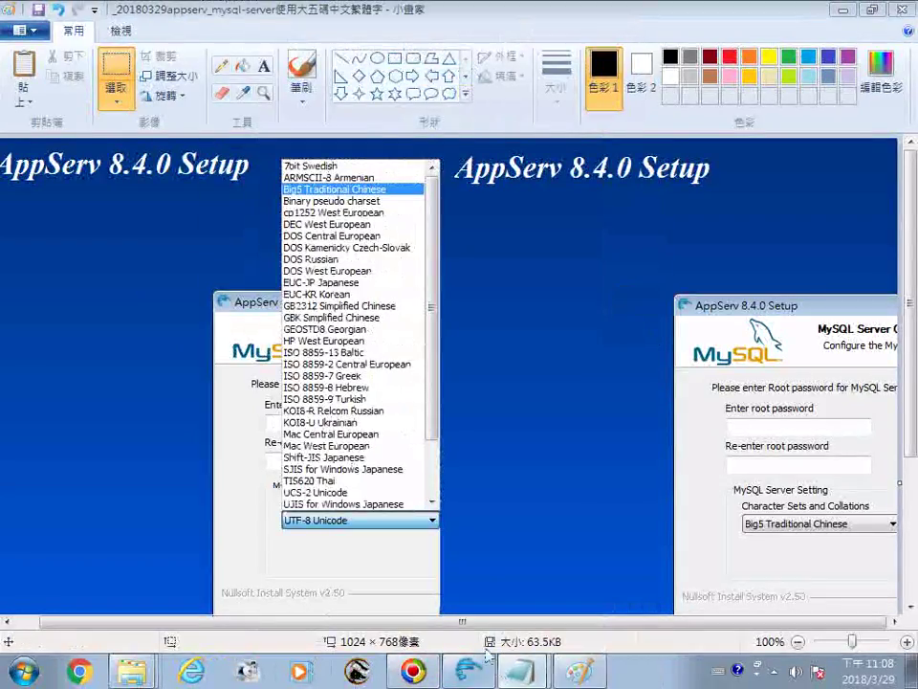
mouse_move(490, 659)
left_mouse_down()
mouse_move(485, 636)
mouse_move(490, 660)
left_mouse_up()
scroll(430, 345, "down", 10)
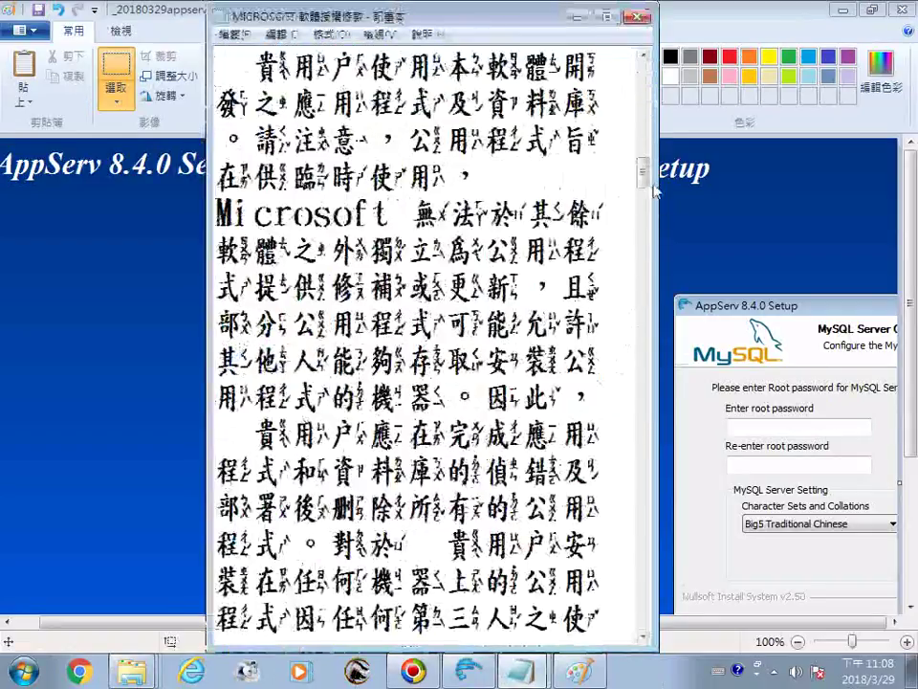
key("ctrl+End")
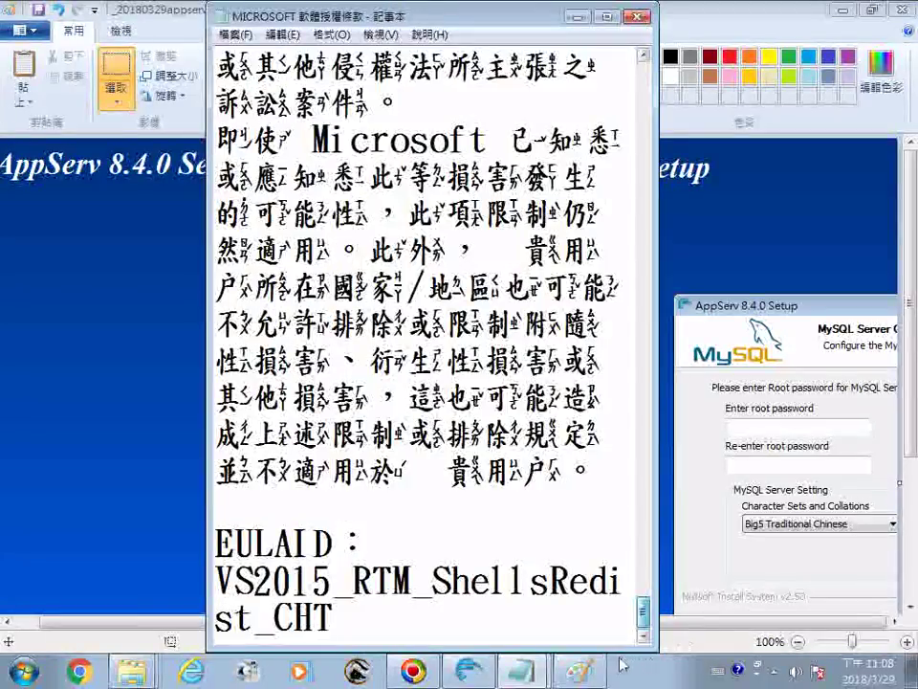
Add two blank lines at the end of the Microsoft license document, save it, and minimize it
key("Return")
key("Return")
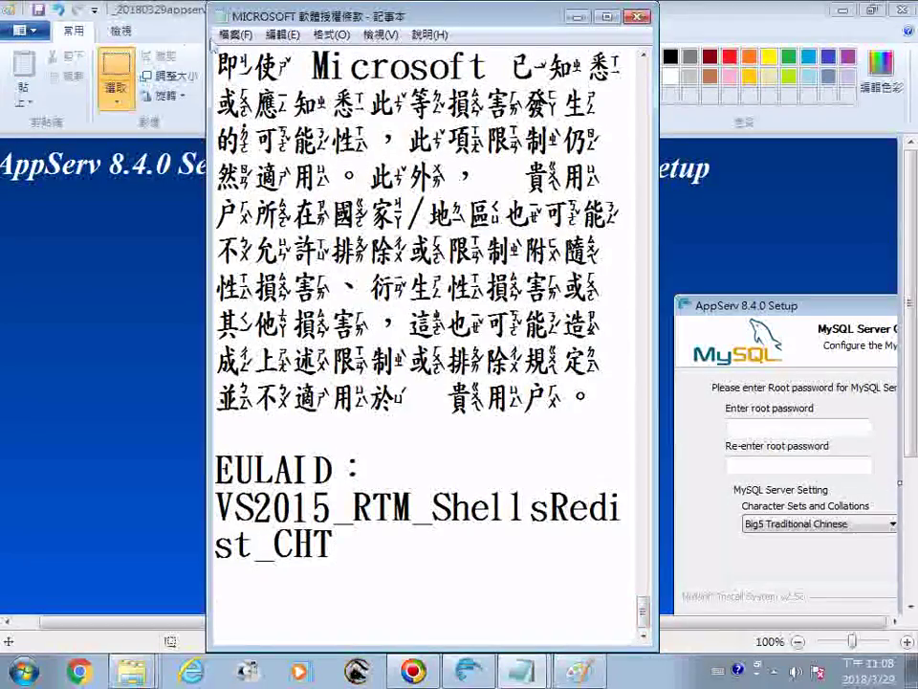
left_click(235, 34)
left_click(192, 86)
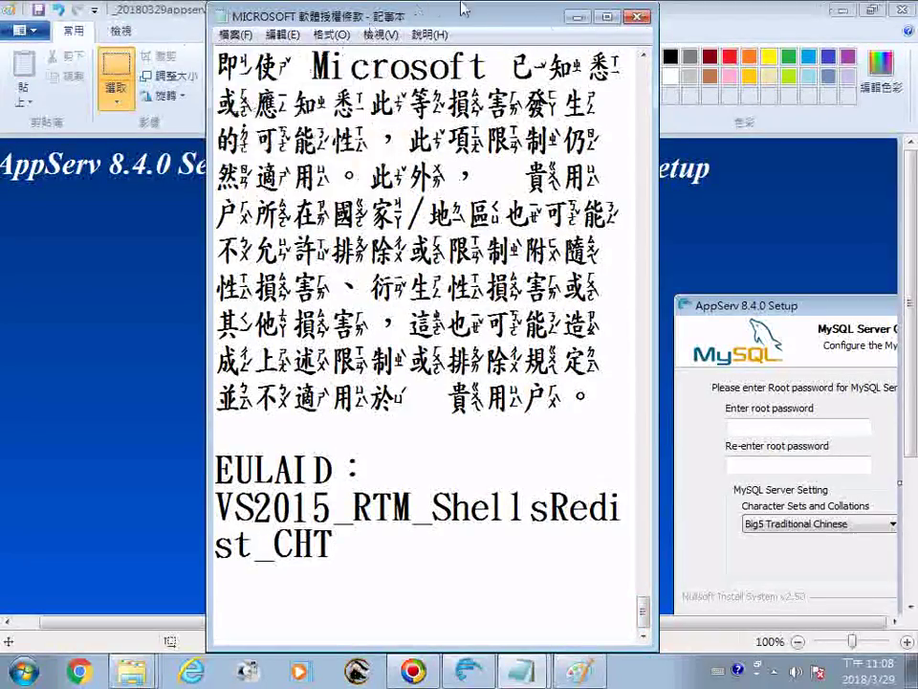
left_click(578, 16)
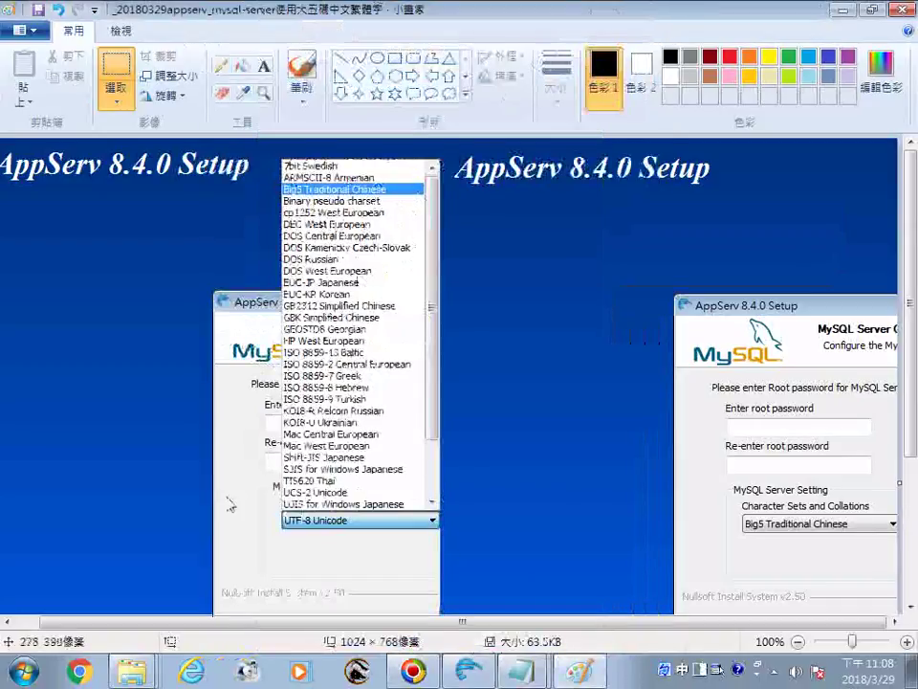
Switch to the AppServ setup wizard and paste the MySQL root password into both the password and re-enter fields
left_click(476, 677)
left_click(300, 292)
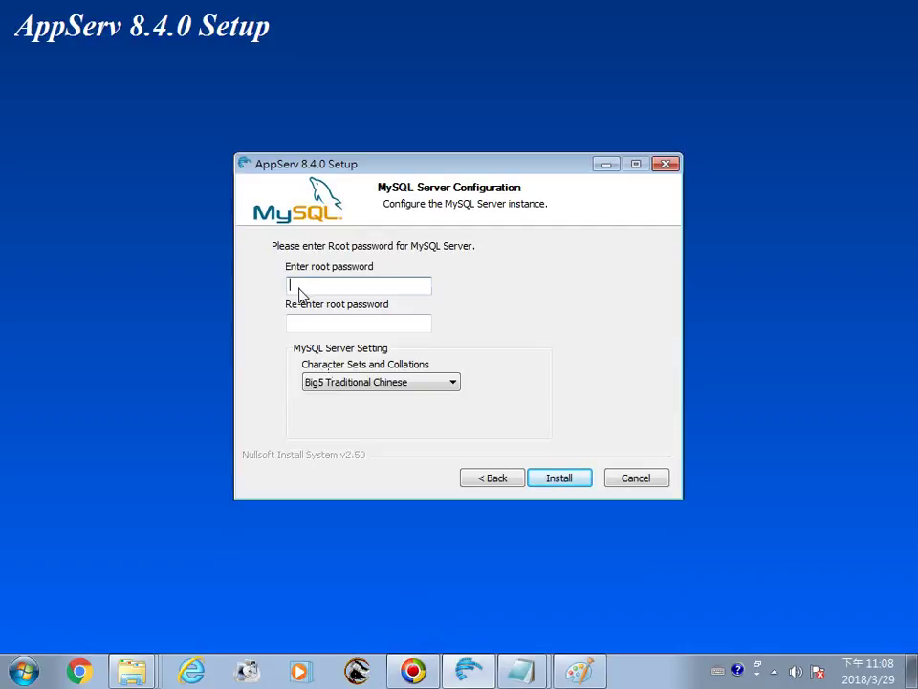
right_click(300, 292)
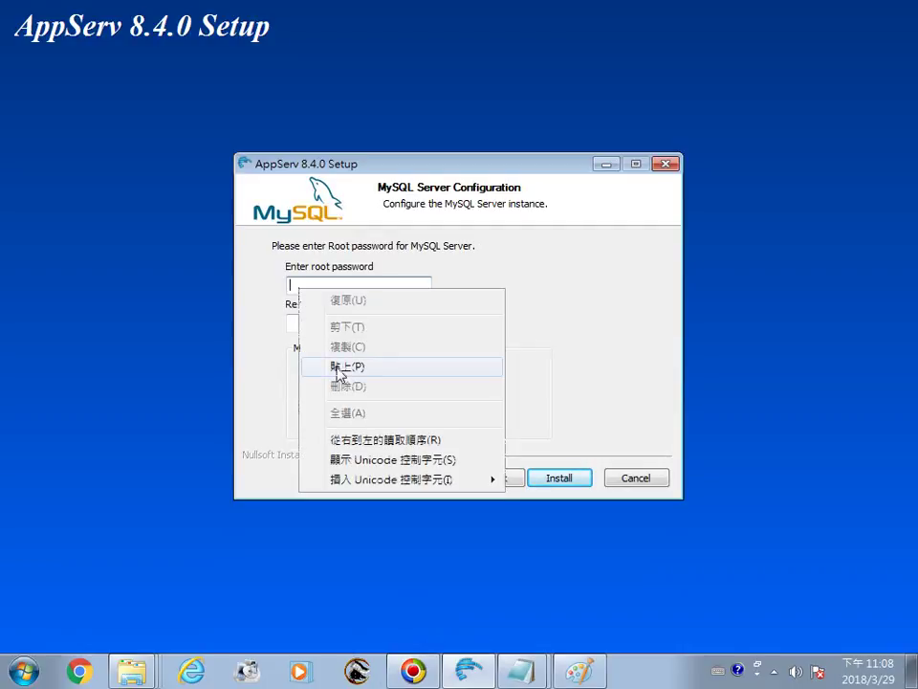
left_click(339, 368)
left_click(314, 330)
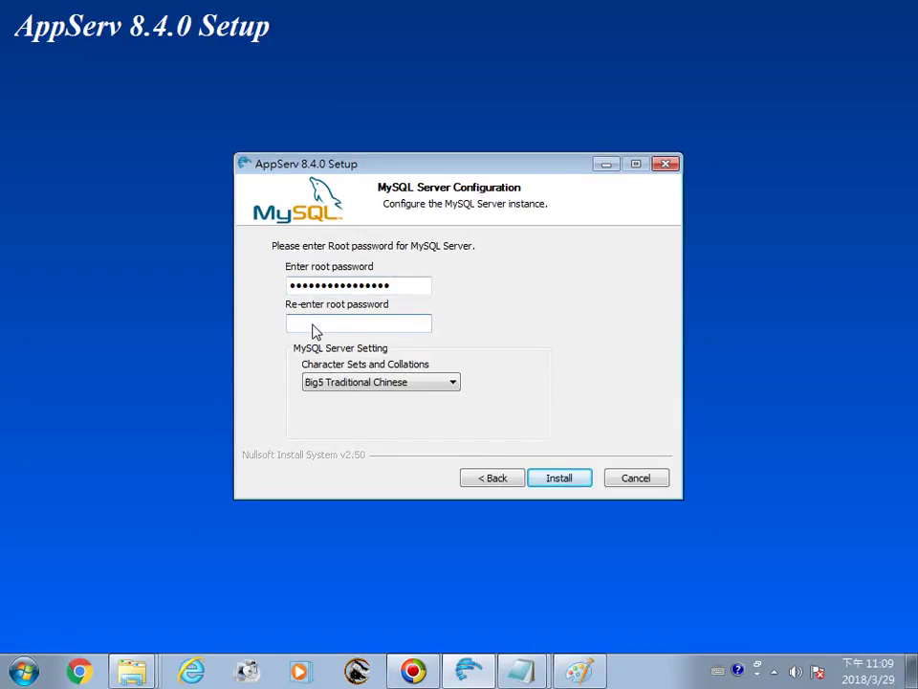
right_click(316, 330)
left_click(378, 416)
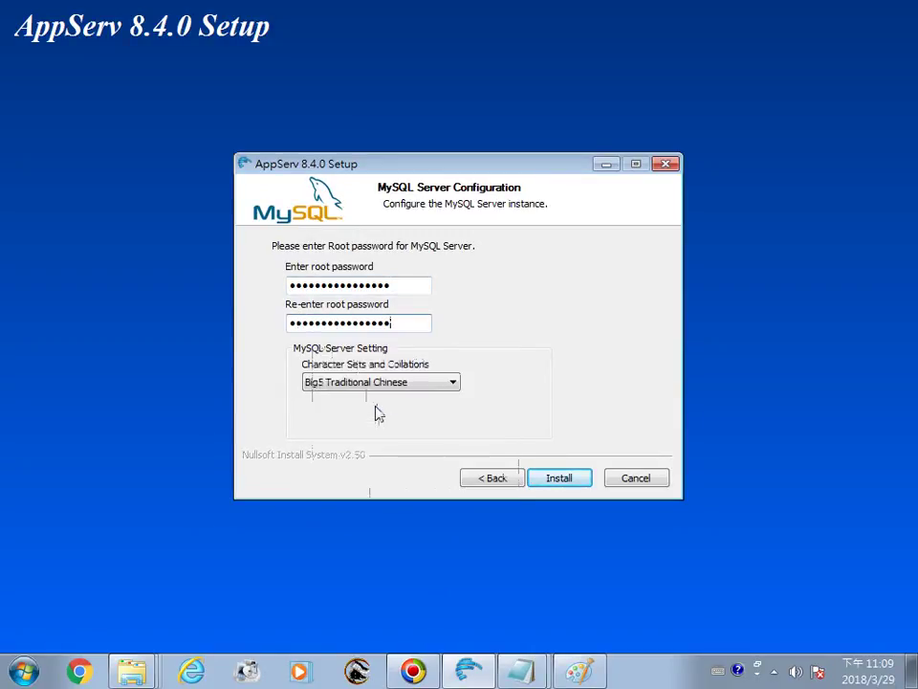
Install AppServ with Apache and MySQL set to start, and allow Apache HTTP Server through the firewall on private networks
left_click(574, 482)
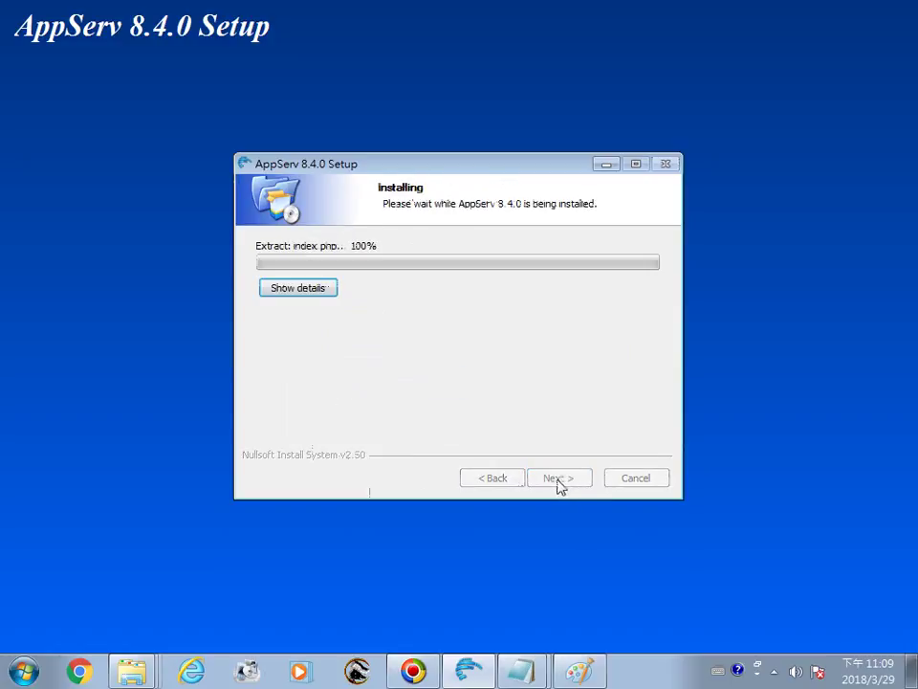
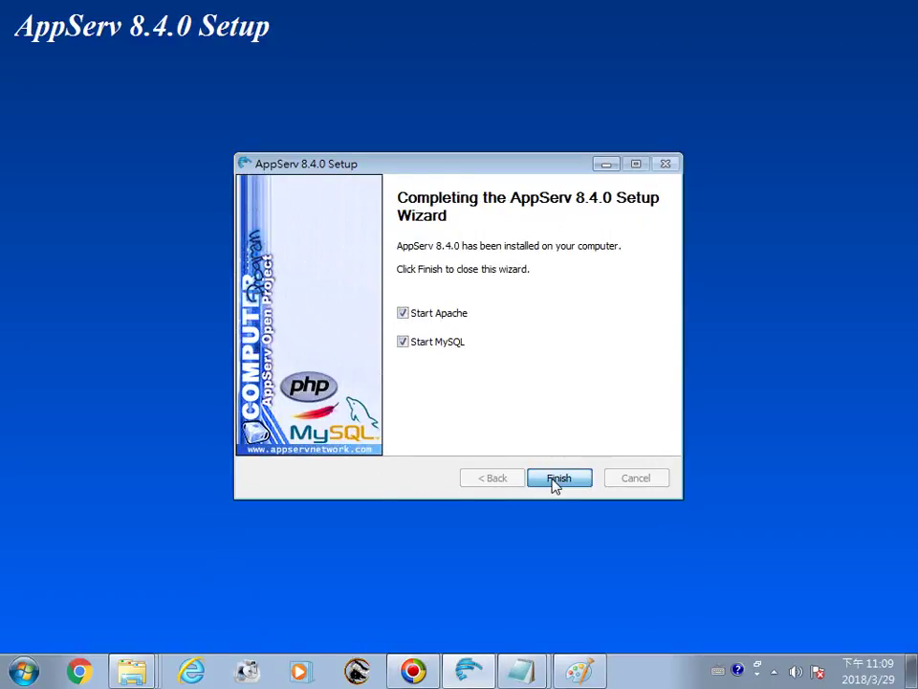
left_click(559, 478)
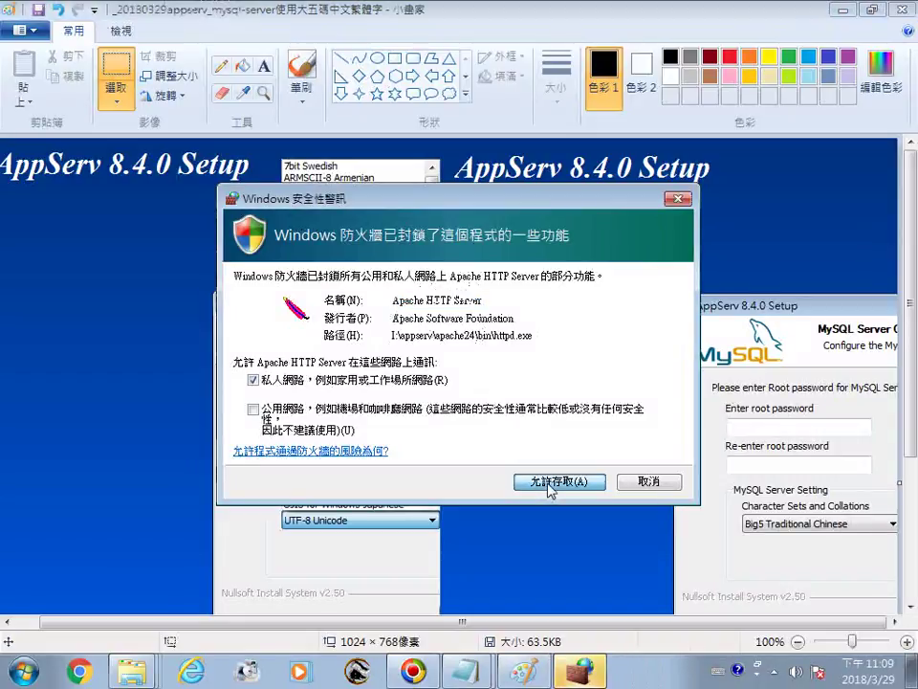
left_click(550, 483)
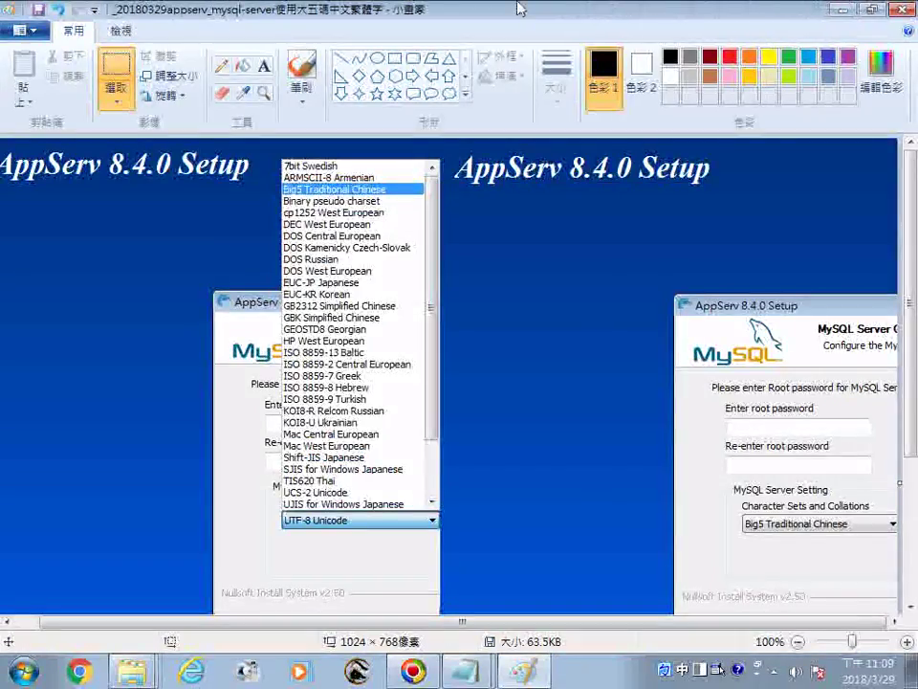
Close the Paint picture and both license text documents, the GNU Lesser General Public License and the Microsoft terms
double_click(733, 11)
left_click(627, 71)
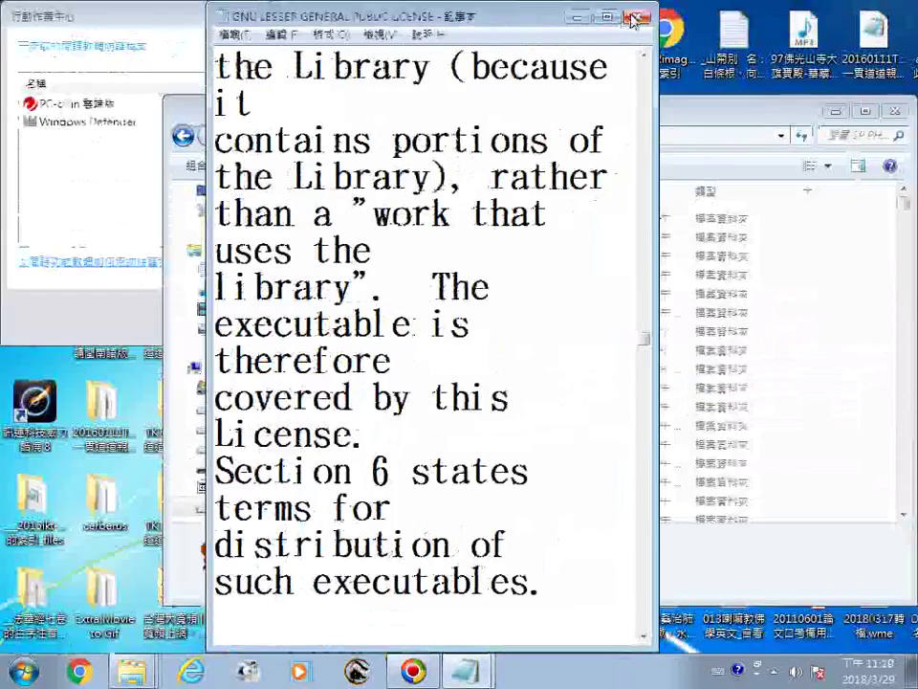
left_click(637, 18)
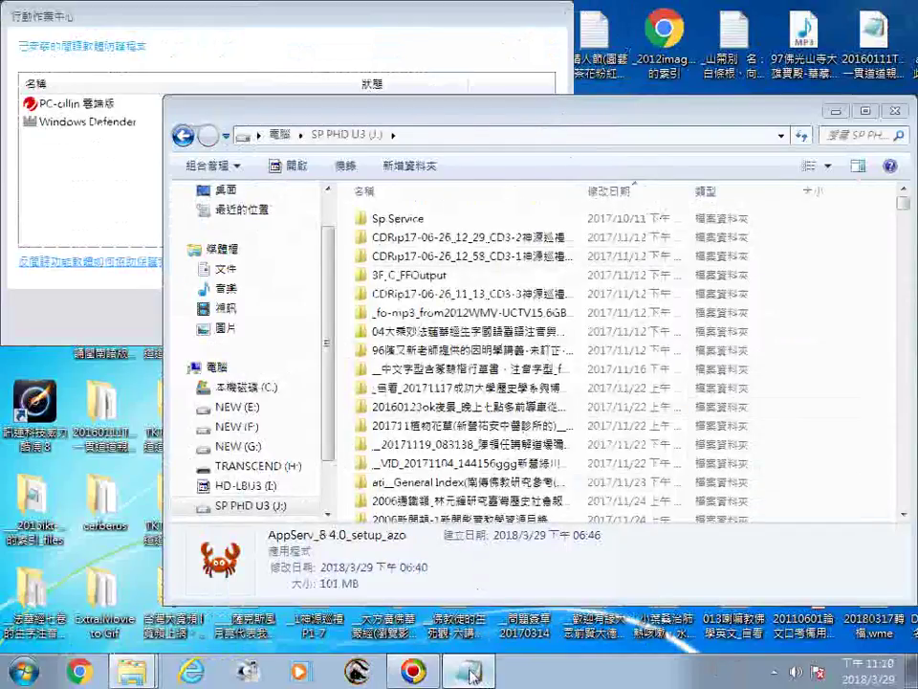
left_click(472, 672)
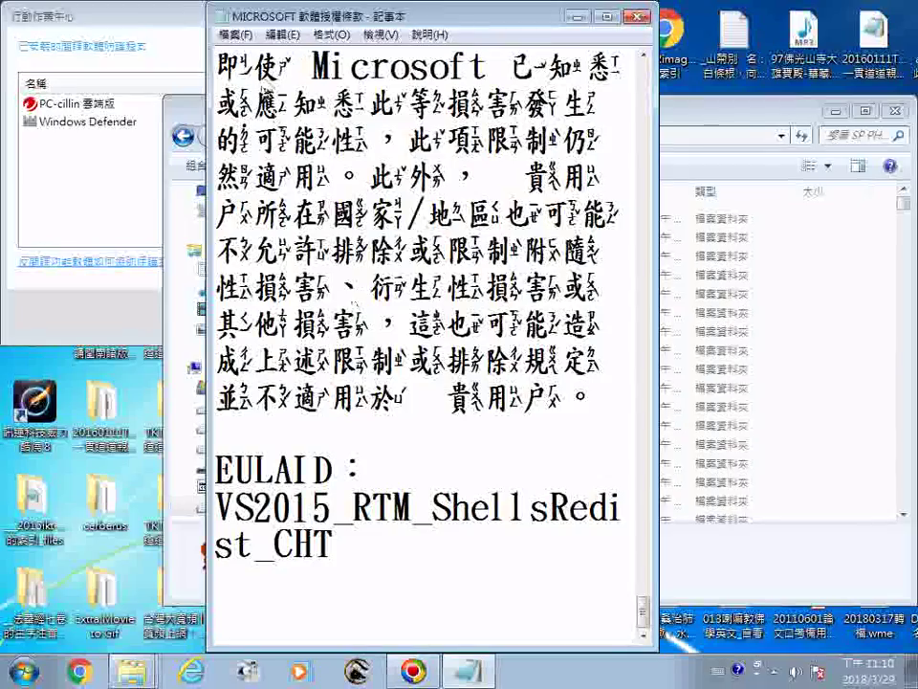
left_click(637, 18)
Open the AppServ folder on drive HD-LBU3 (I:) and go into its www subfolder
left_click(421, 22)
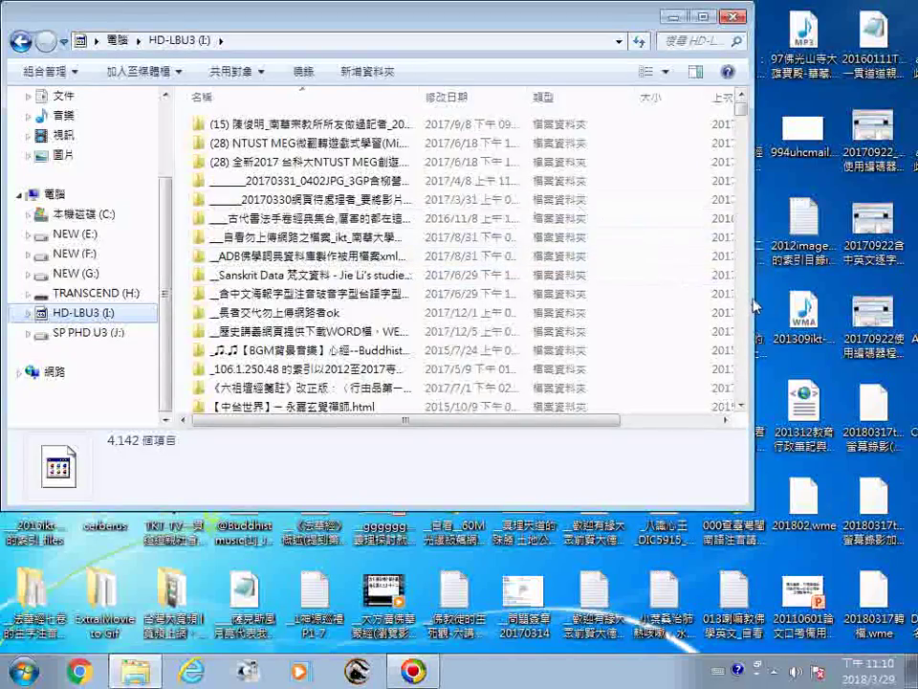
left_click(742, 338)
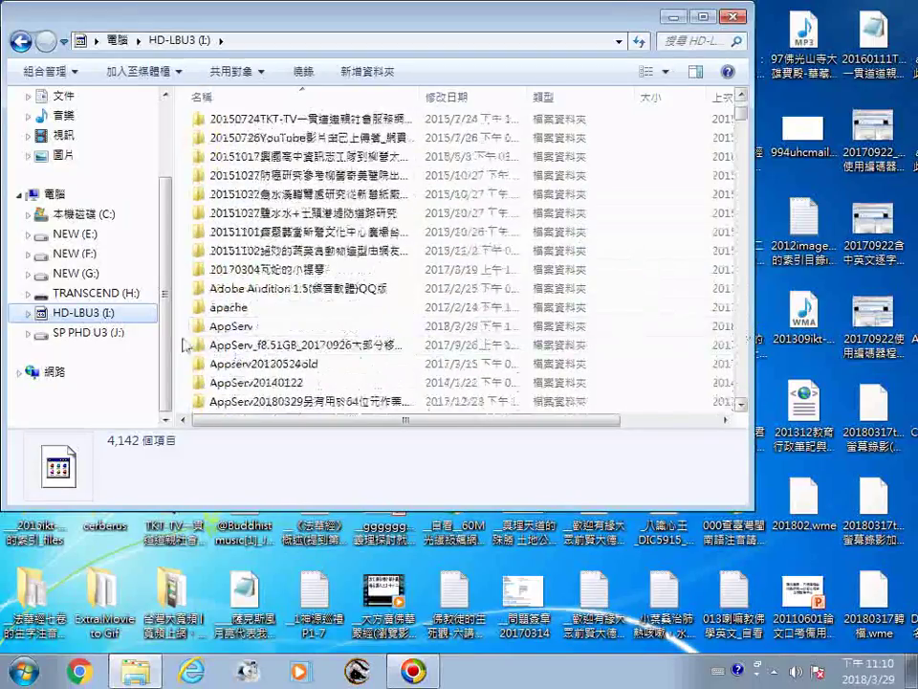
left_click(207, 334)
double_click(208, 335)
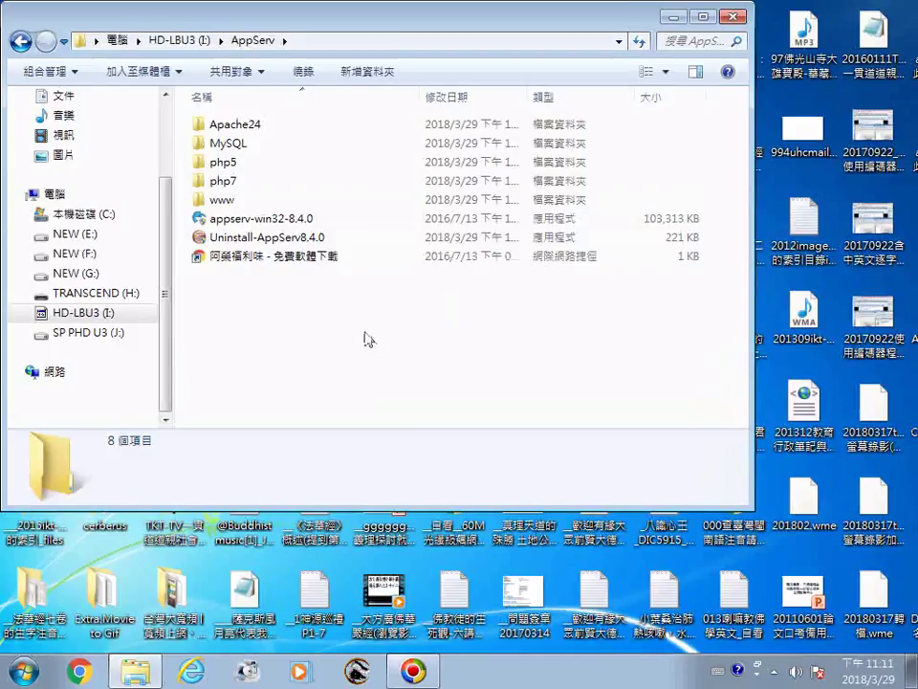
left_click(212, 202)
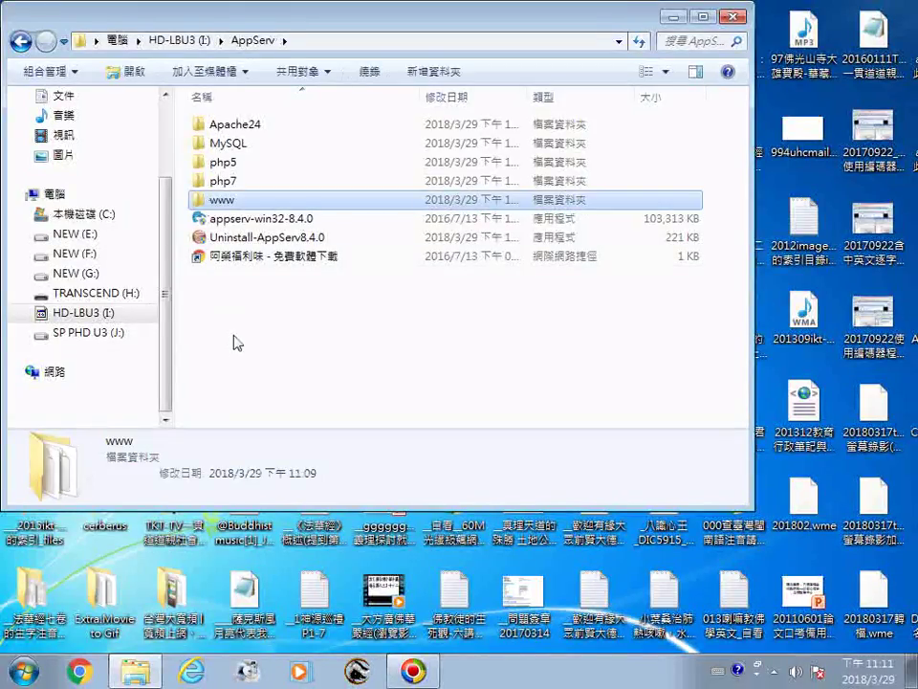
double_click(218, 203)
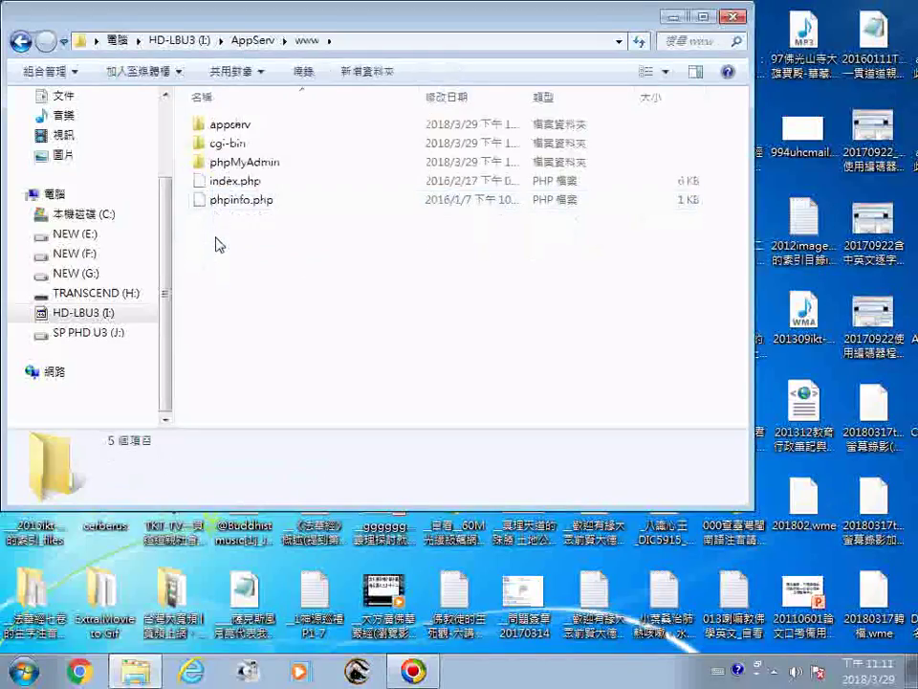
Copy the base name "index" from index.php in the www folder and paste it into the address bar of a new Chrome window
left_click(223, 183)
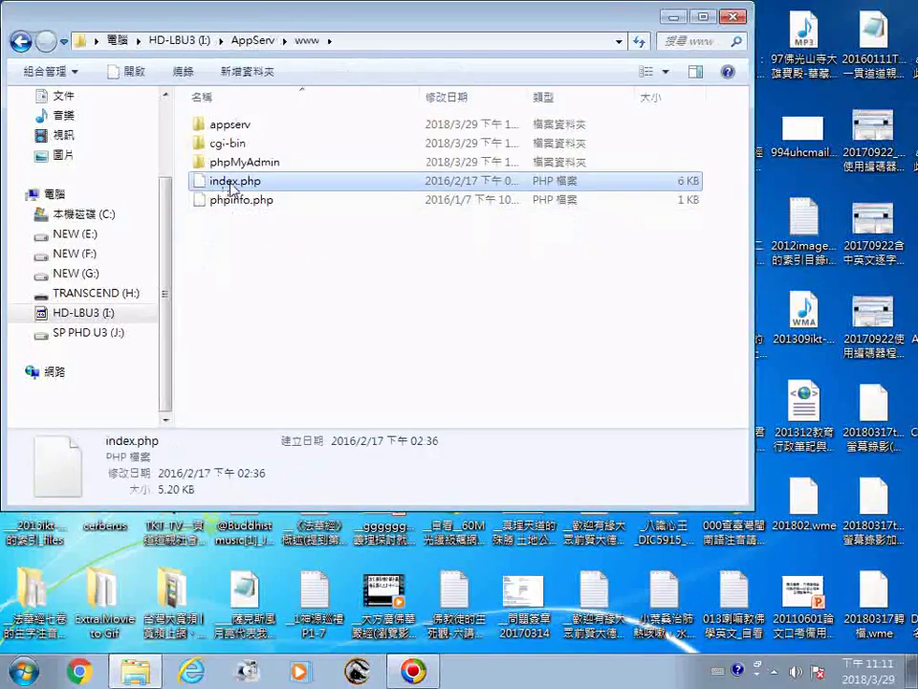
left_click(232, 188)
right_click(231, 189)
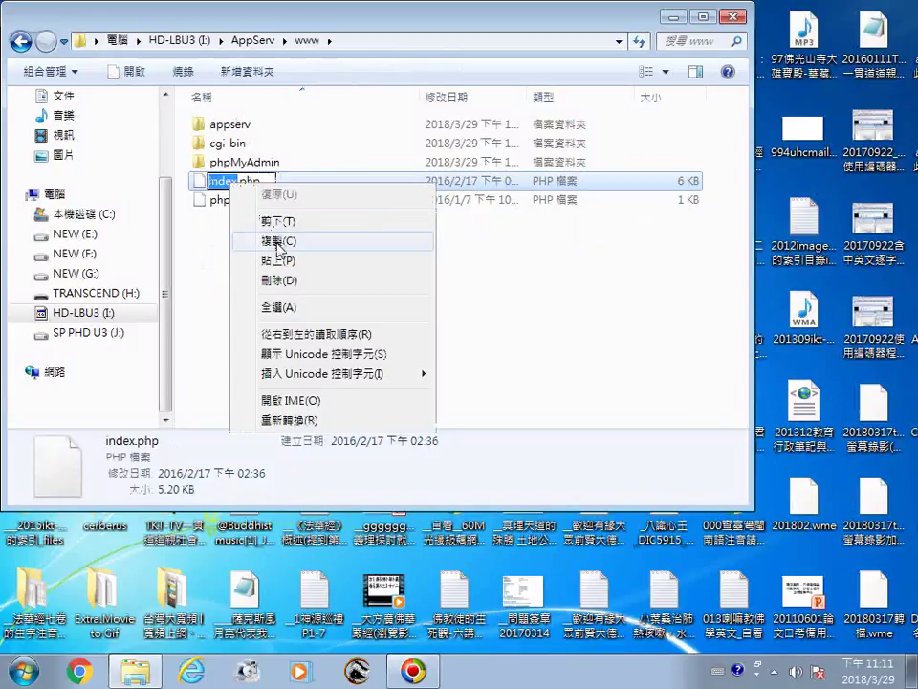
left_click(251, 240)
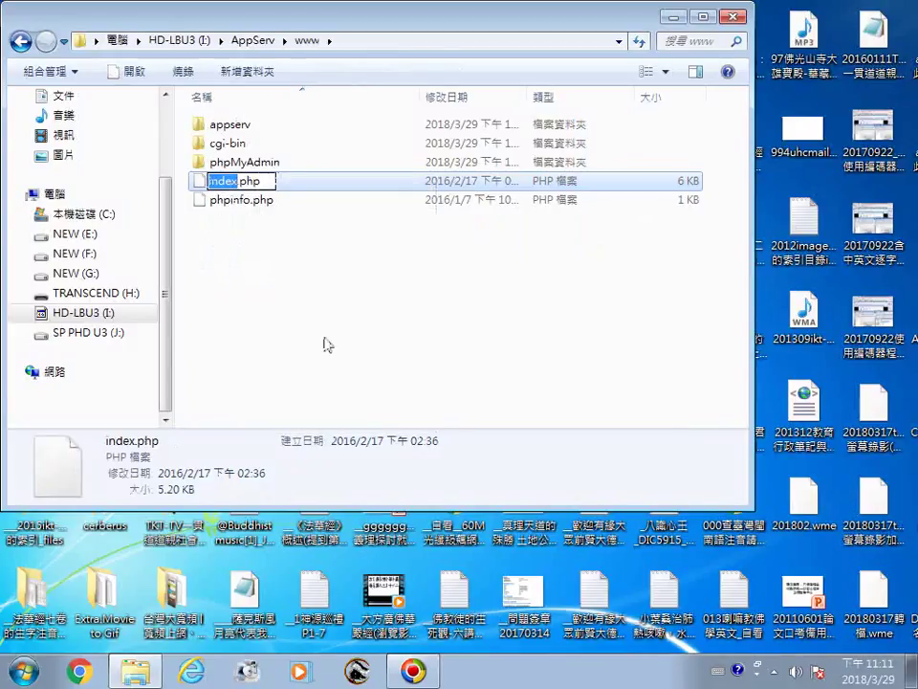
left_click(274, 681)
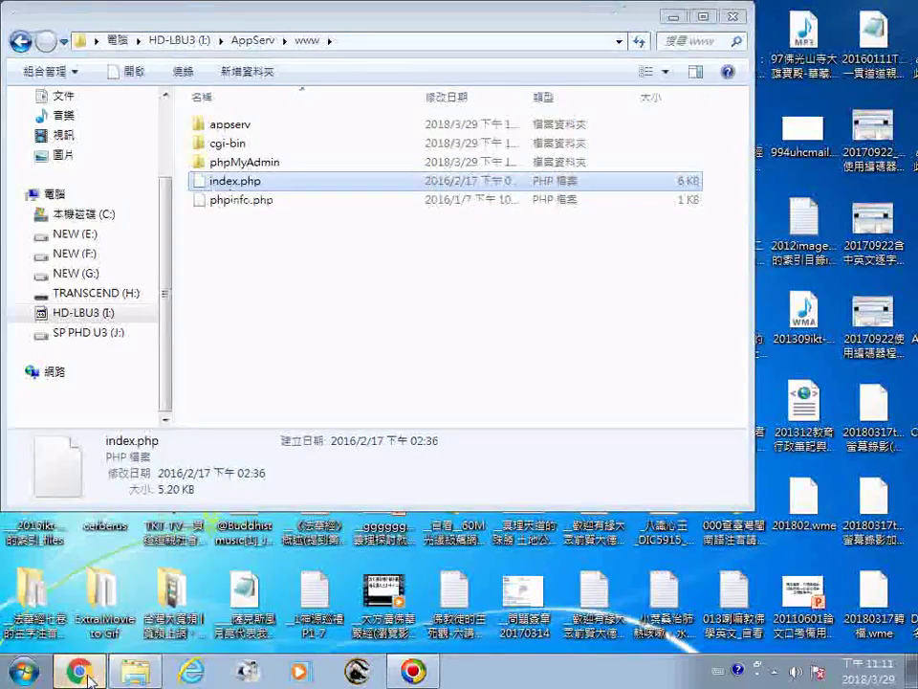
left_click(92, 675)
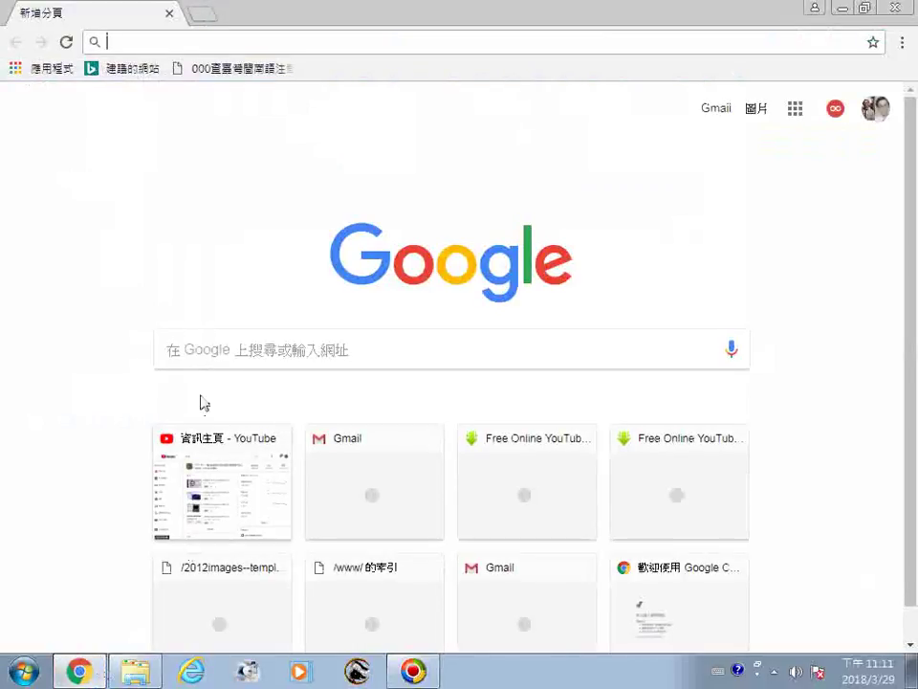
right_click(187, 42)
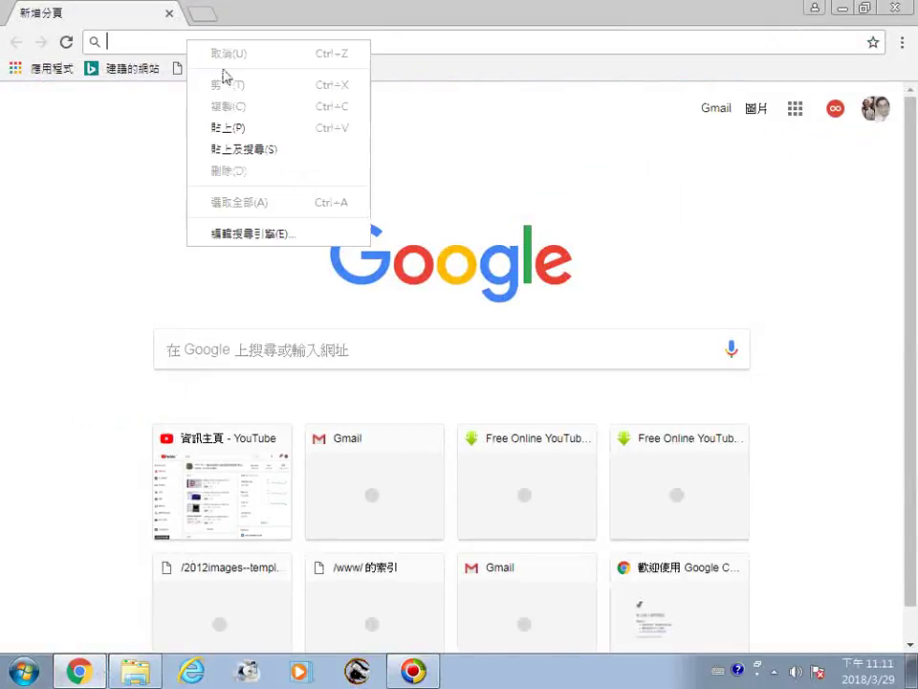
left_click(228, 128)
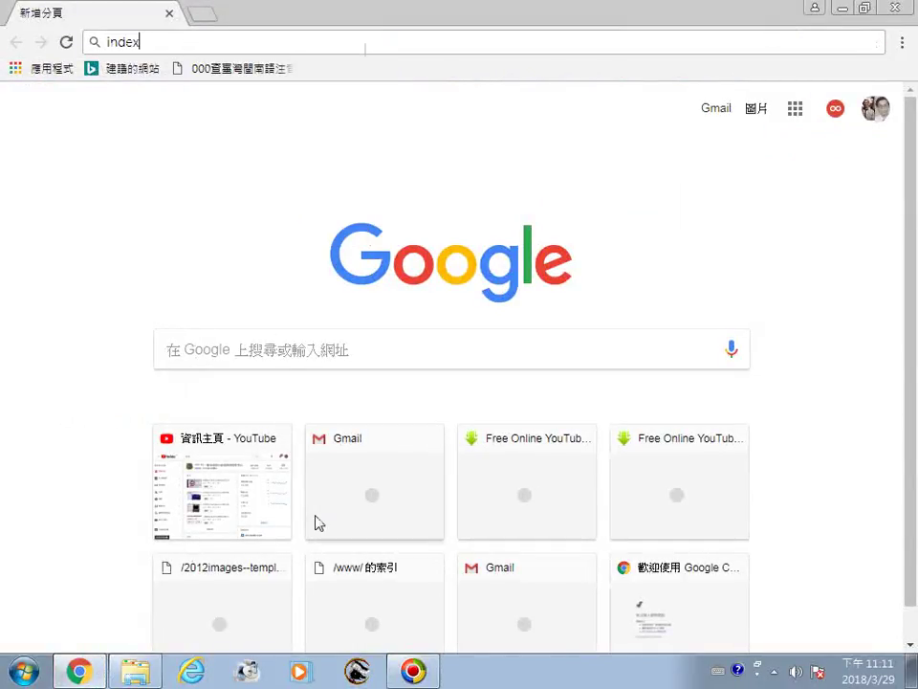
Start Cerberus FTP Server to look up the local IP address, and shrink the Chrome window below its log
left_click(357, 670)
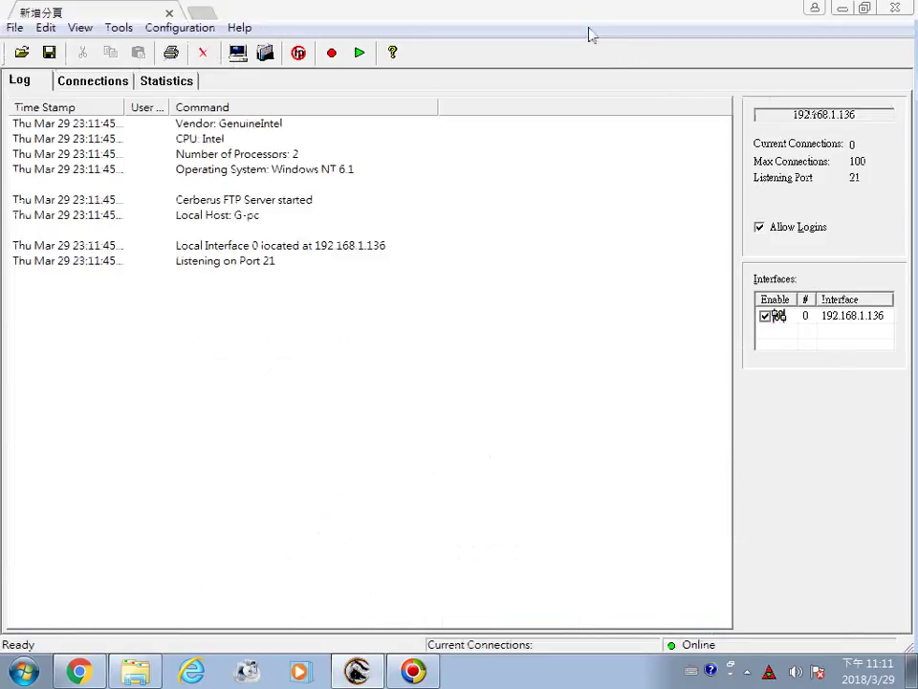
left_click(478, 16)
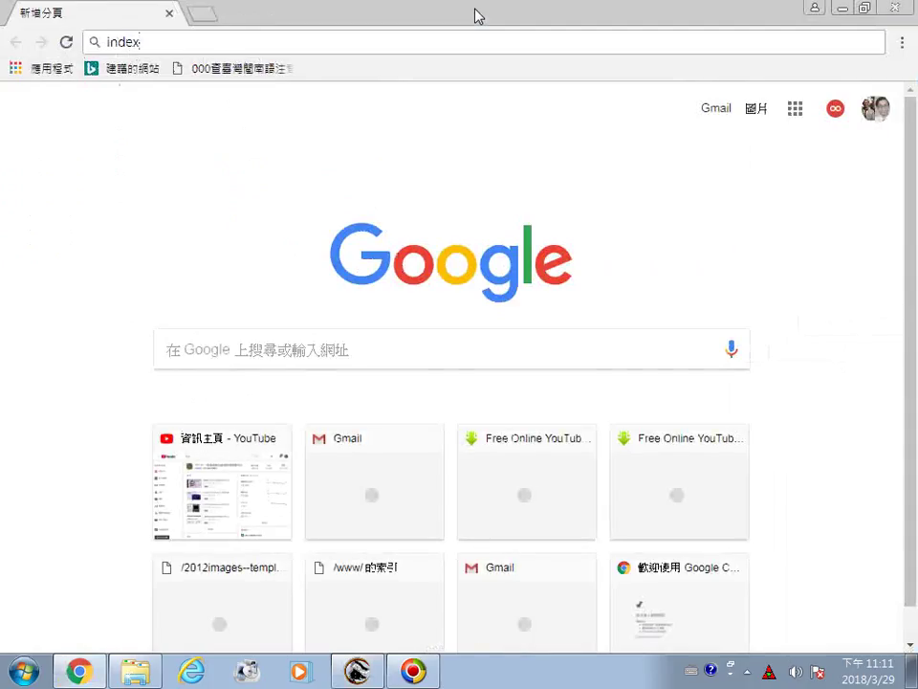
double_click(477, 14)
left_click_drag(411, 154, 422, 312)
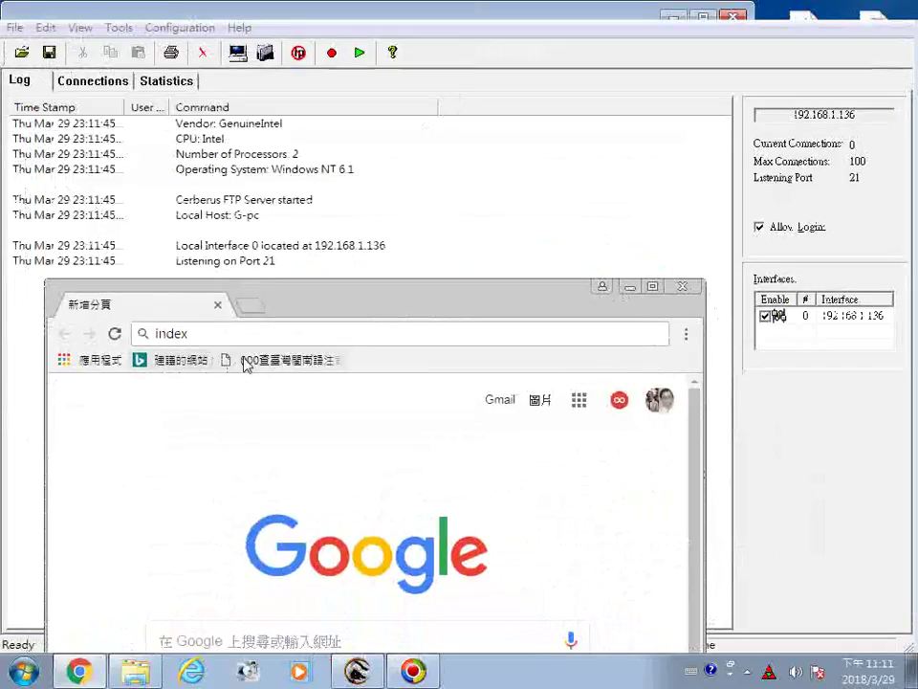
type(".")
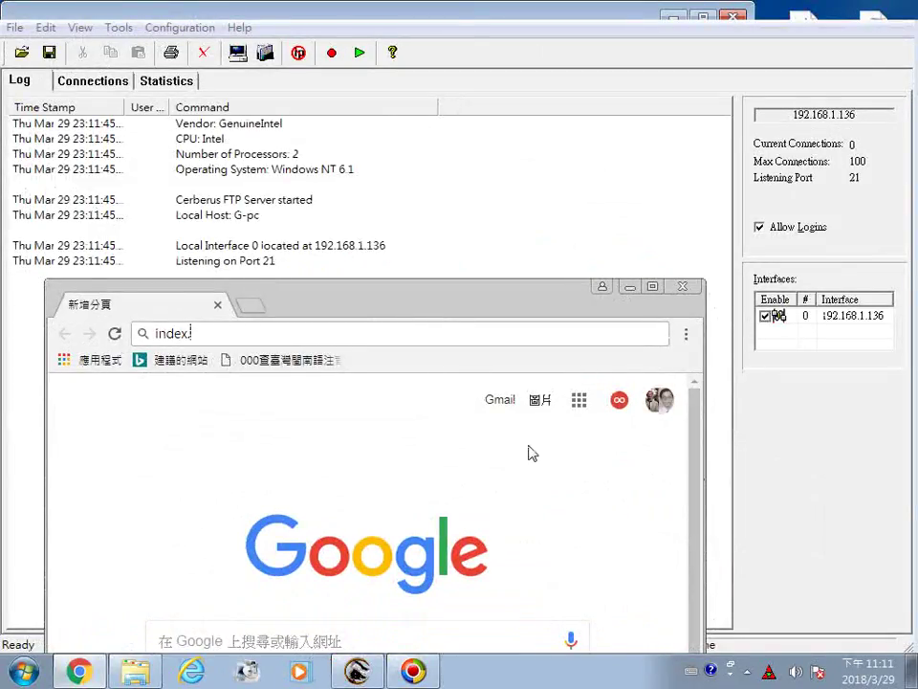
type("php")
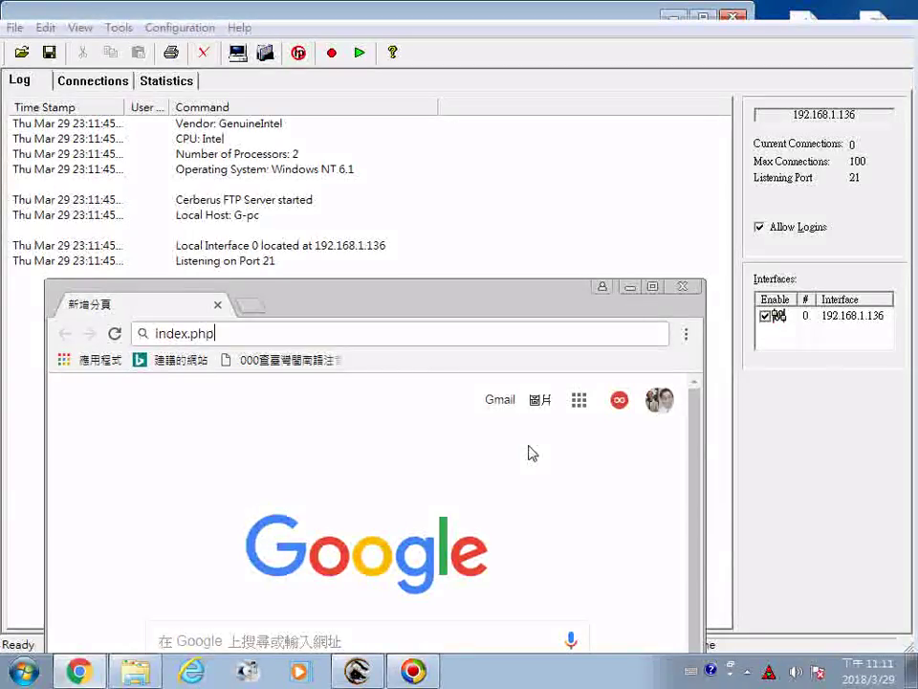
key("Home")
type("htt")
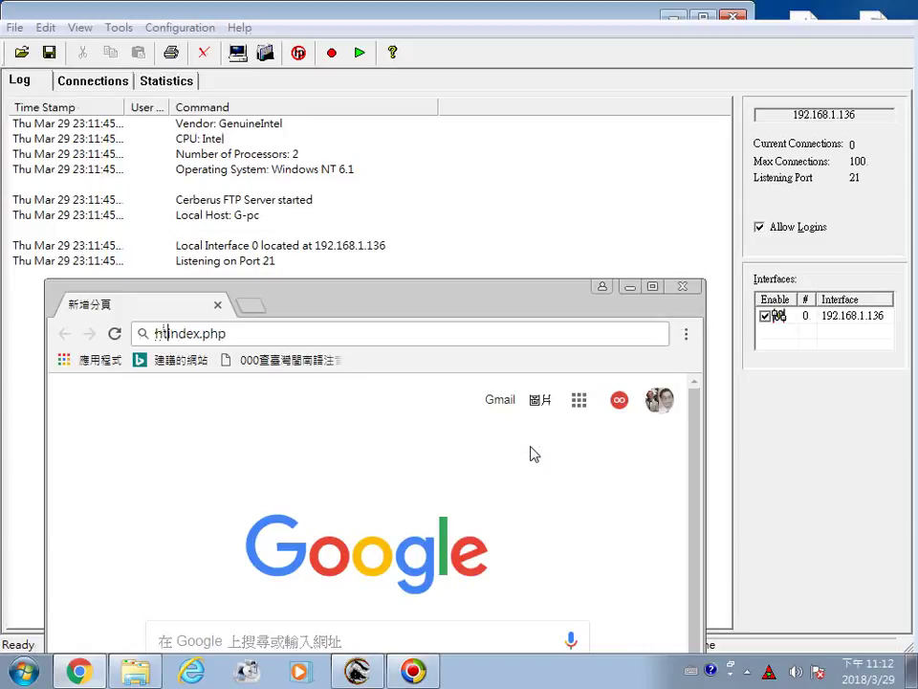
type("p://192.168.1.")
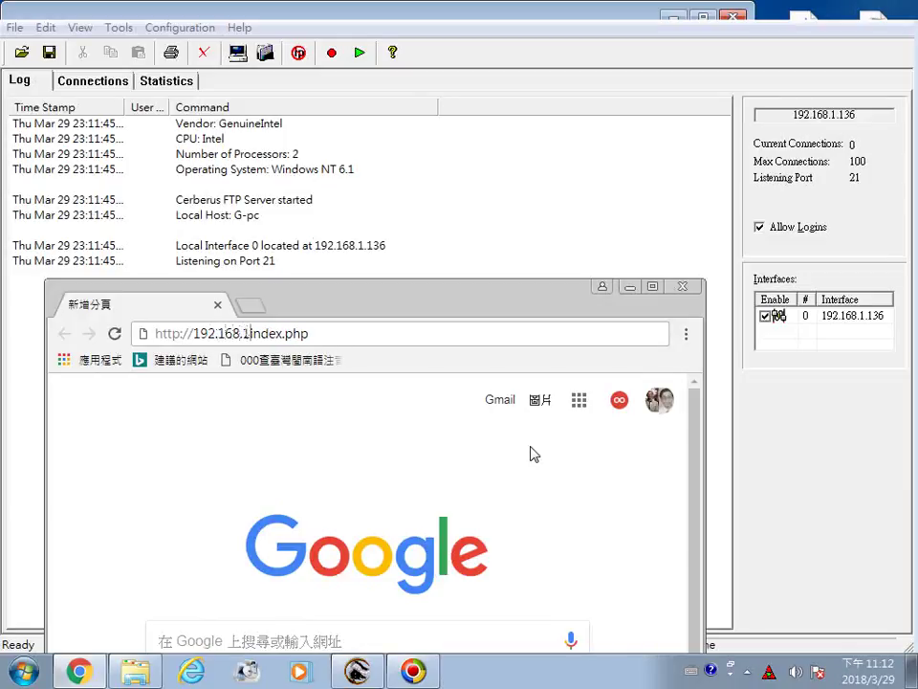
type("136")
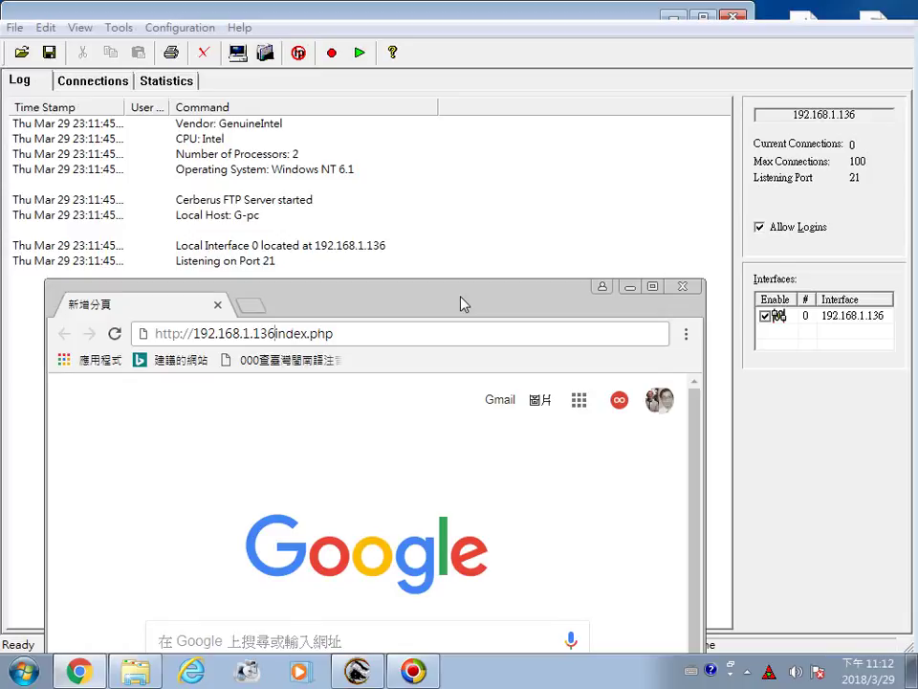
type("/")
key("Return")
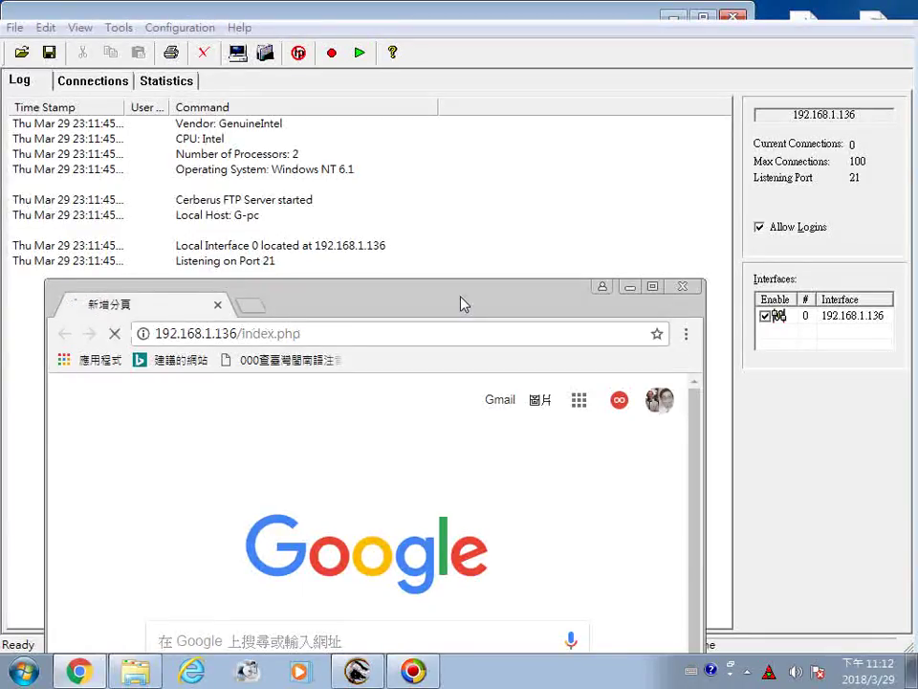